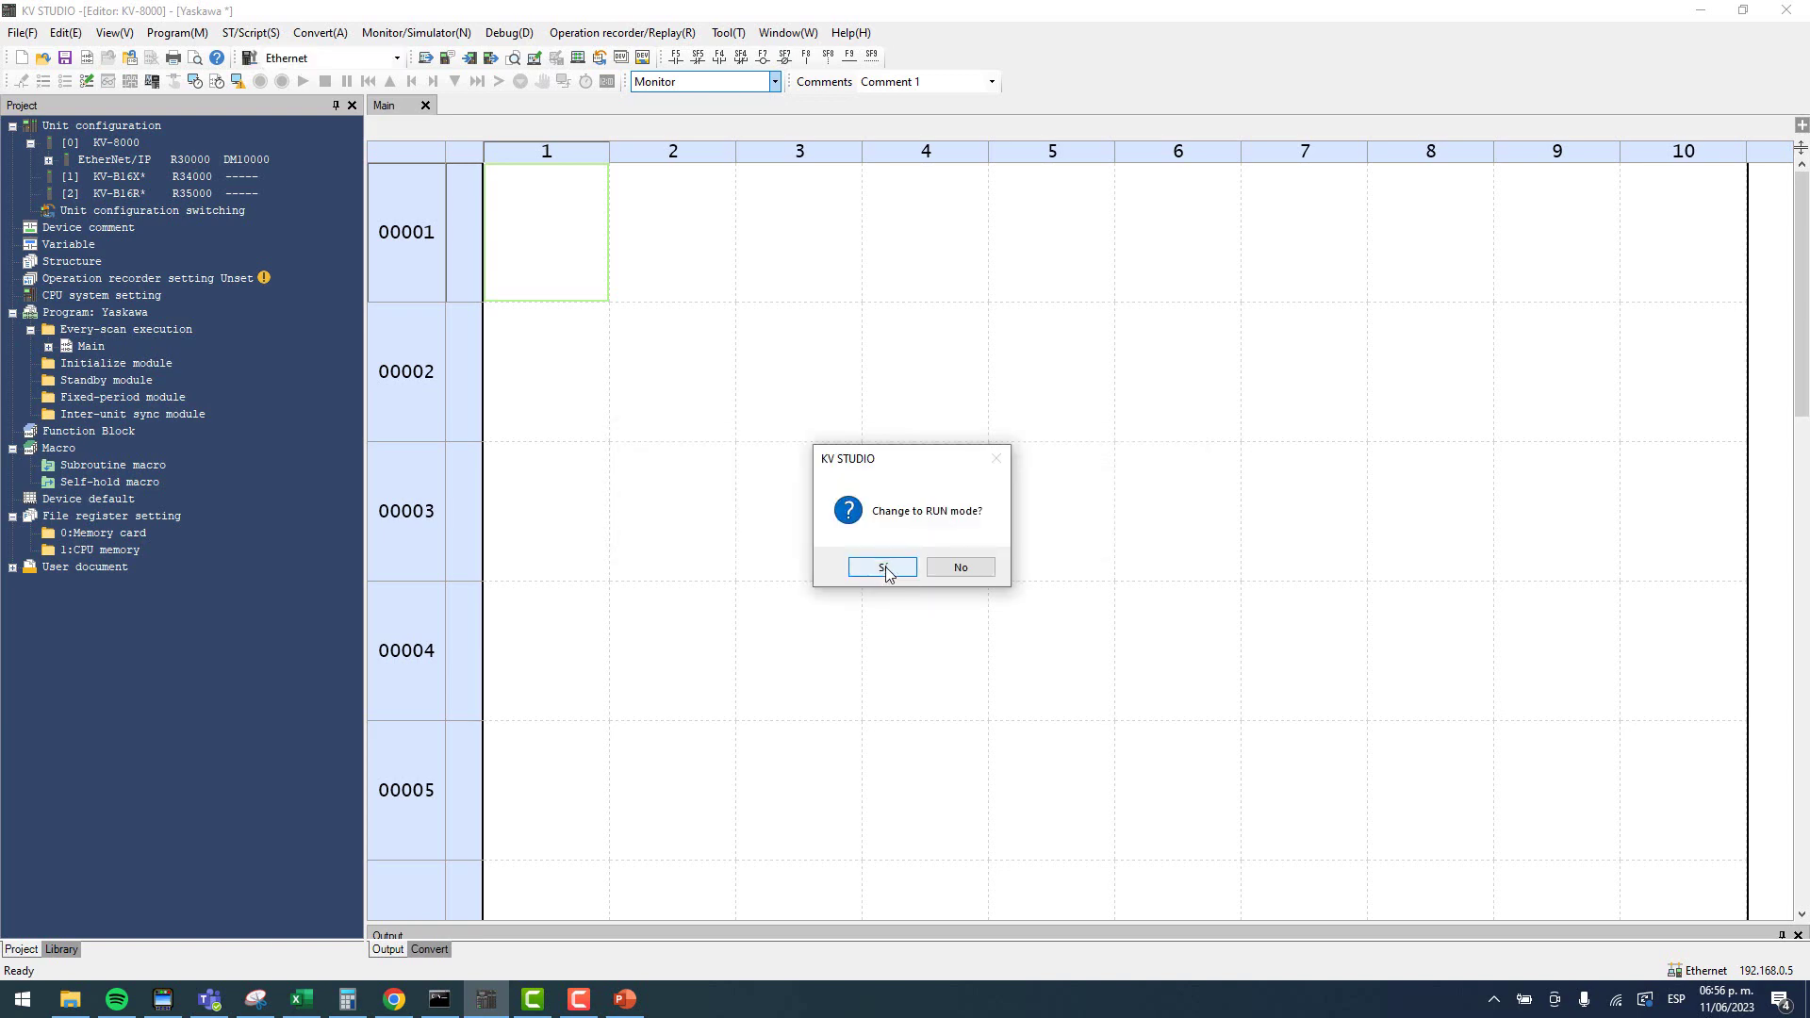
# Switch the PLC to RUN mode, then open and enlarge the Sensor IO monitor of the EtherNet/IP Generic Device.
pyautogui.click(884, 569)
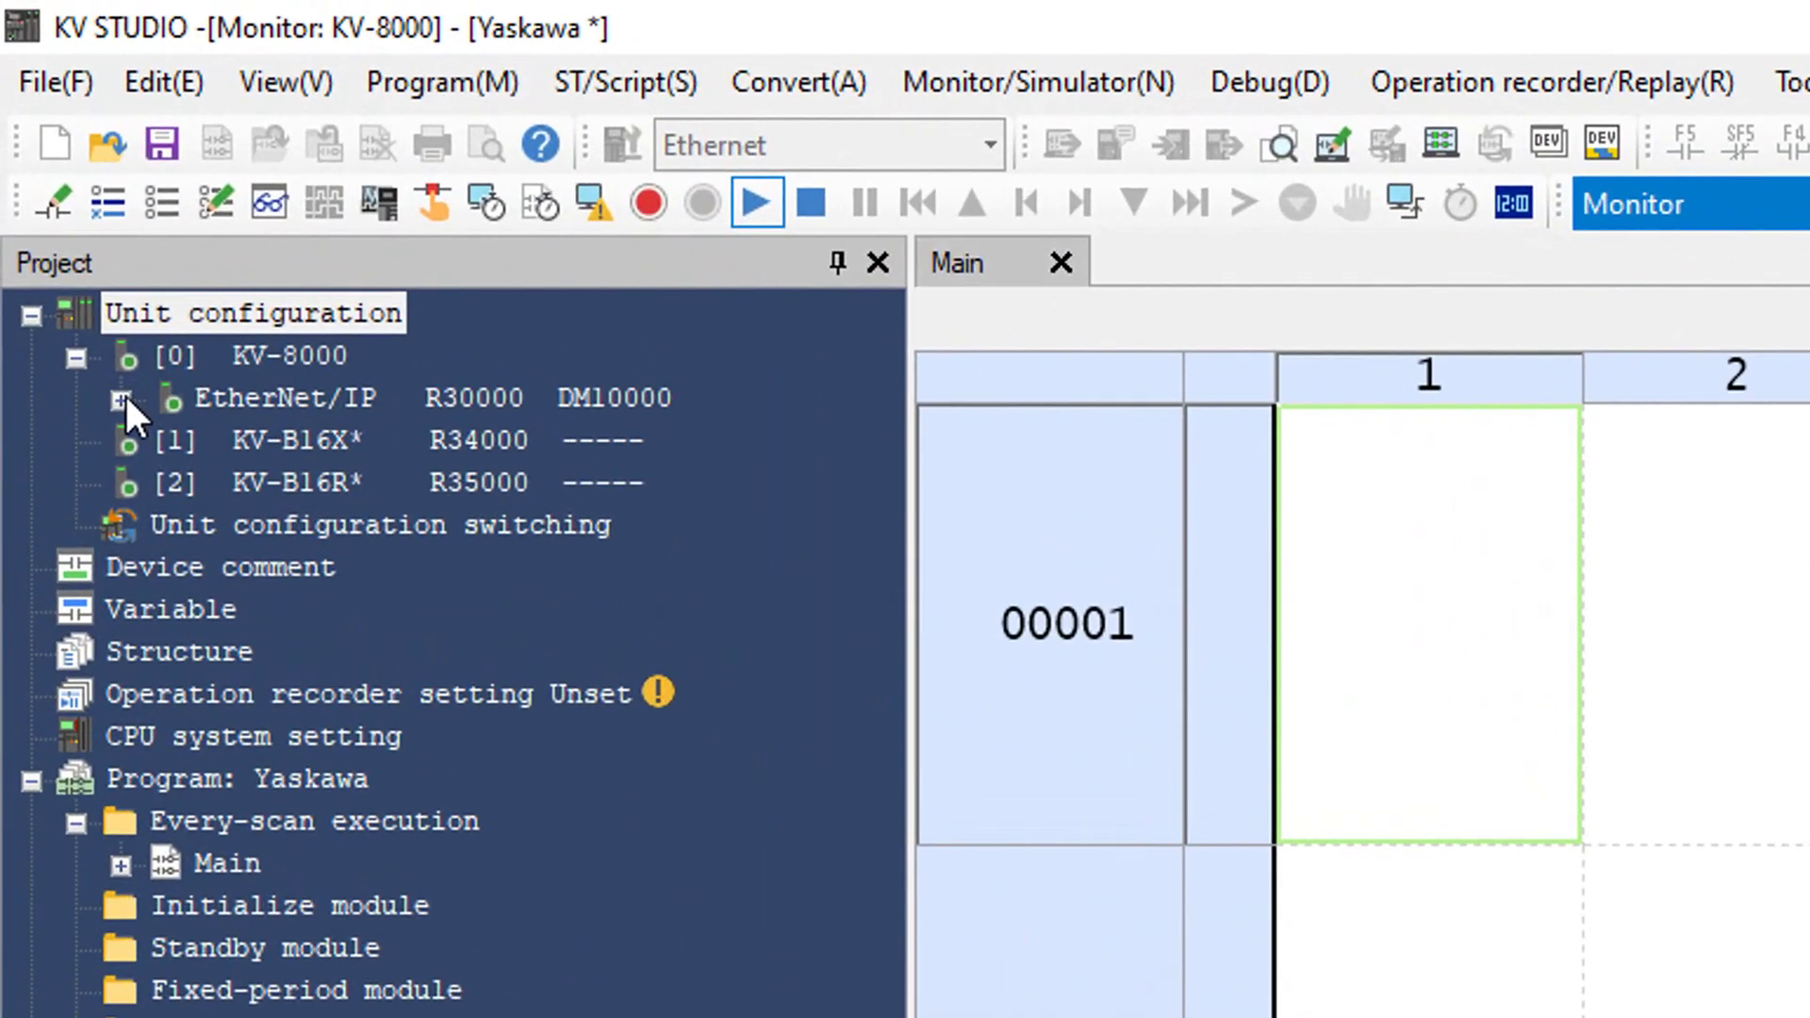
pyautogui.click(56, 186)
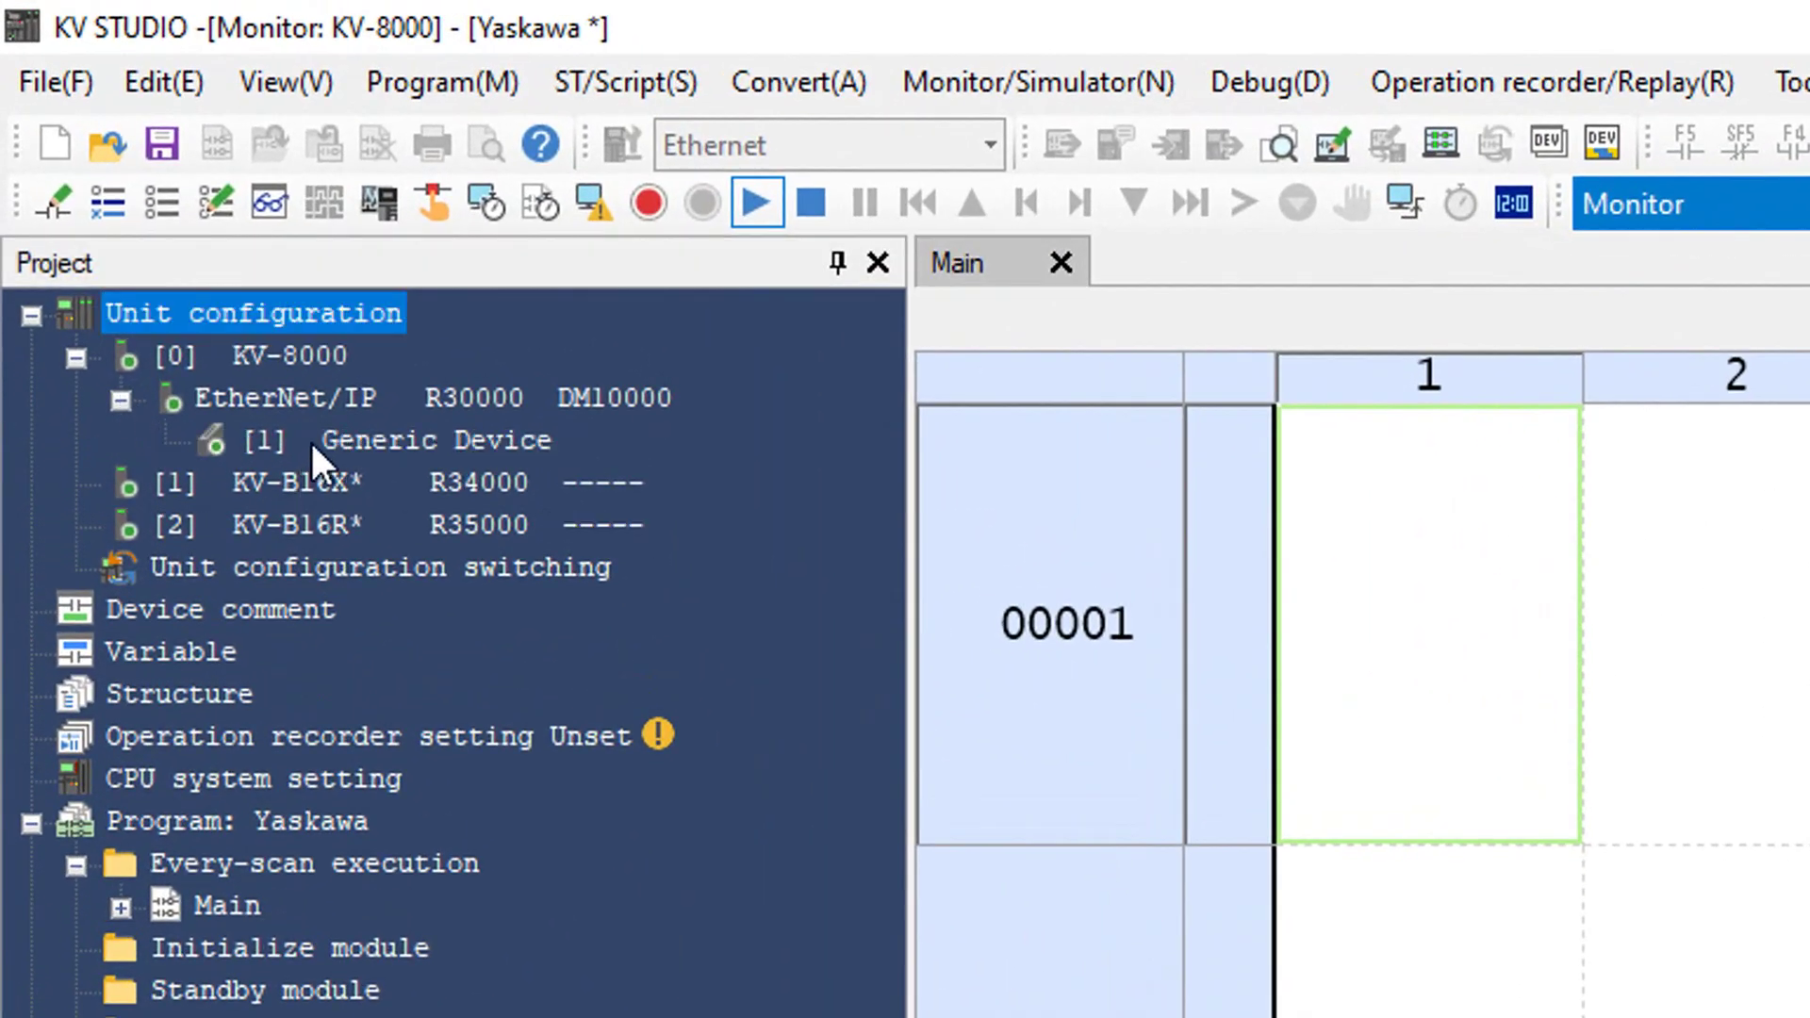
pyautogui.click(312, 441)
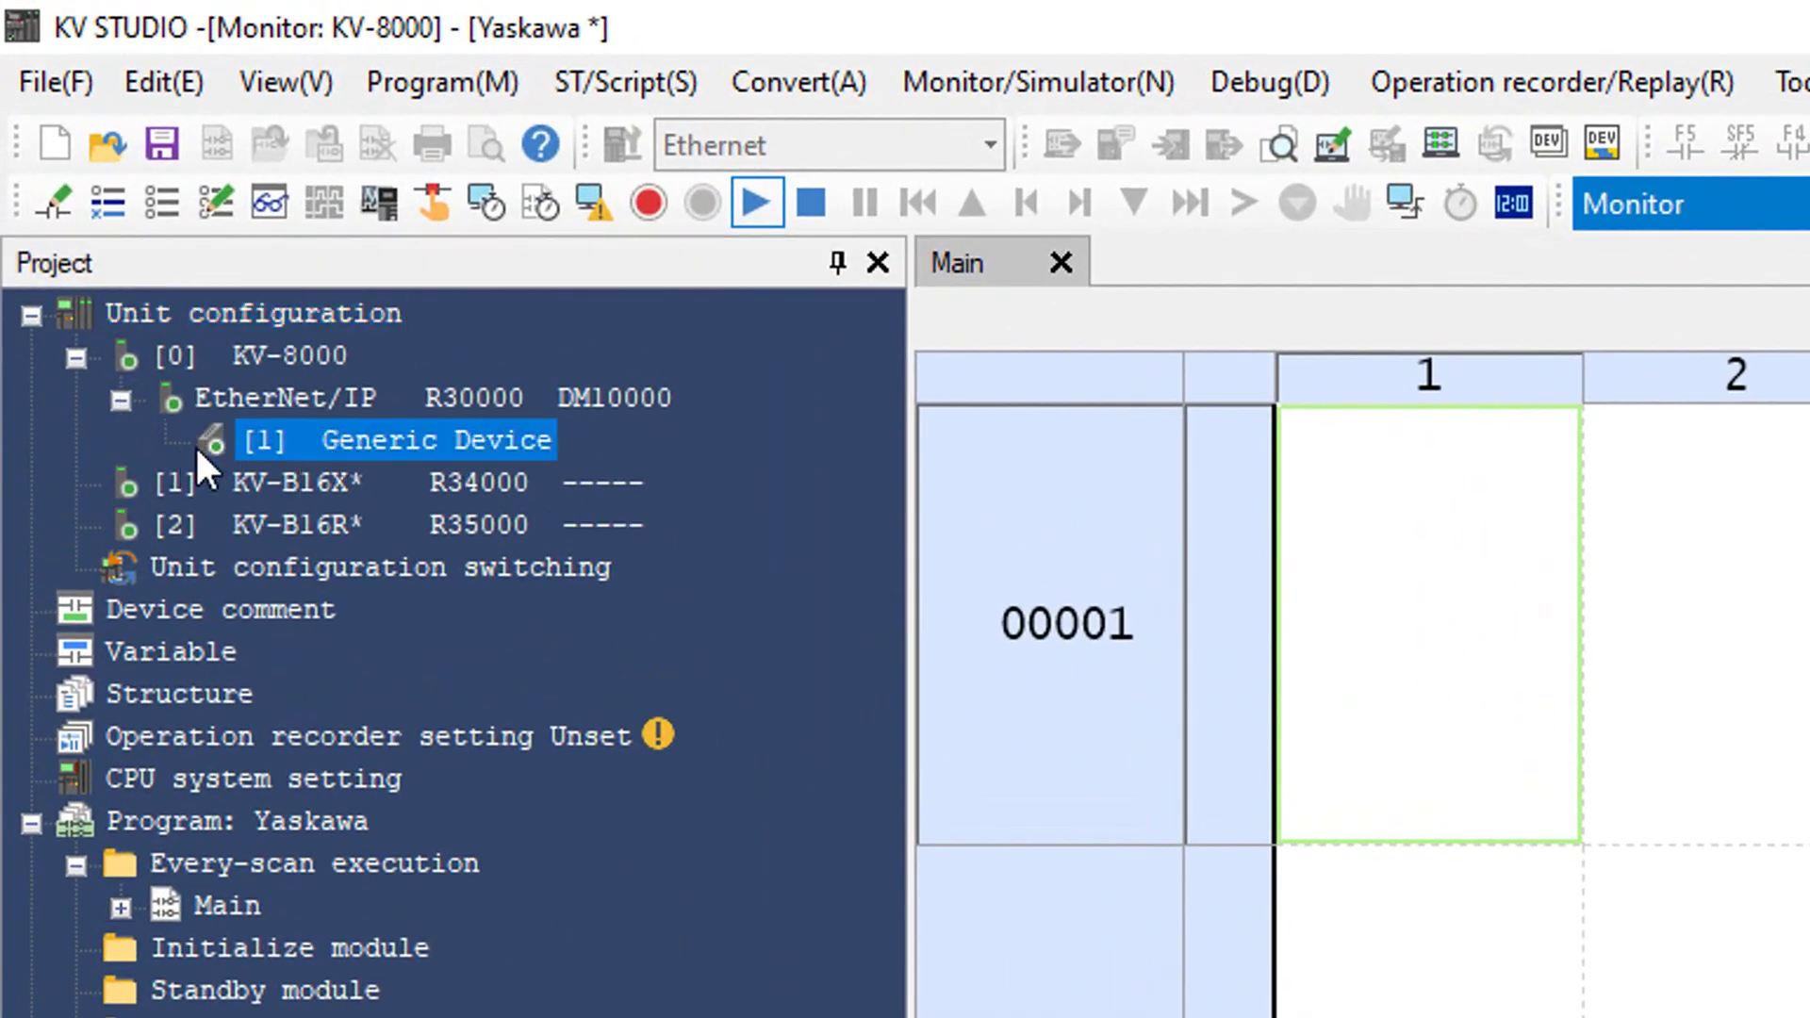
pyautogui.doubleClick(359, 440)
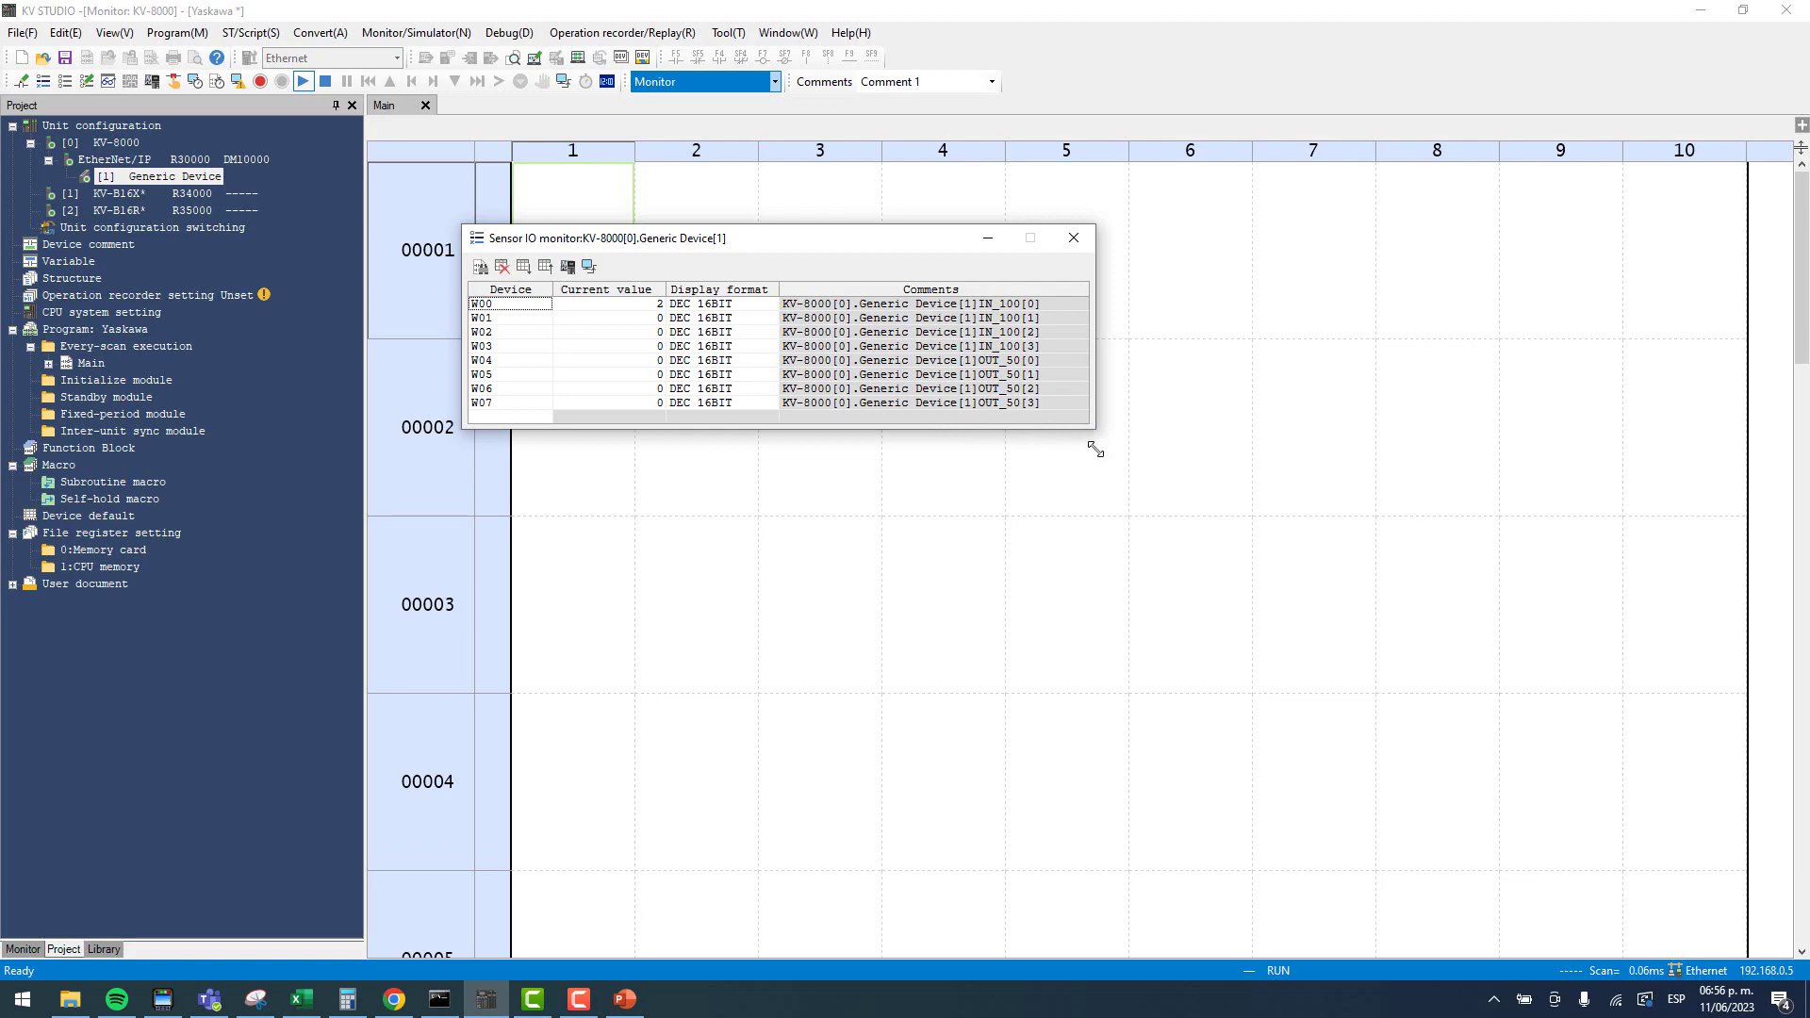
pyautogui.moveTo(1095, 450); pyautogui.dragTo(1135, 557)
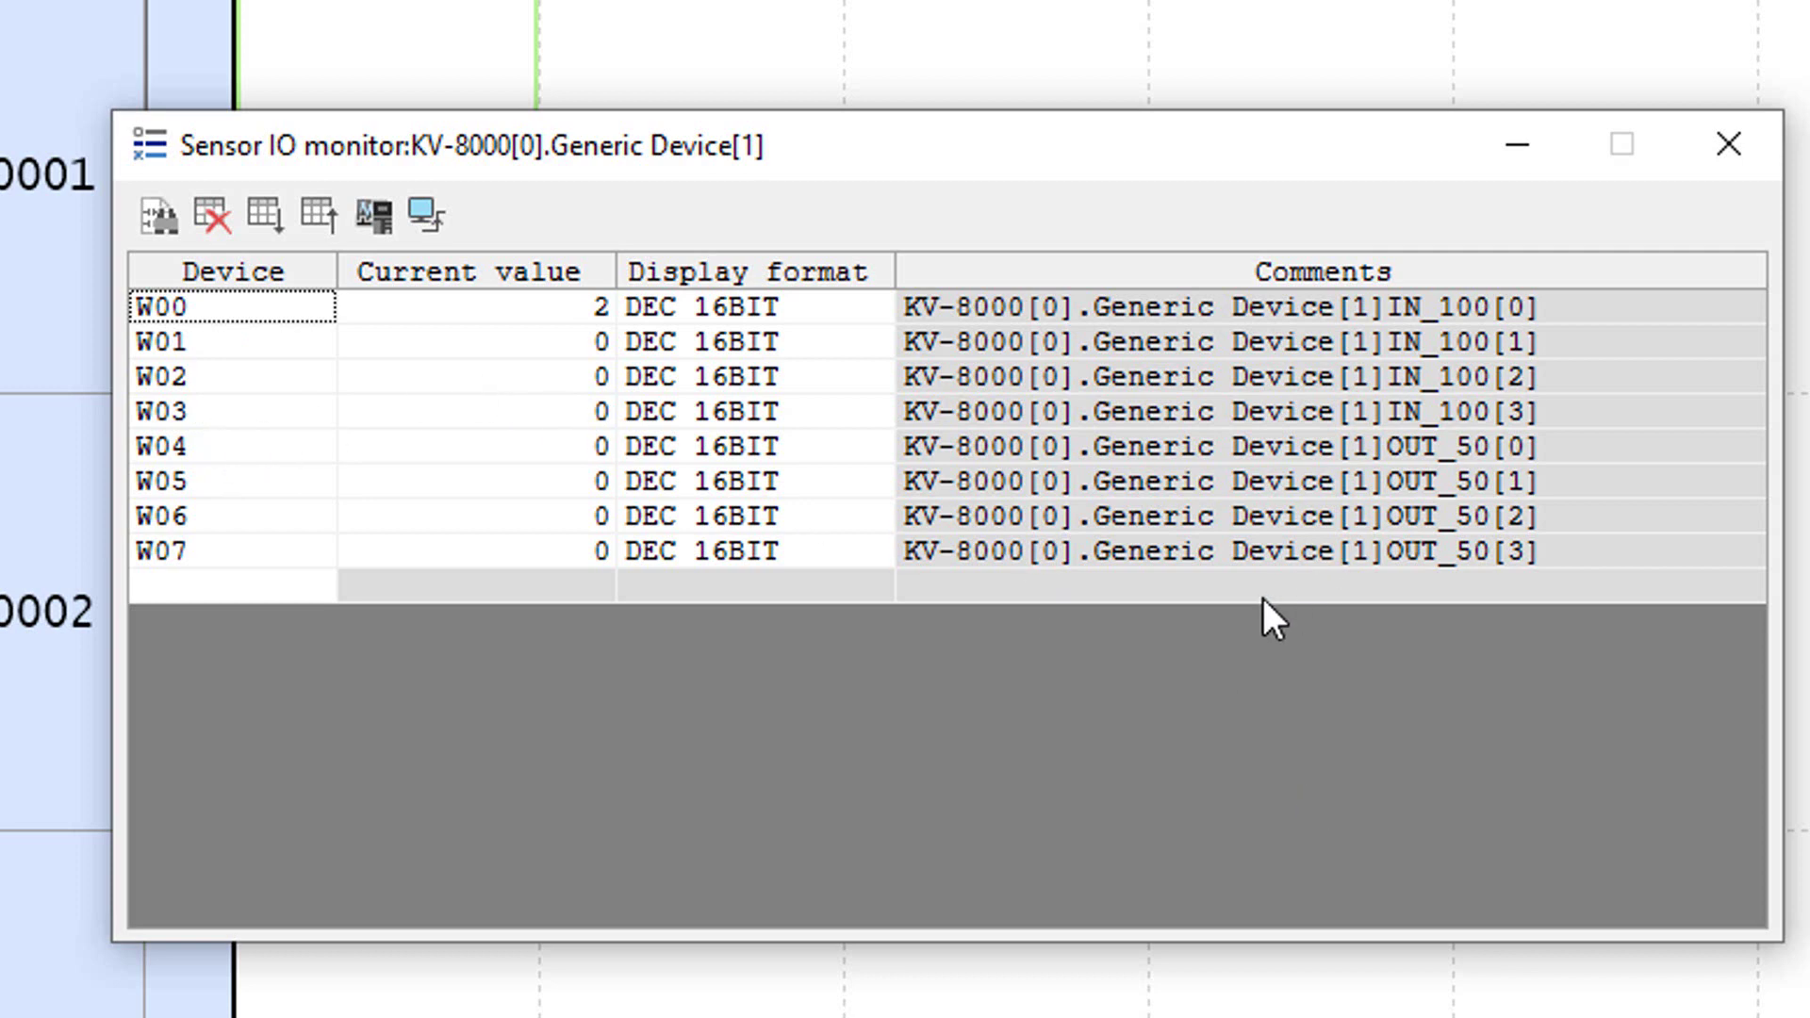
# Examine the IN_100 input words and the current value of W00 in the Sensor IO monitor.
pyautogui.click(1463, 292)
pyautogui.click(1445, 341)
pyautogui.click(1435, 377)
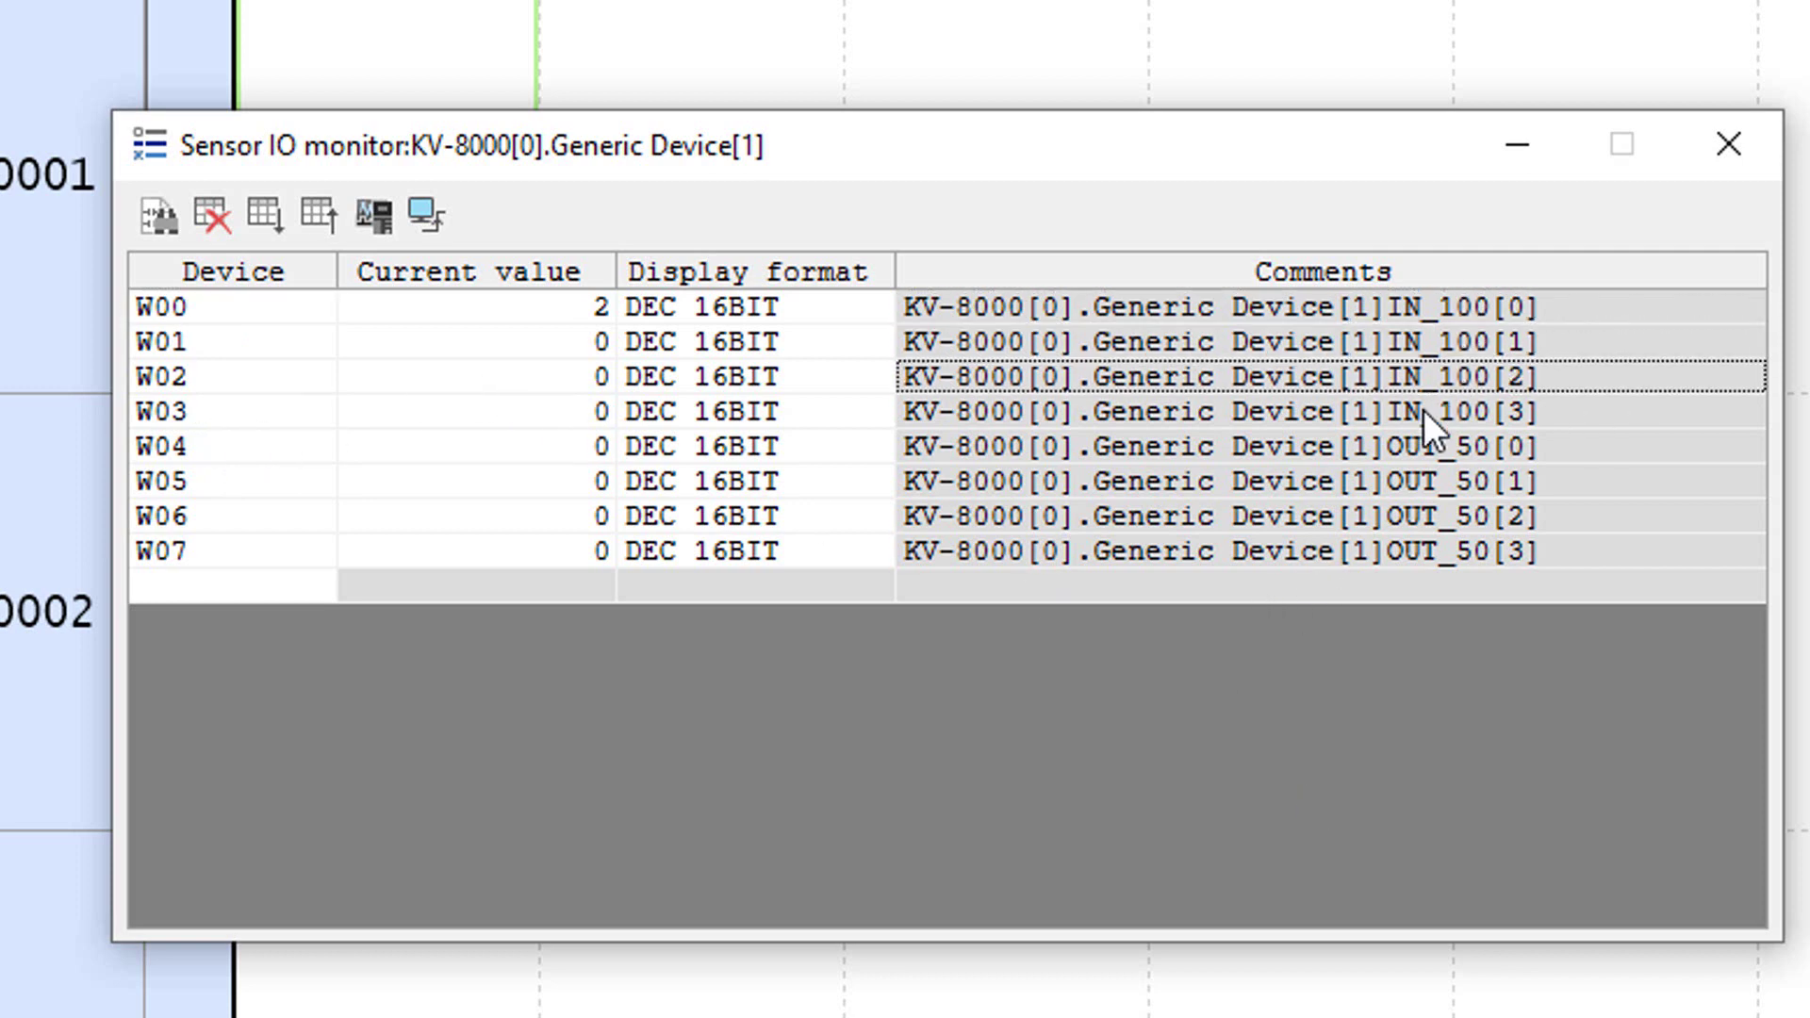
pyautogui.click(354, 310)
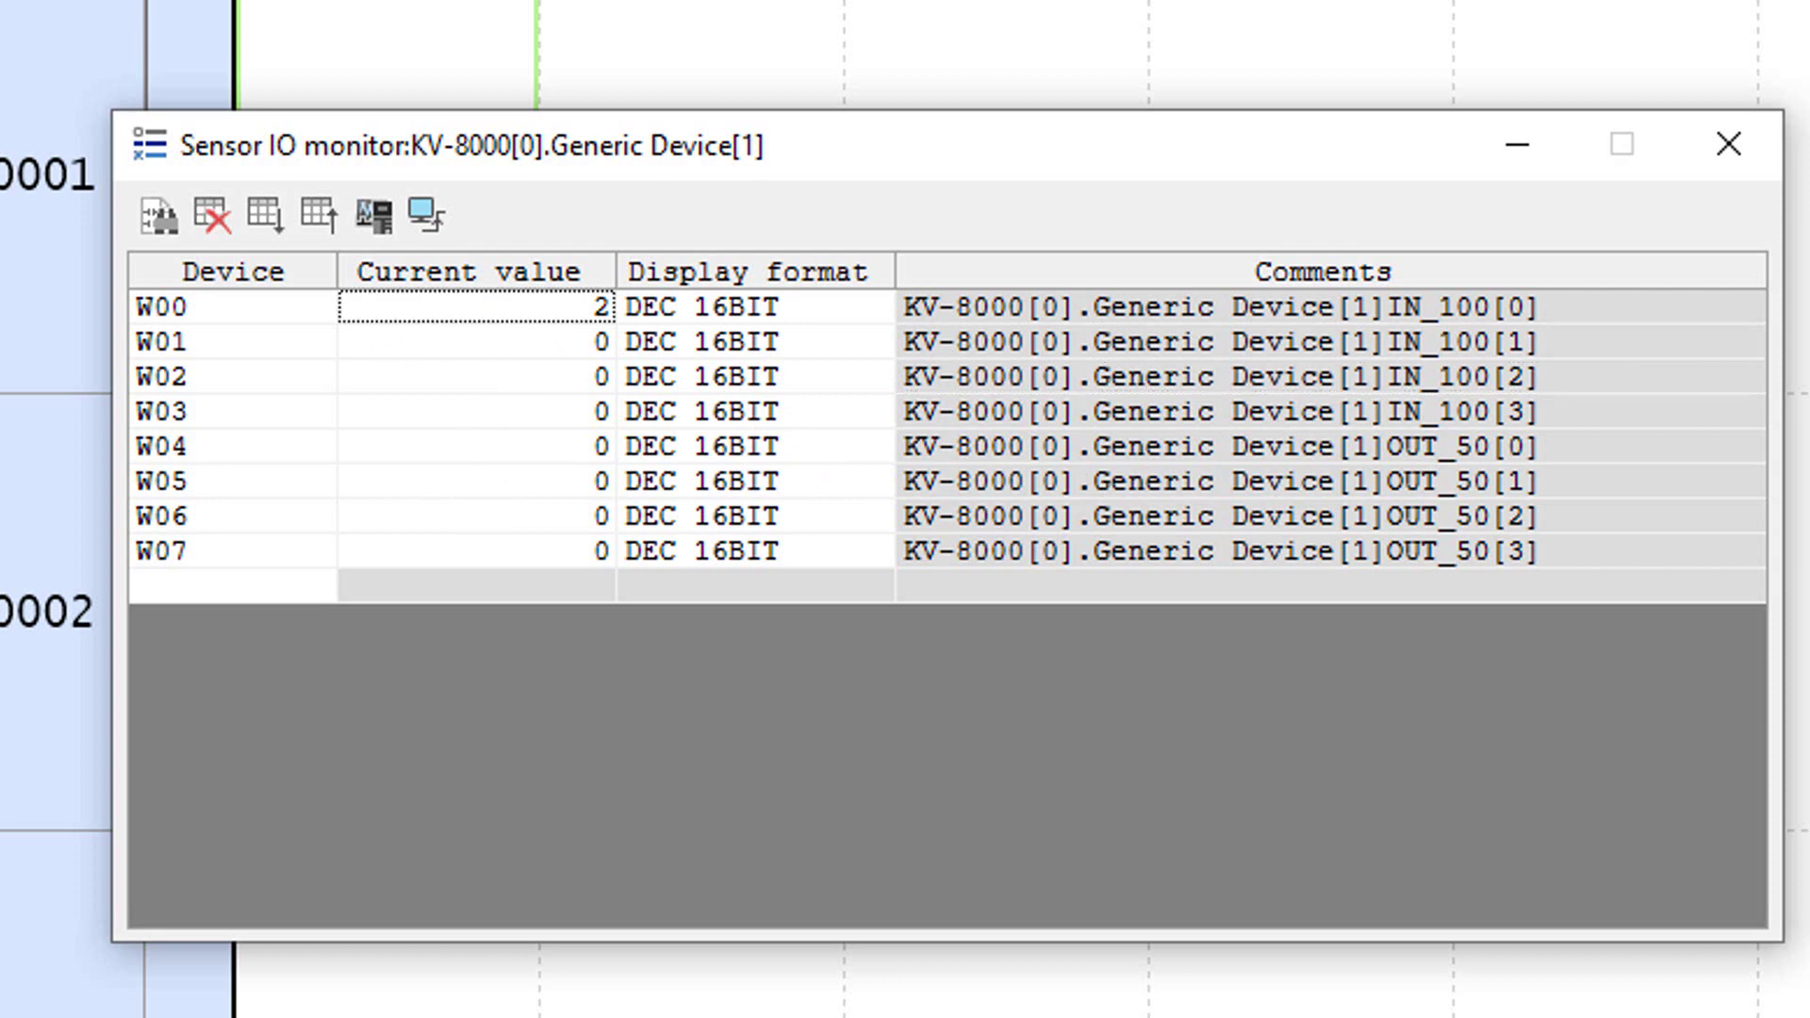
# Bring up the YRC1000 pendant and look up the TEACH MODE and PLAY MODE specific outputs on Excel's PLC Inputs sheet.
pyautogui.hotkey('alt', 'Tab')
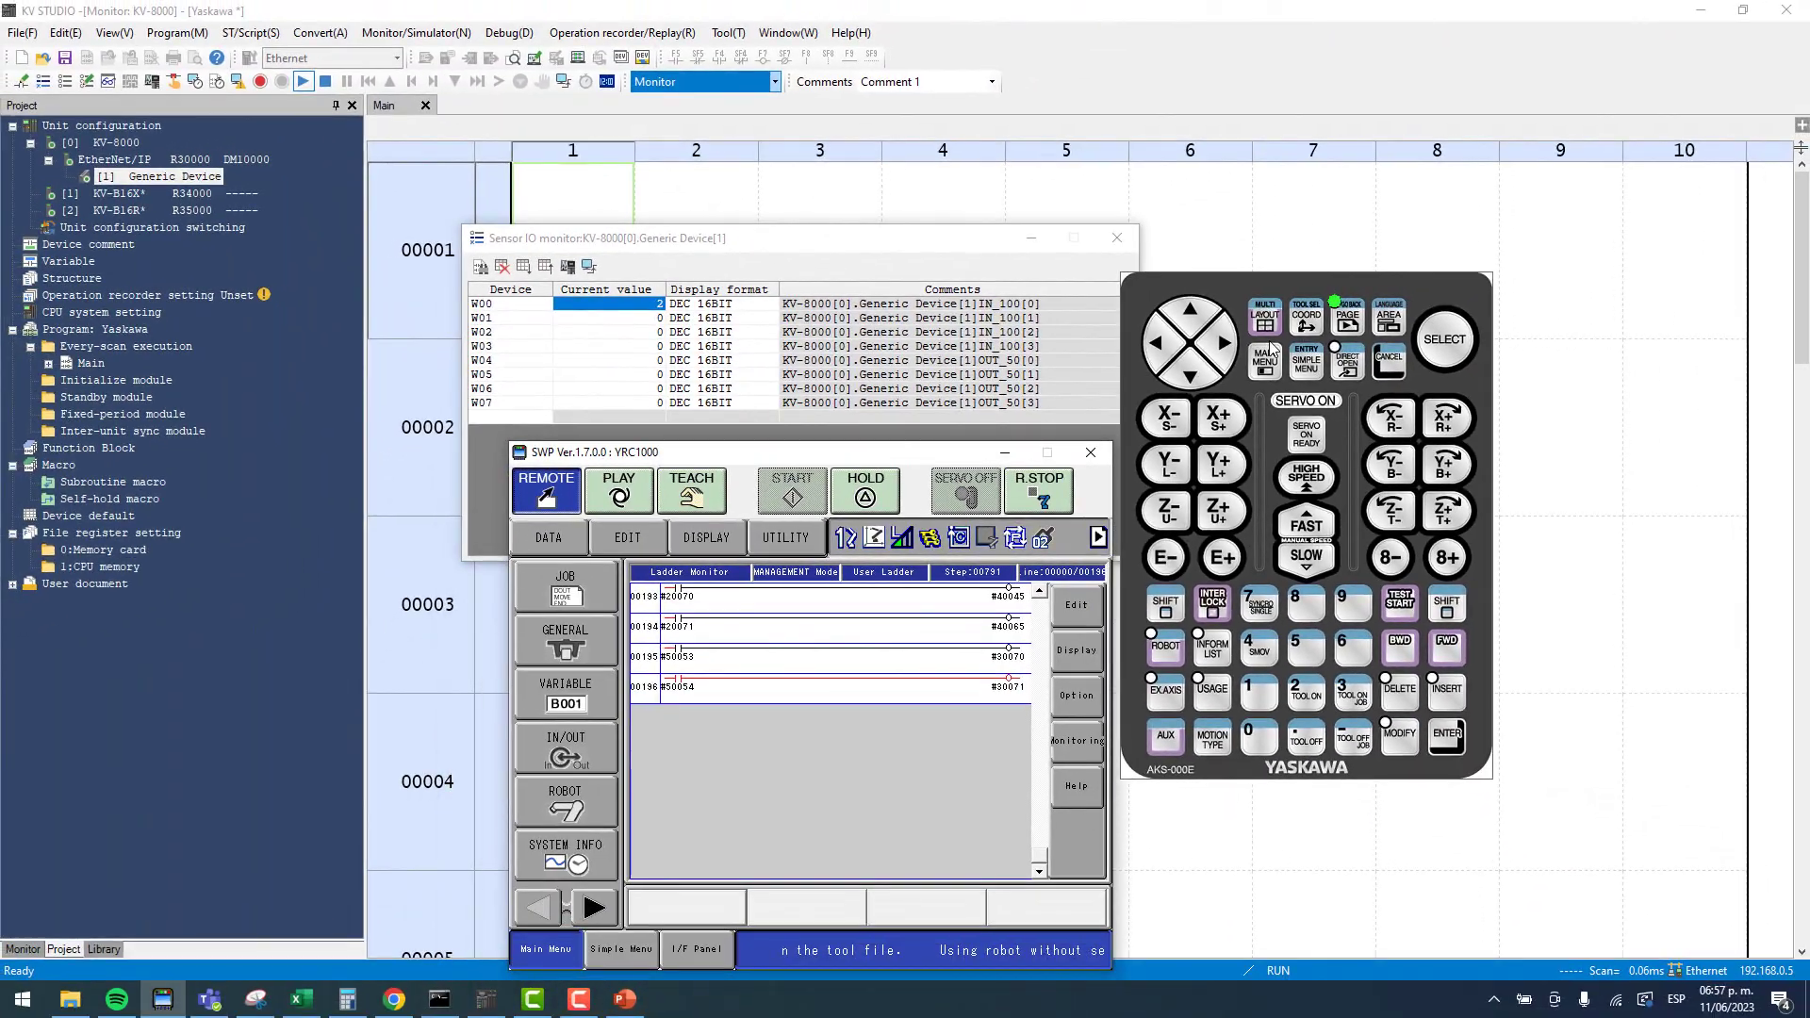
pyautogui.moveTo(1270, 348); pyautogui.dragTo(1255, 533)
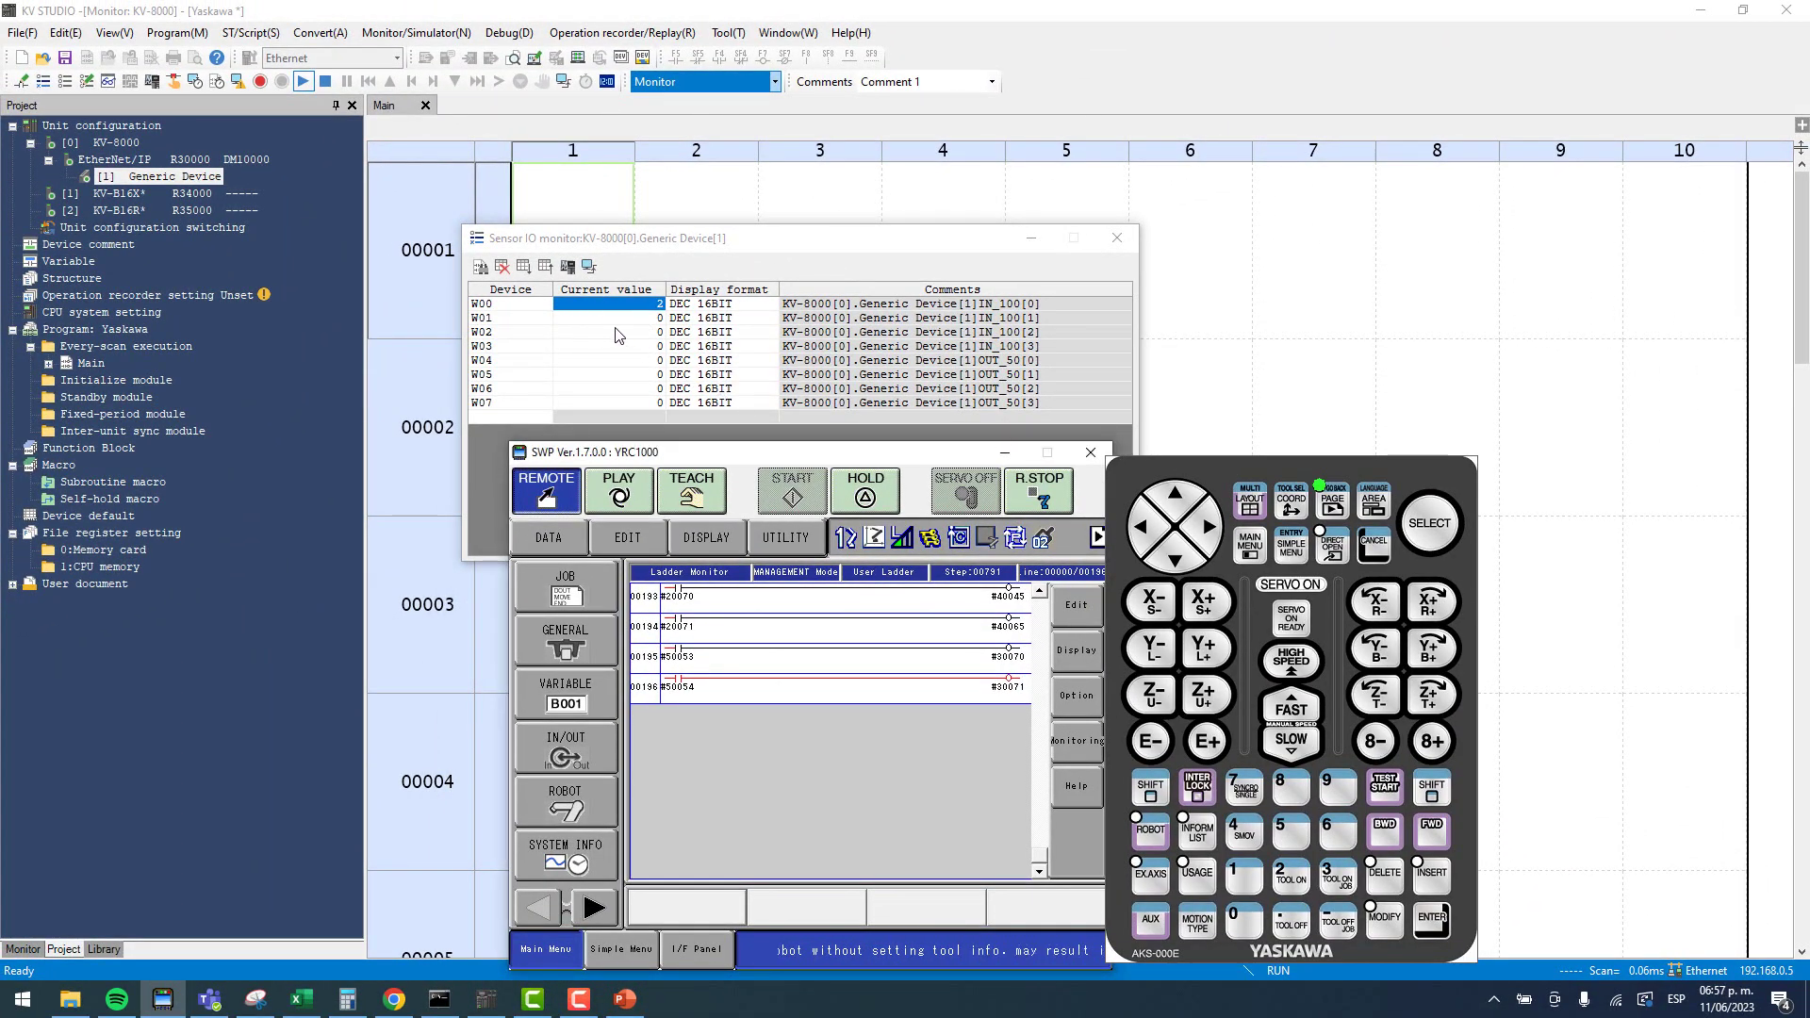
pyautogui.click(302, 999)
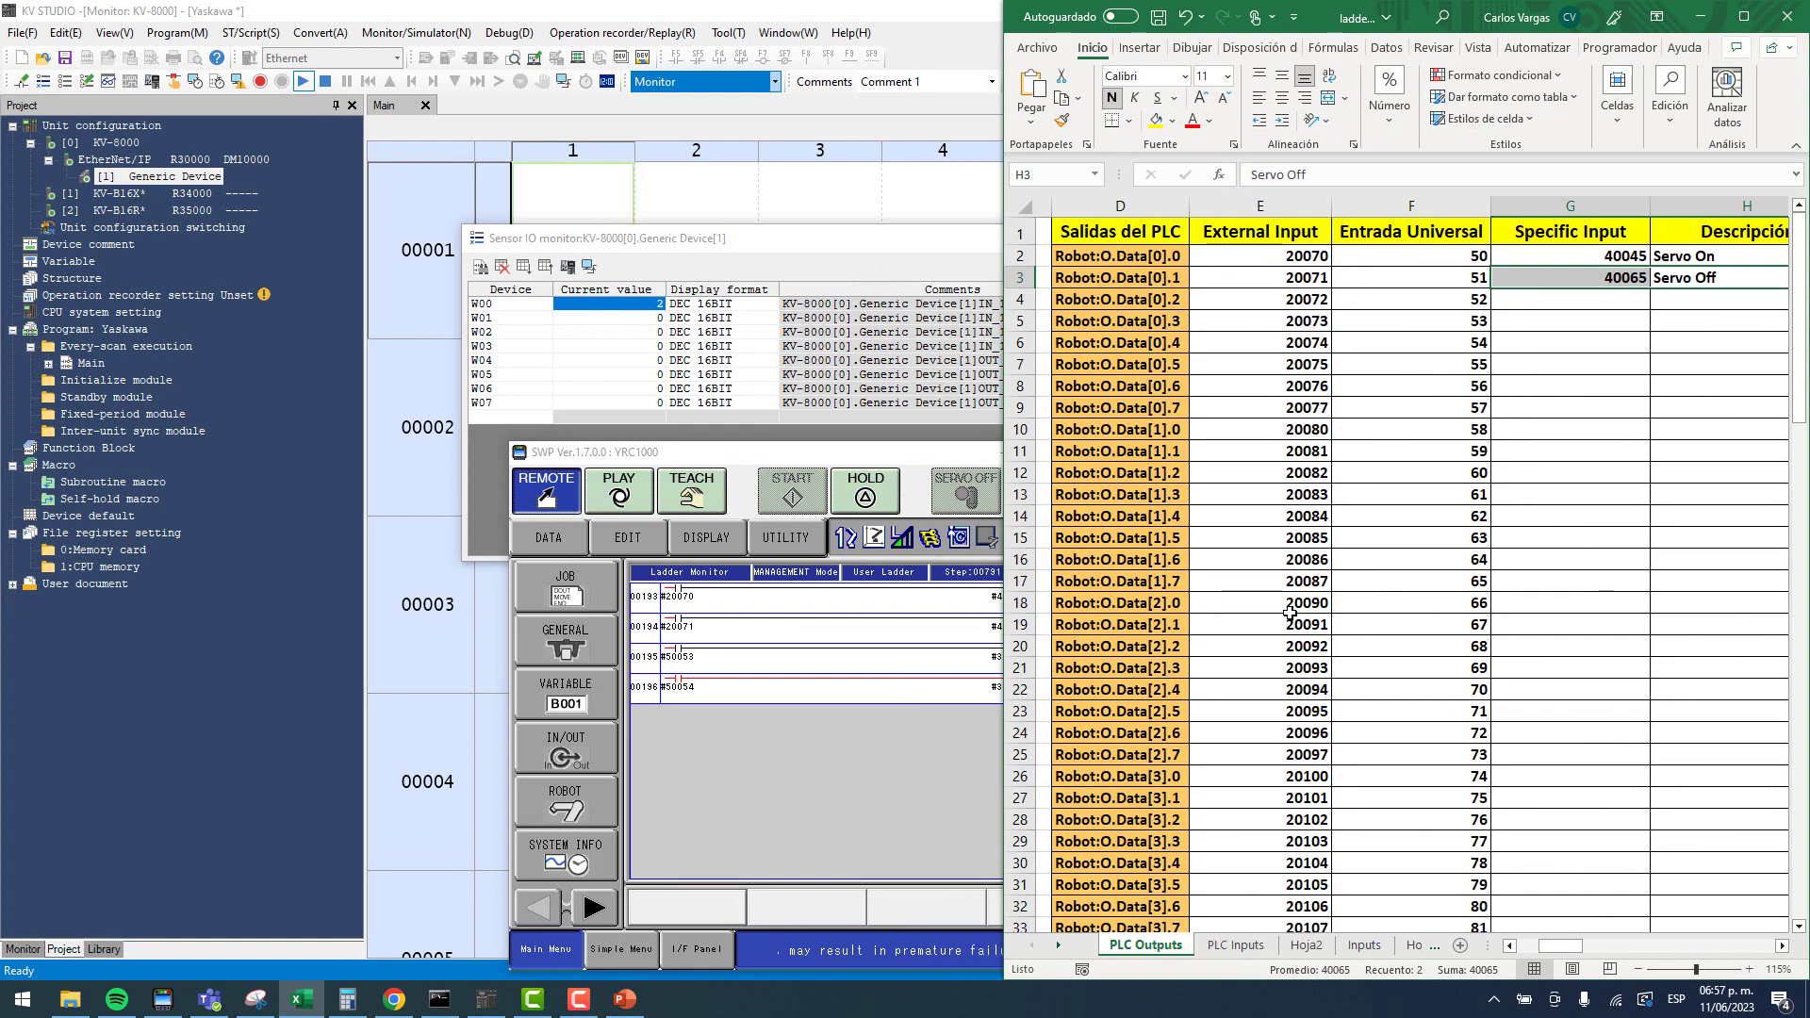
pyautogui.click(1235, 944)
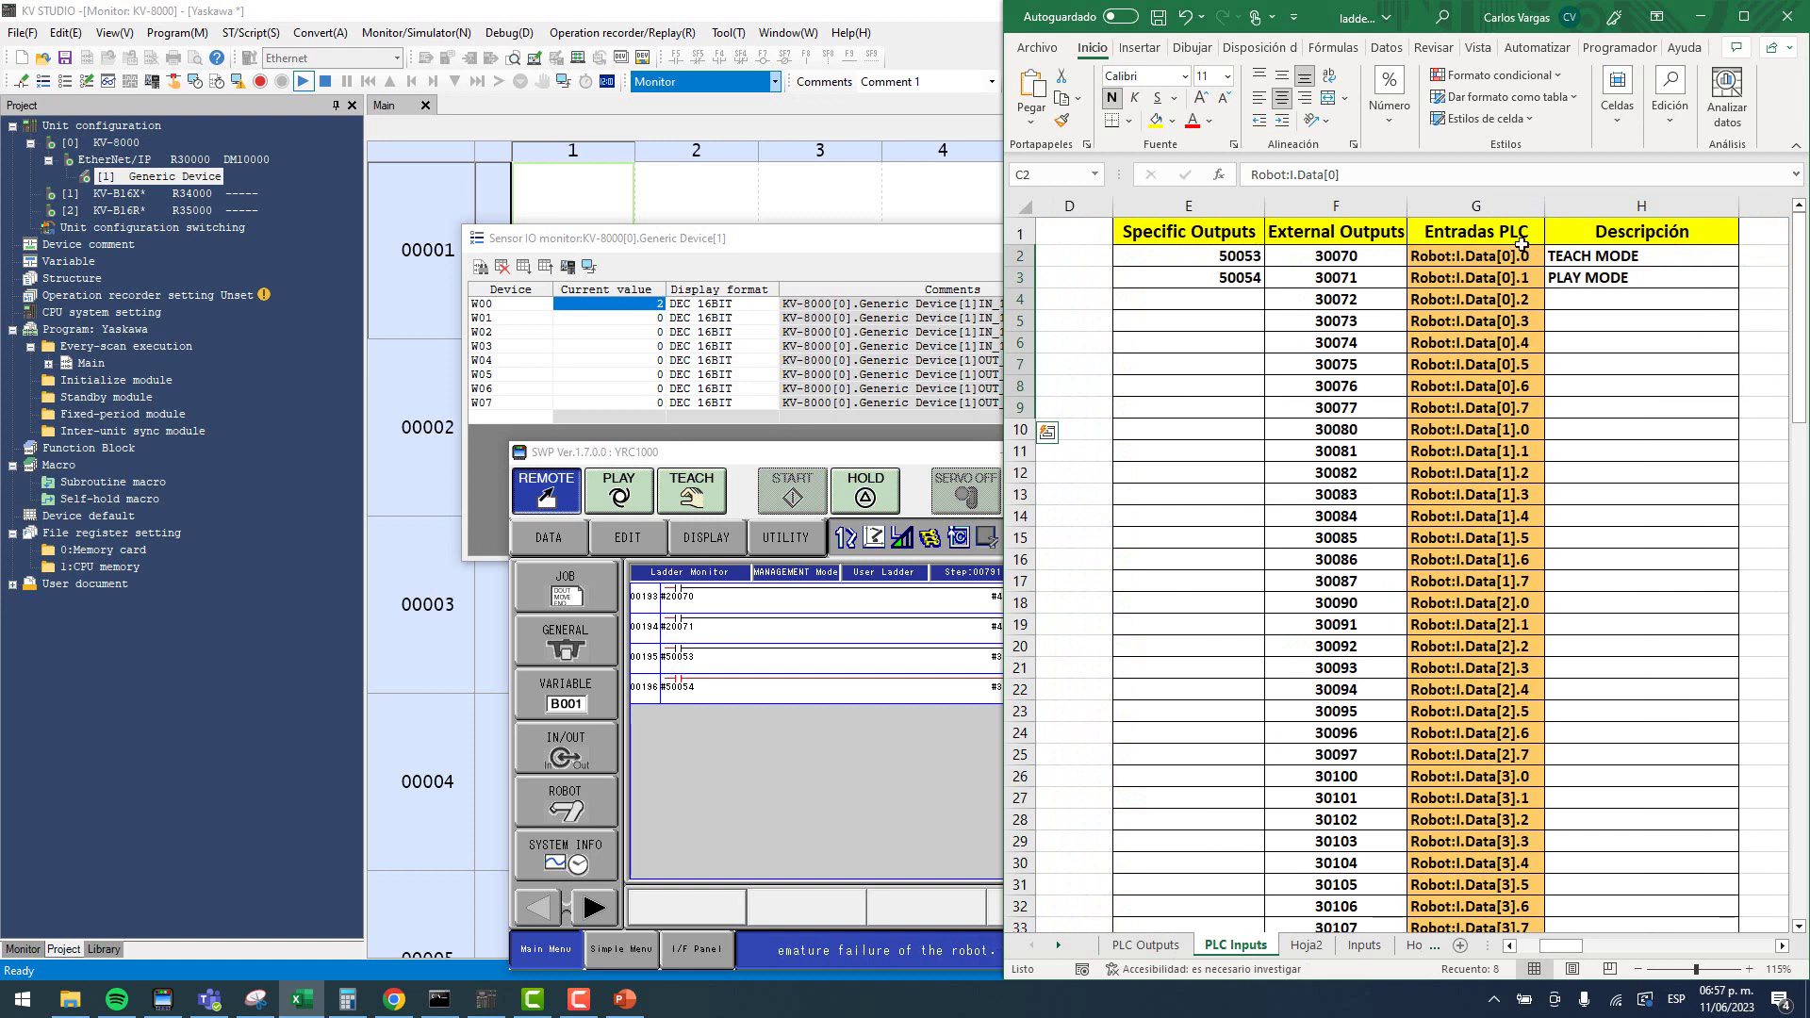
pyautogui.moveTo(1610, 258); pyautogui.dragTo(1601, 277)
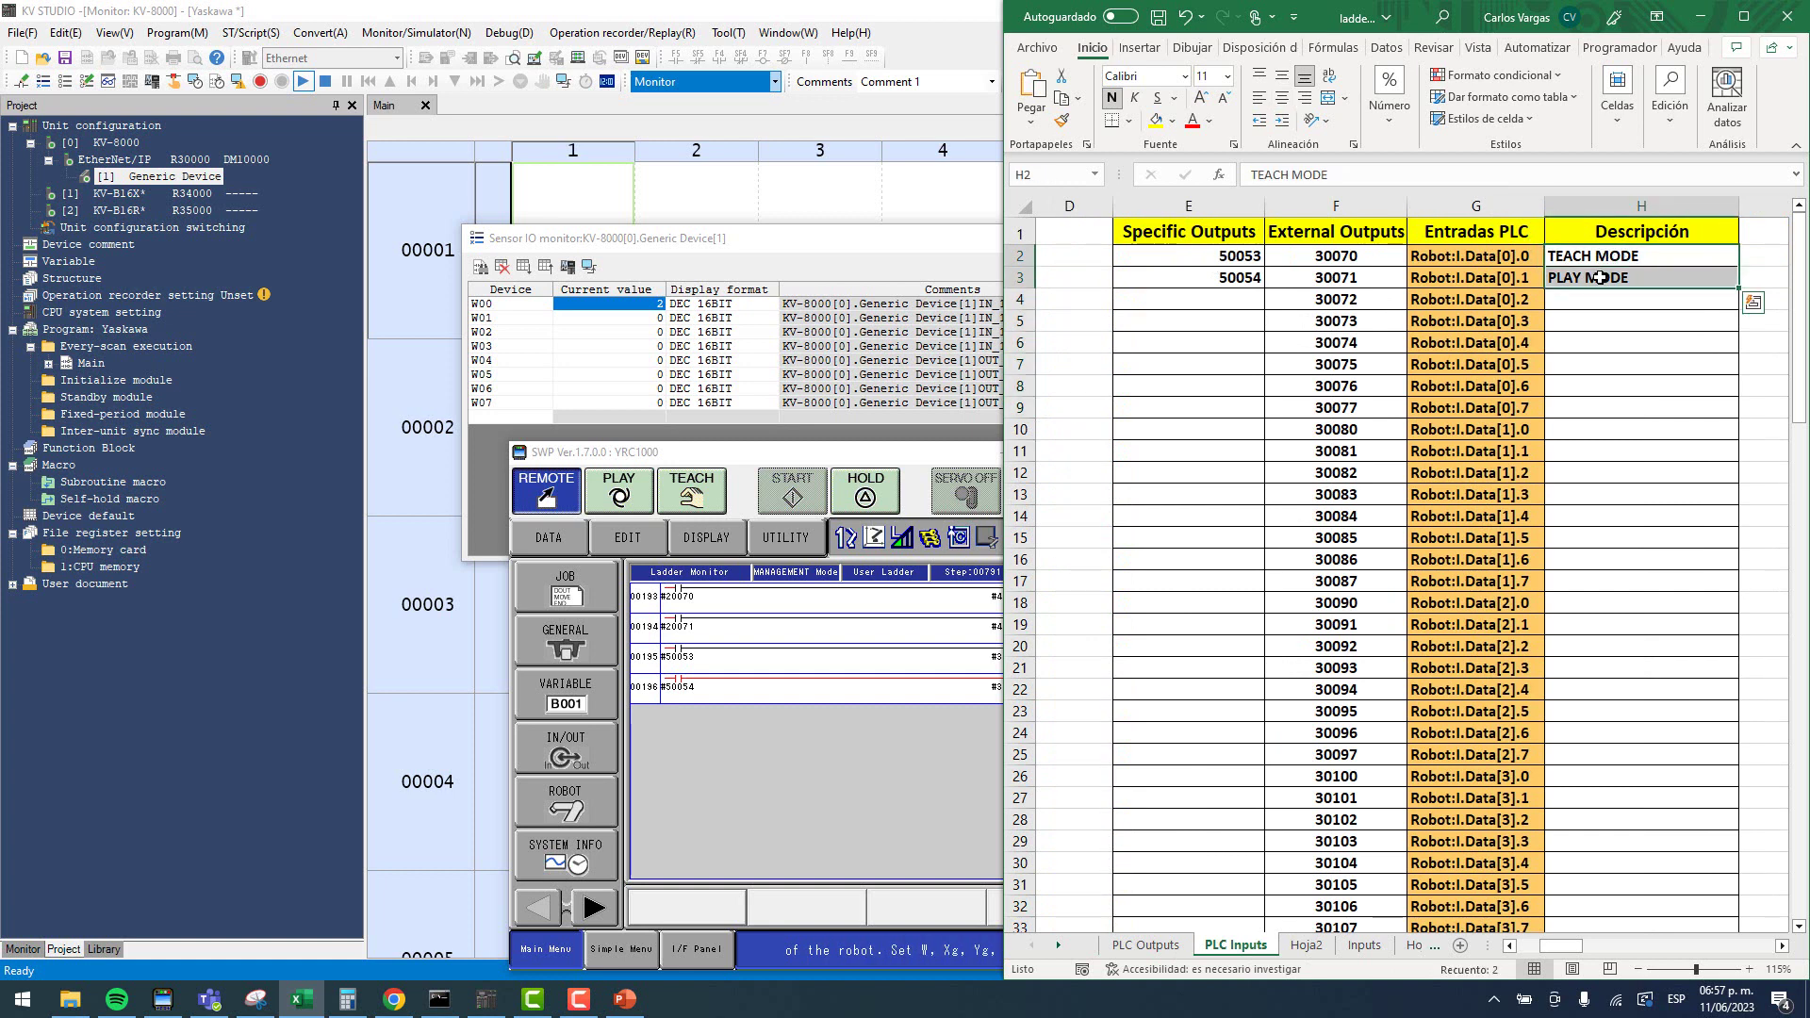
pyautogui.moveTo(1187, 256); pyautogui.dragTo(1199, 277)
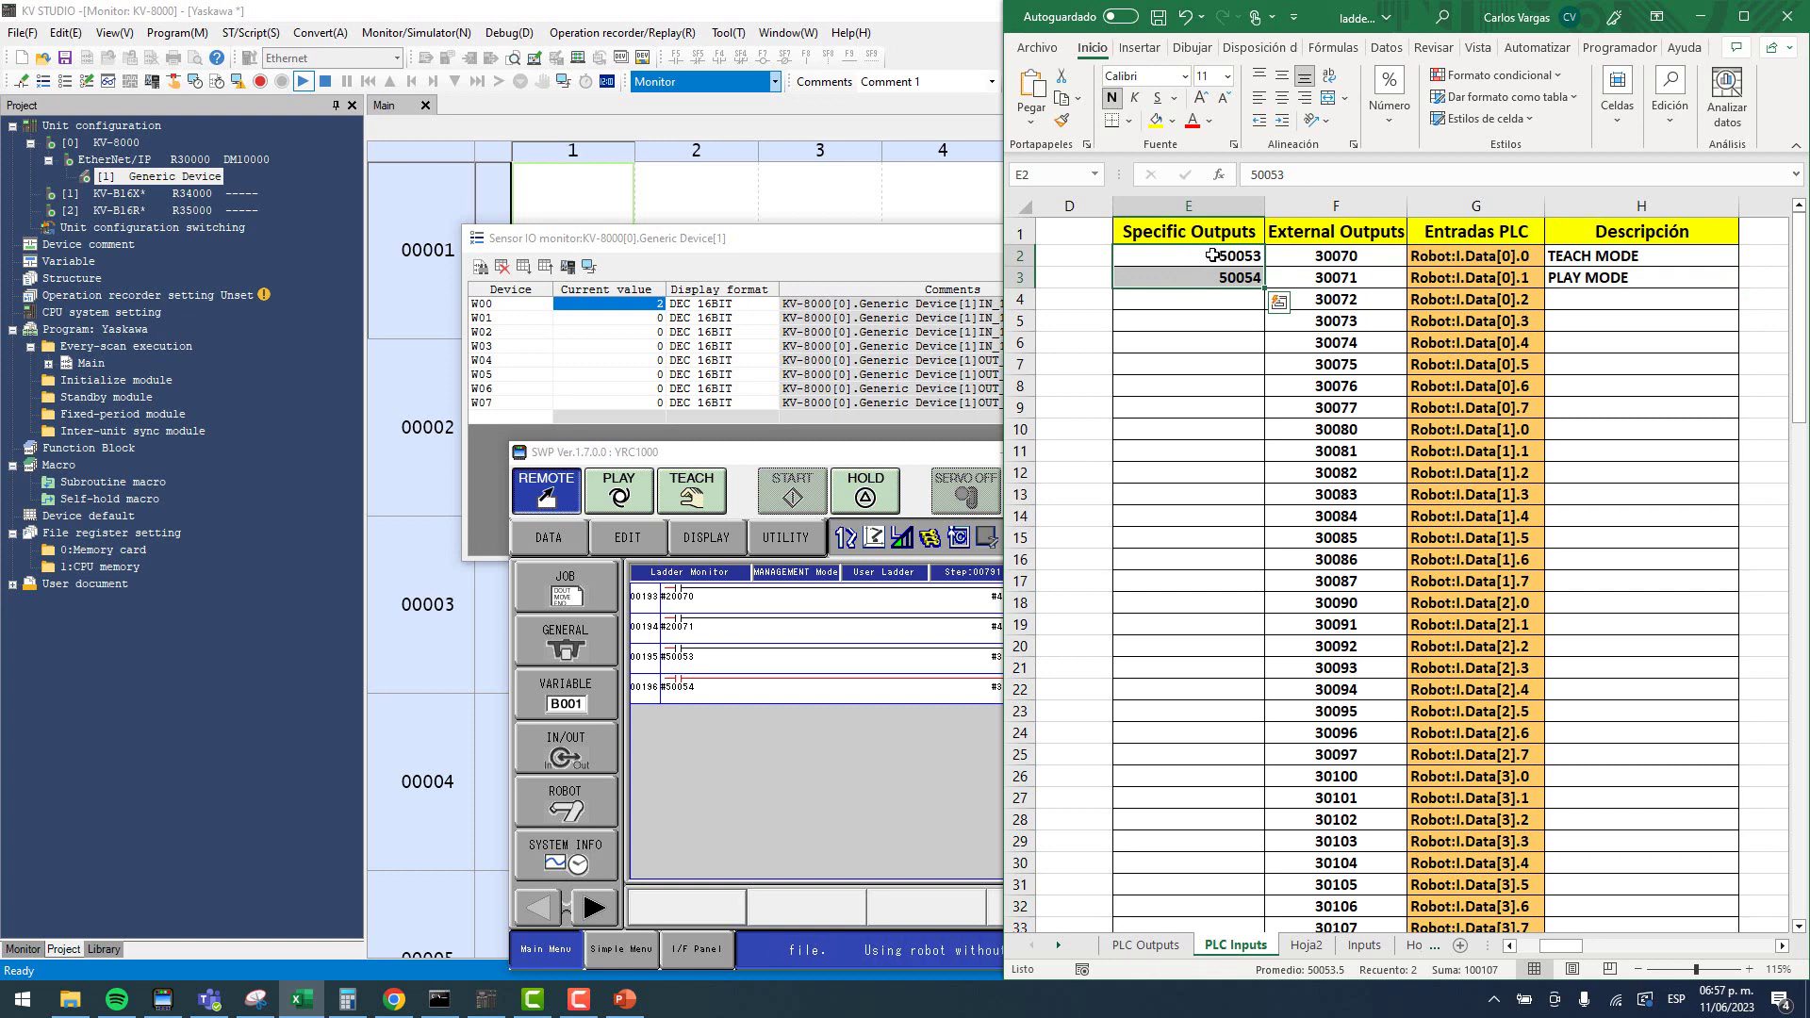
# Open the YRC1000 pendant's Specific Output list and check signals #50053 and #50054.
pyautogui.click(564, 755)
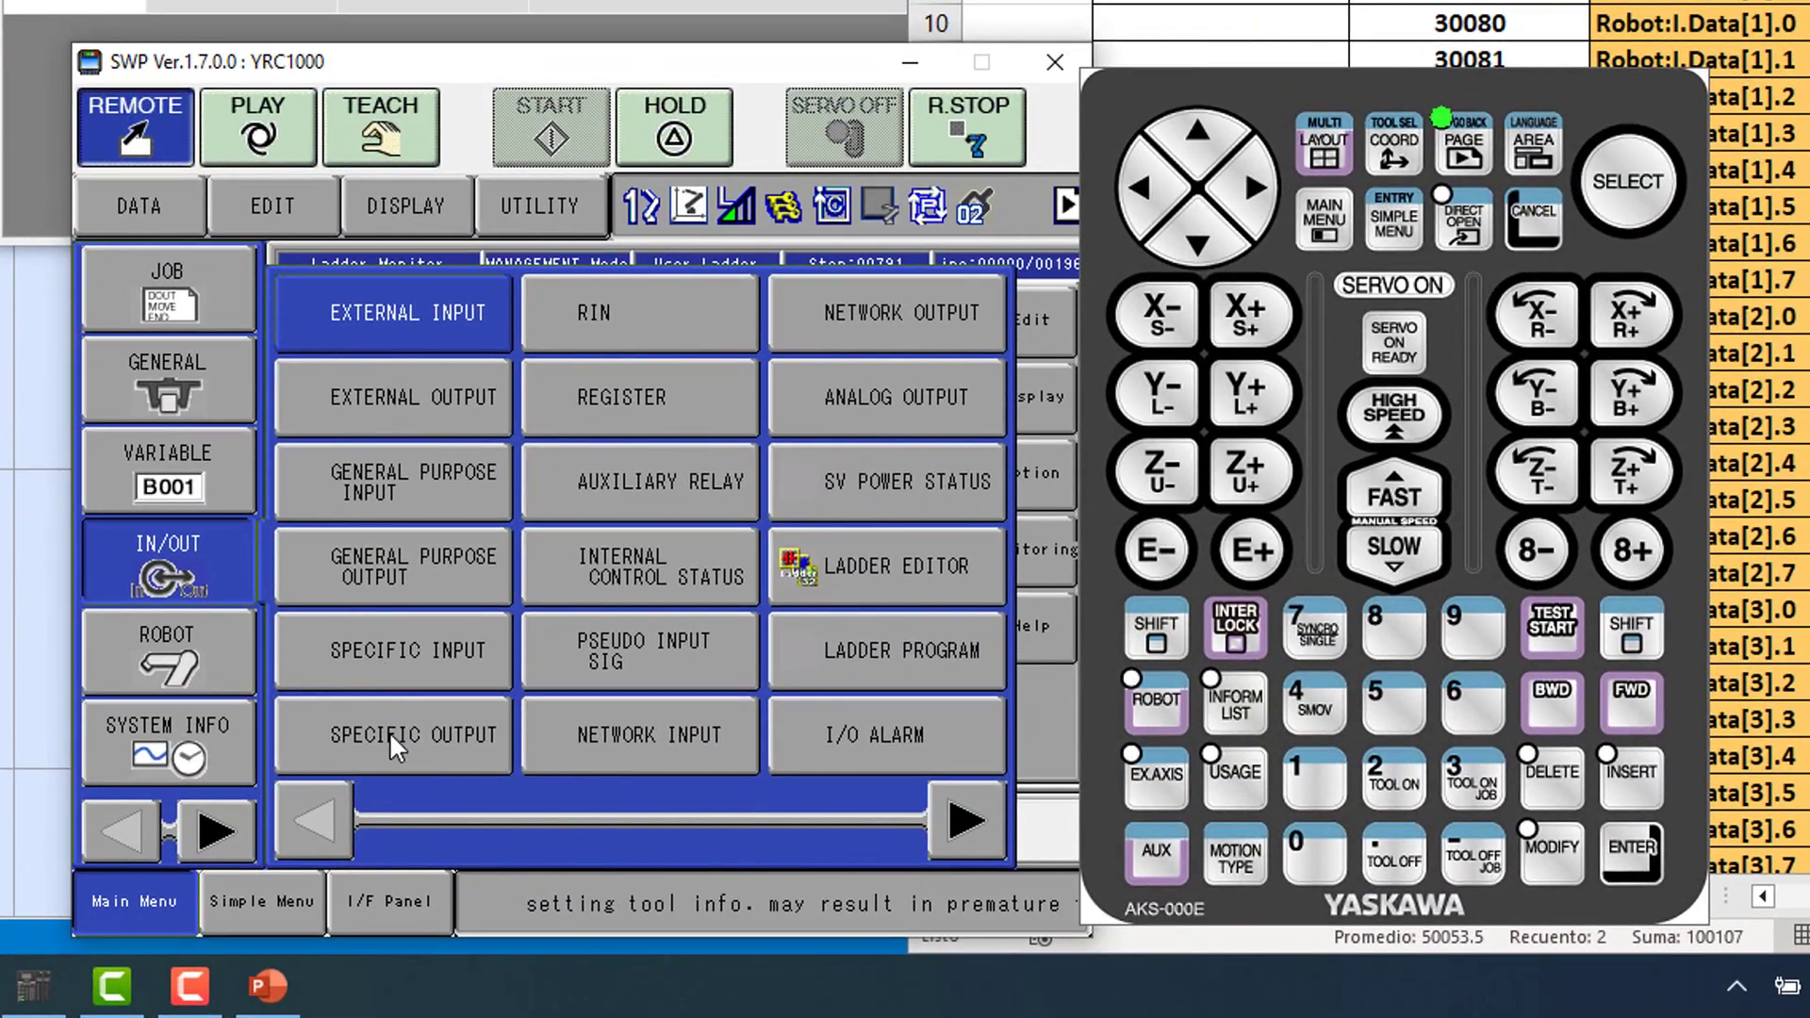
pyautogui.press('Escape')
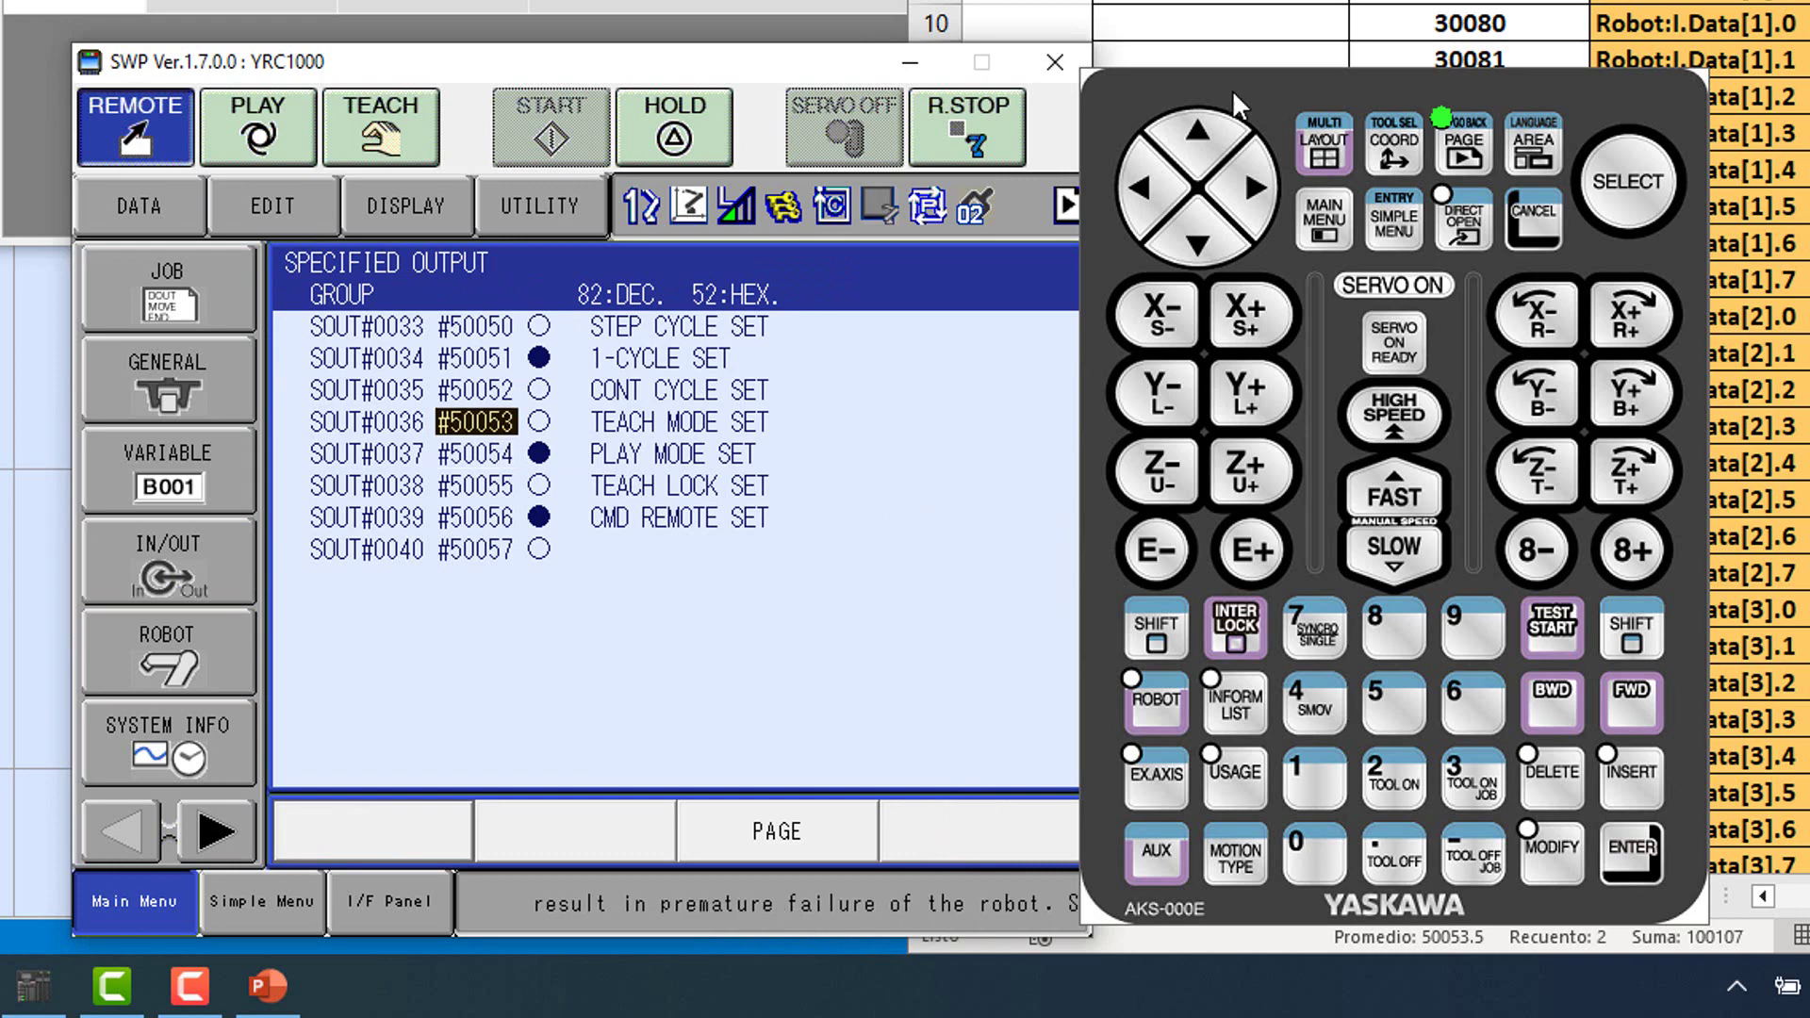
pyautogui.click(1215, 134)
pyautogui.press('Down')
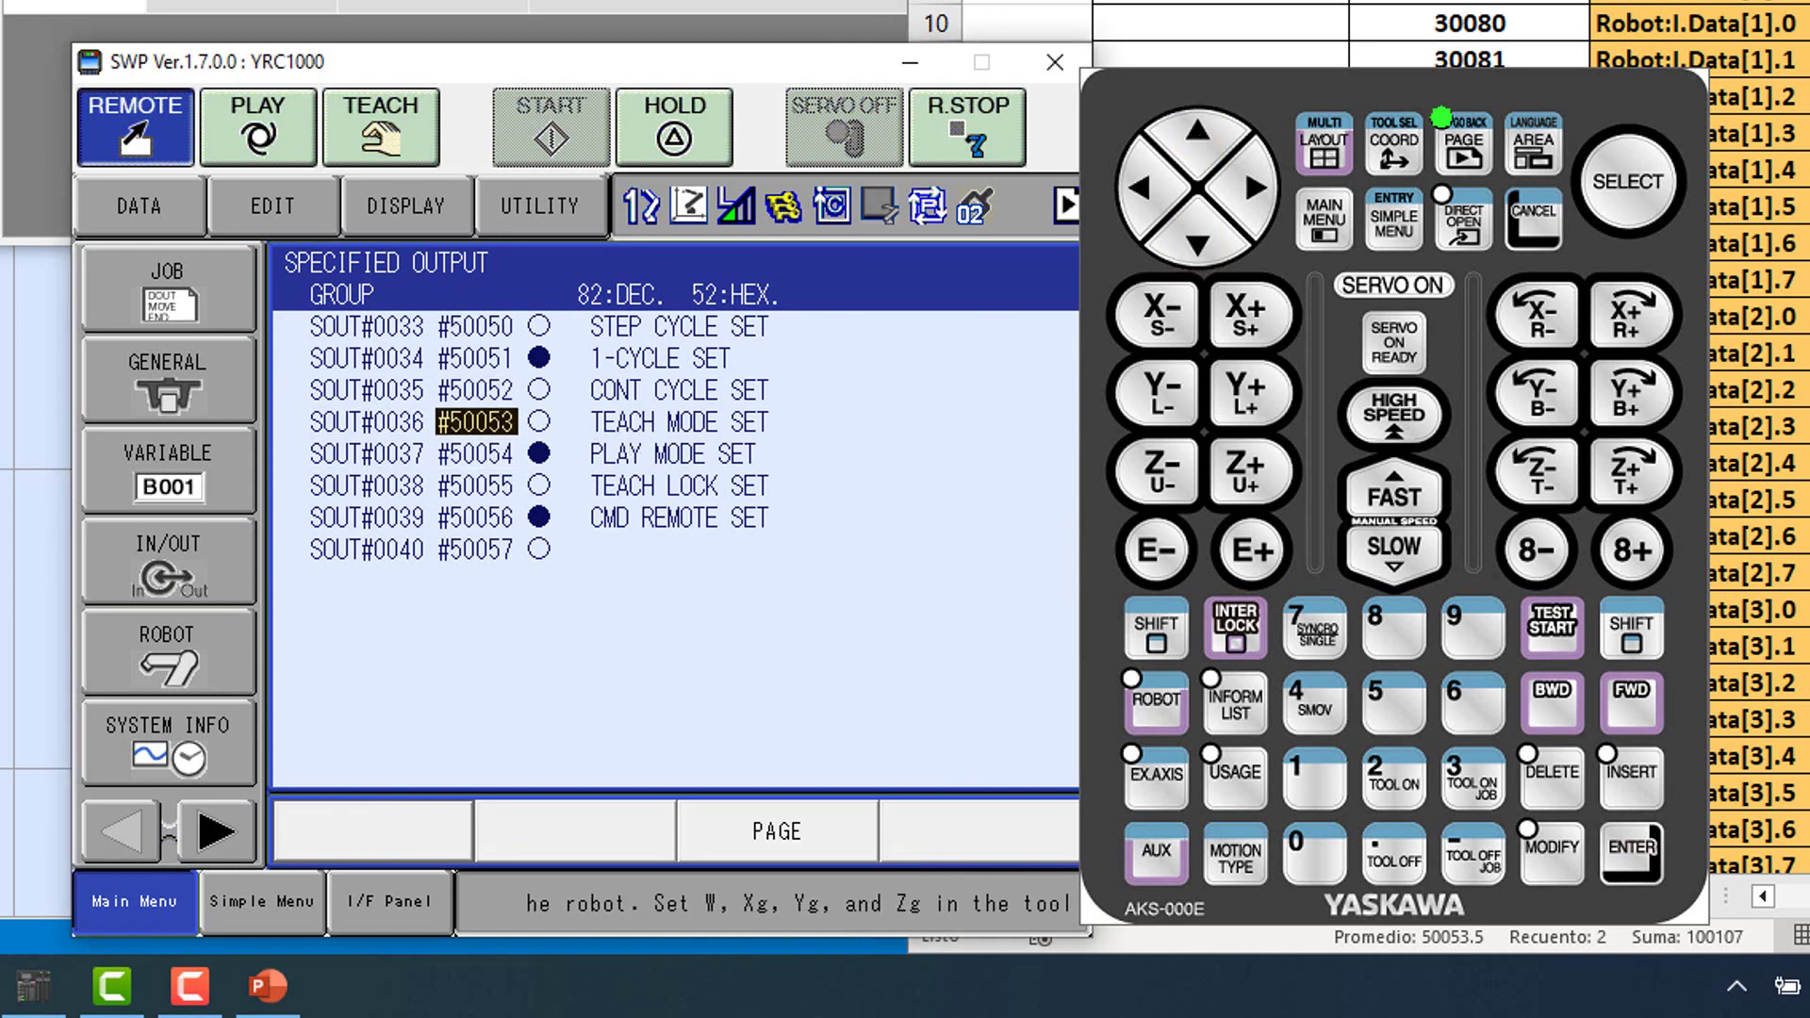
pyautogui.click(1194, 209)
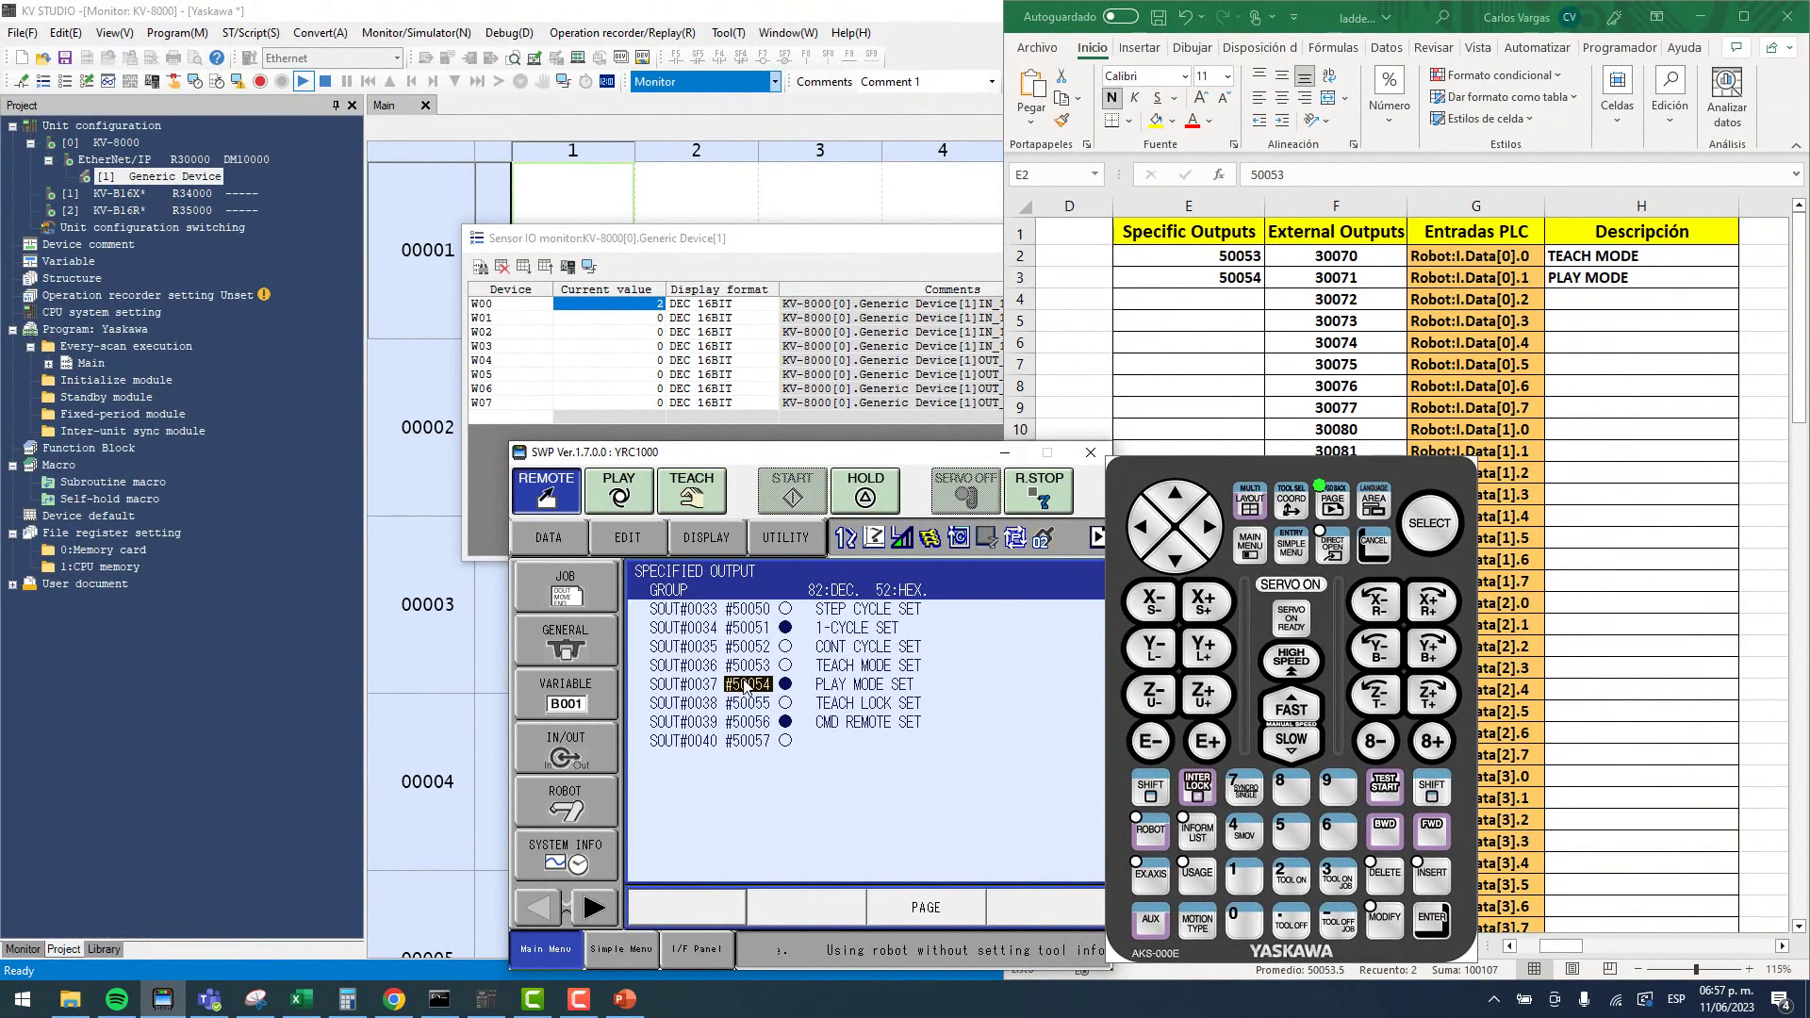
# In the Excel PLC Inputs sheet, enter W00.0 as the PLC input for TEACH MODE and W00.1 for PLAY MODE.
pyautogui.click(1238, 261)
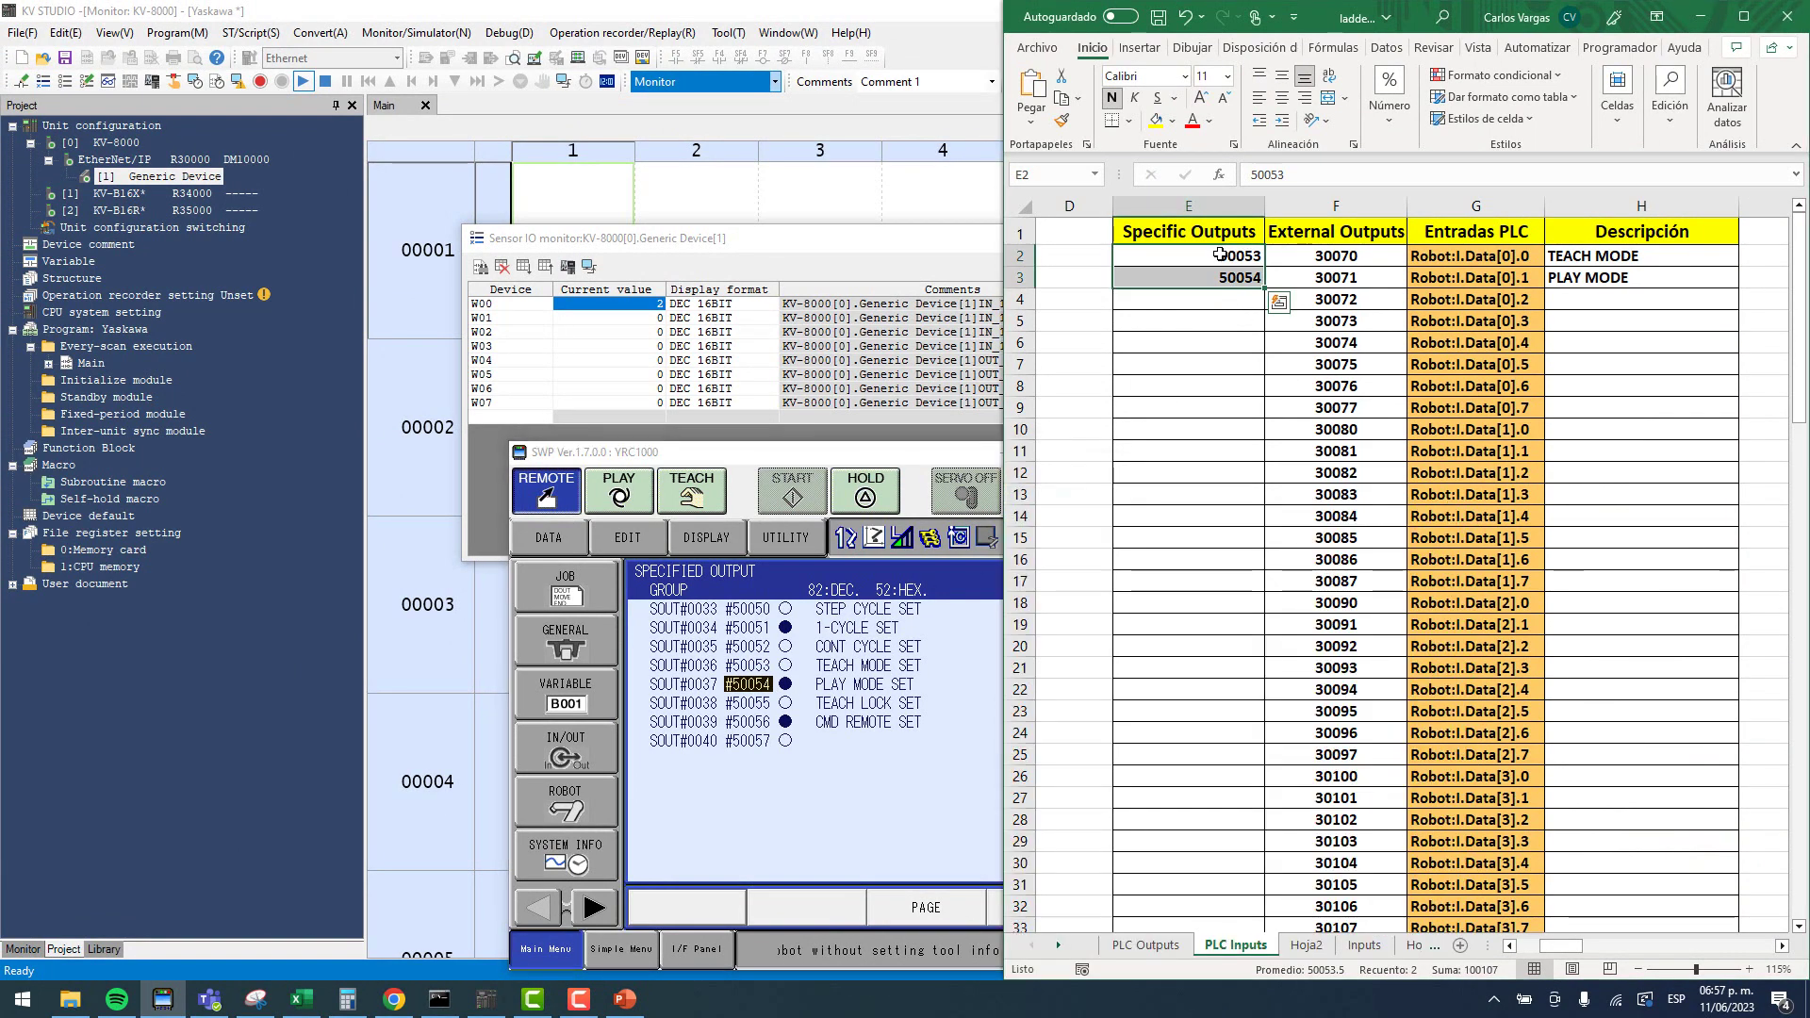
pyautogui.click(1473, 258)
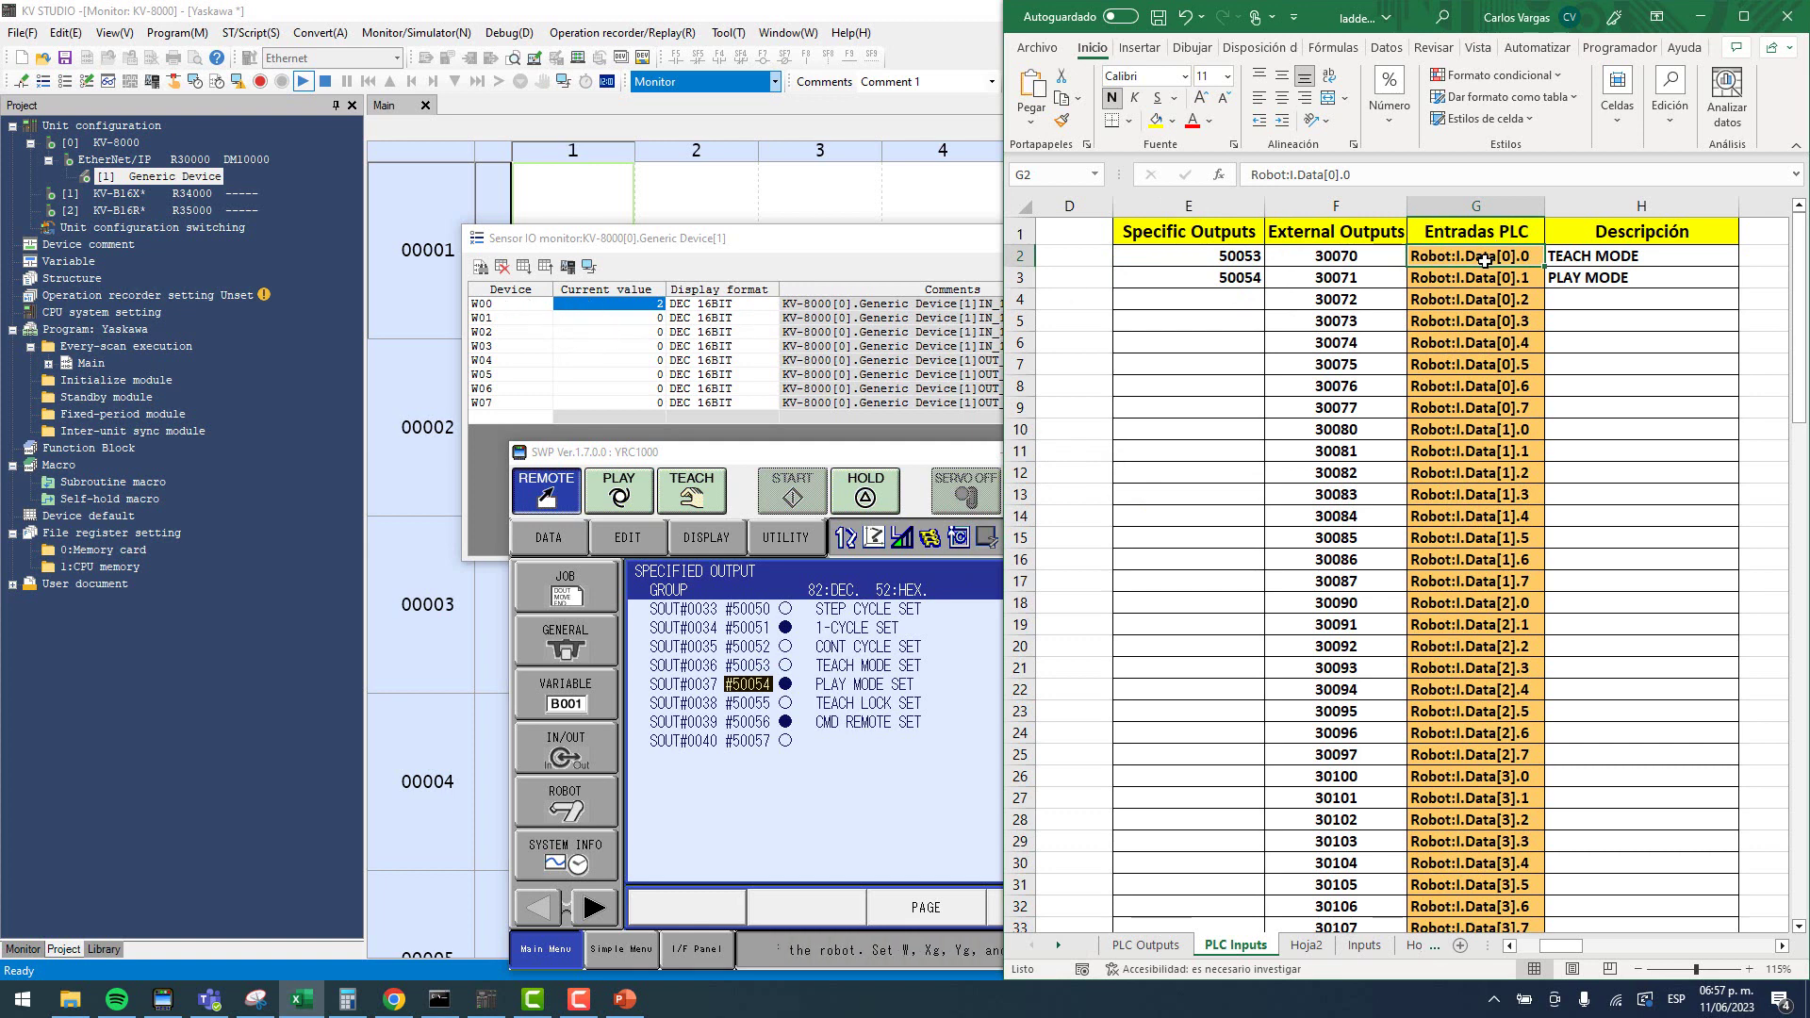
pyautogui.write('W00.')
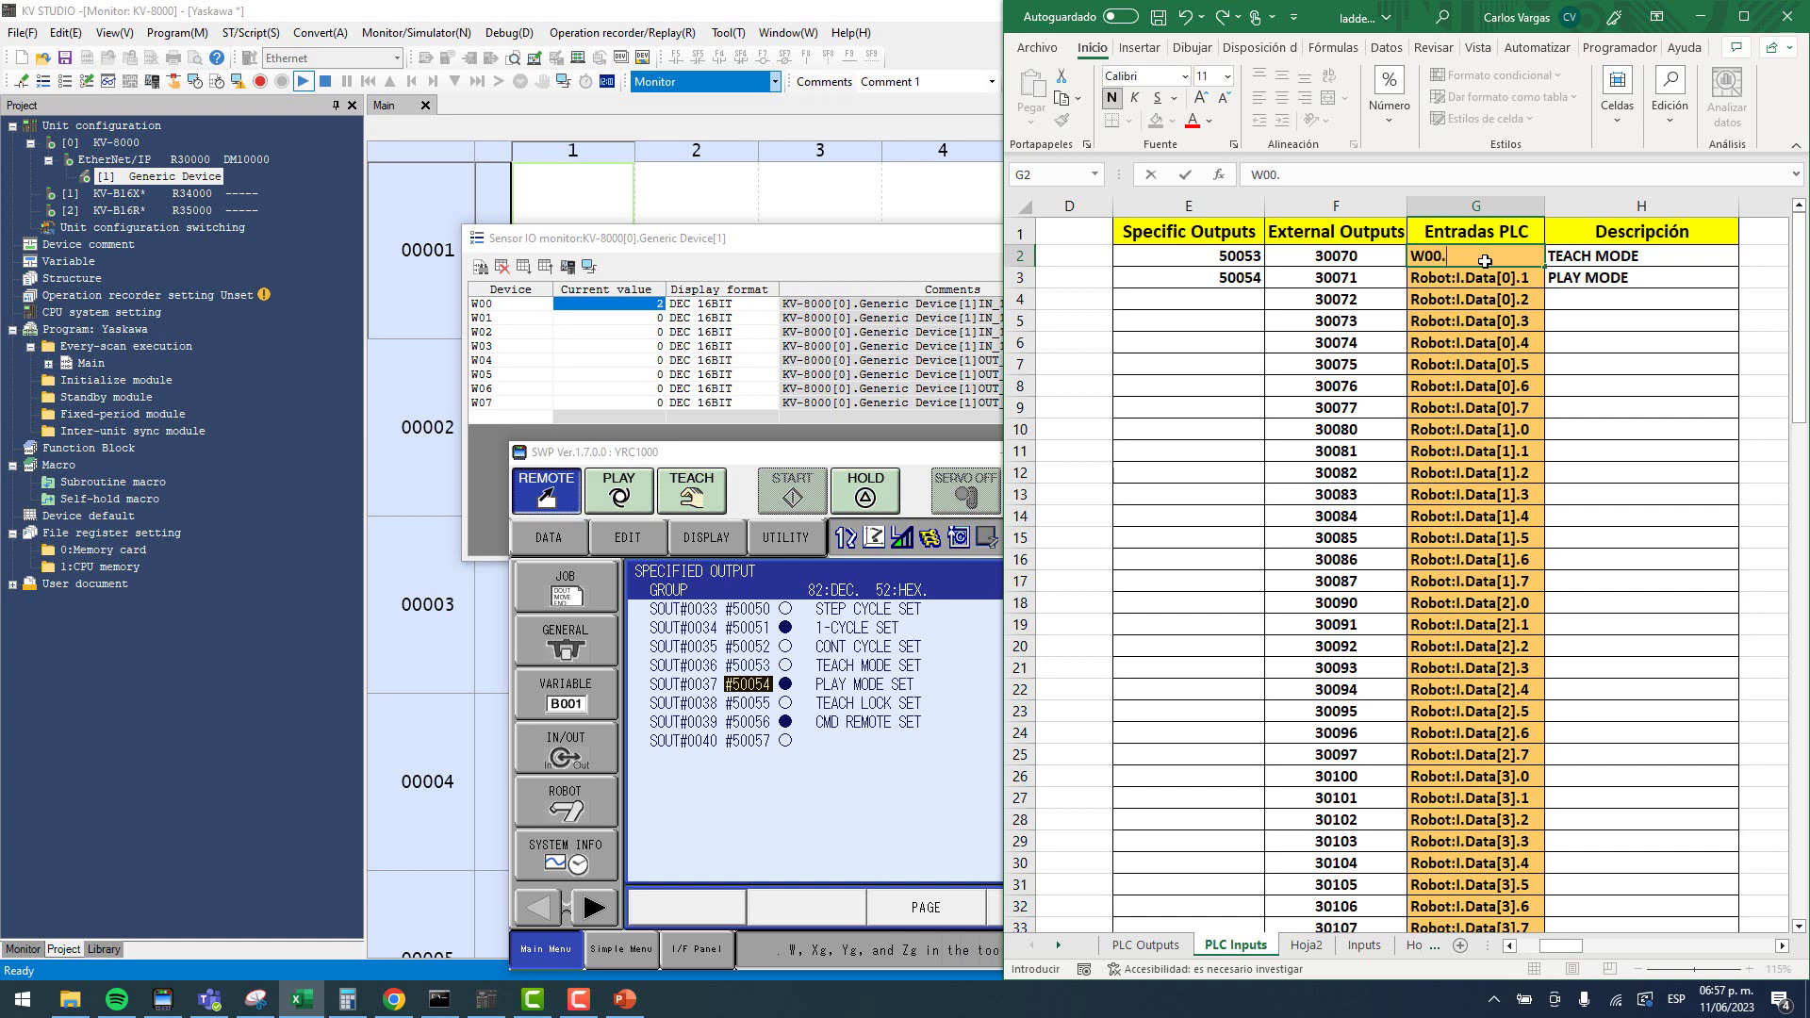
pyautogui.write('0')
pyautogui.press('Return')
pyautogui.write('W00.')
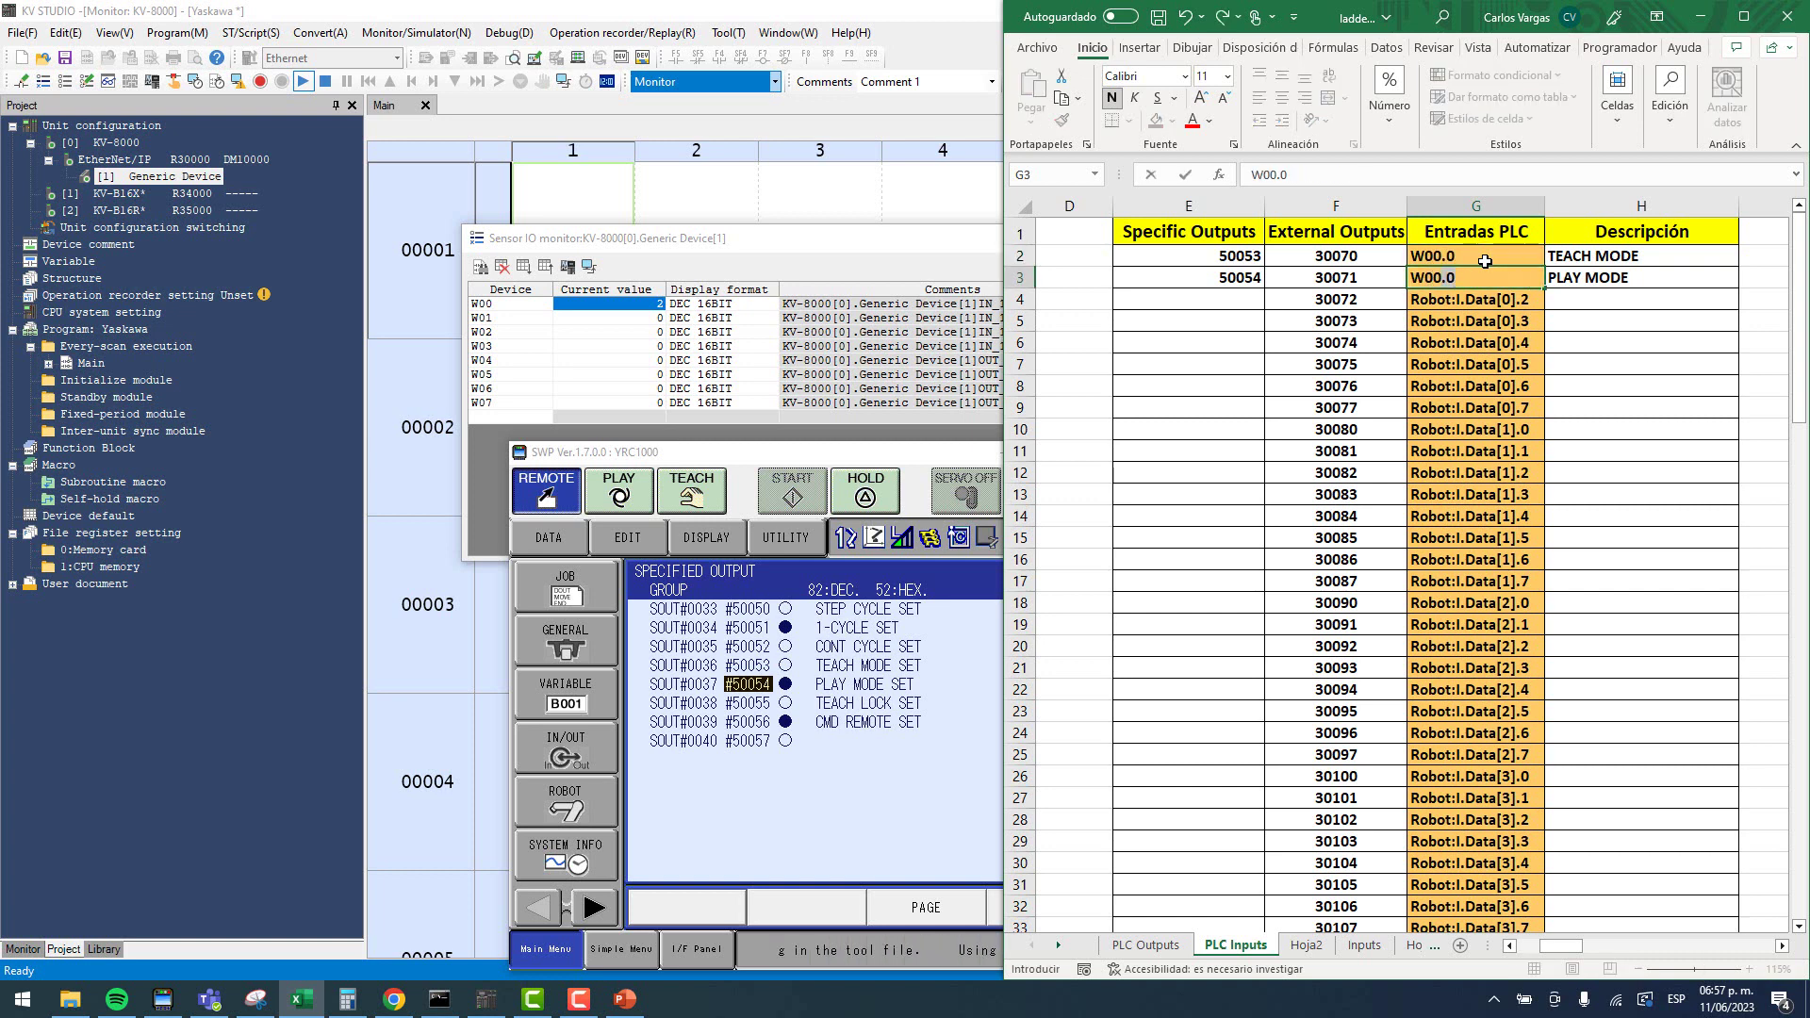
pyautogui.write('1')
pyautogui.press('Return')
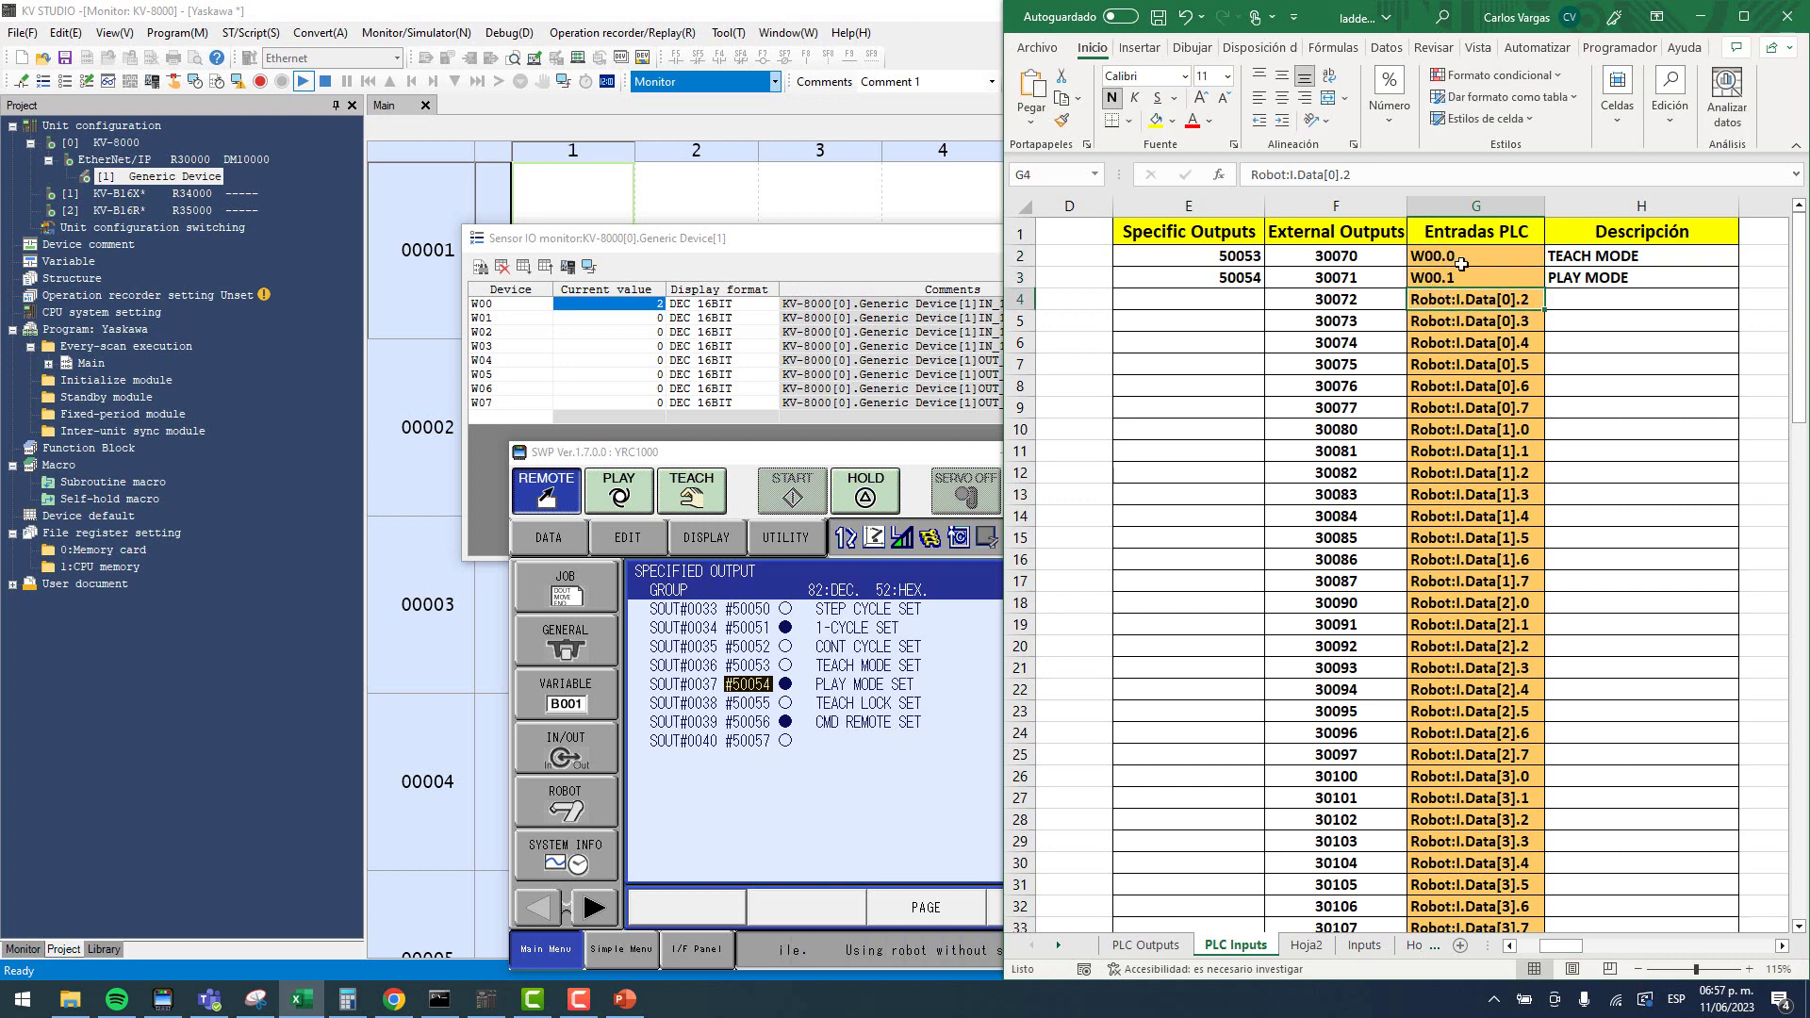
pyautogui.moveTo(1461, 260); pyautogui.dragTo(1453, 276)
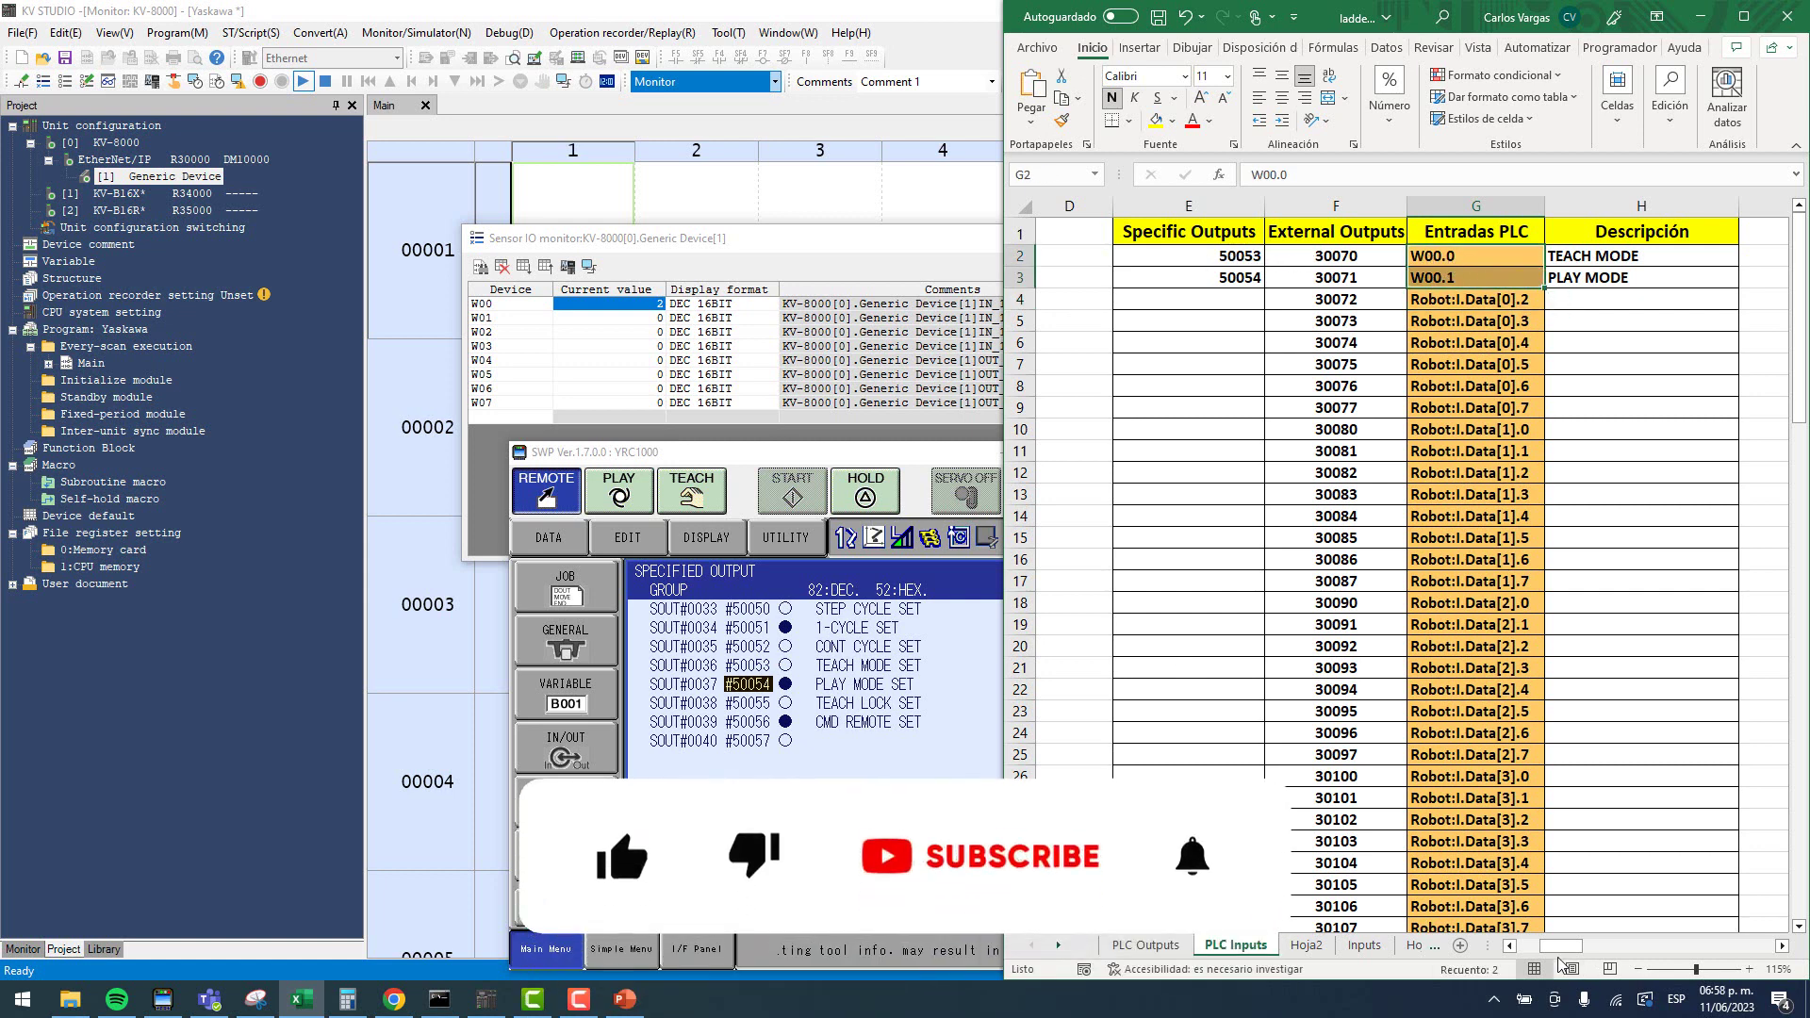
# Examine the external output addresses 30070 to 30140 listed for BYTE 0 to BYTE 7.
pyautogui.moveTo(1566, 947); pyautogui.dragTo(1537, 951)
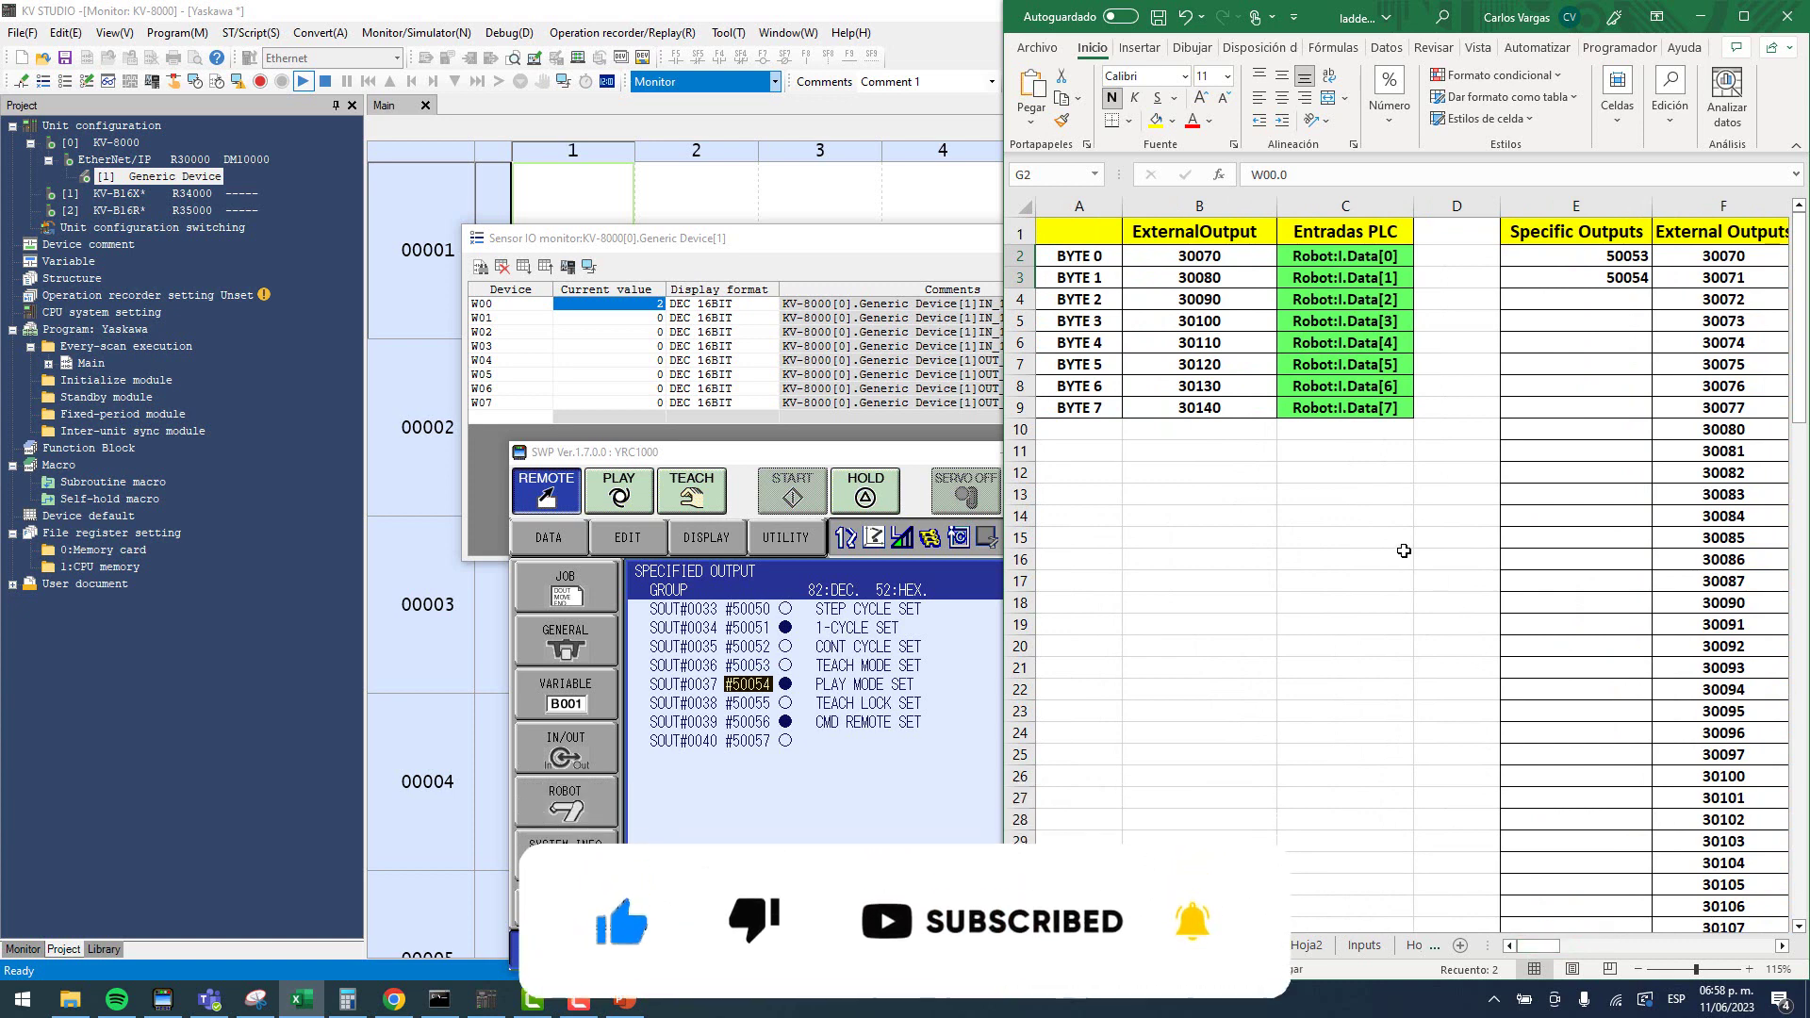
pyautogui.click(1217, 259)
pyautogui.hotkey('shift', 'Down')
pyautogui.hotkey('shift', 'Down')
pyautogui.hotkey('shift', 'Down')
pyautogui.hotkey('shift', 'Down')
pyautogui.hotkey('shift', 'Down')
pyautogui.hotkey('shift', 'Down')
pyautogui.hotkey('shift', 'Down')
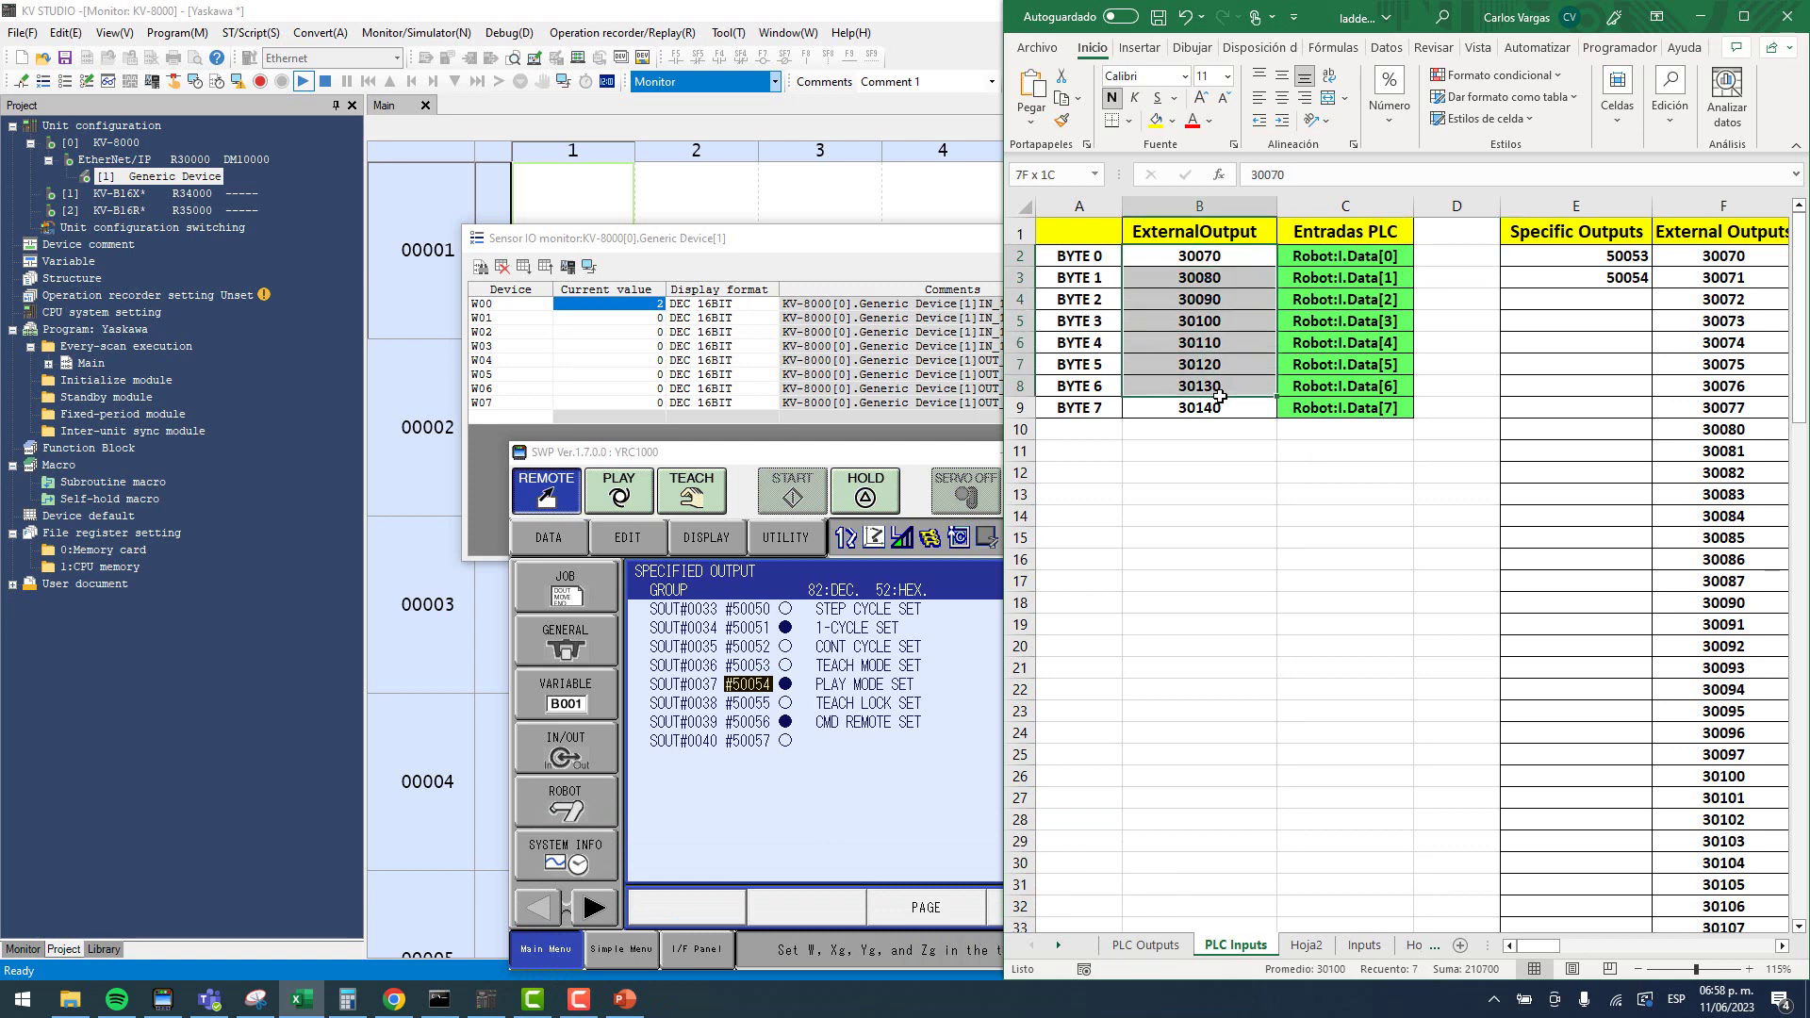
pyautogui.moveTo(1225, 256); pyautogui.dragTo(1226, 409)
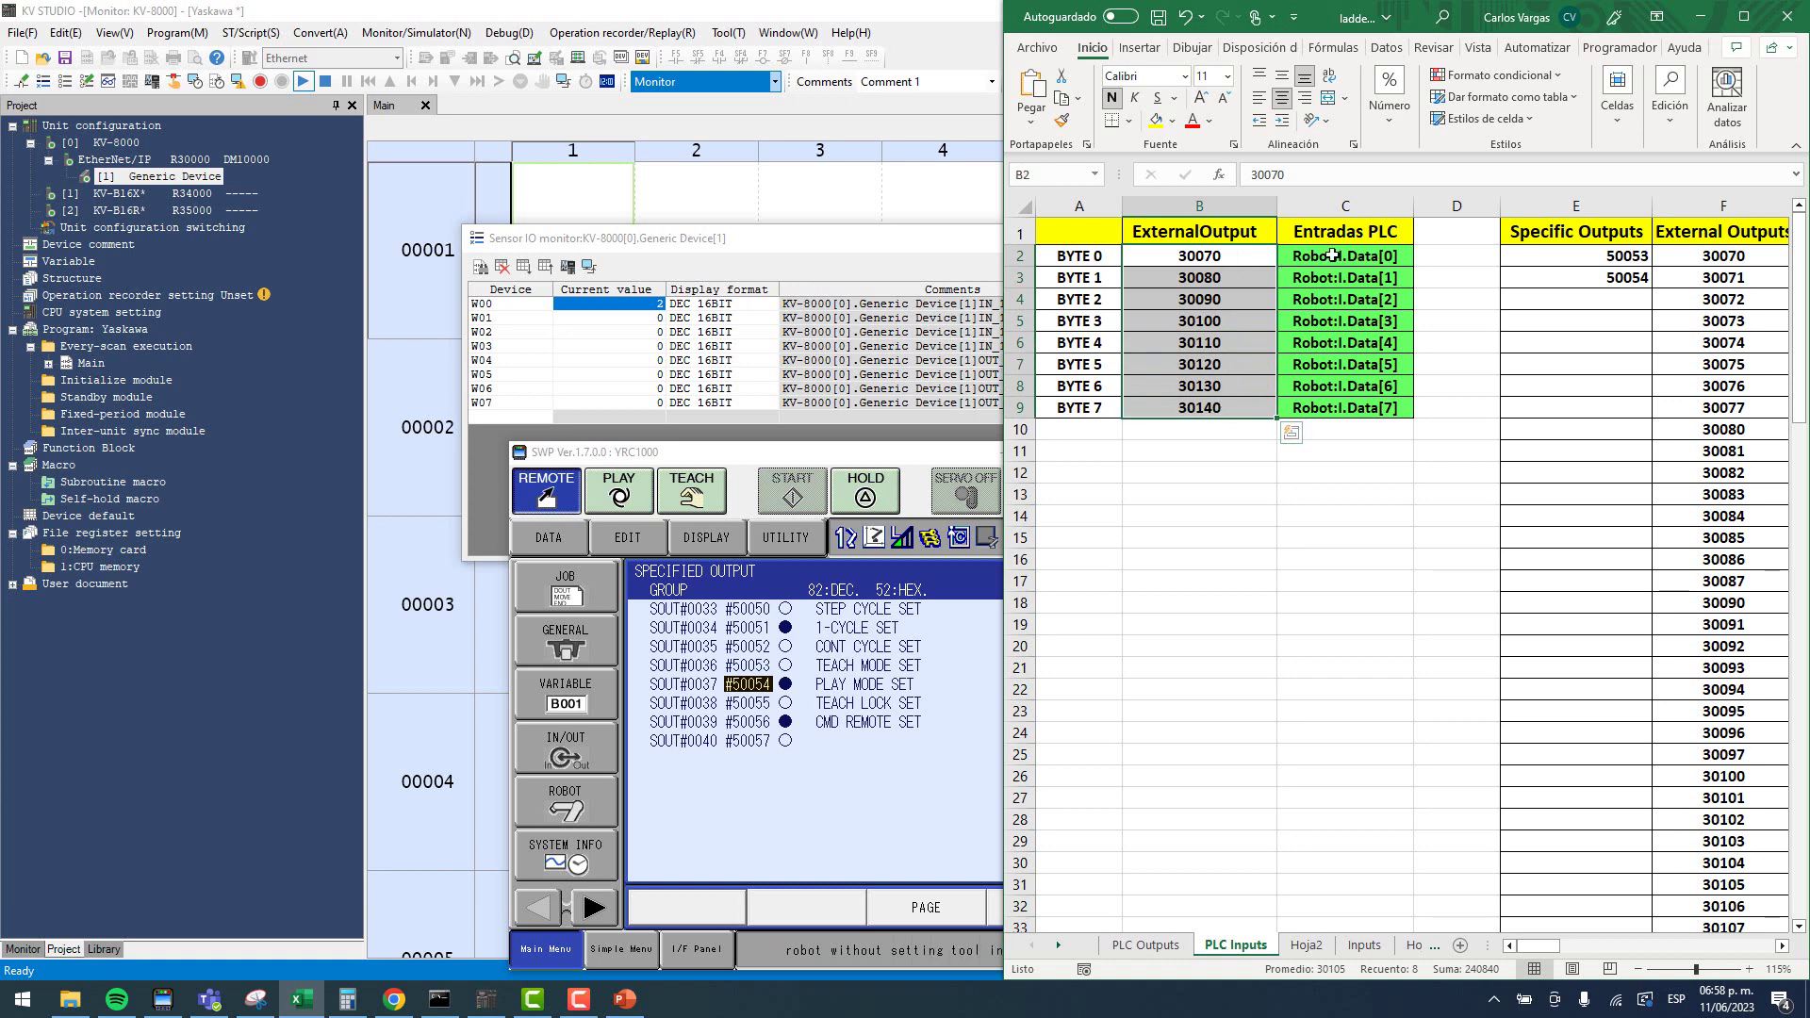
# Enter W00, W01, W02 and W03 in the Entradas PLC column for BYTE 0, BYTE 2, BYTE 4 and BYTE 6.
pyautogui.moveTo(1333, 255); pyautogui.dragTo(1333, 405)
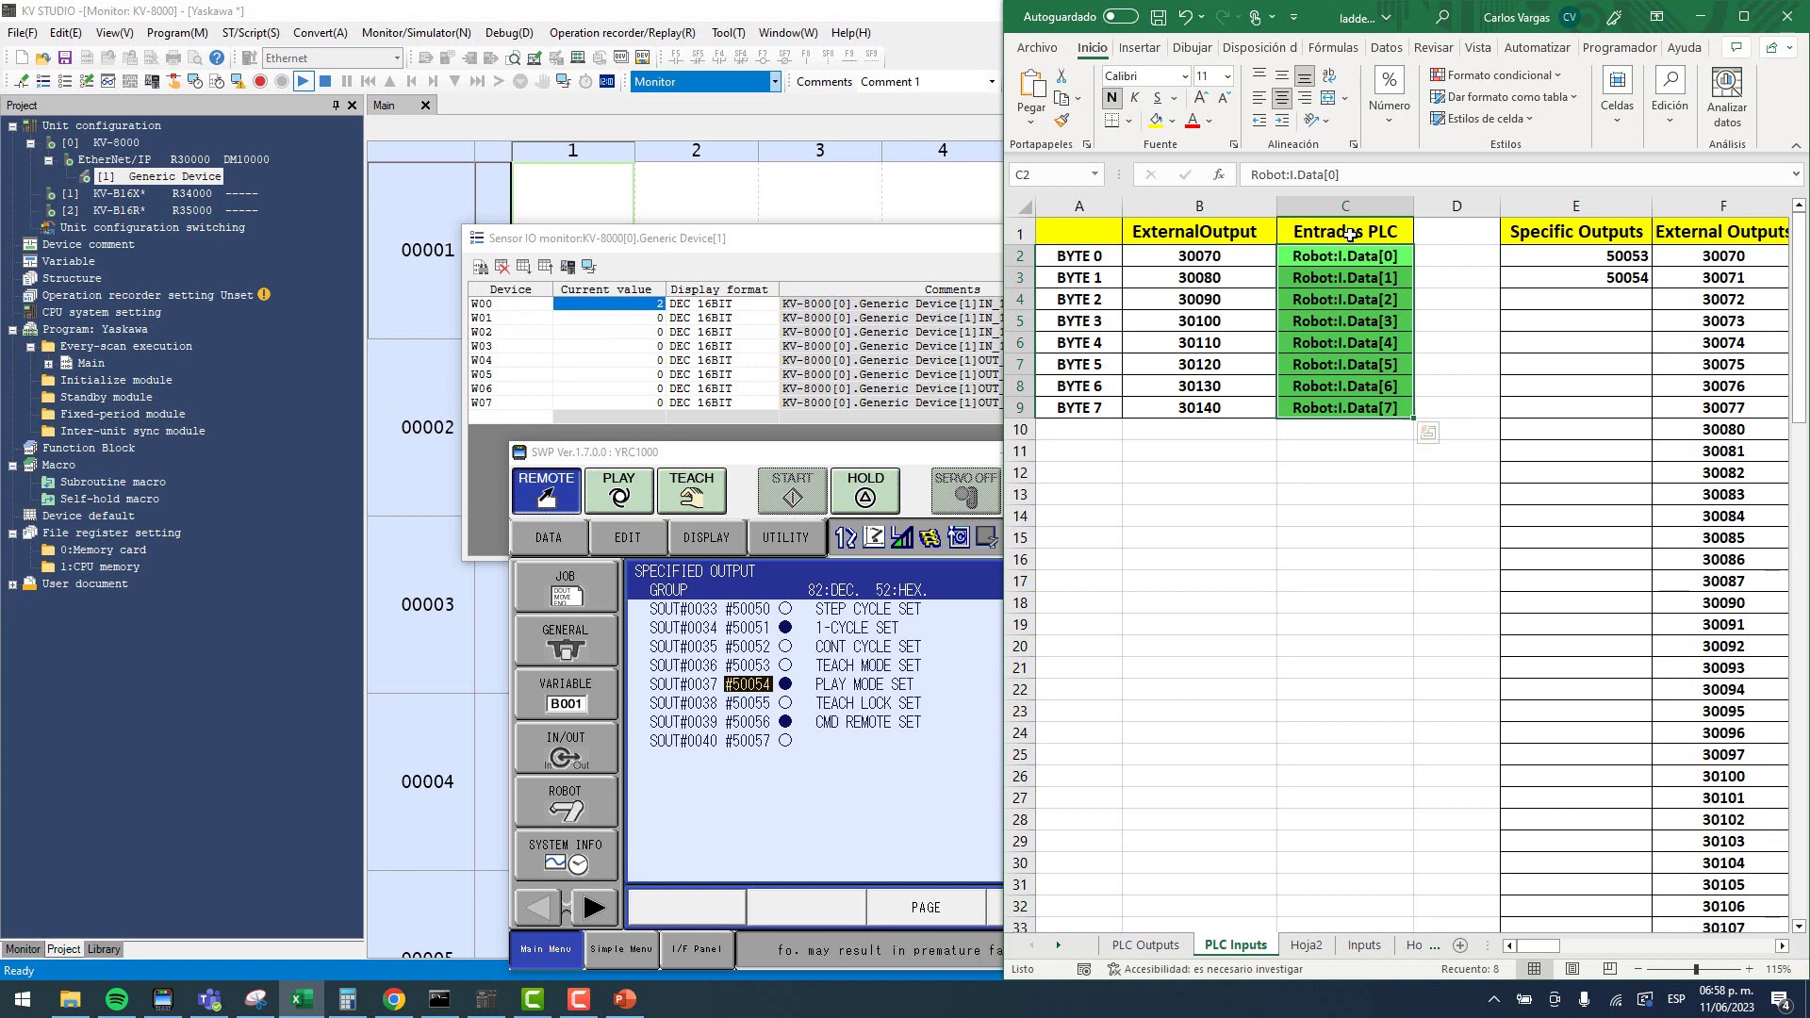
pyautogui.write('W')
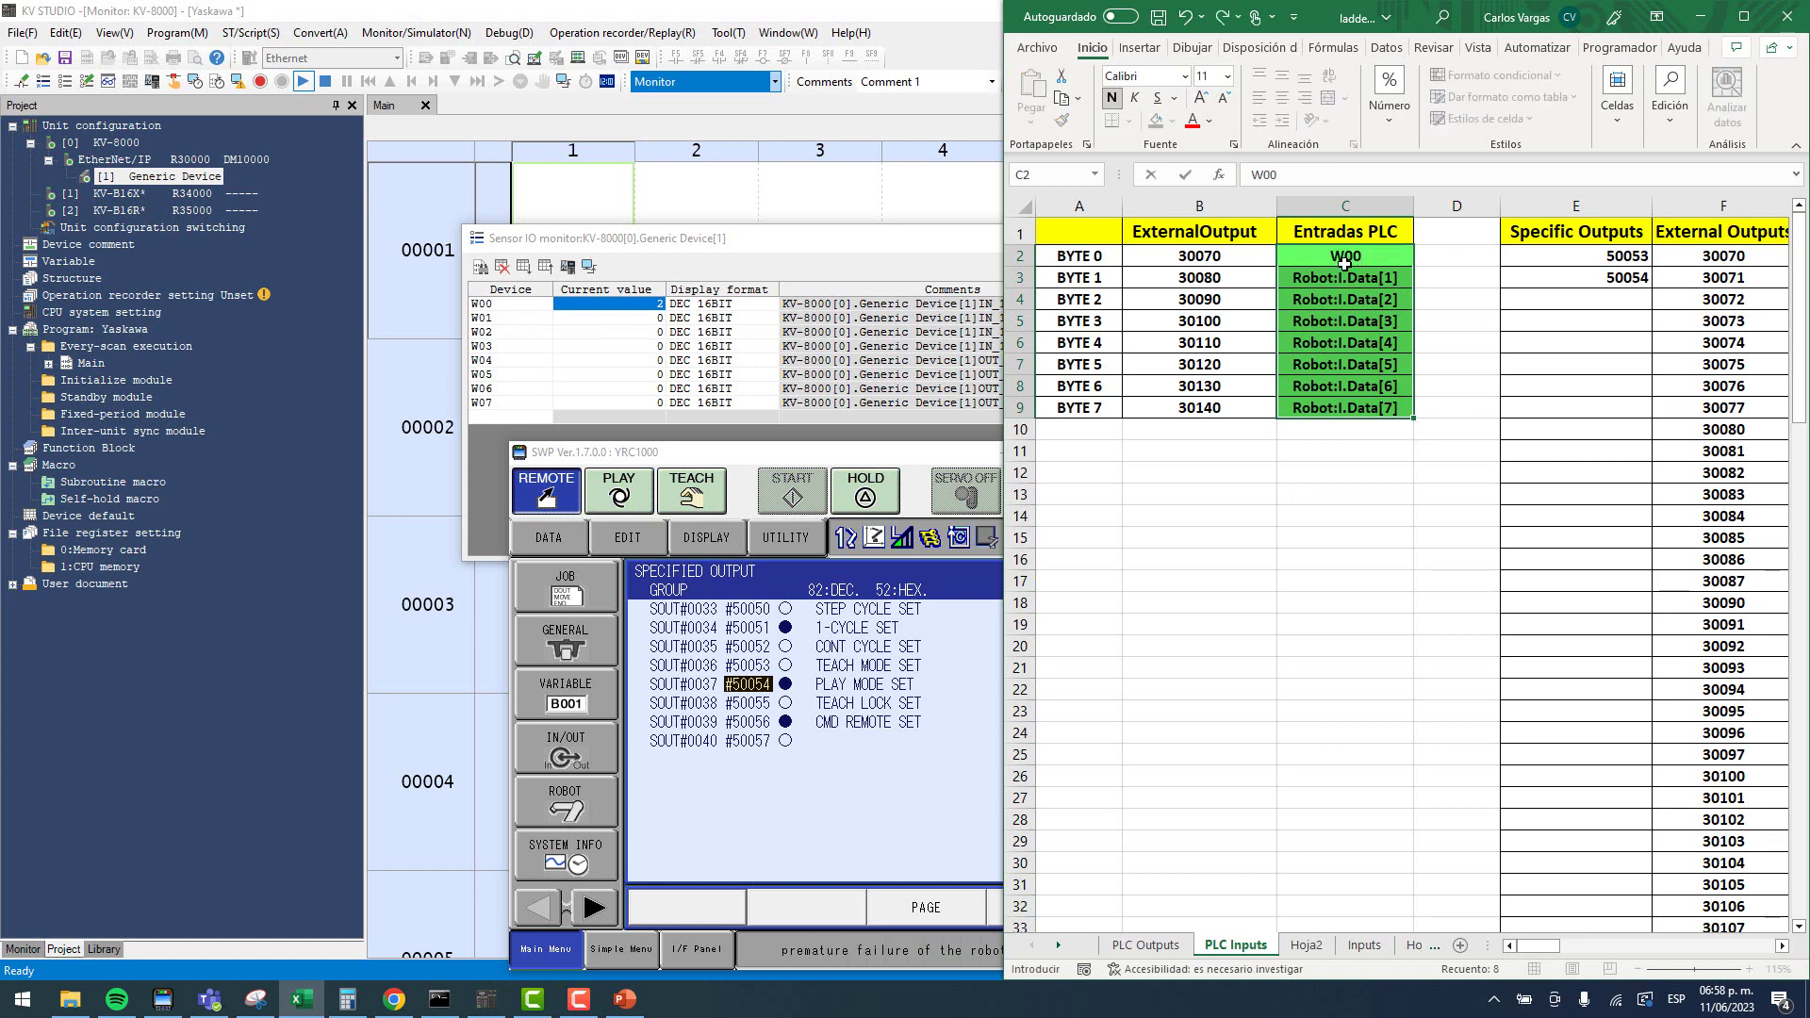
pyautogui.write('00')
pyautogui.press('Return')
pyautogui.click(1346, 299)
pyautogui.write('W00')
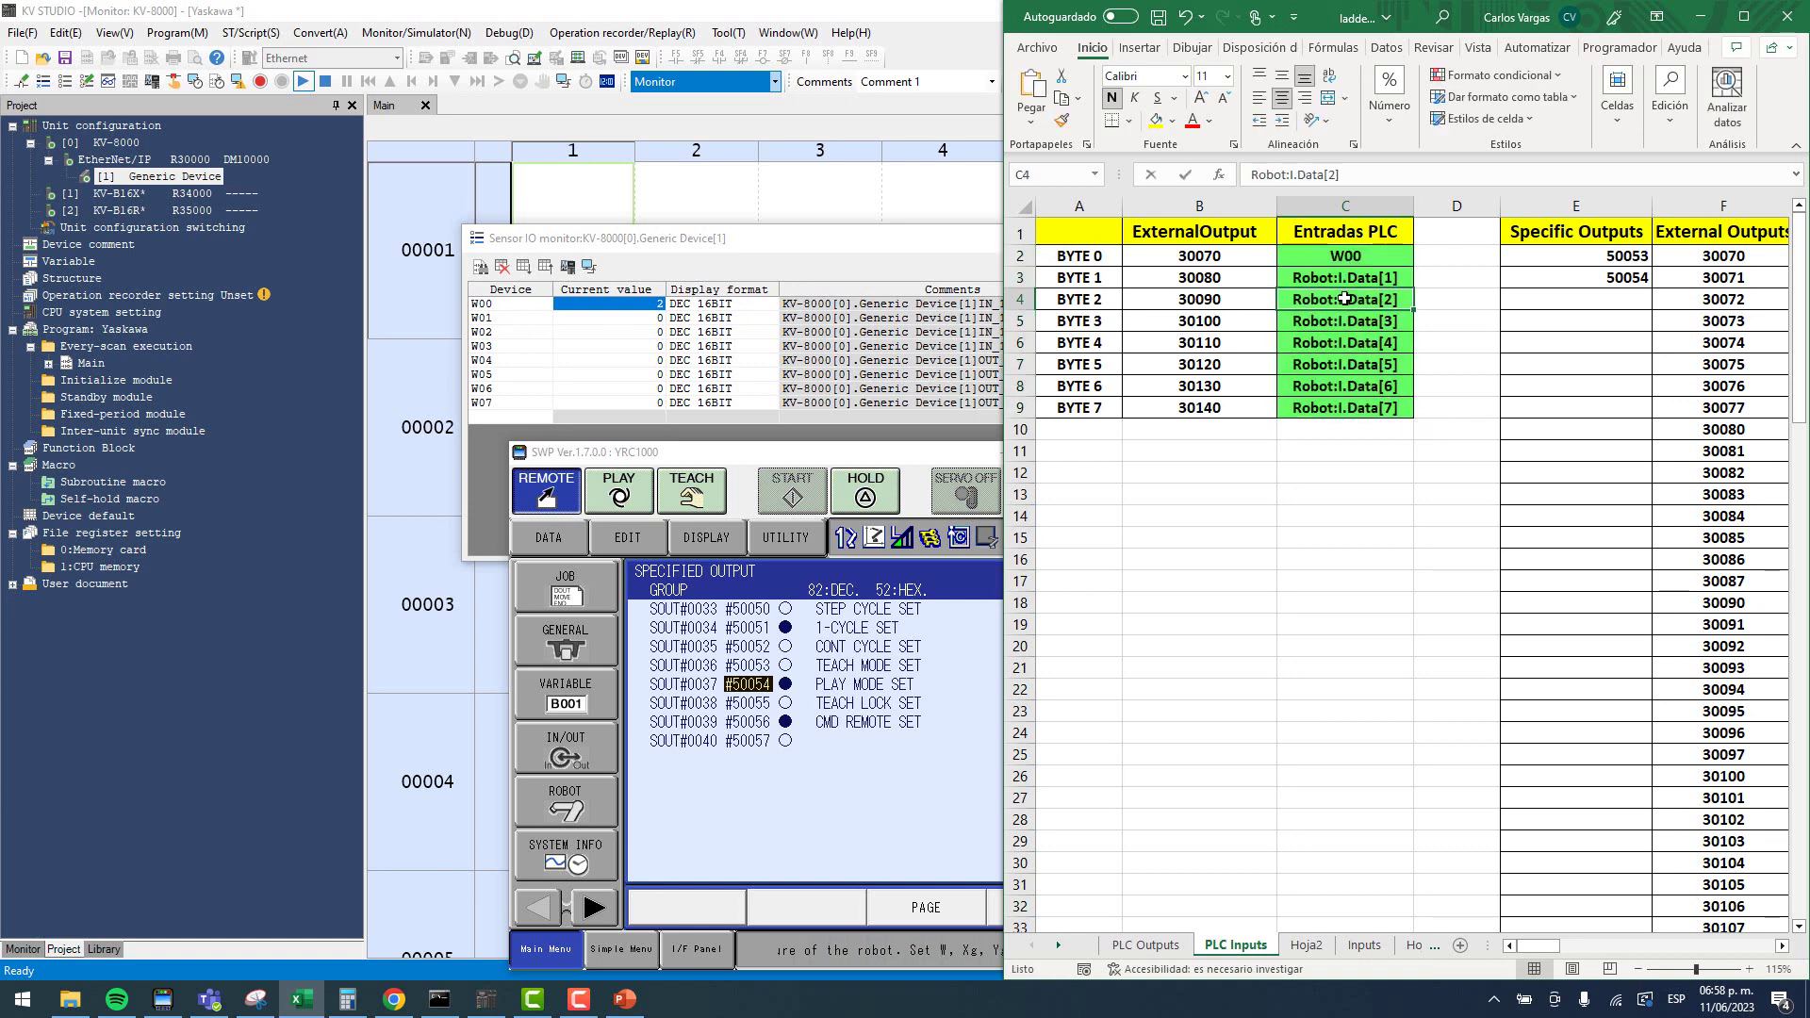
pyautogui.press('Return')
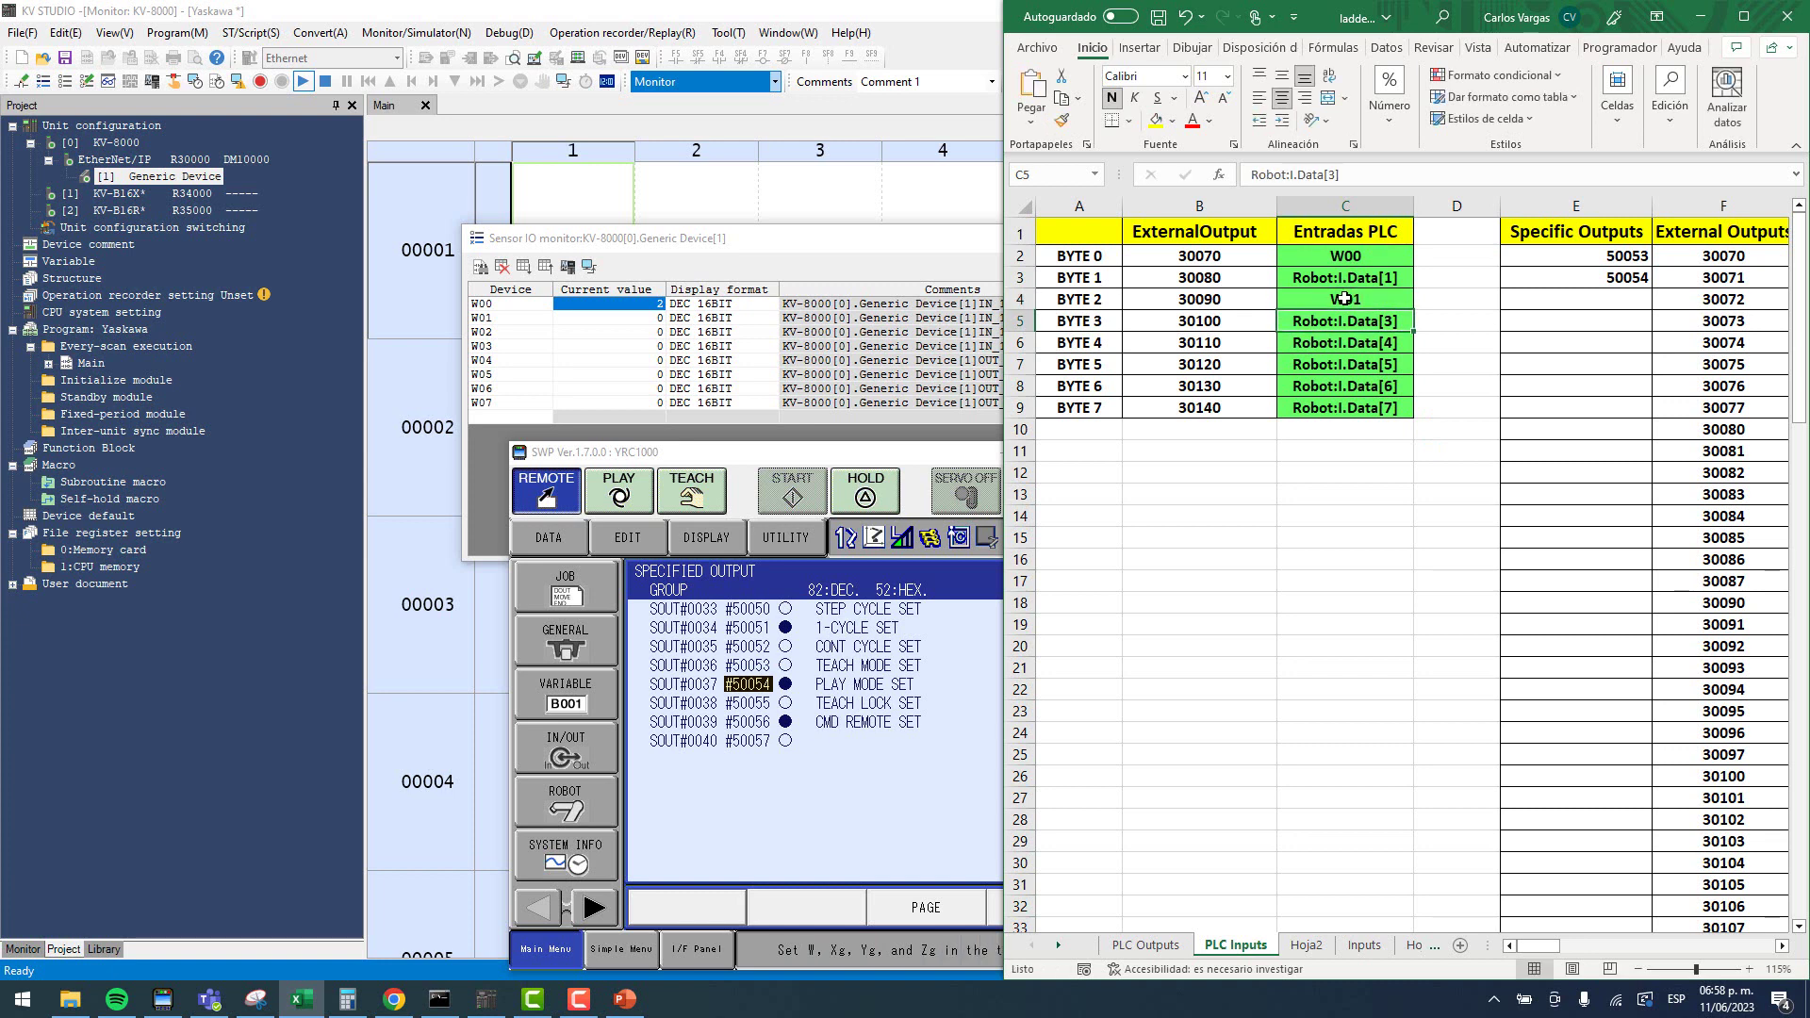
pyautogui.press('Down')
pyautogui.write('W02')
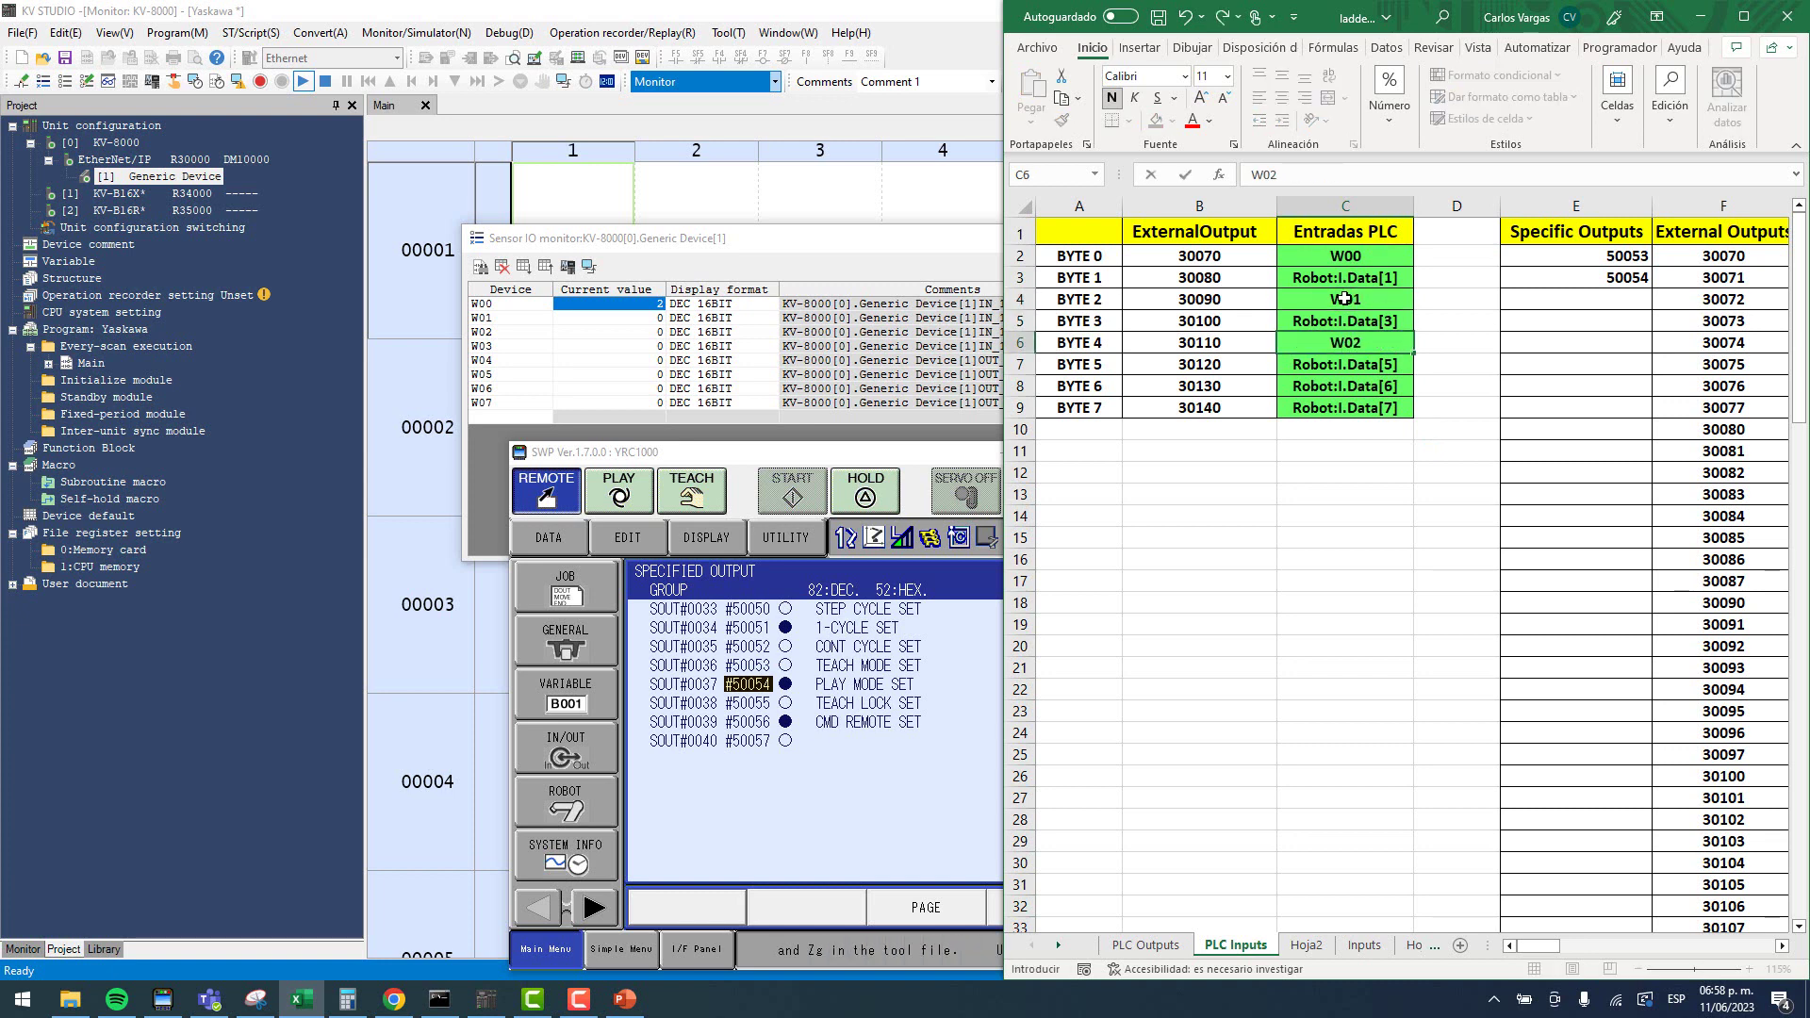
pyautogui.press('Return')
pyautogui.press('Down')
pyautogui.write('W03')
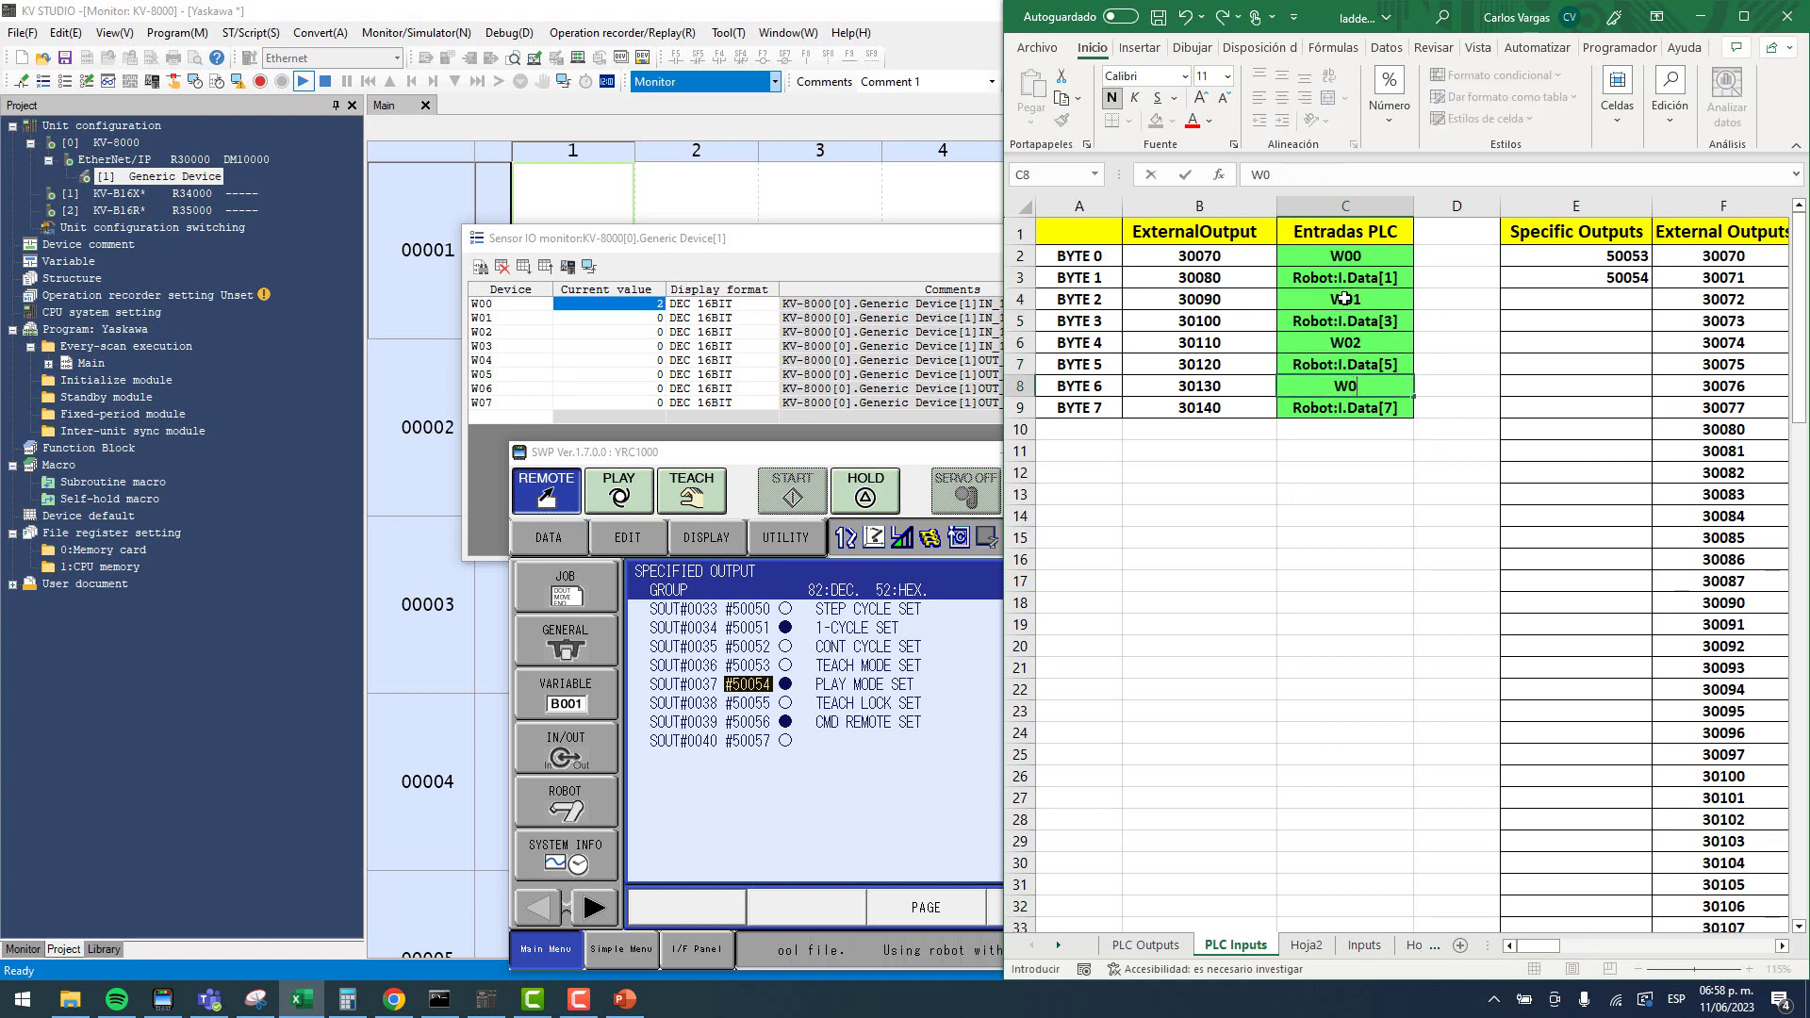
pyautogui.press('Return')
# In the Entradas PLC column, merge and centre the BYTE 0–1 cells as W00 and the BYTE 2–3 cells as W01.
pyautogui.moveTo(1372, 263); pyautogui.dragTo(1358, 281)
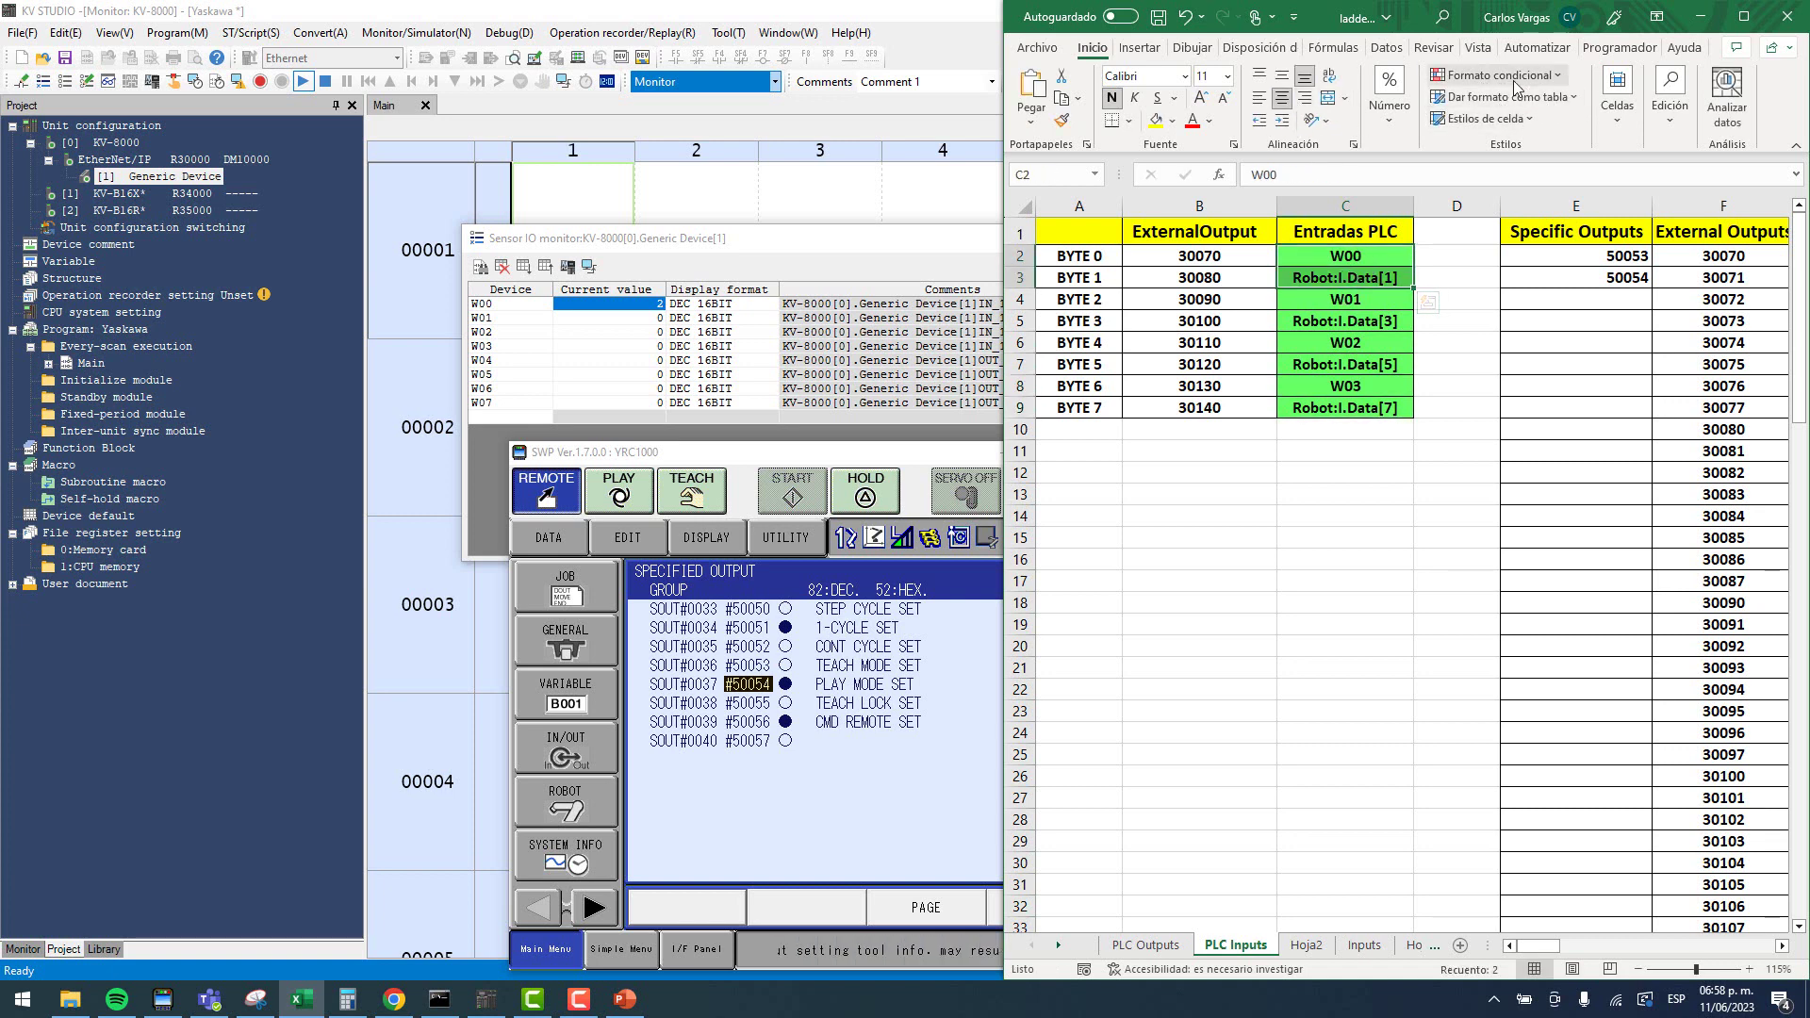
pyautogui.click(1744, 16)
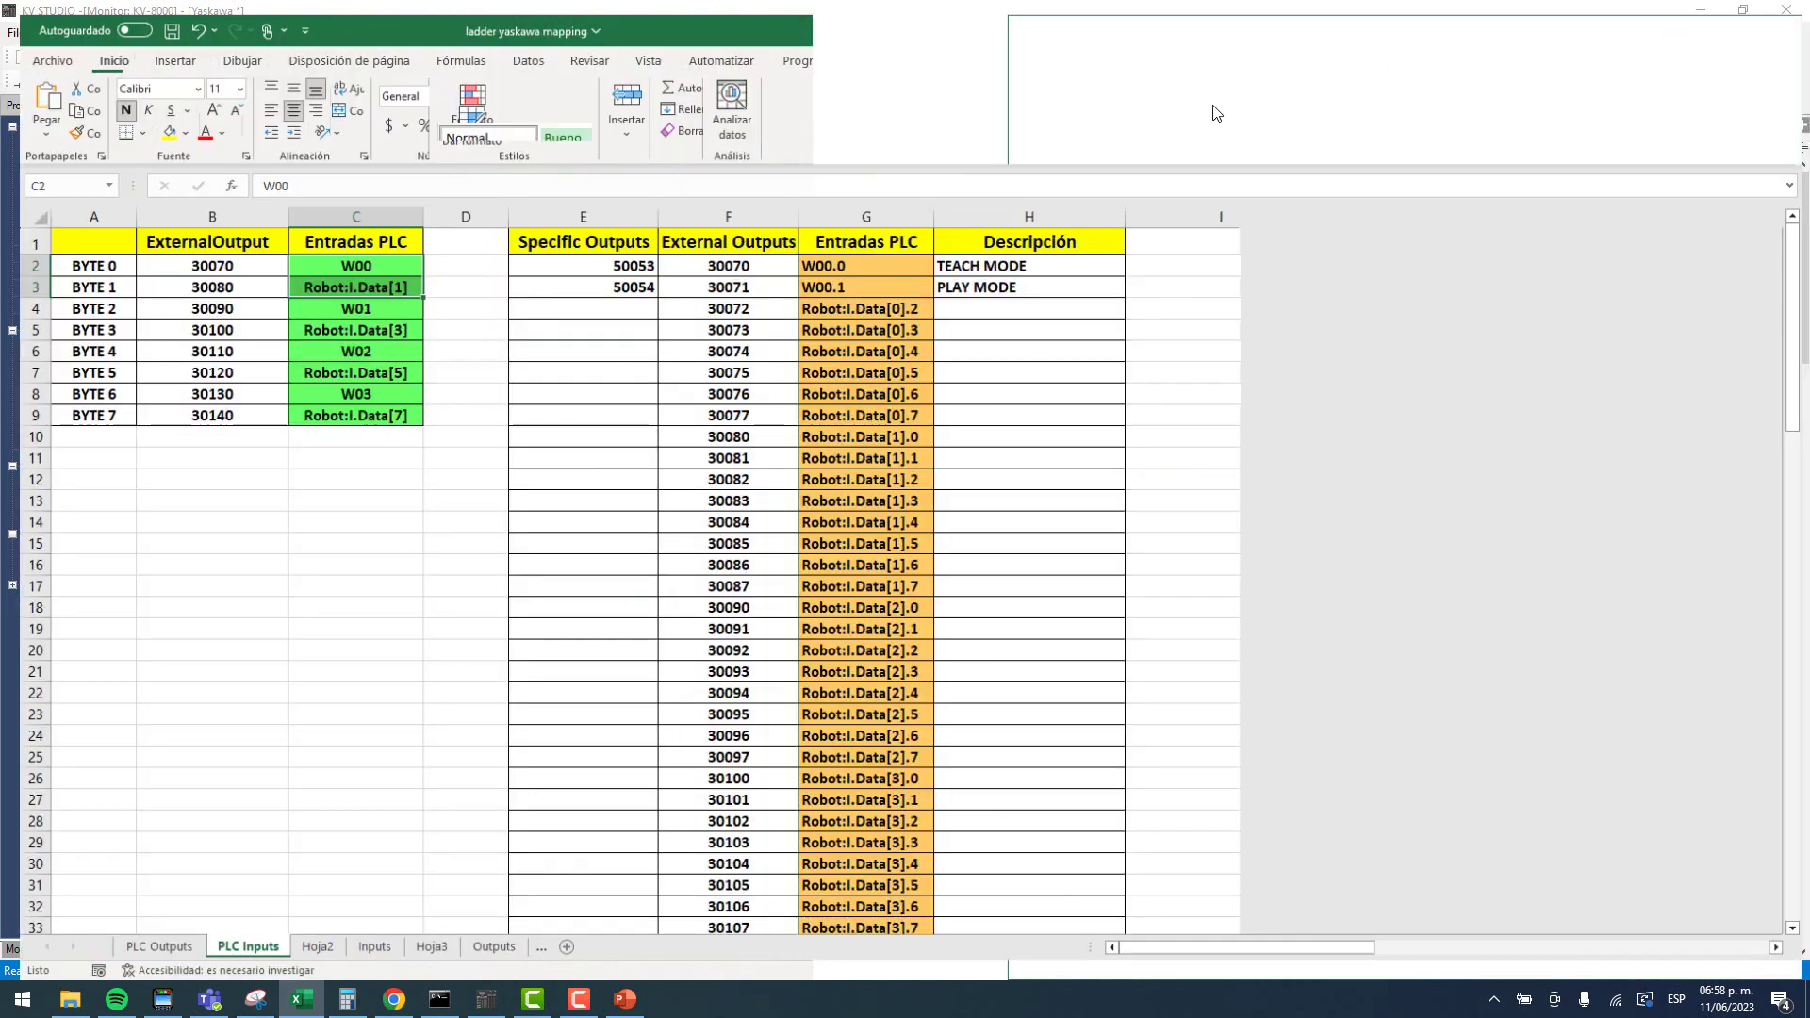
pyautogui.click(581, 114)
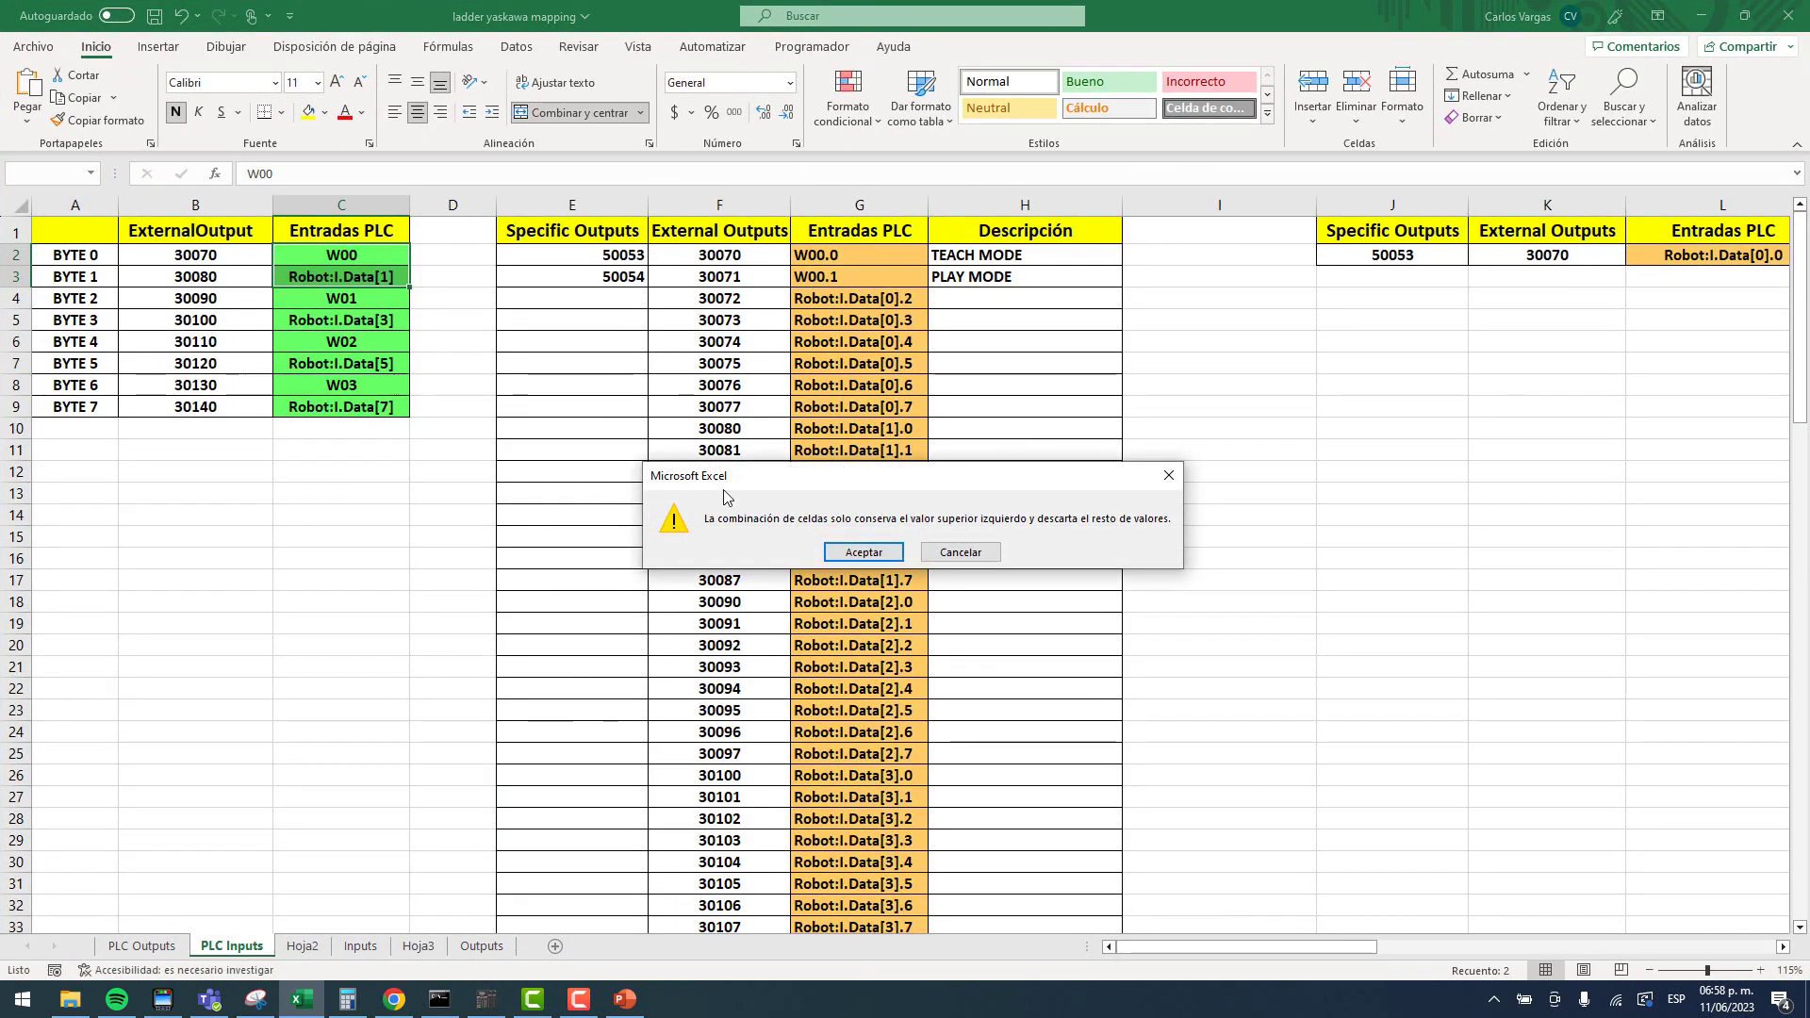
pyautogui.click(864, 558)
pyautogui.moveTo(314, 299); pyautogui.dragTo(336, 322)
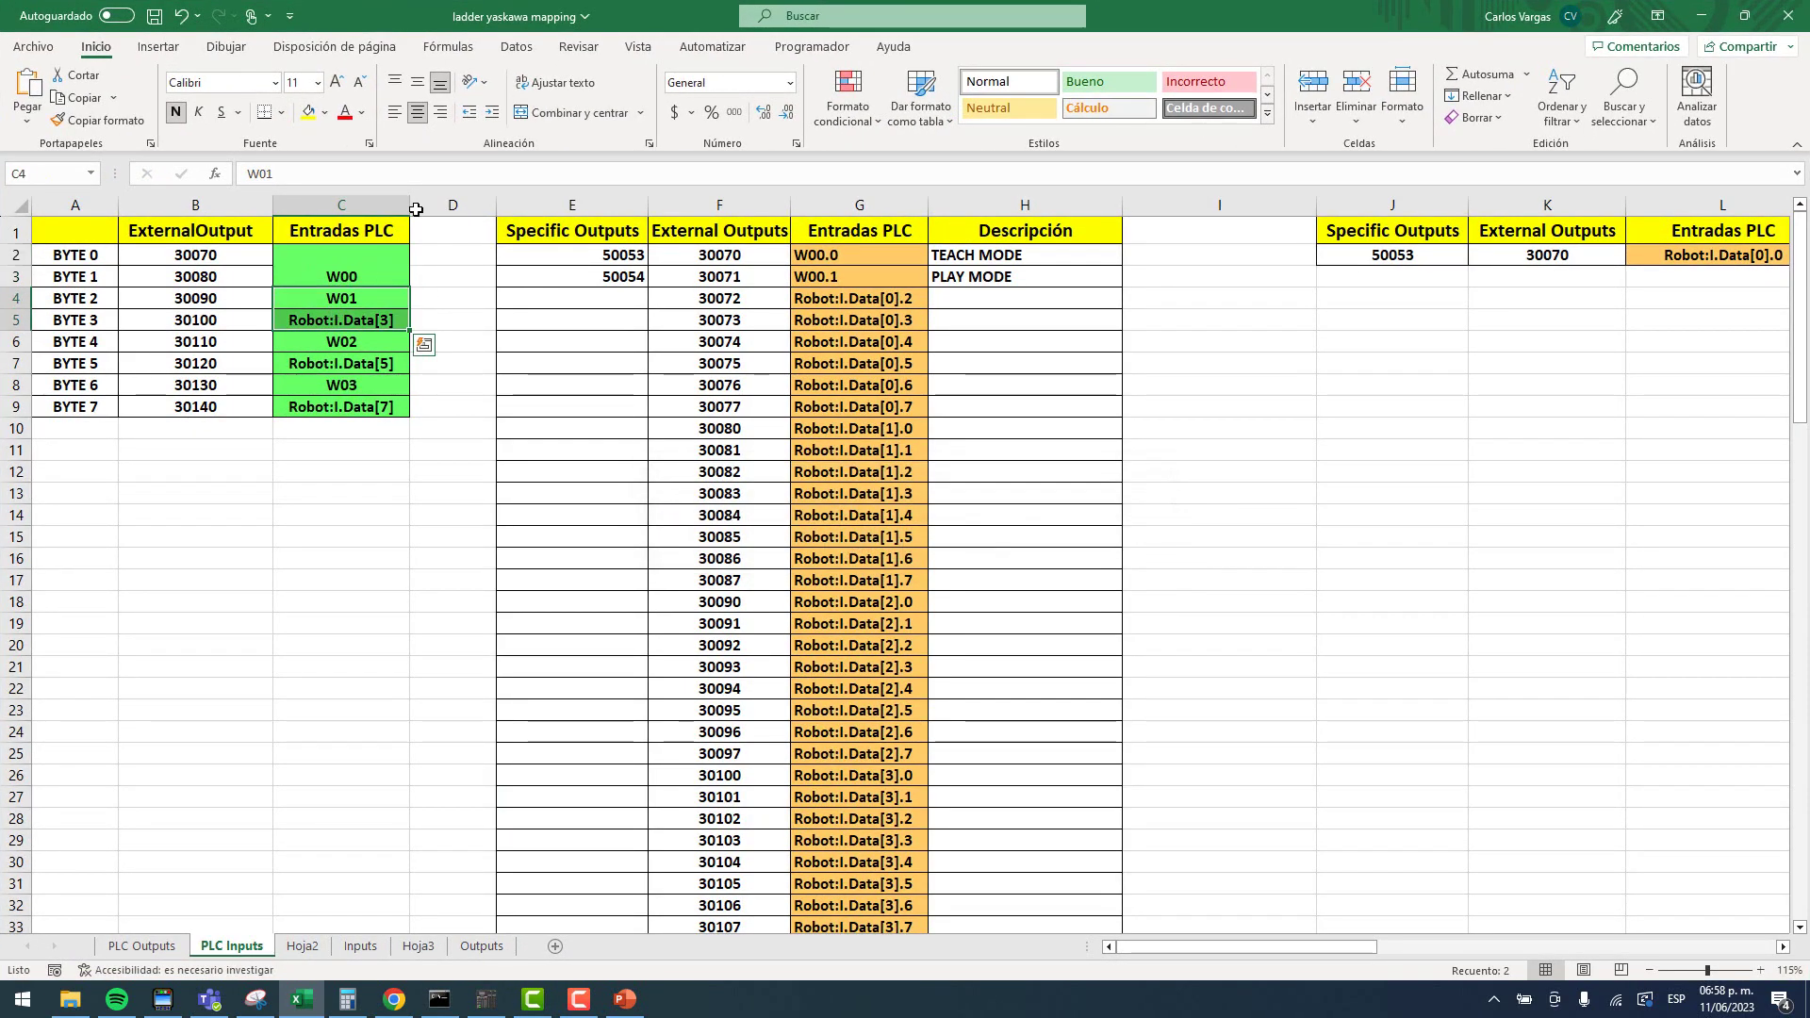
pyautogui.press('F4')
pyautogui.click(842, 552)
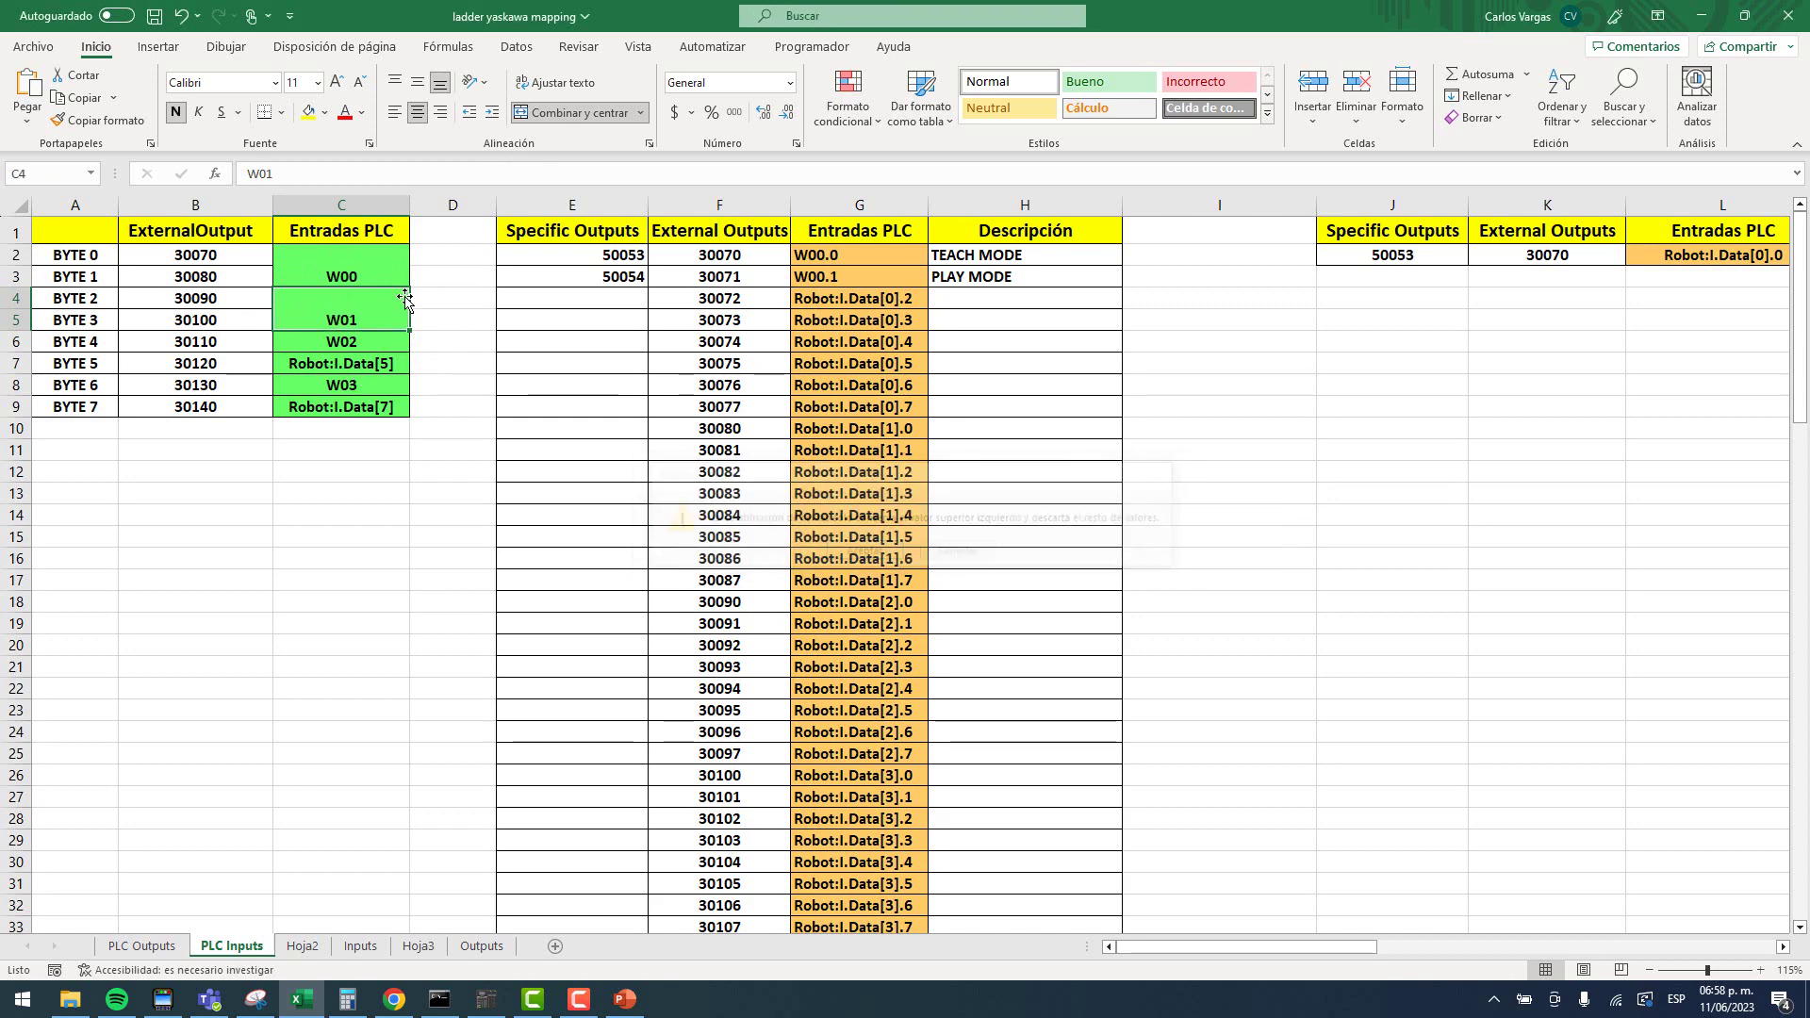
# Merge and centre the Entradas PLC cells of BYTE 4–5 as W02 and of BYTE 6–7 as W03.
pyautogui.moveTo(345, 347); pyautogui.dragTo(364, 400)
pyautogui.click(580, 114)
pyautogui.click(859, 551)
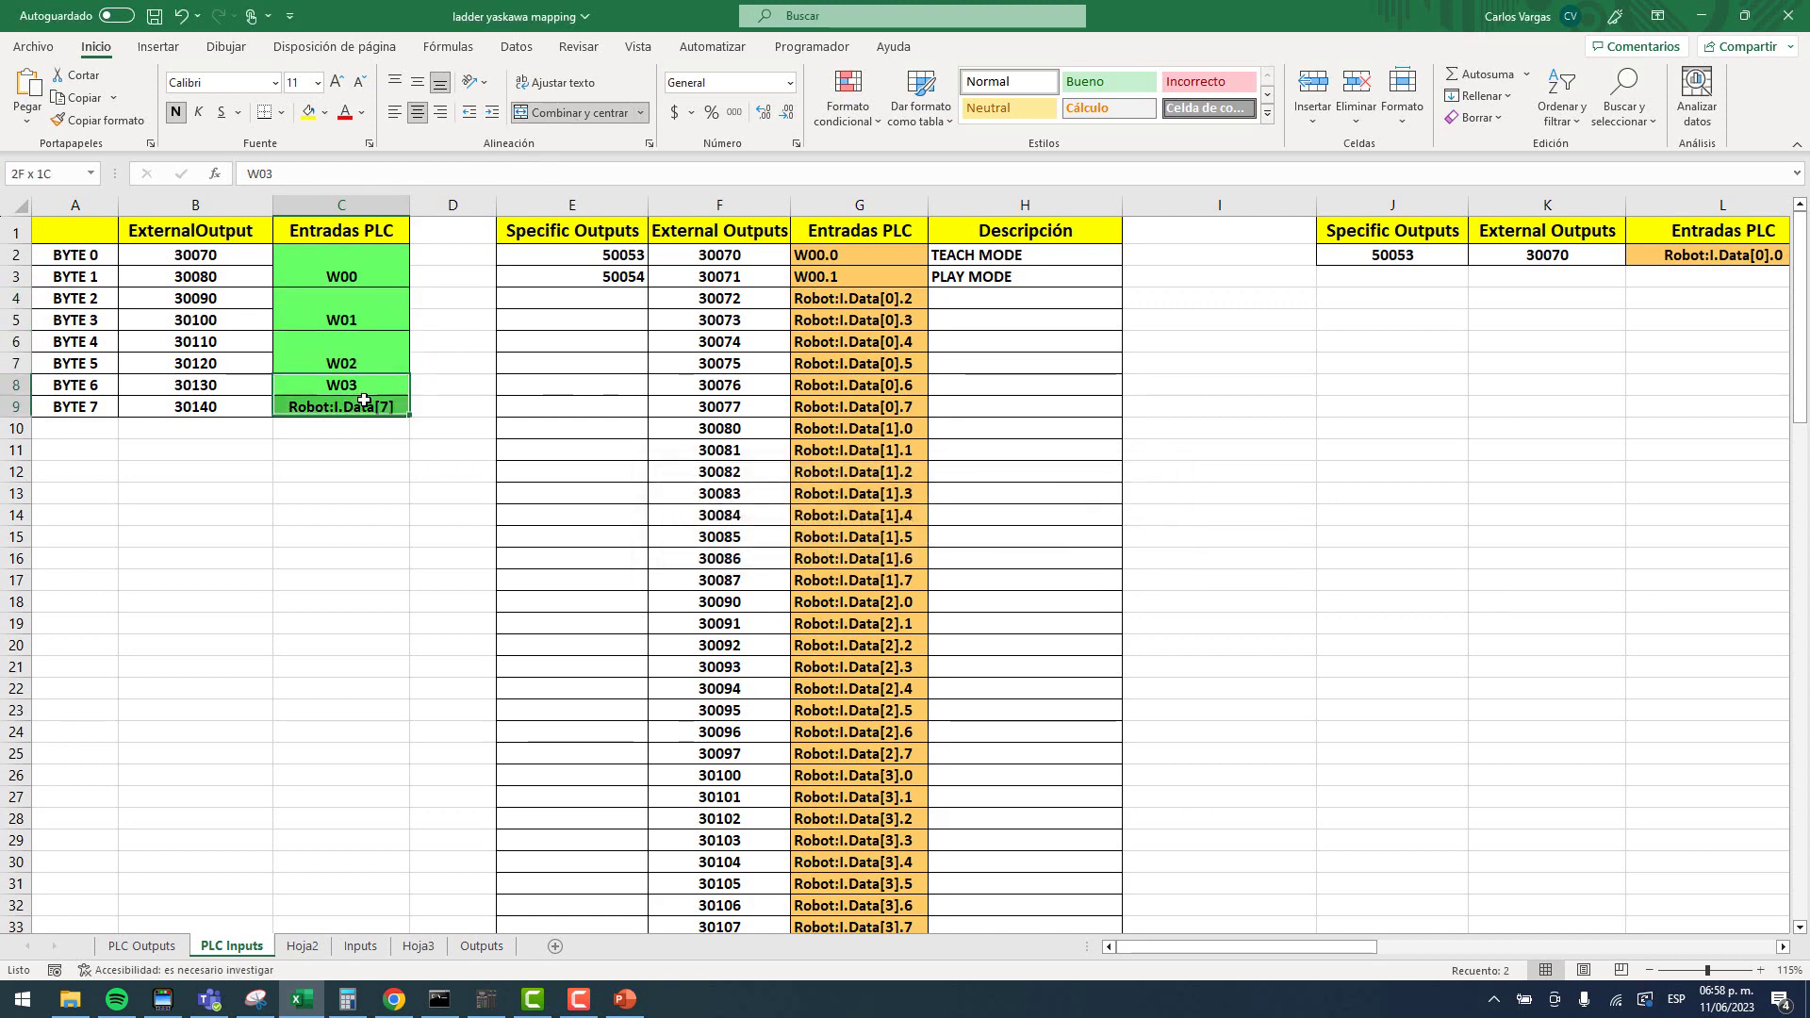
pyautogui.click(581, 114)
pyautogui.click(860, 553)
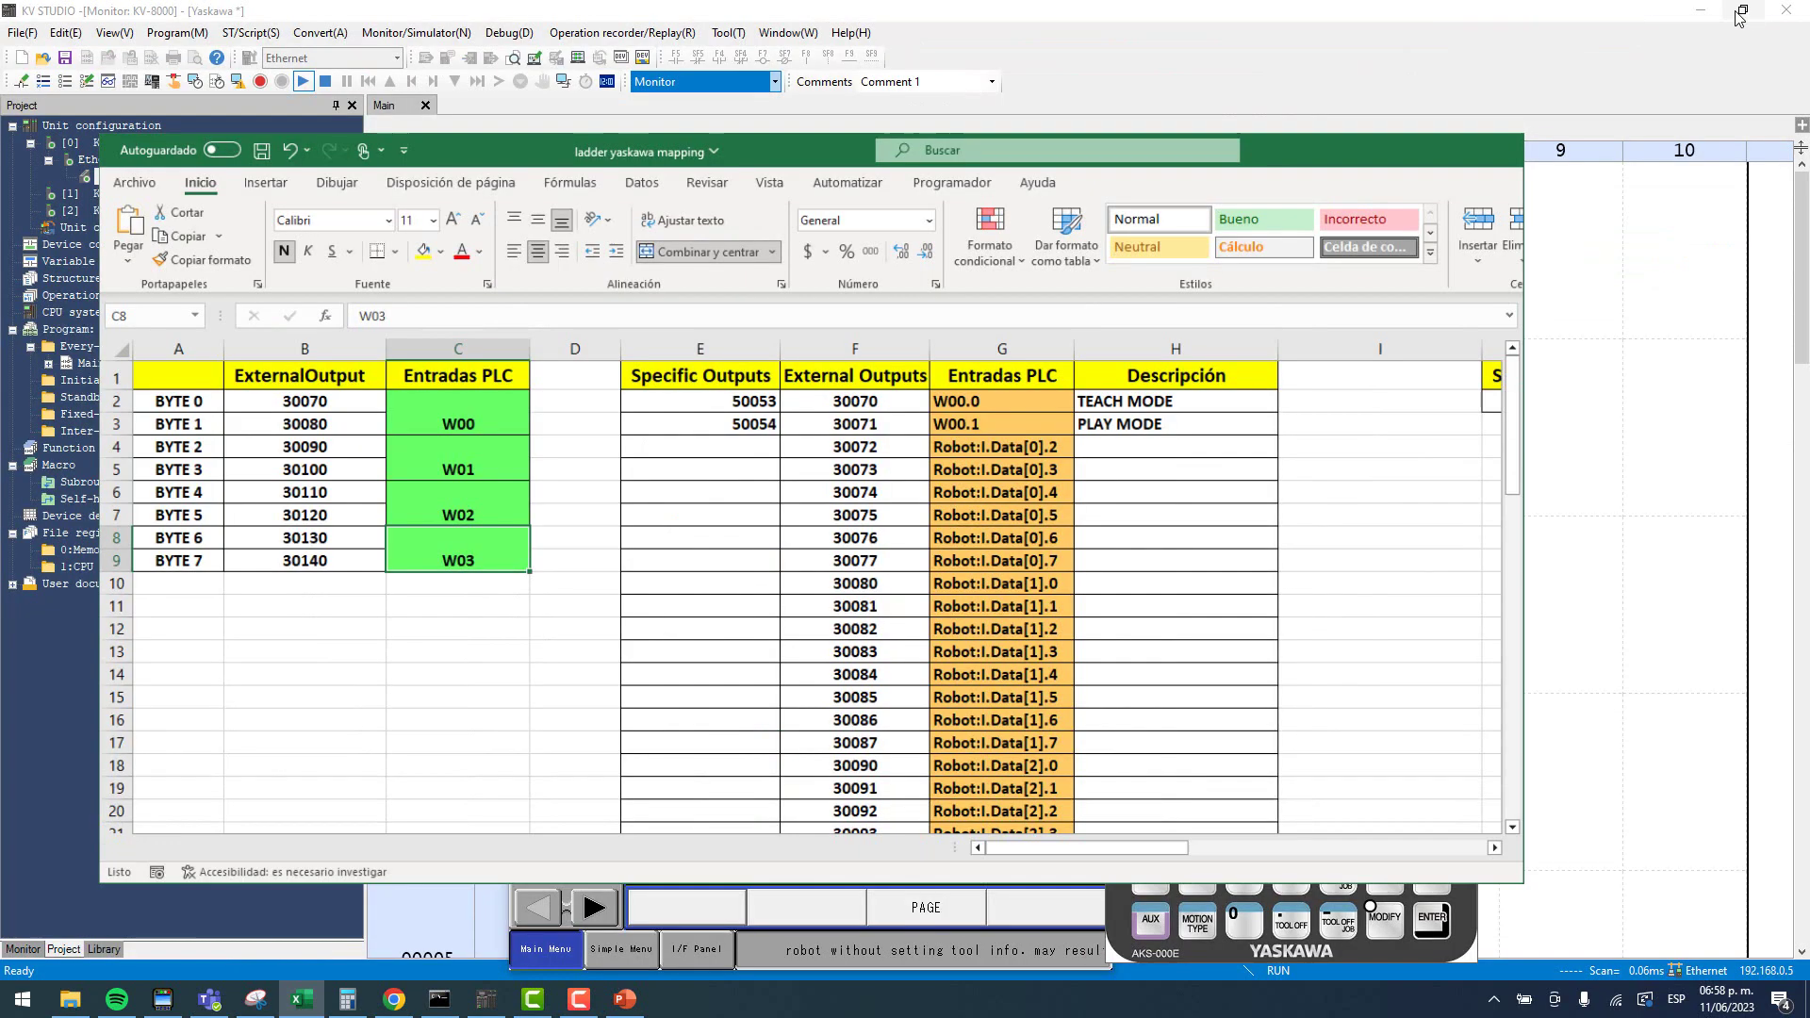
# Review which byte pairs share each merged PLC input word from W00 to W03.
pyautogui.click(1745, 15)
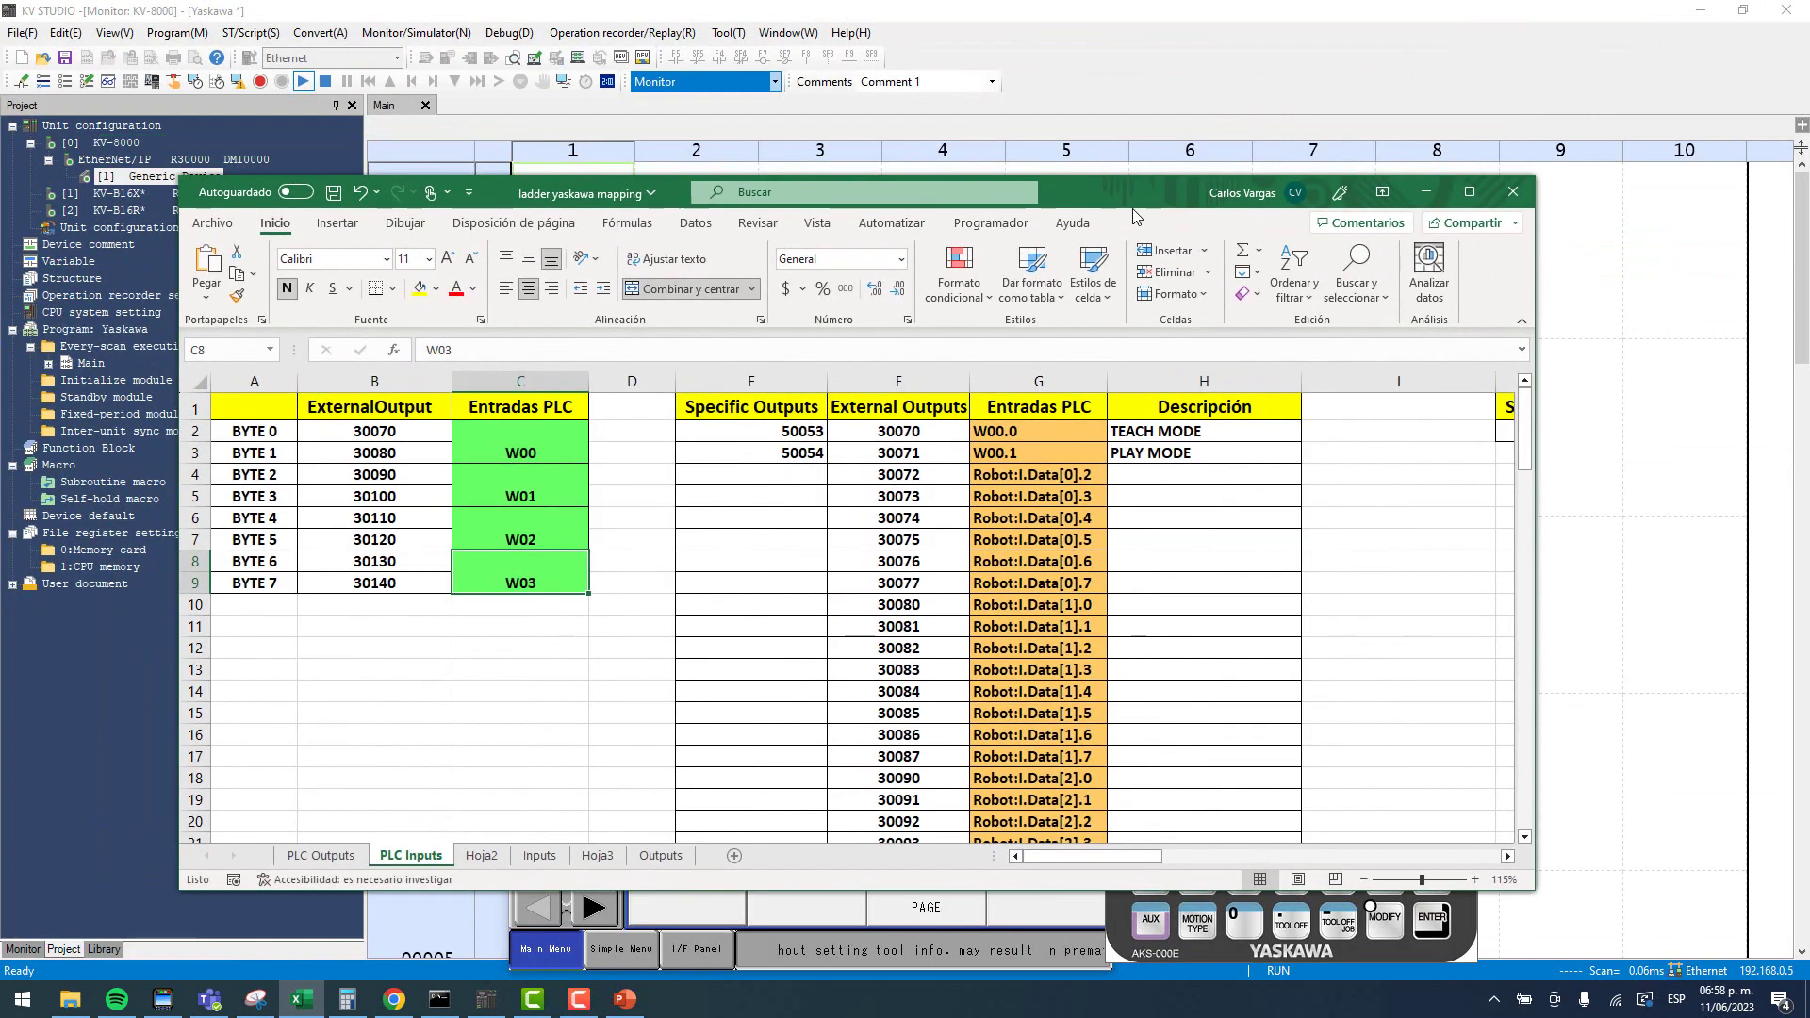
pyautogui.moveTo(1120, 202); pyautogui.dragTo(1276, 135)
pyautogui.doubleClick(1275, 135)
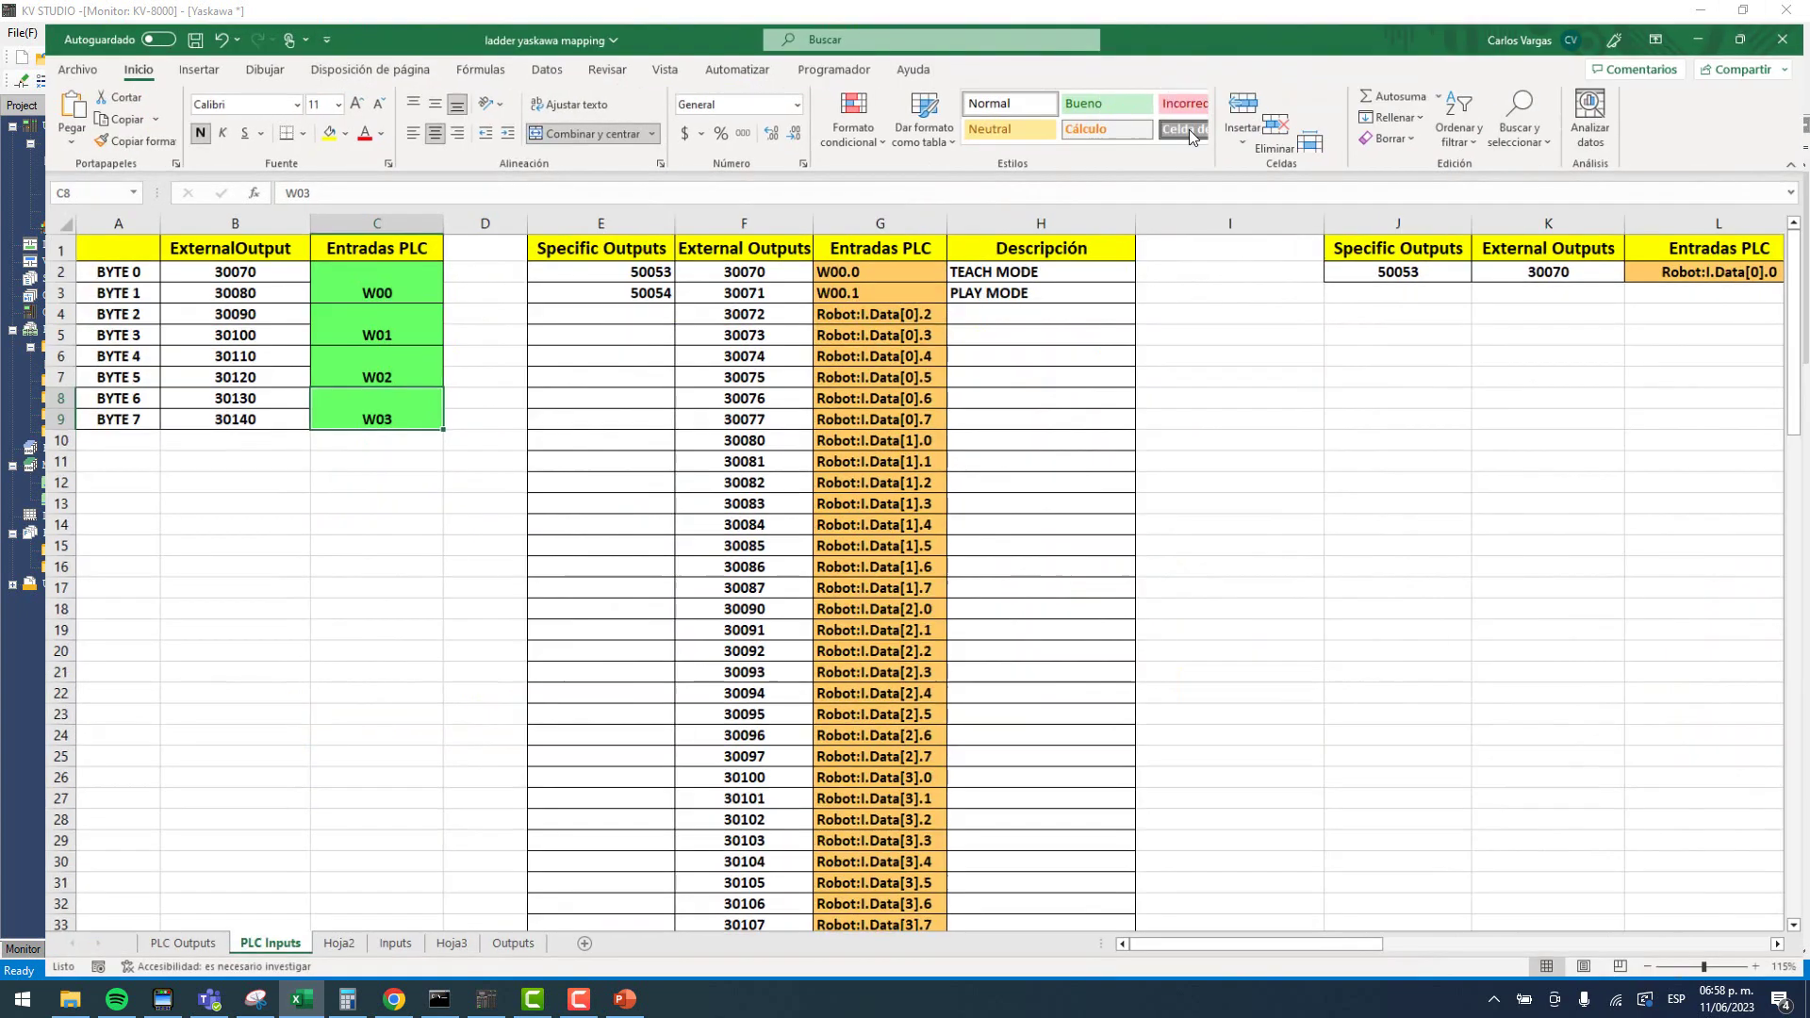
pyautogui.click(345, 273)
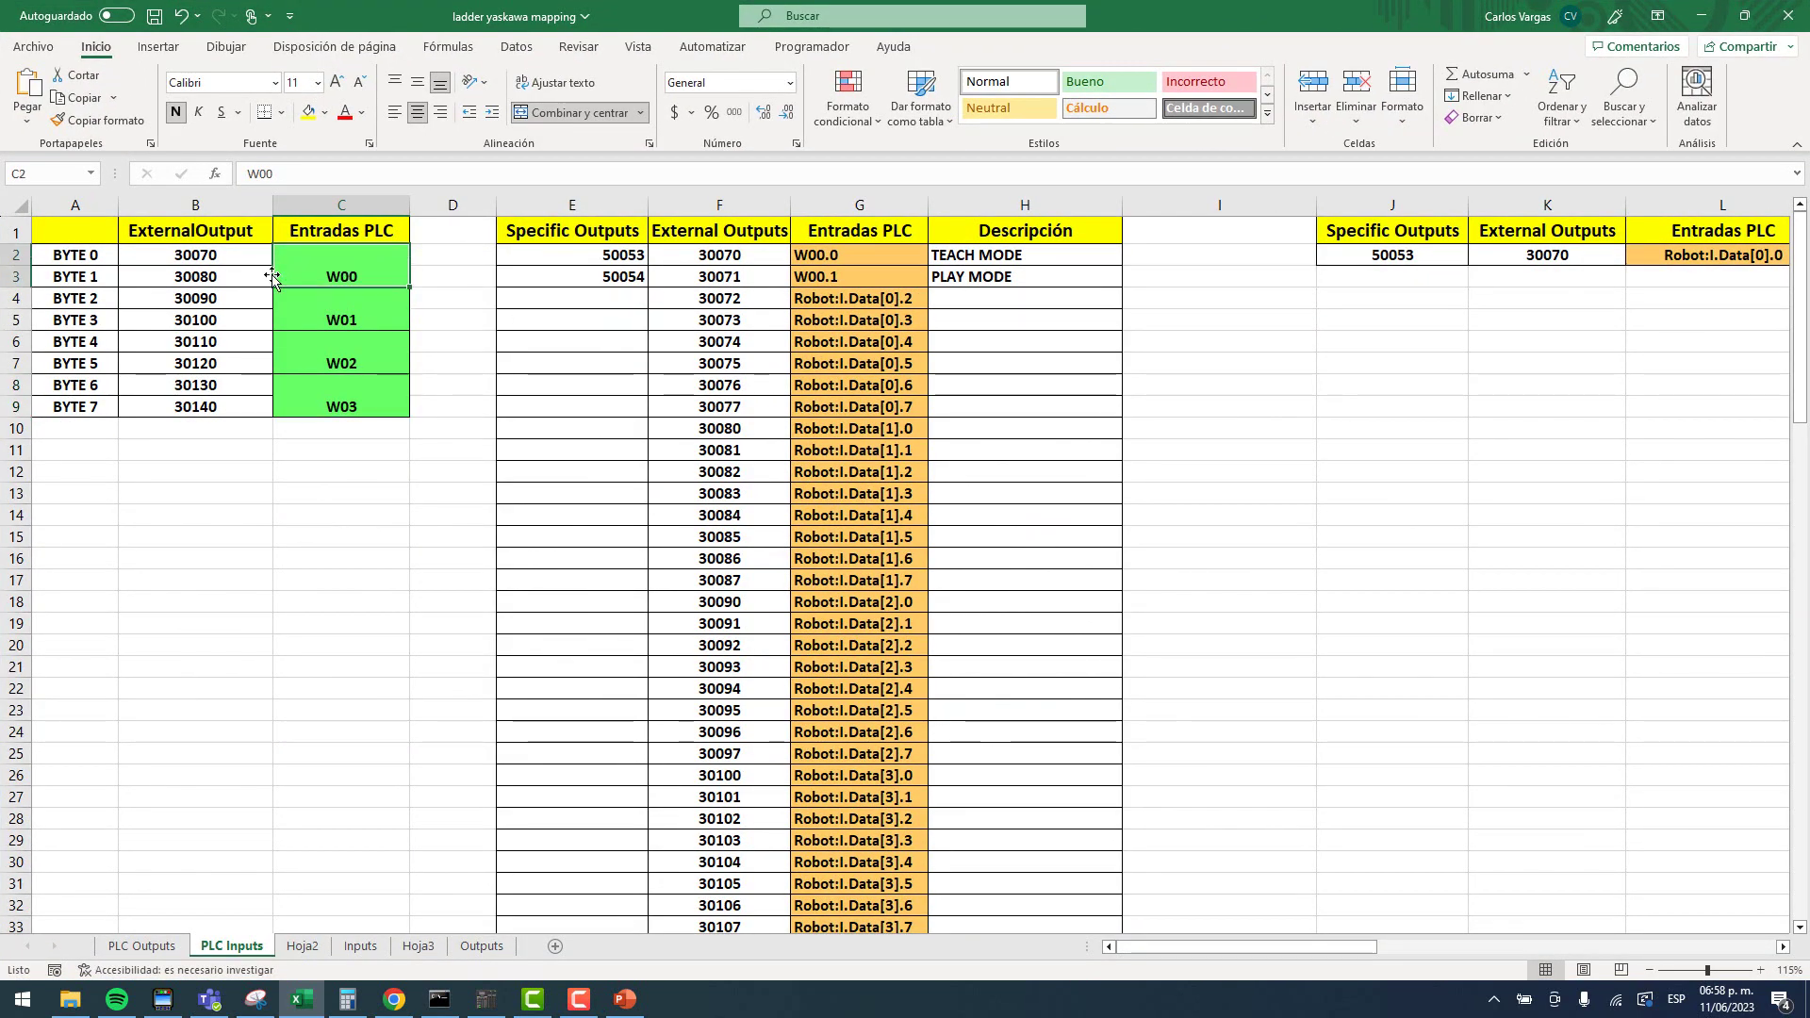
pyautogui.moveTo(102, 257); pyautogui.dragTo(88, 405)
pyautogui.click(347, 306)
pyautogui.click(331, 347)
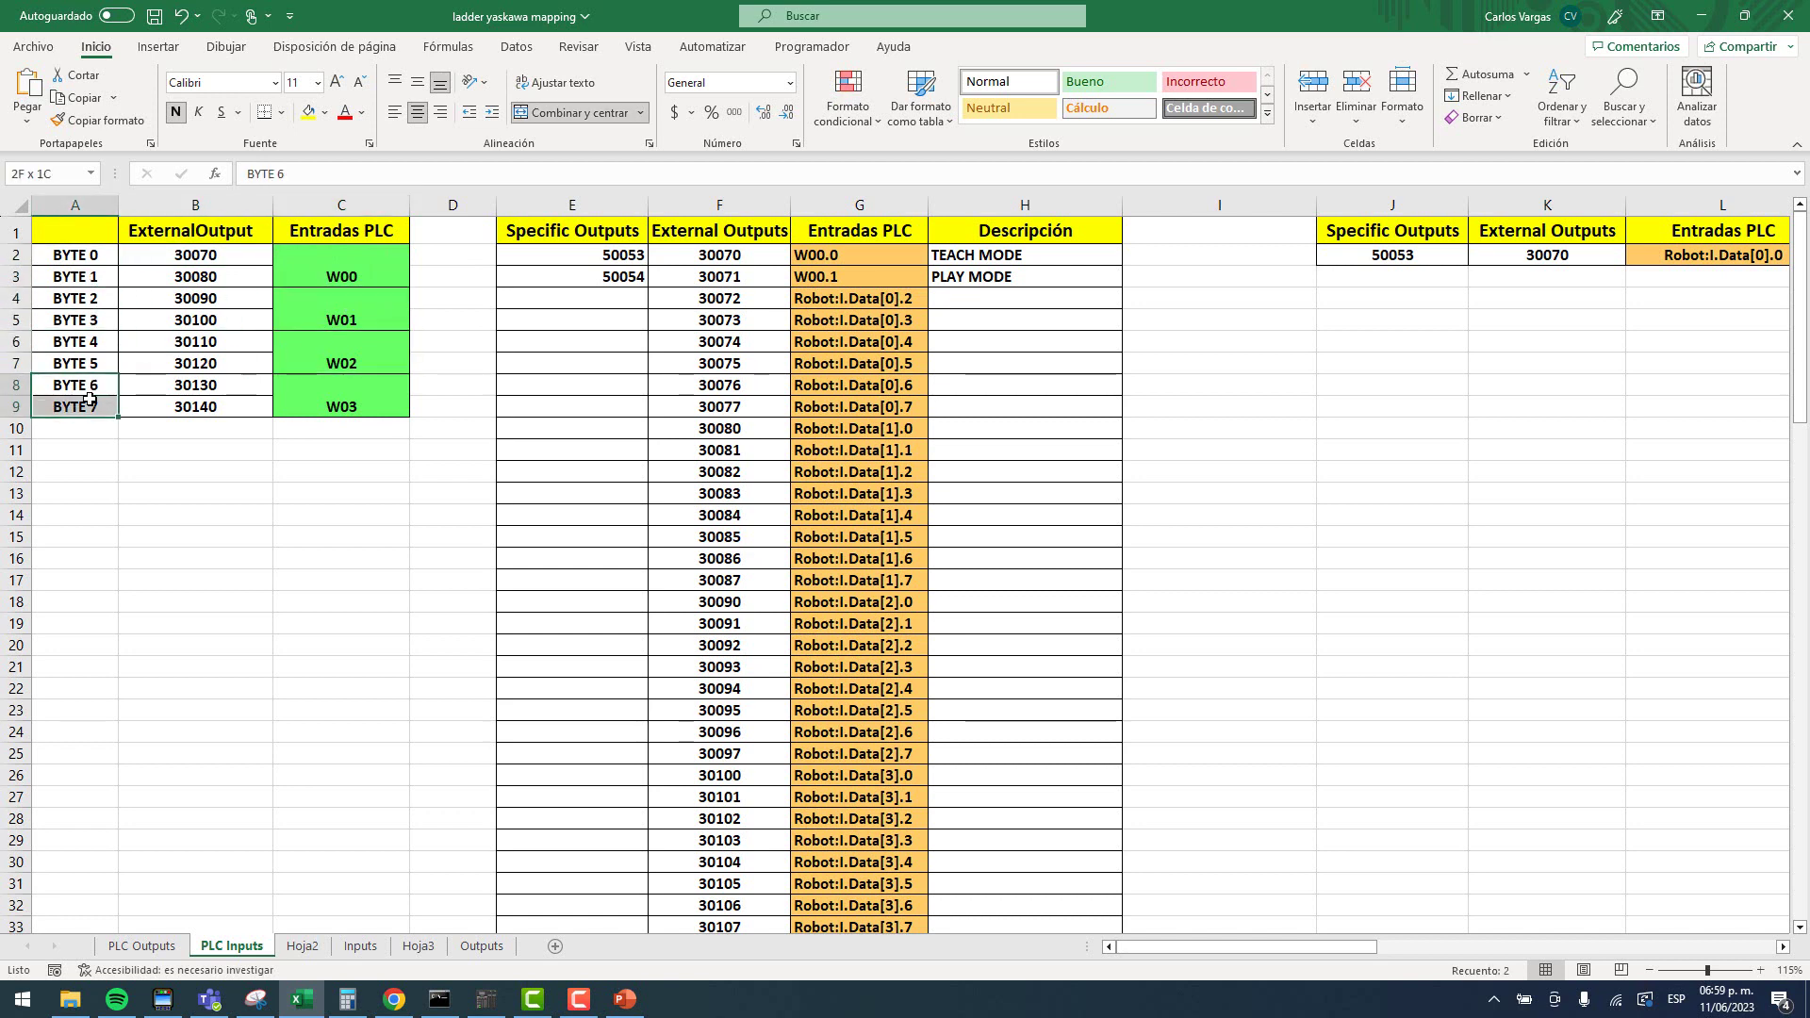
pyautogui.click(349, 398)
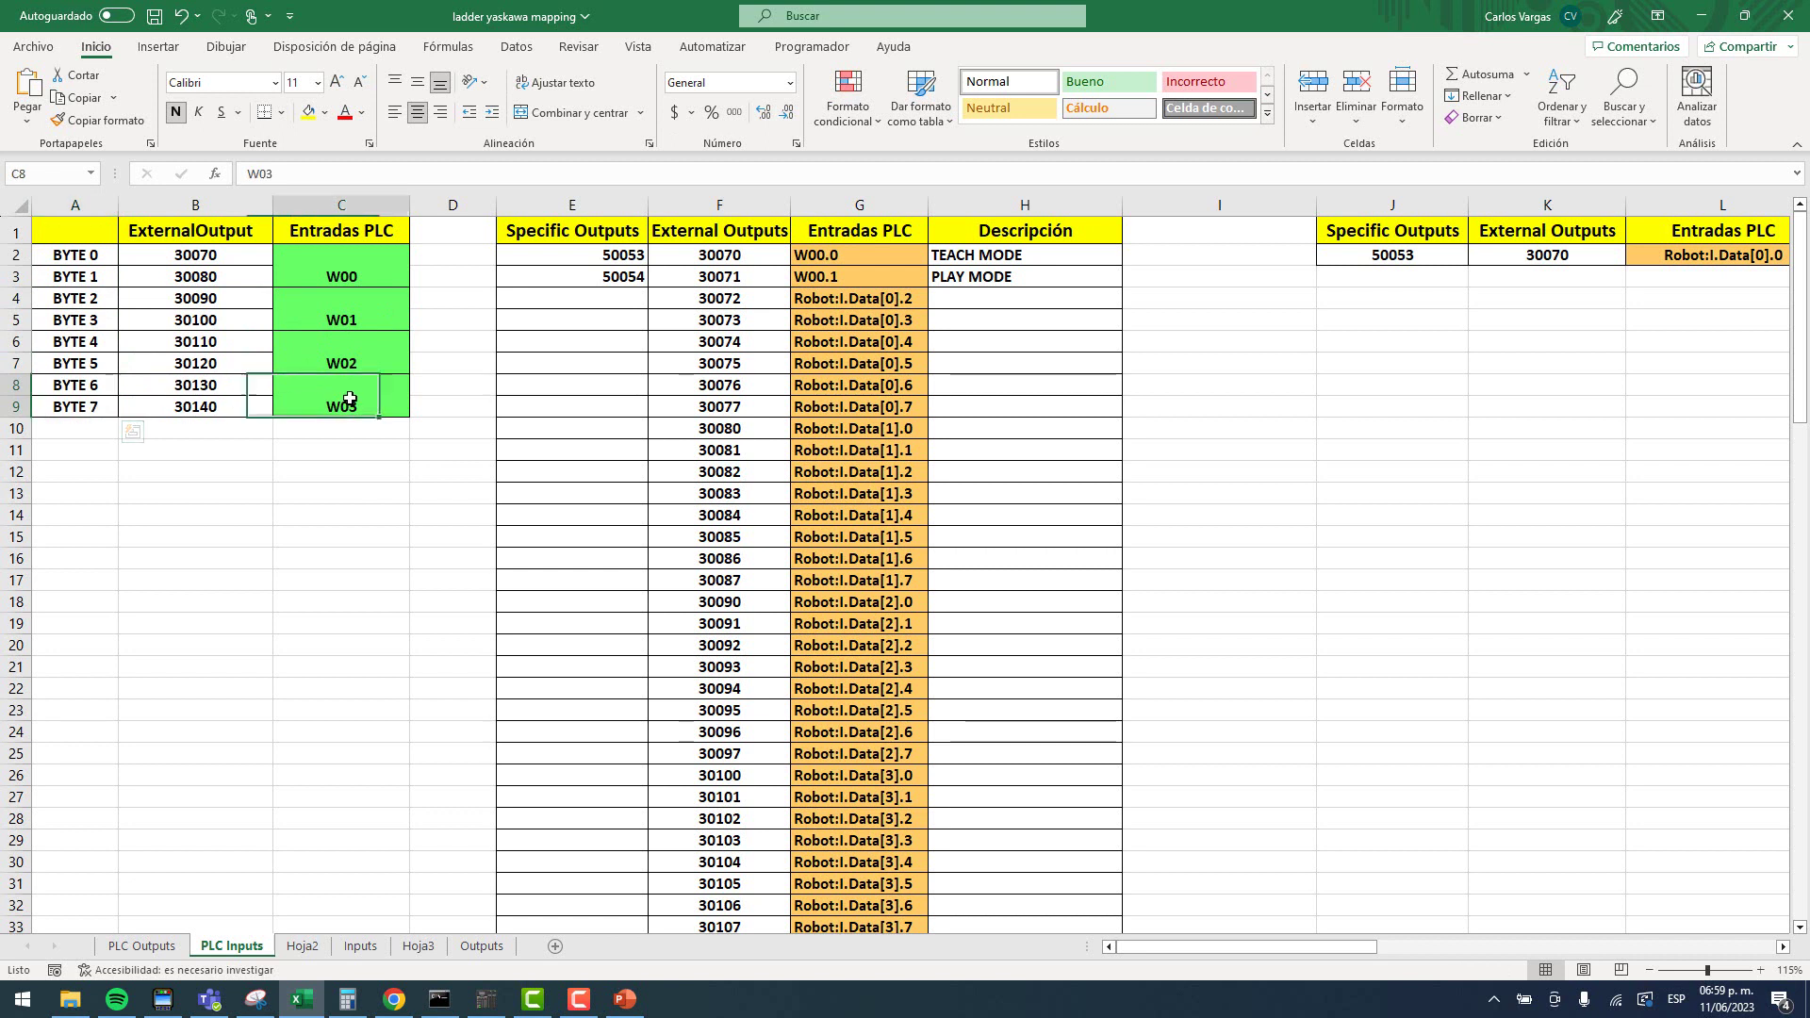
# Return to KV Studio and alternate the YRC1000 pendant between TEACH and PLAY modes, ending in PLAY, to check W00 in the Sensor IO monitor.
pyautogui.click(1697, 15)
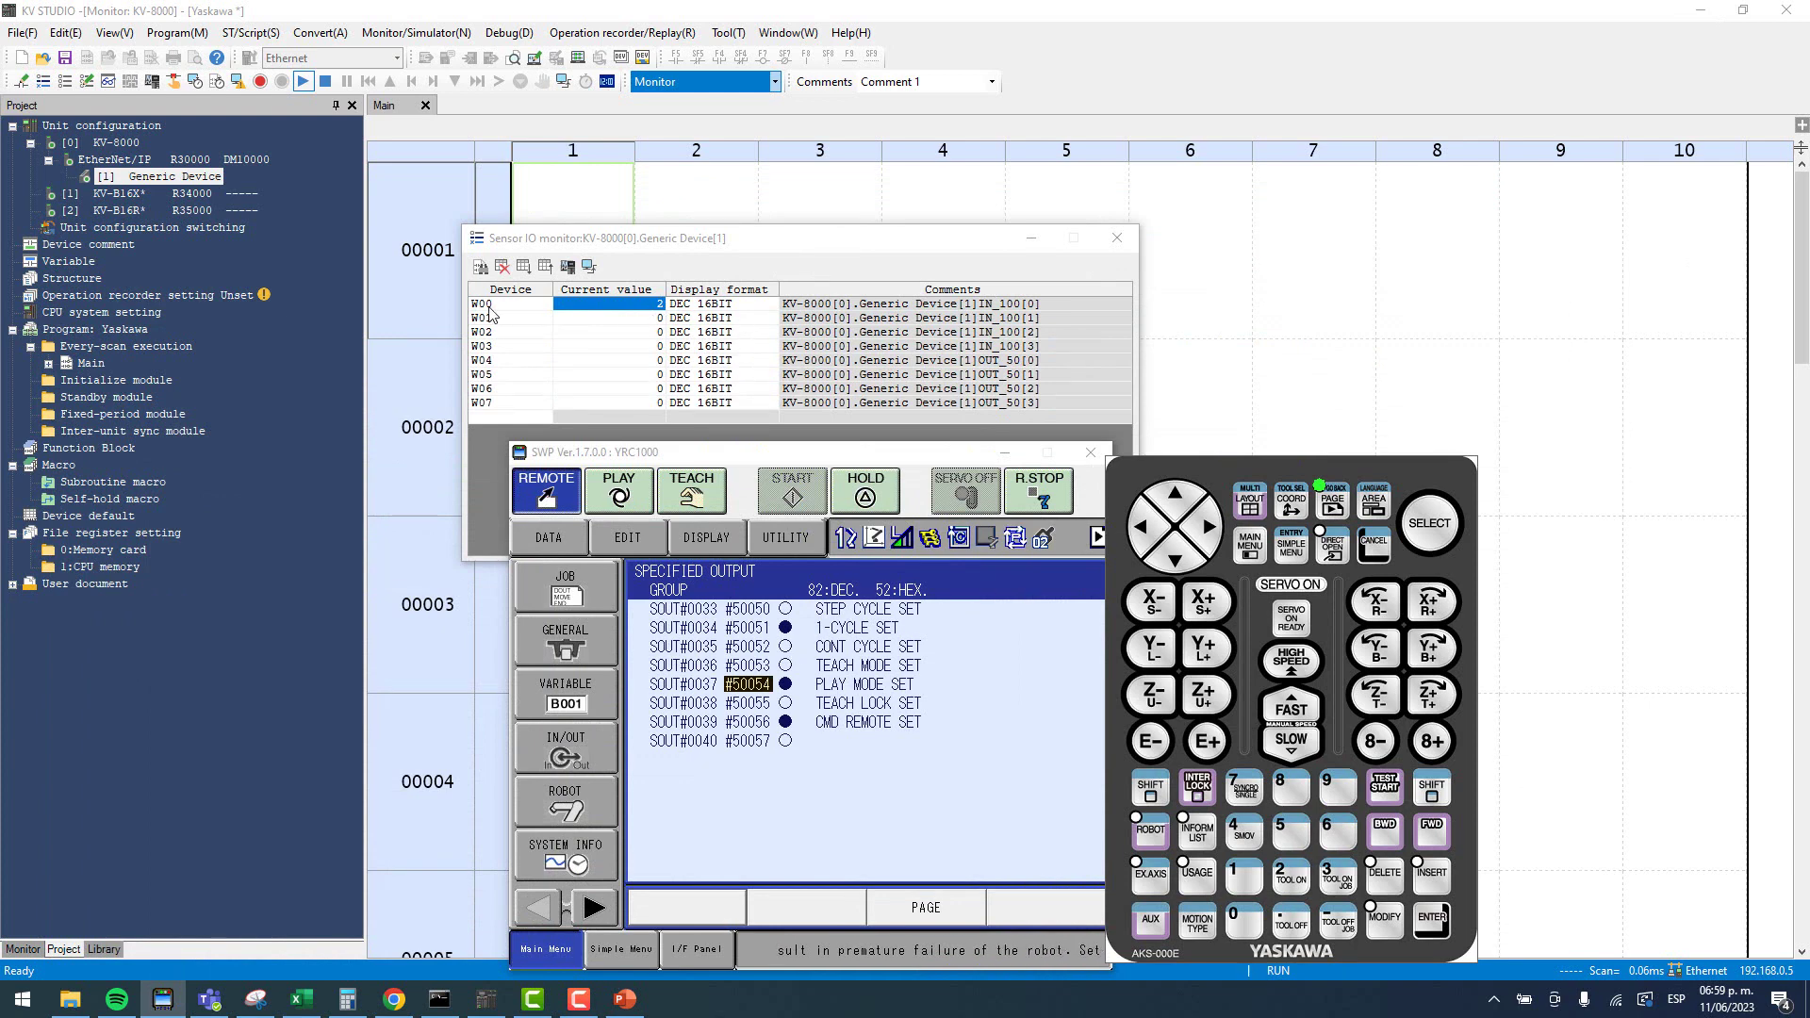
pyautogui.click(693, 500)
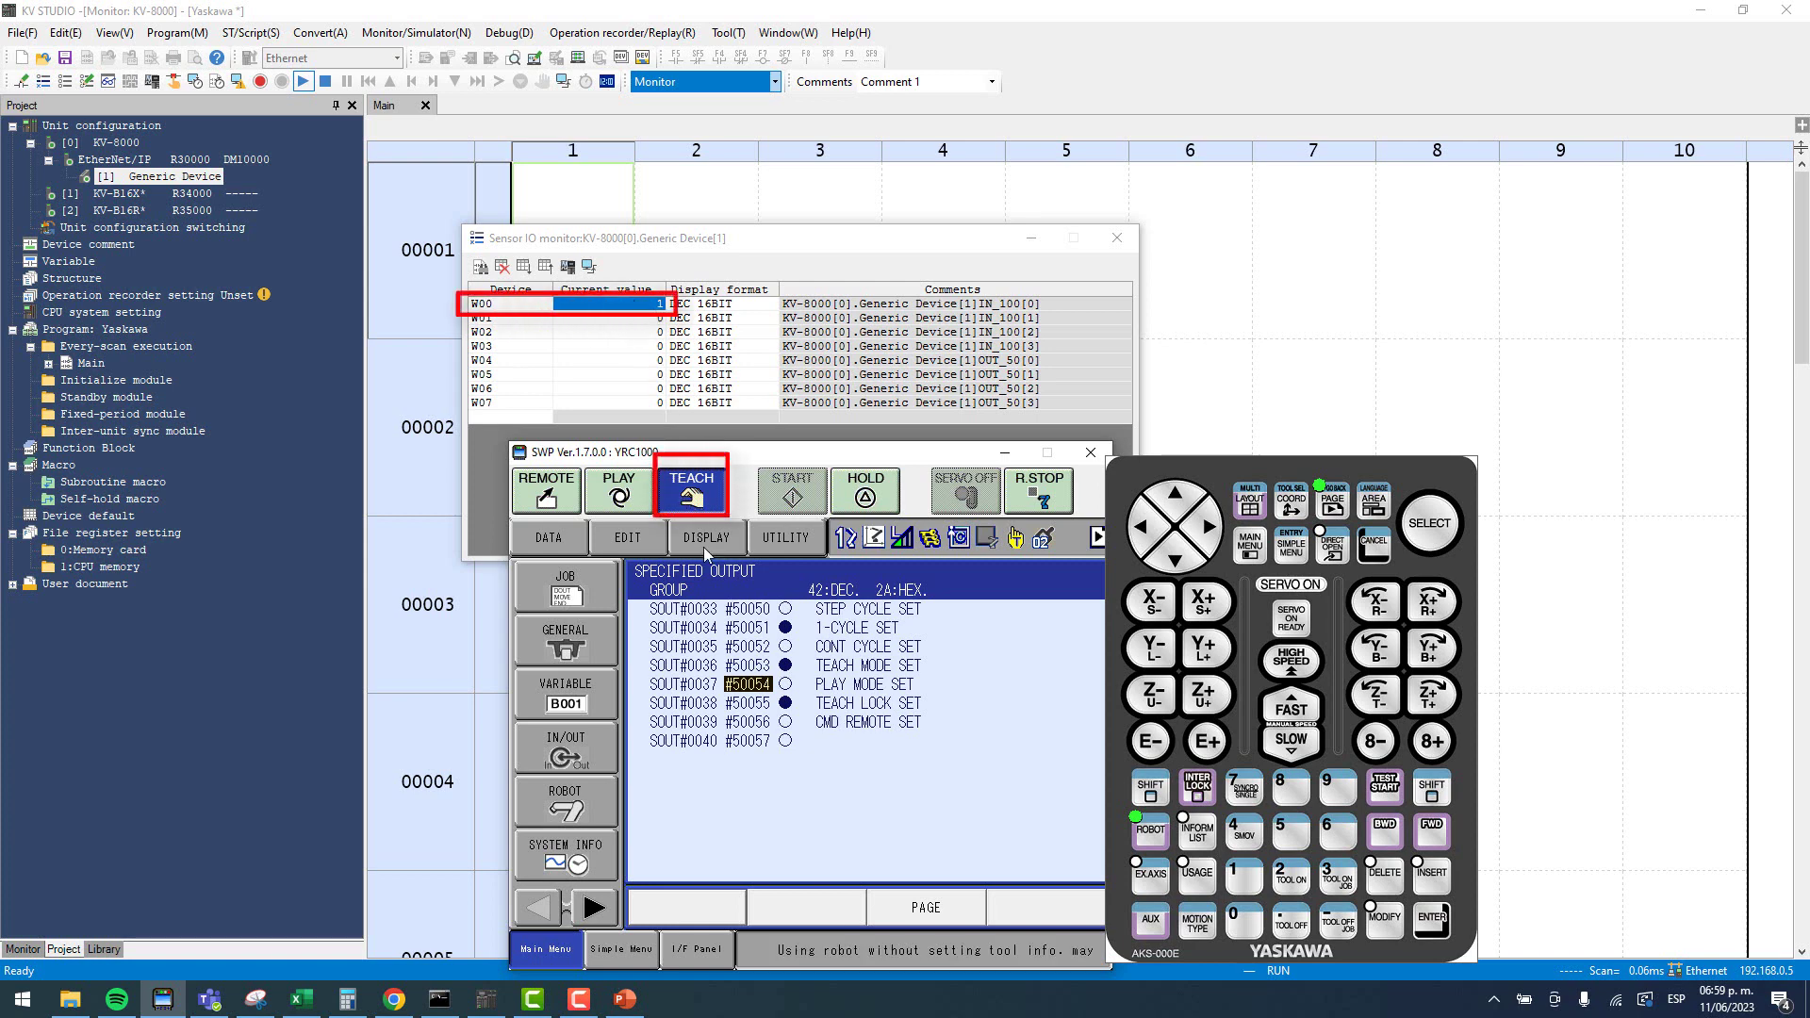
pyautogui.click(618, 492)
pyautogui.click(696, 500)
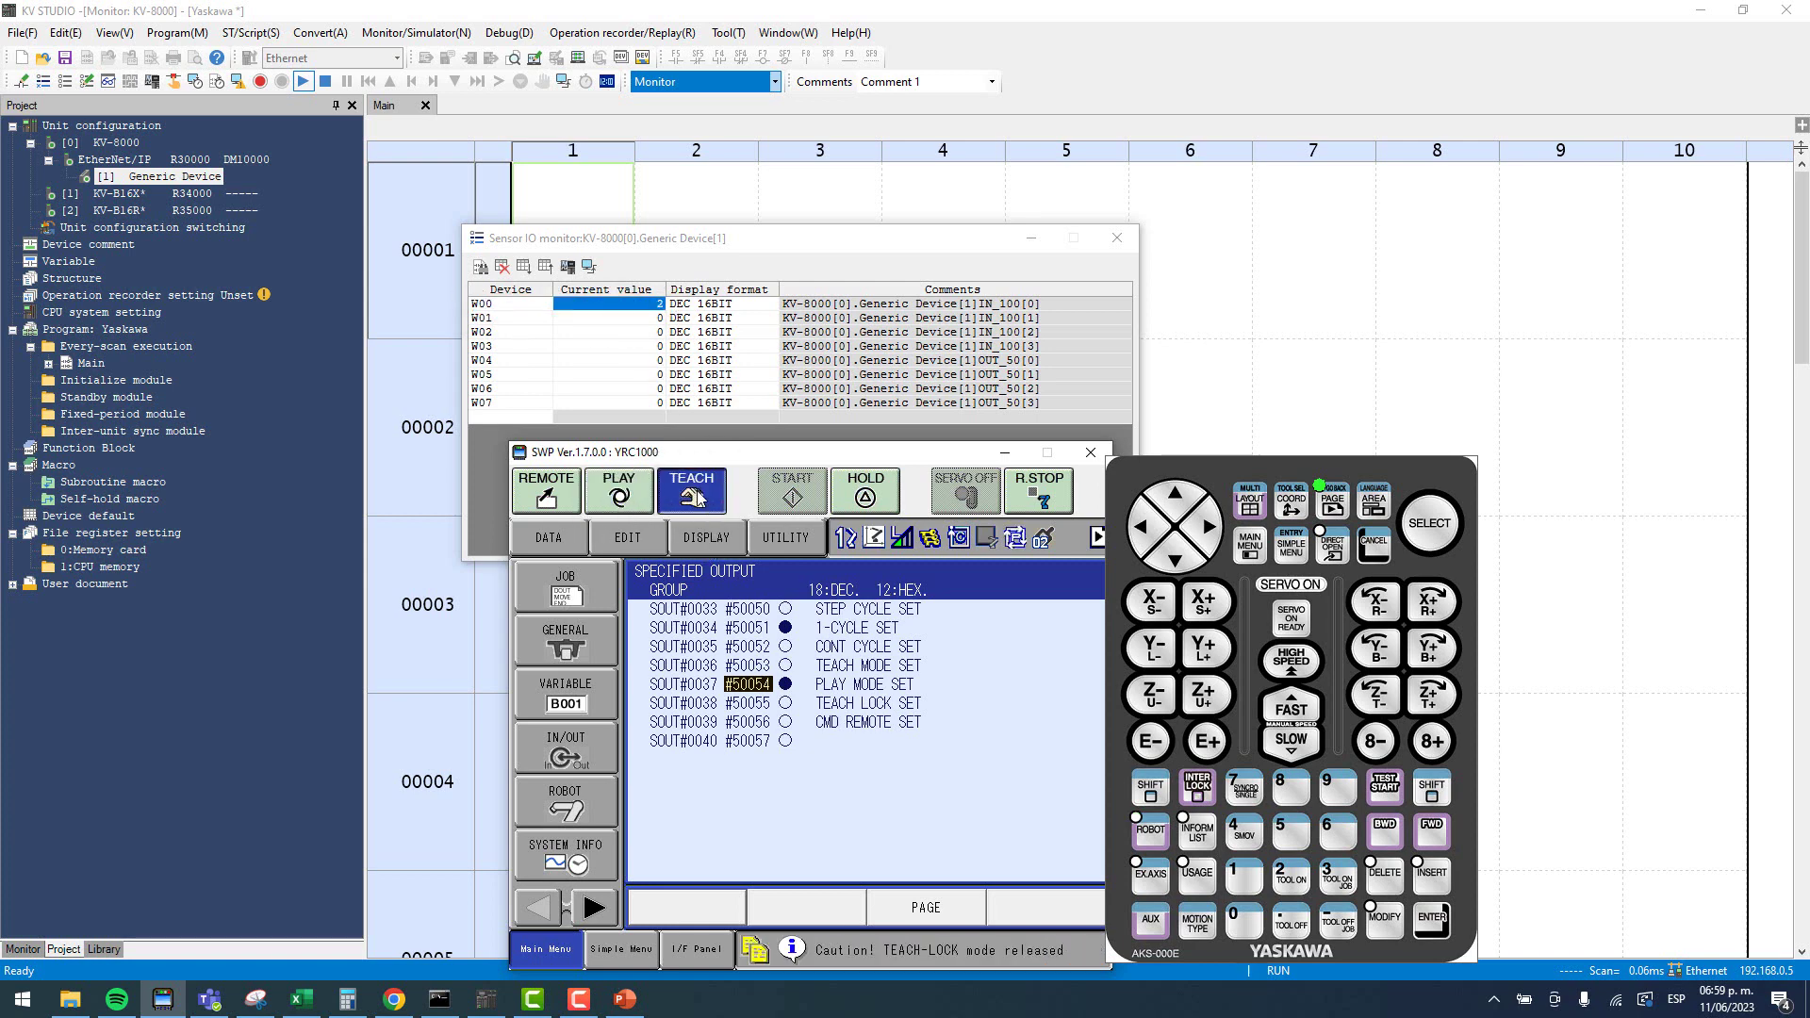
pyautogui.click(625, 497)
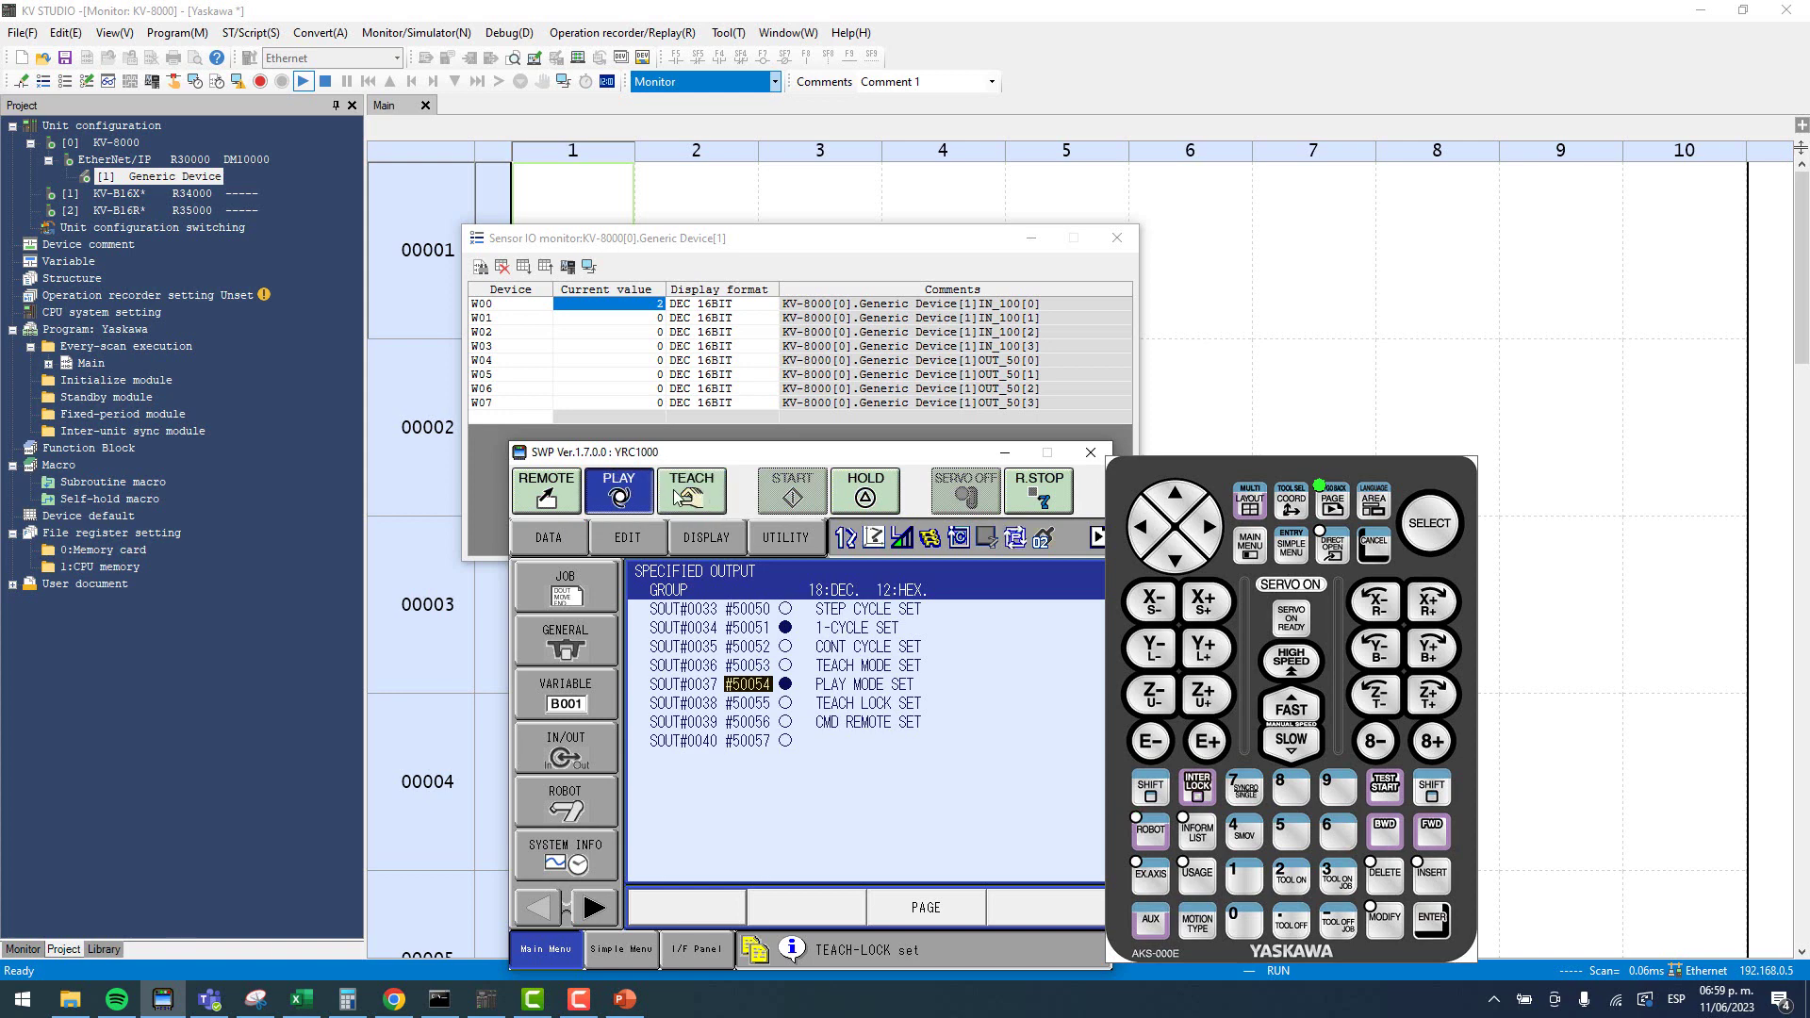
pyautogui.click(625, 497)
pyautogui.click(625, 497)
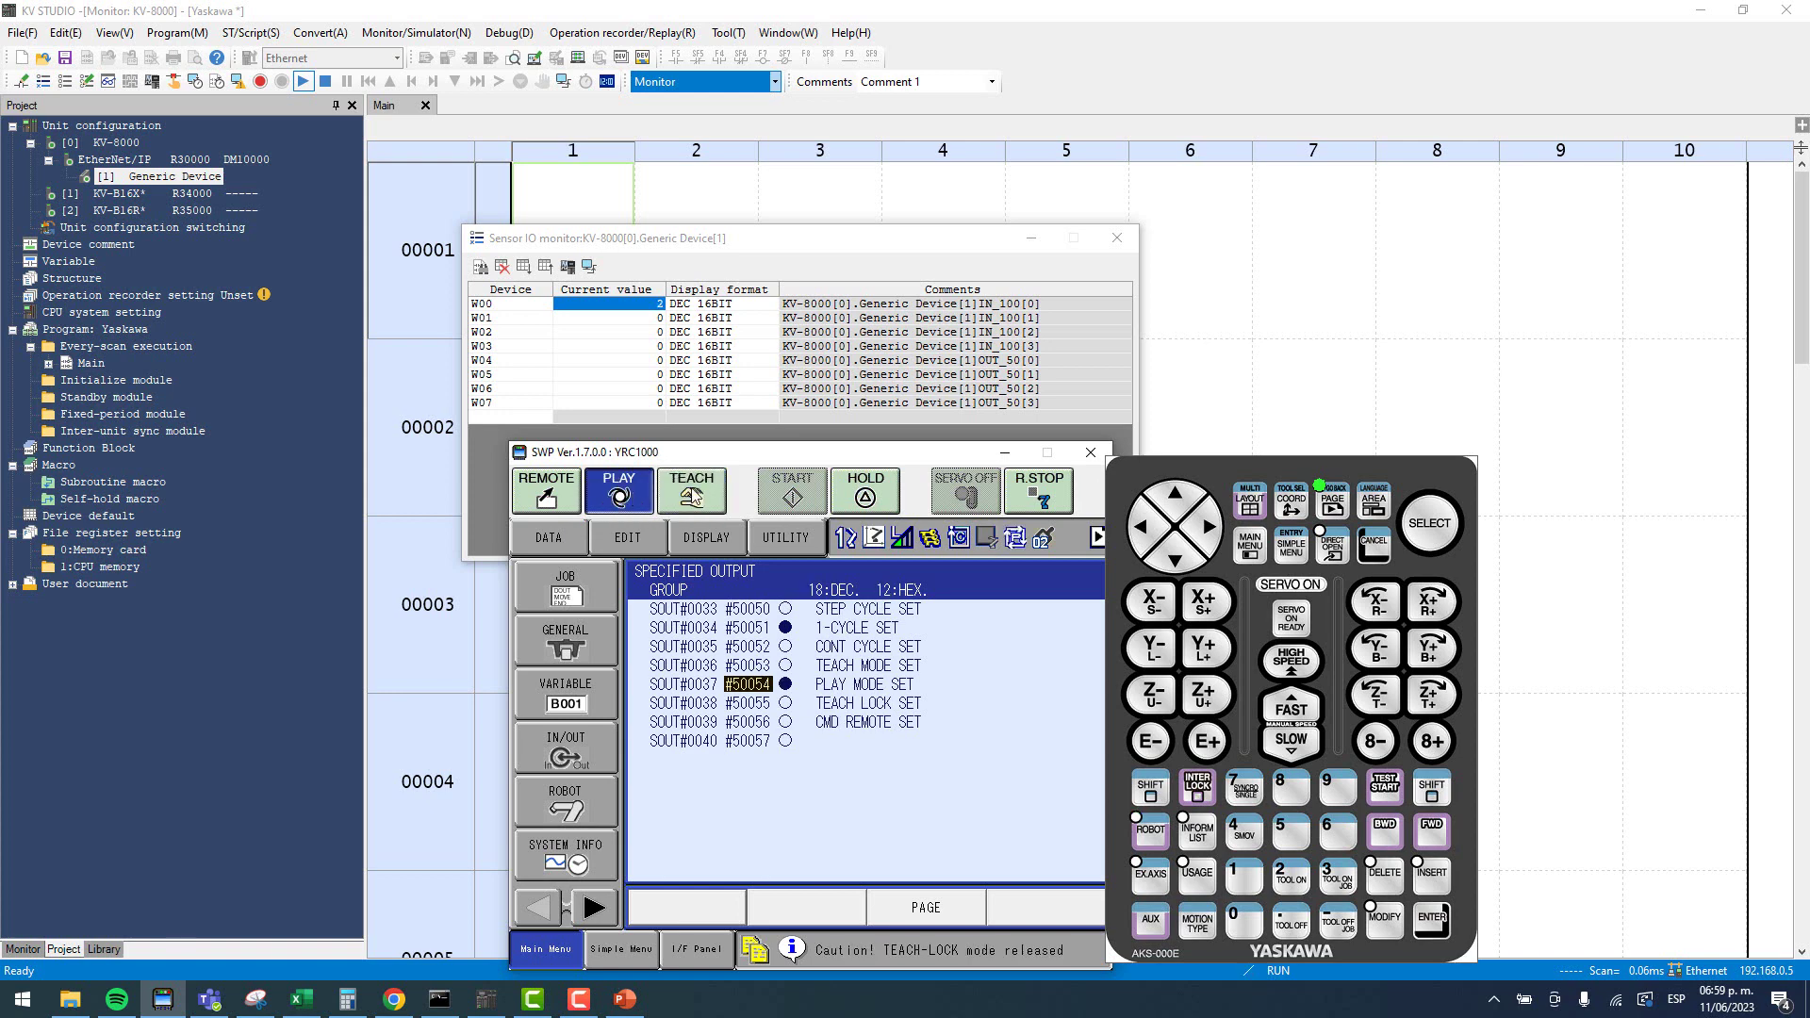
pyautogui.click(630, 496)
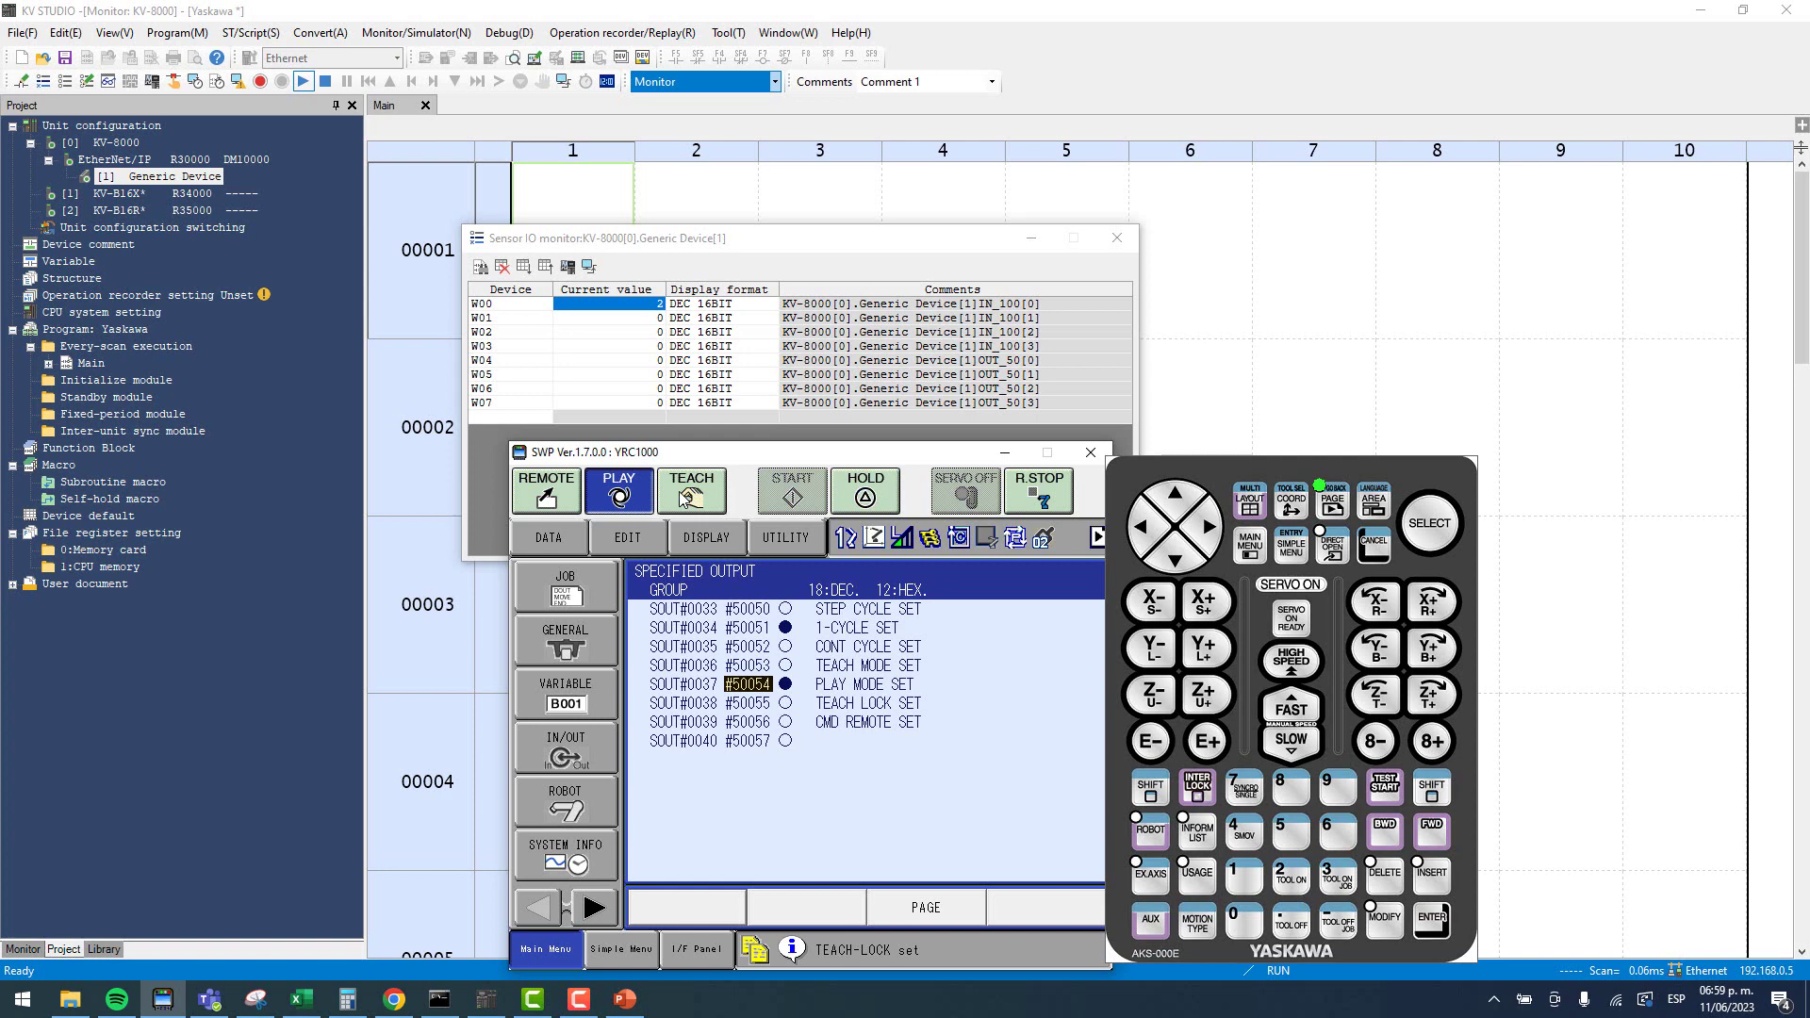
# Switch KV Studio to Editor mode and add a normally open contact W00.0 at the start of rung 1.
pyautogui.click(726, 77)
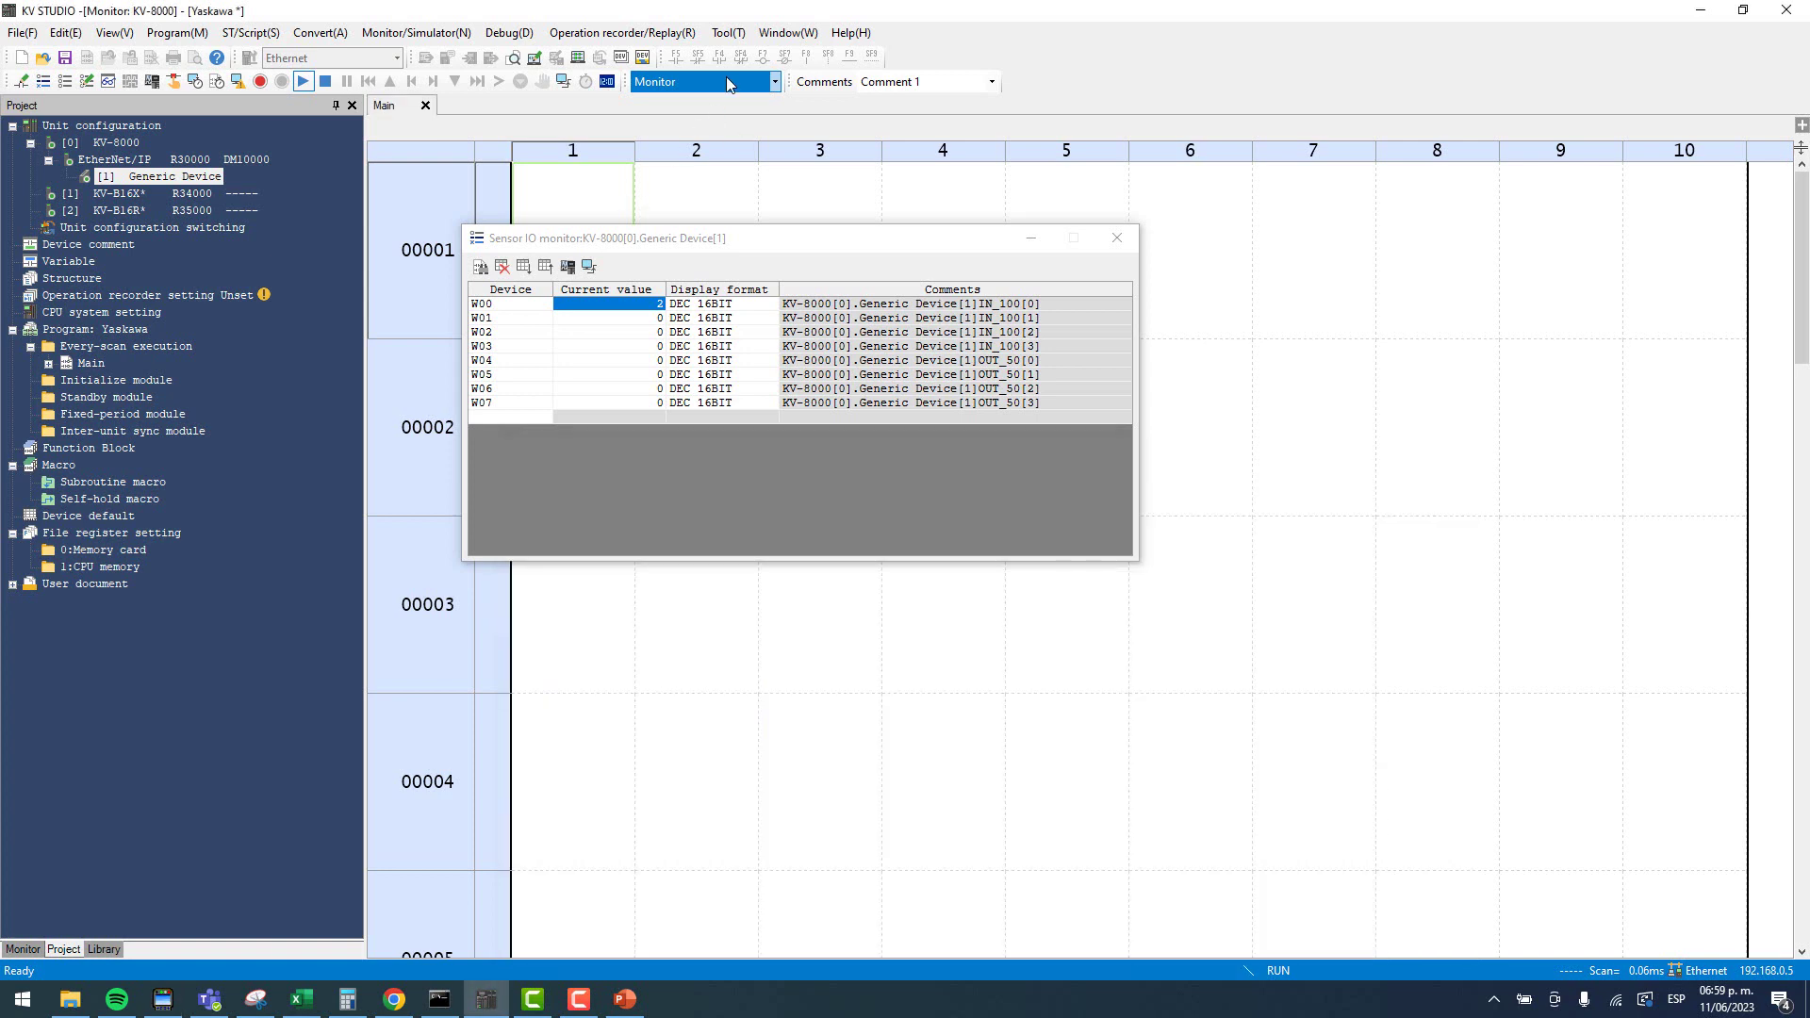
pyautogui.click(741, 83)
pyautogui.click(664, 107)
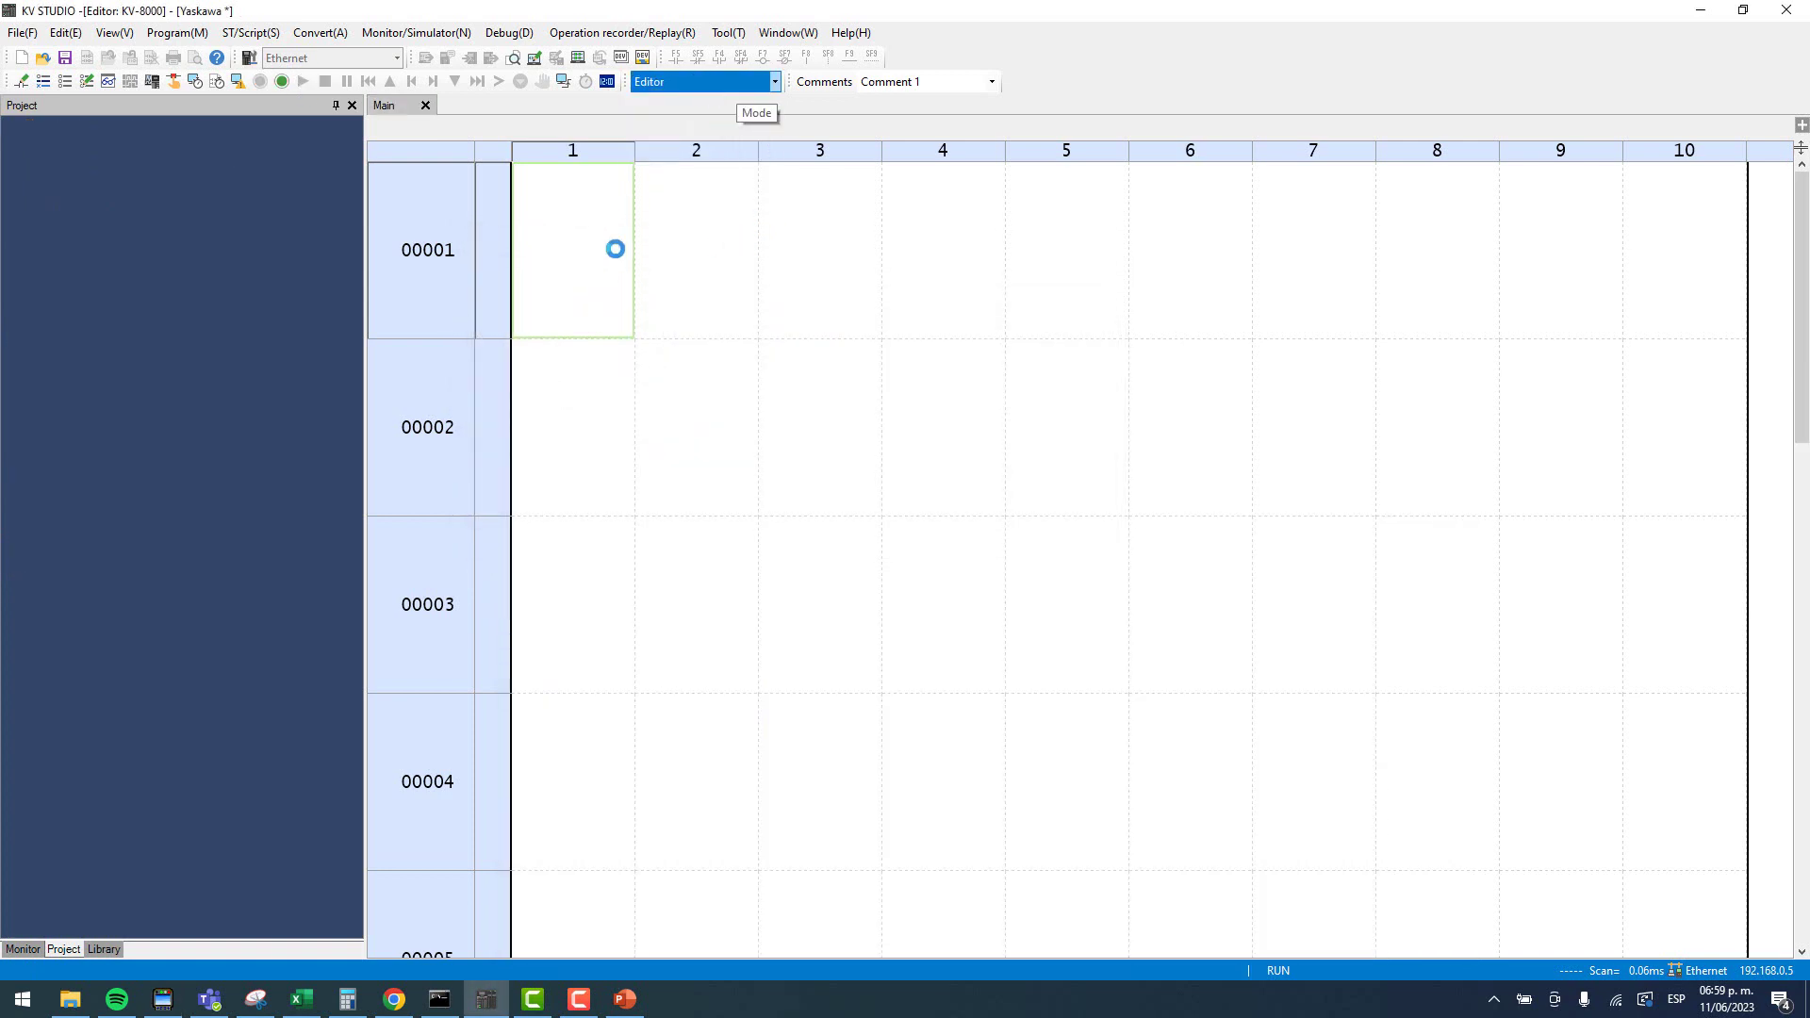
pyautogui.doubleClick(543, 269)
pyautogui.write('W00.0')
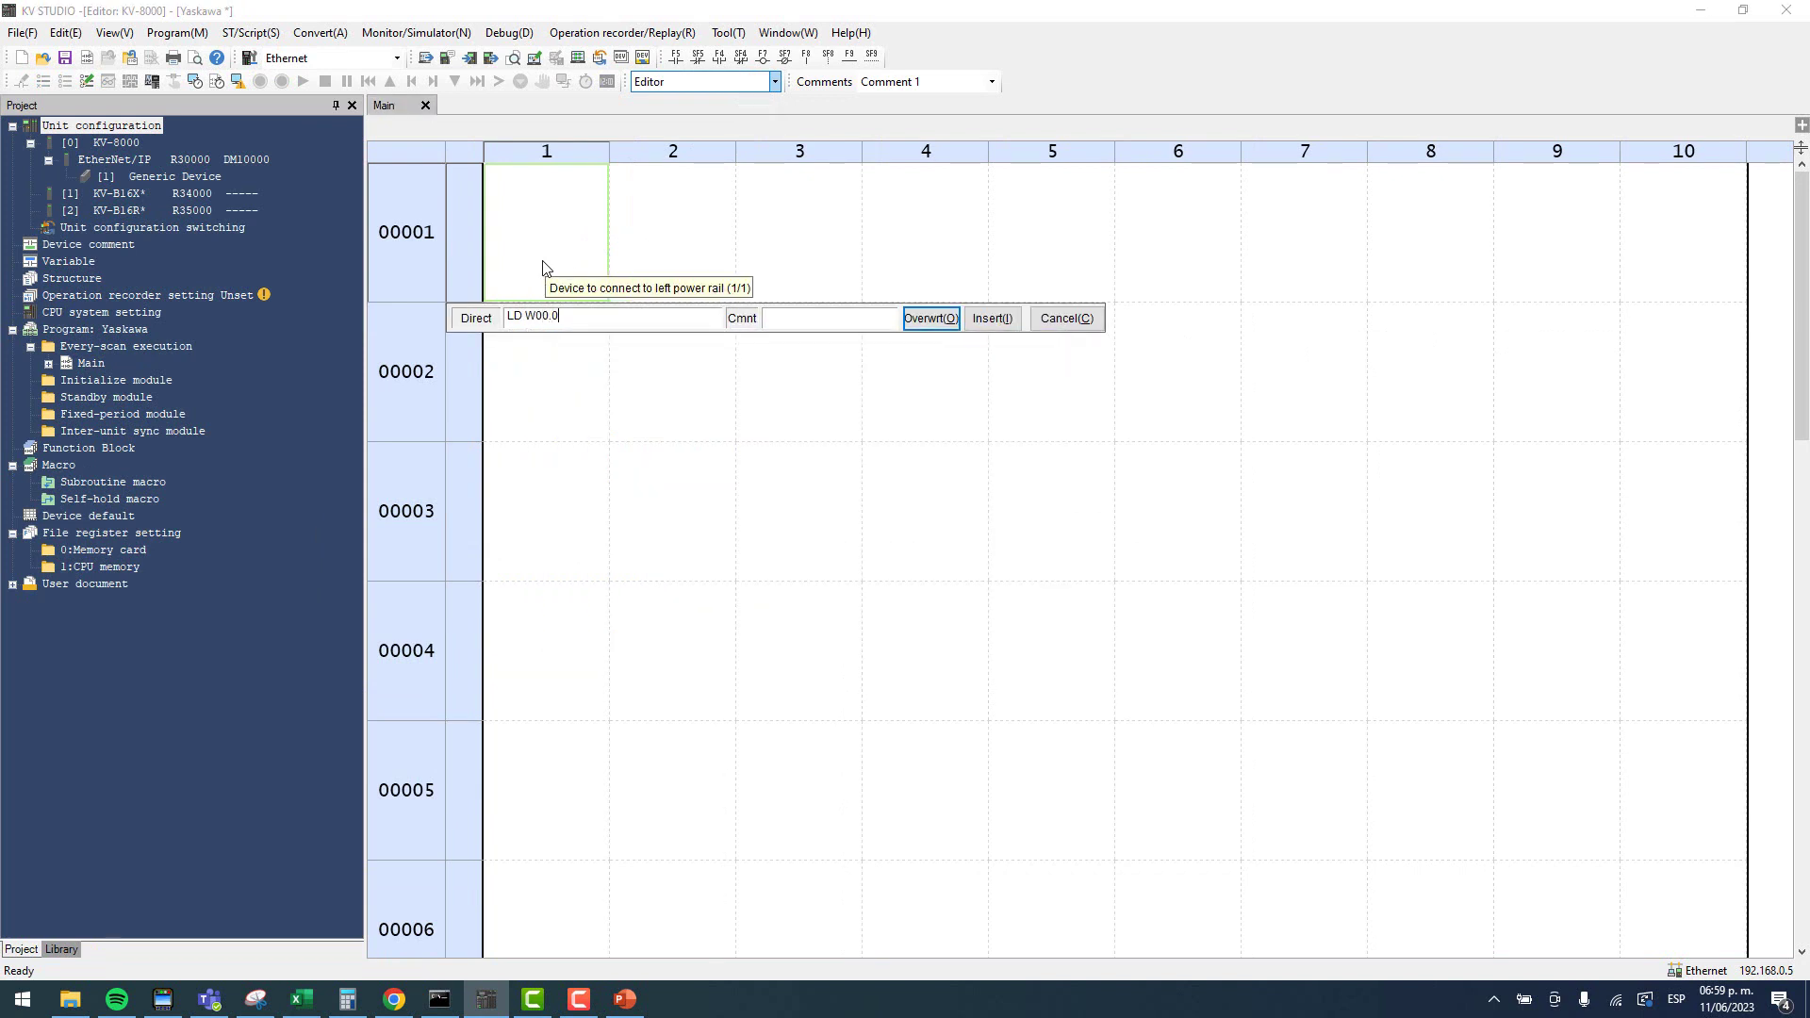
pyautogui.press('Return')
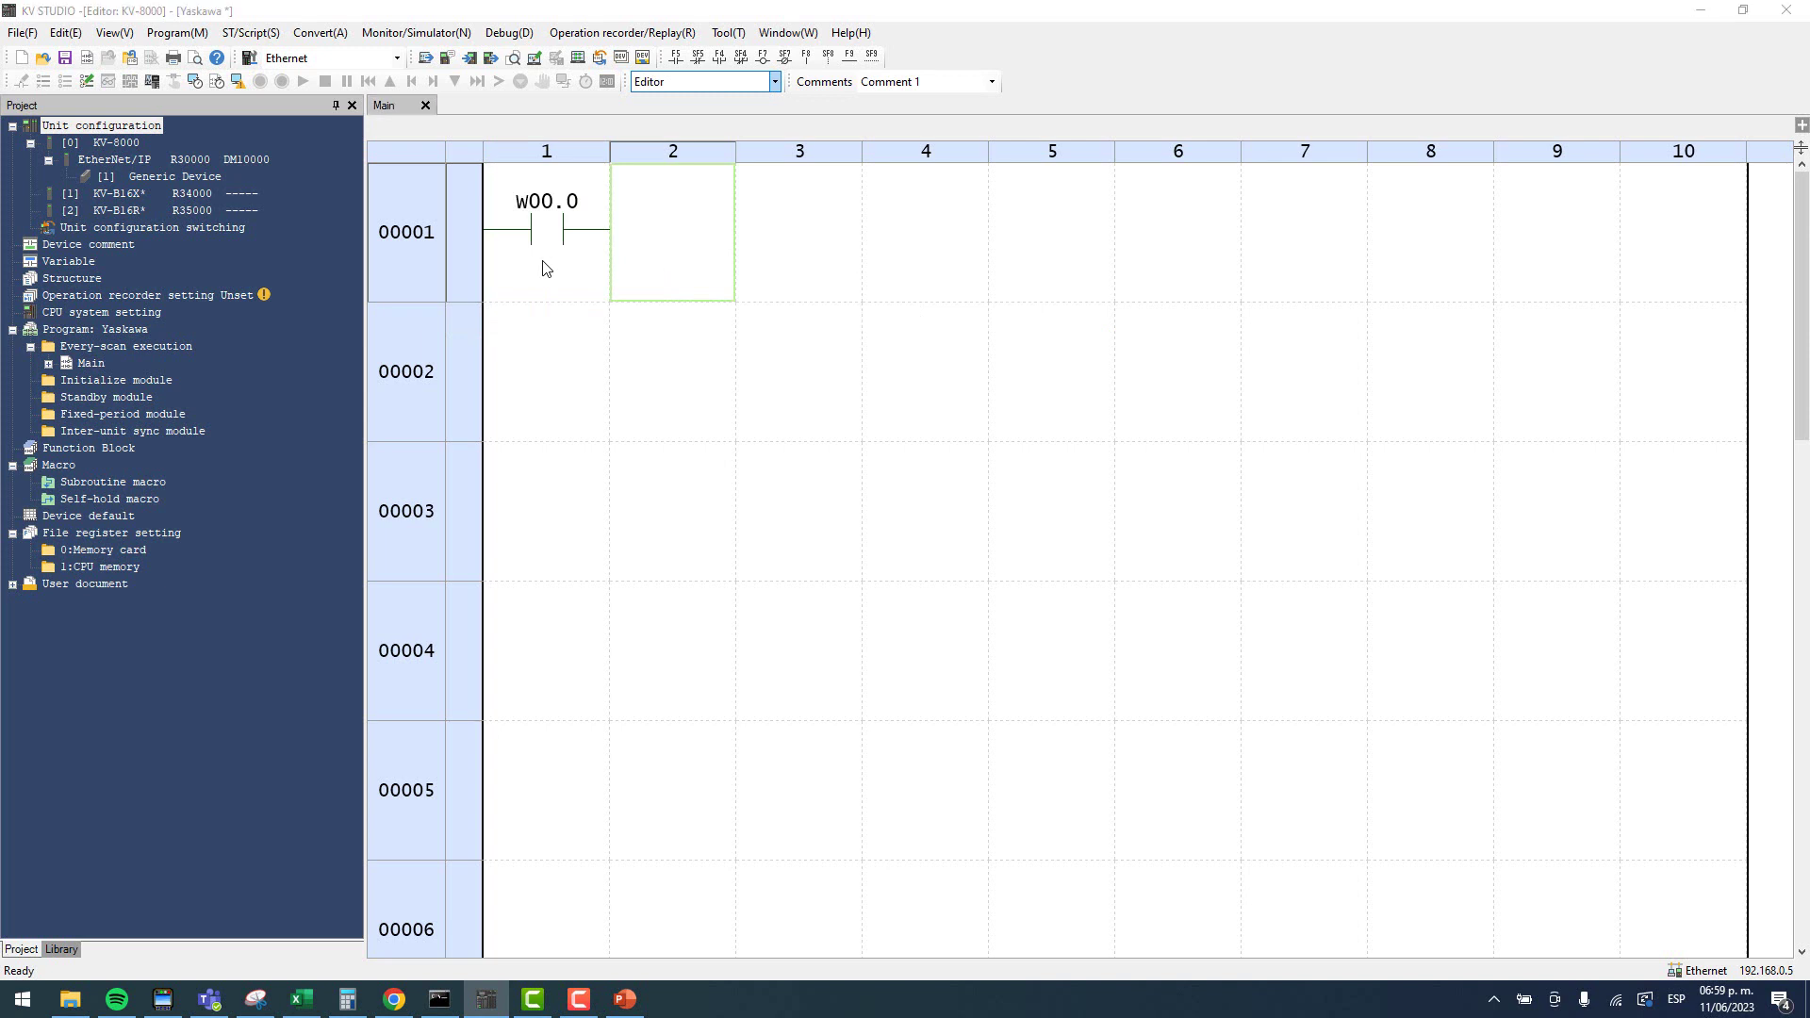
# Add an output coil named TEACH_MODE to rung 1.
pyautogui.write('O')
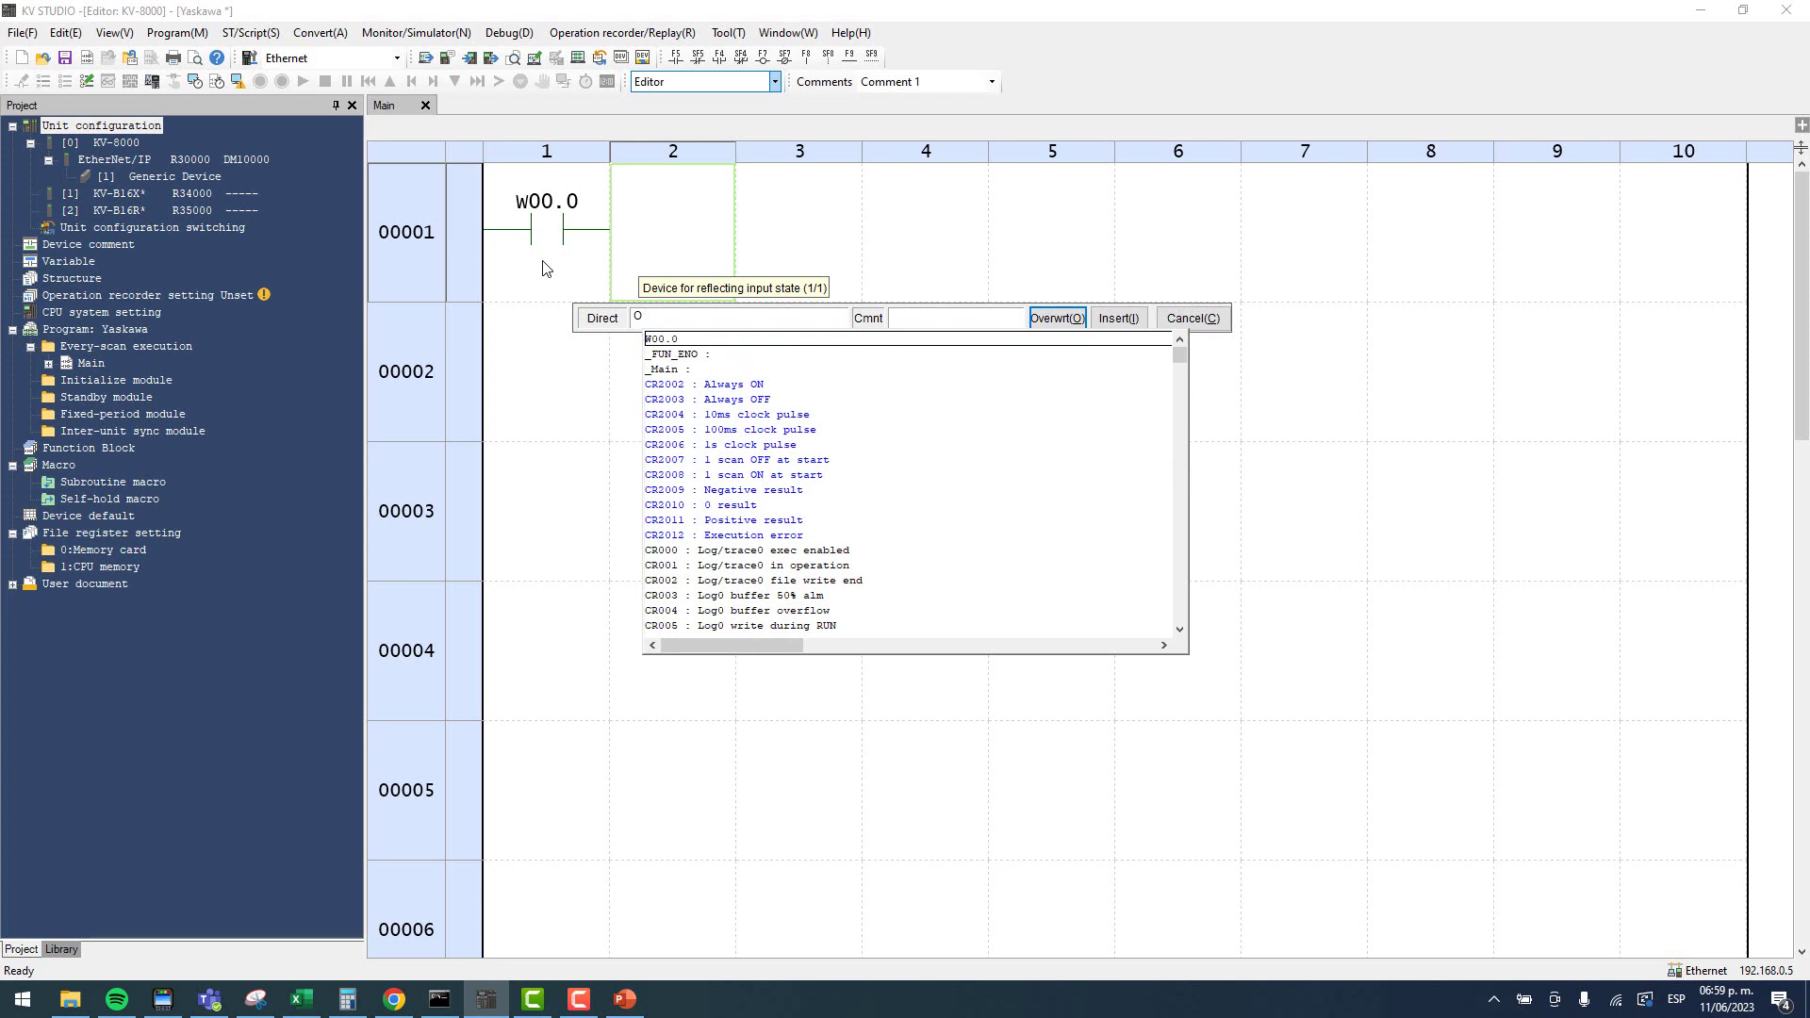
pyautogui.write(' TEACH')
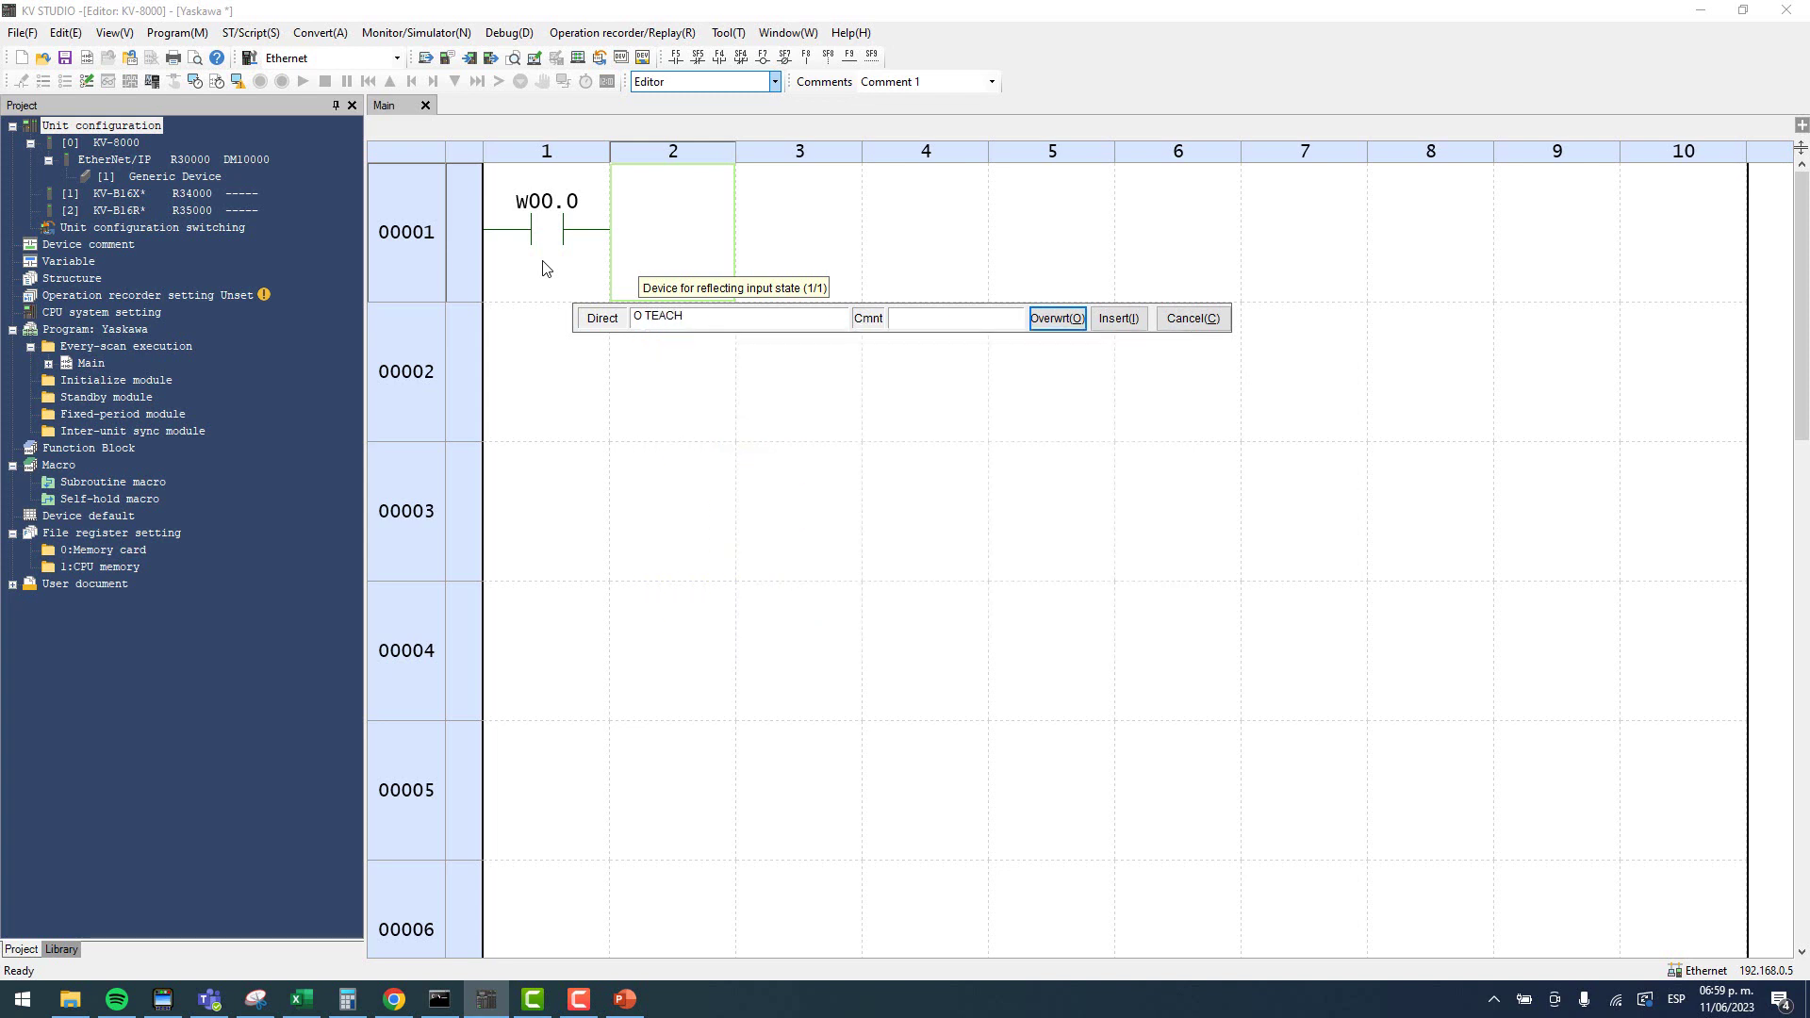
pyautogui.write('_MODE')
pyautogui.press('Return')
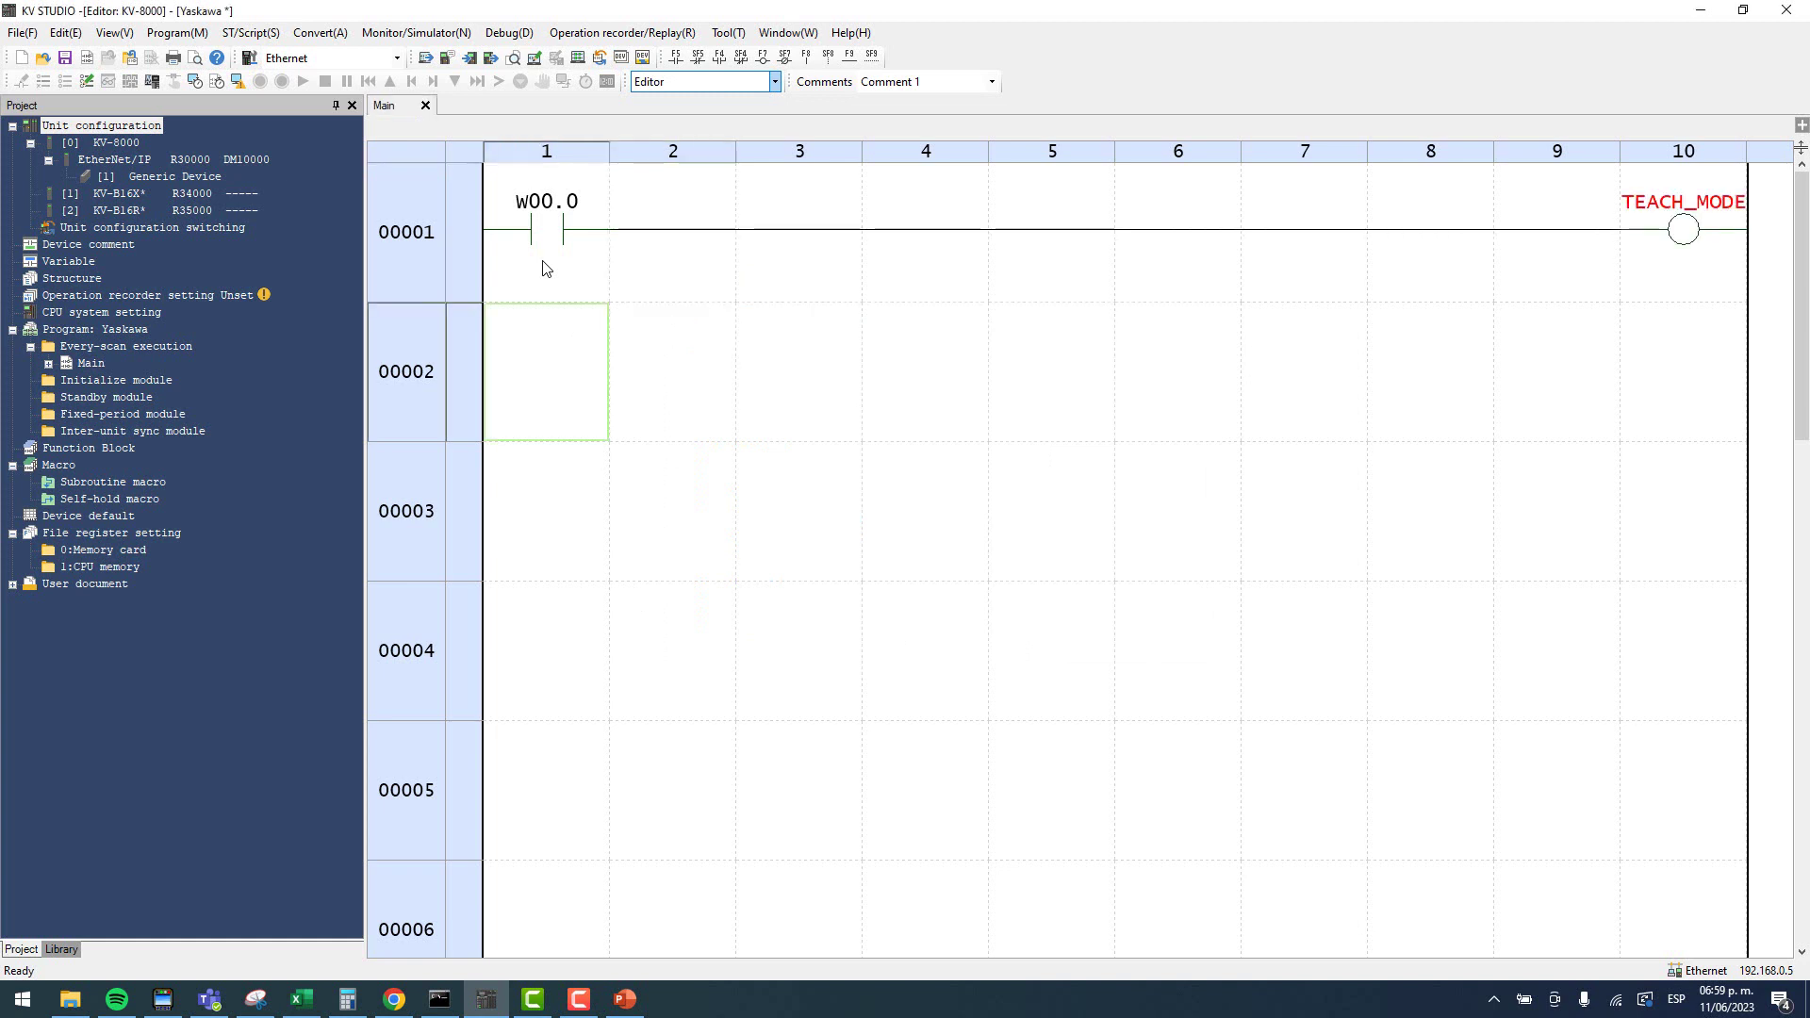
# Copy rung 1 into rung 2 and change the copied contact's device to W00.1.
pyautogui.moveTo(542, 269); pyautogui.dragTo(1513, 279)
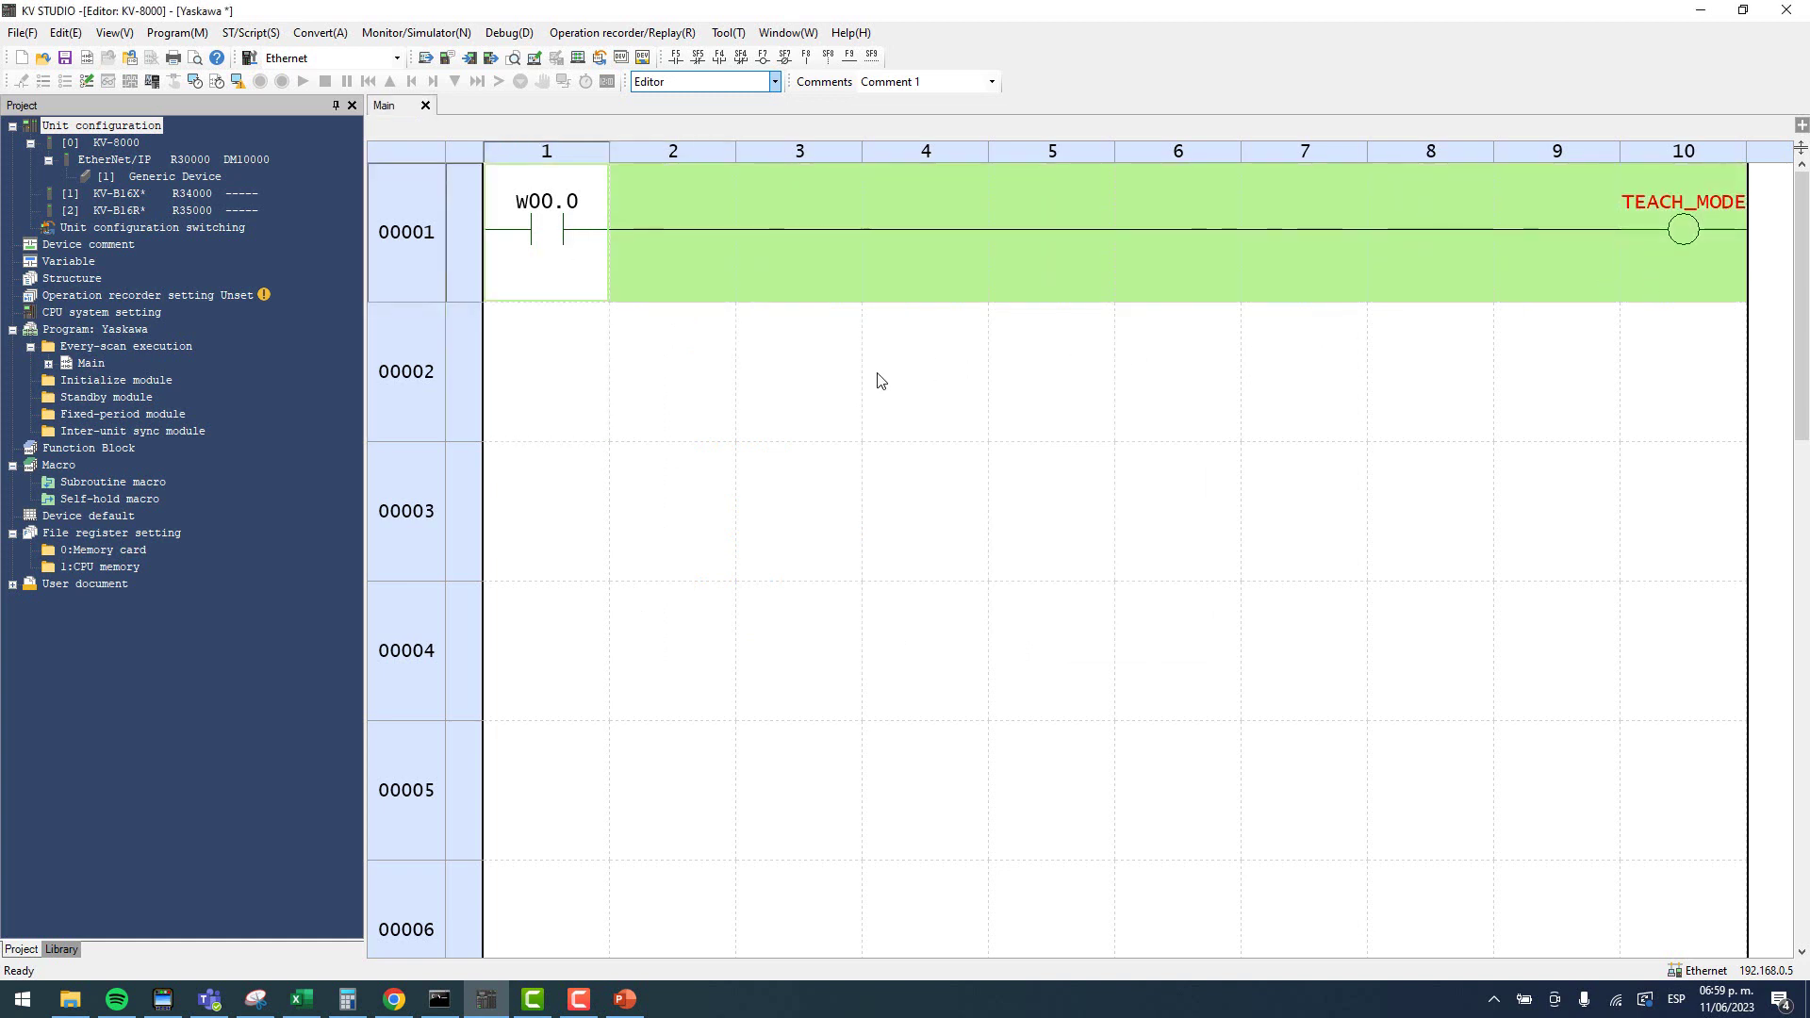
pyautogui.click(566, 391)
pyautogui.hotkey('ctrl', 'v')
pyautogui.press('Return')
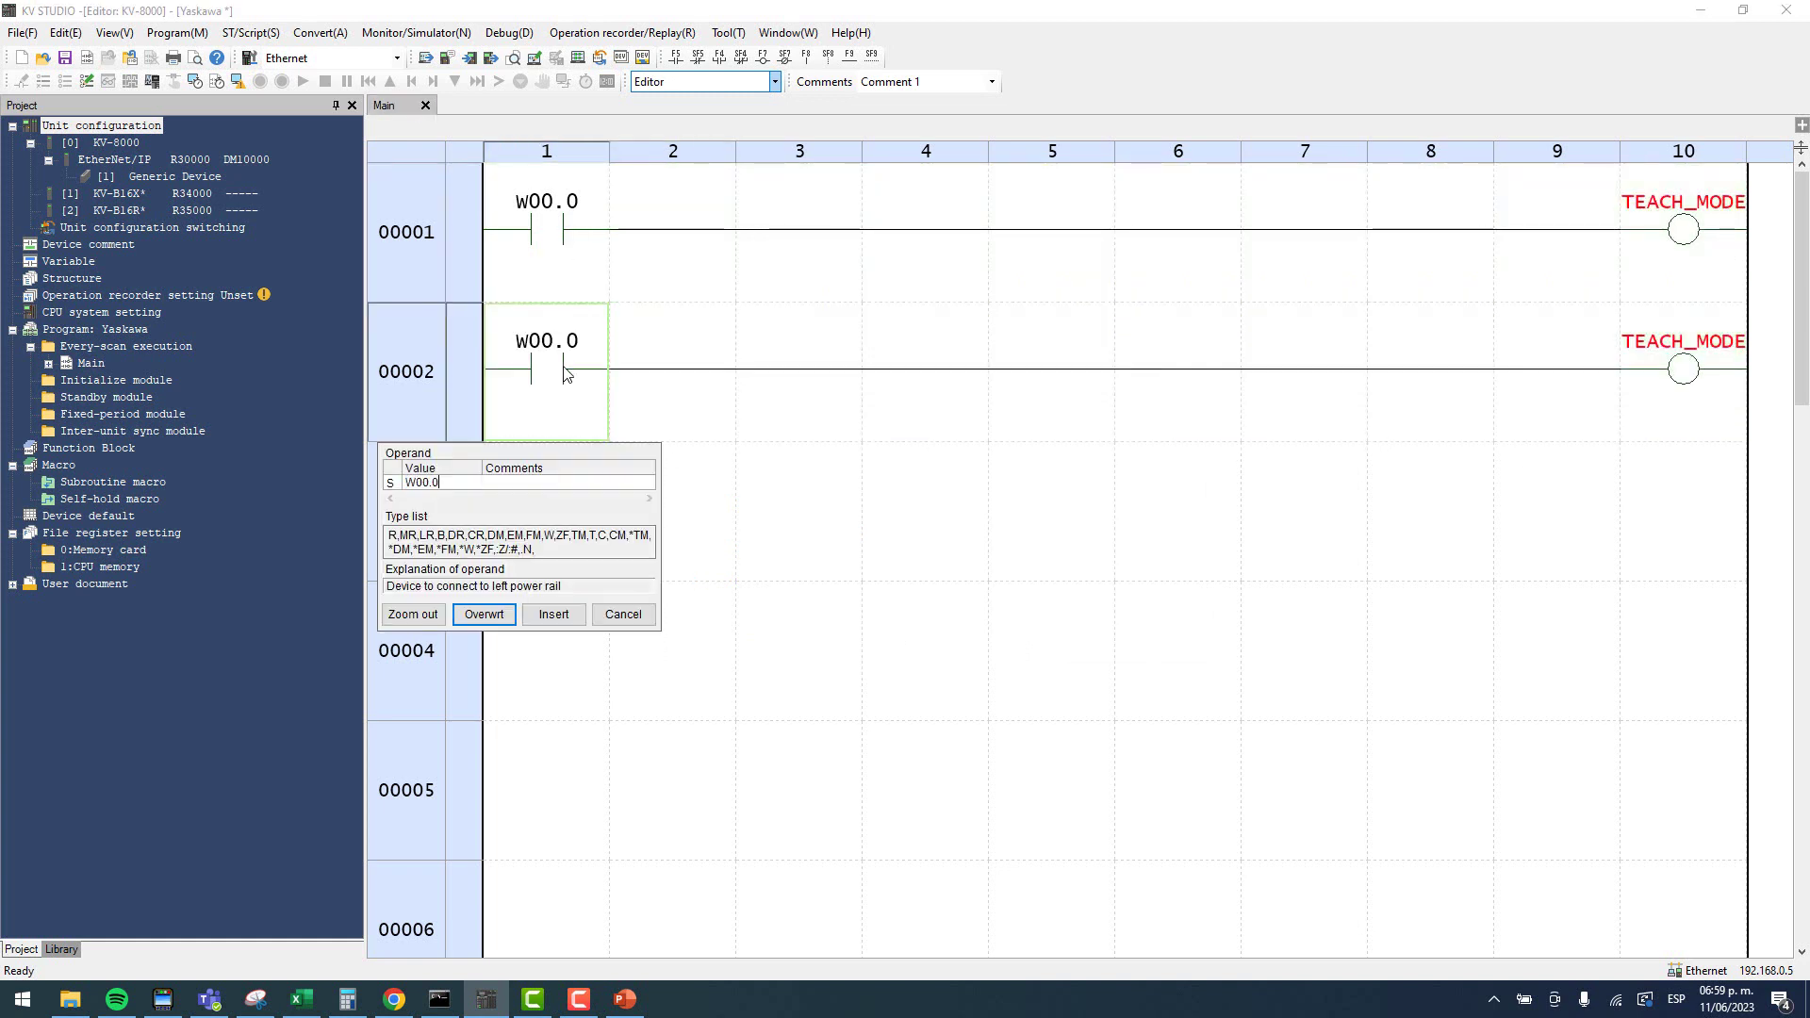
pyautogui.press('BackSpace')
pyautogui.write('1')
pyautogui.press('Return')
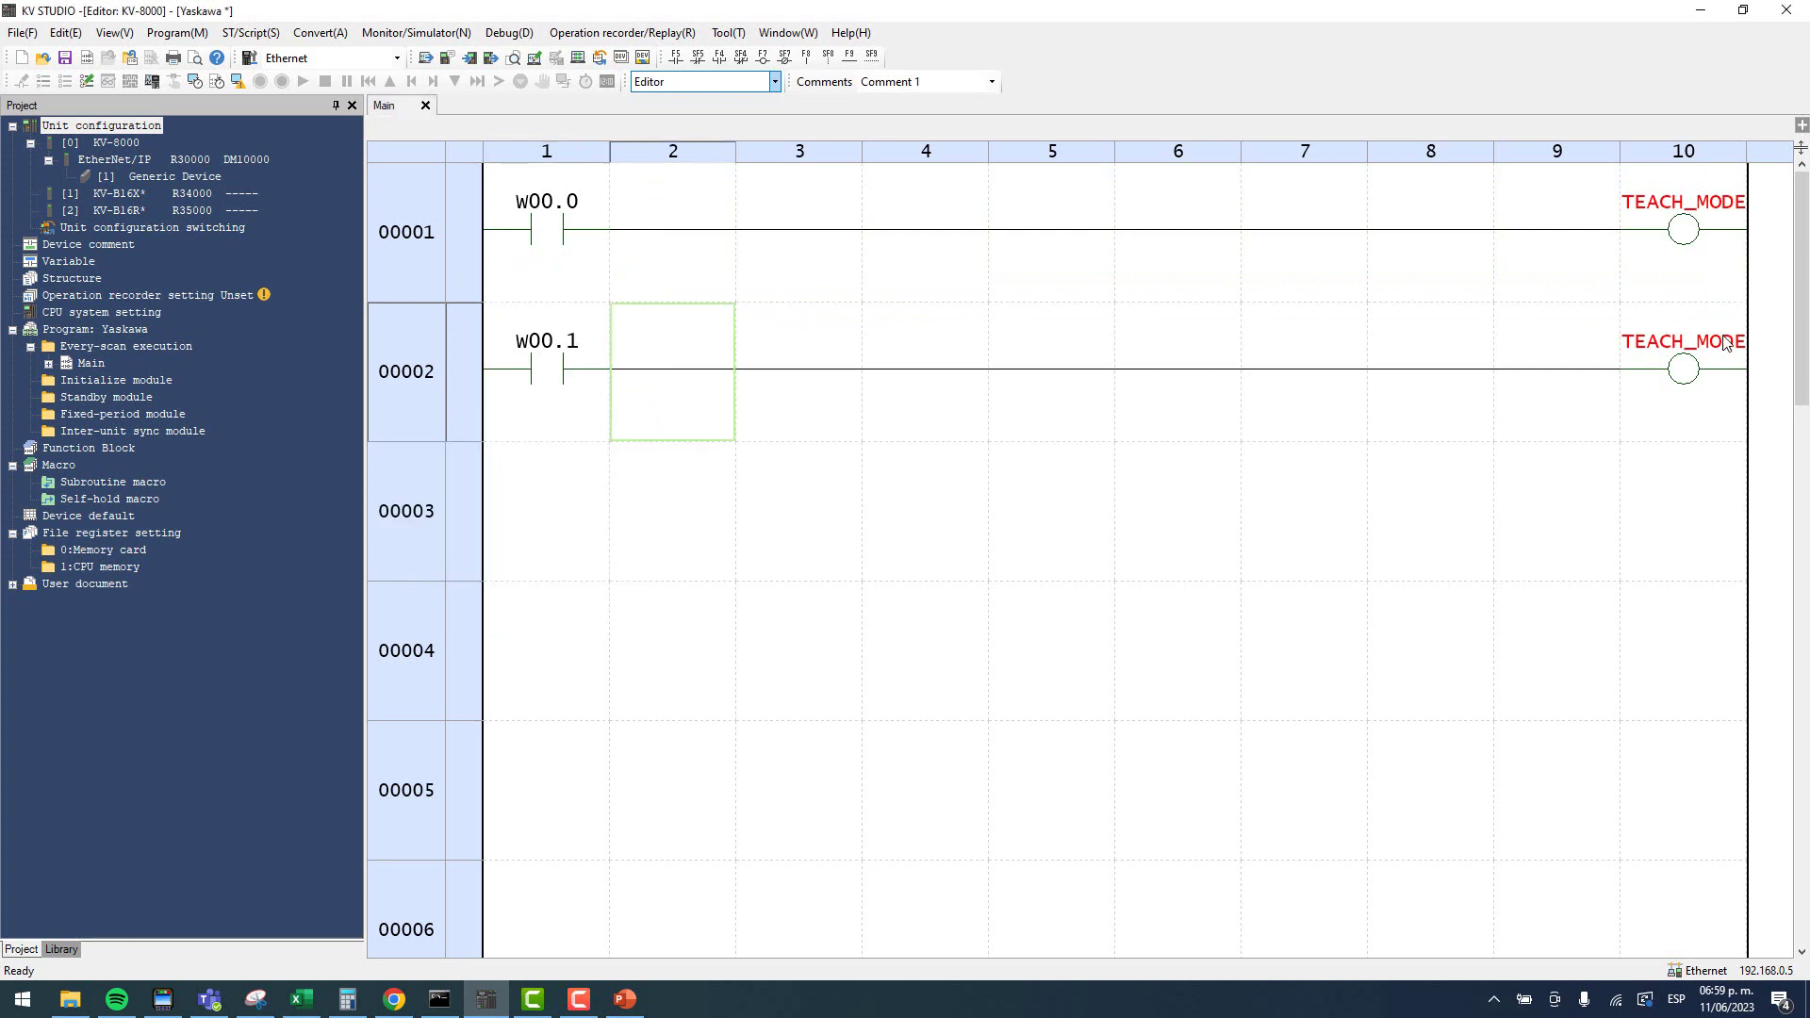
# Change the operand of rung 2's output coil to PLAY_MODE.
pyautogui.click(1688, 404)
pyautogui.press('Return')
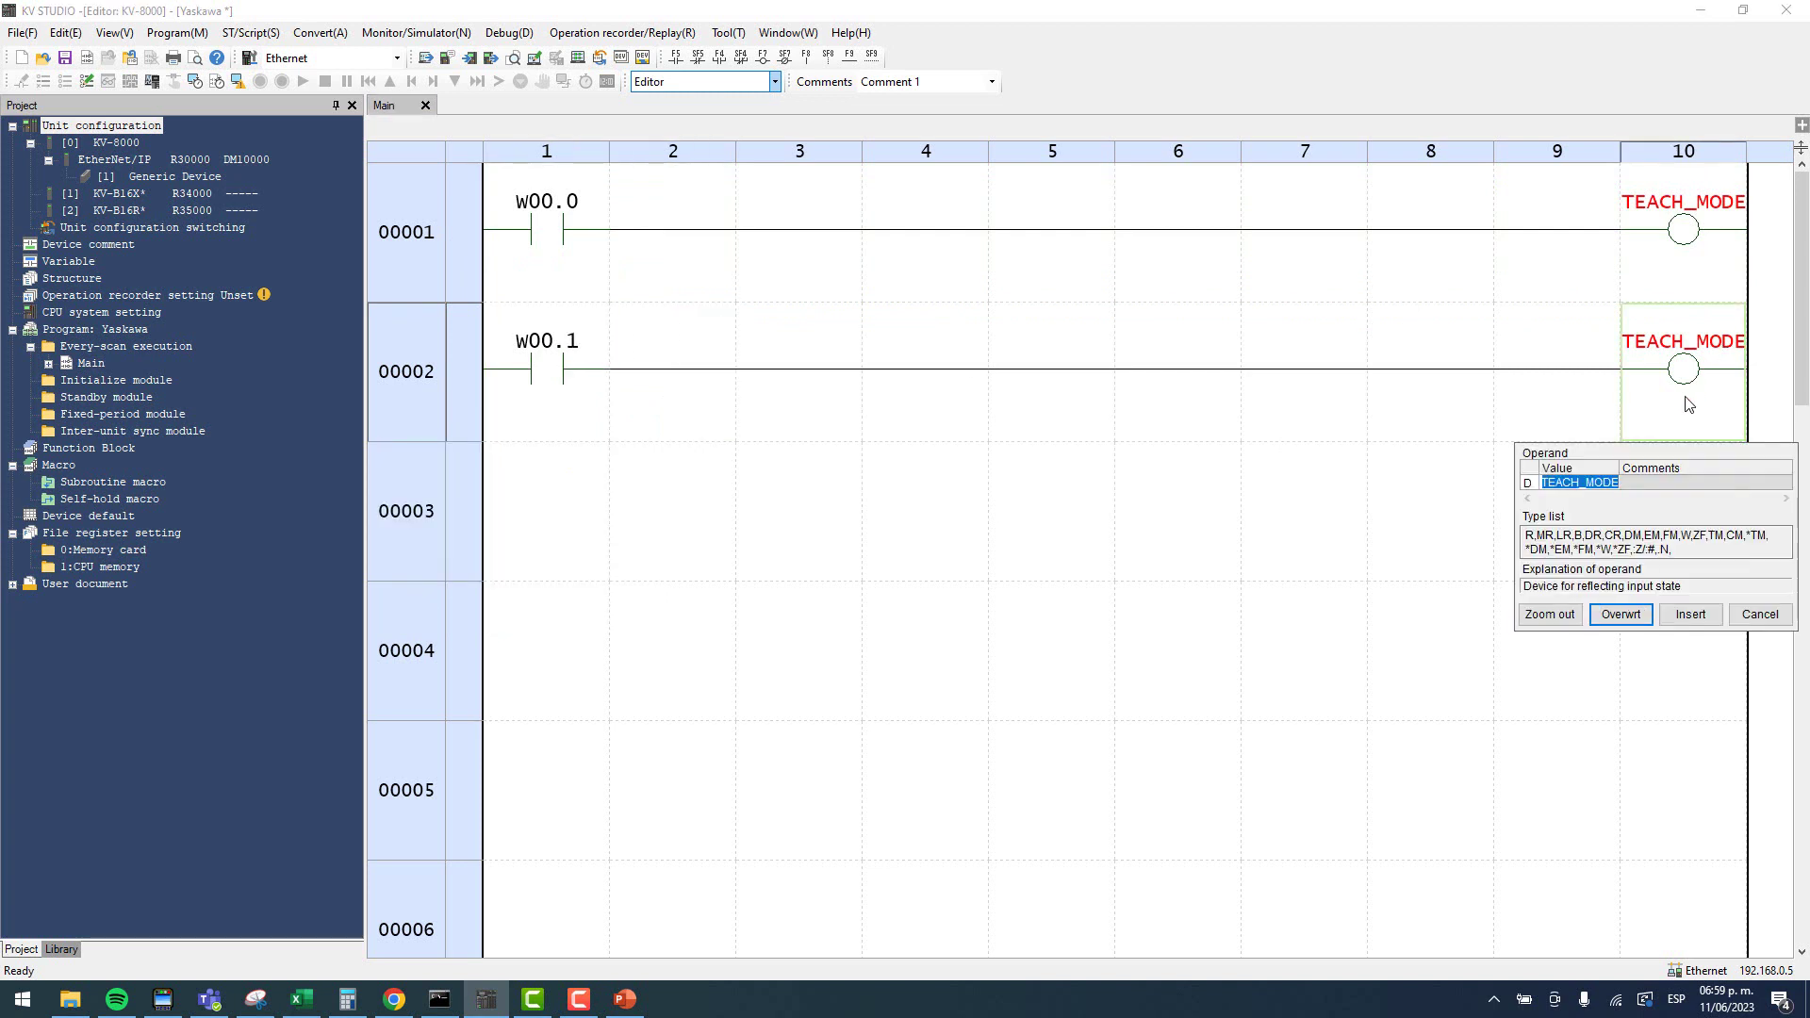
pyautogui.write('PLAY_MODE')
pyautogui.press('Return')
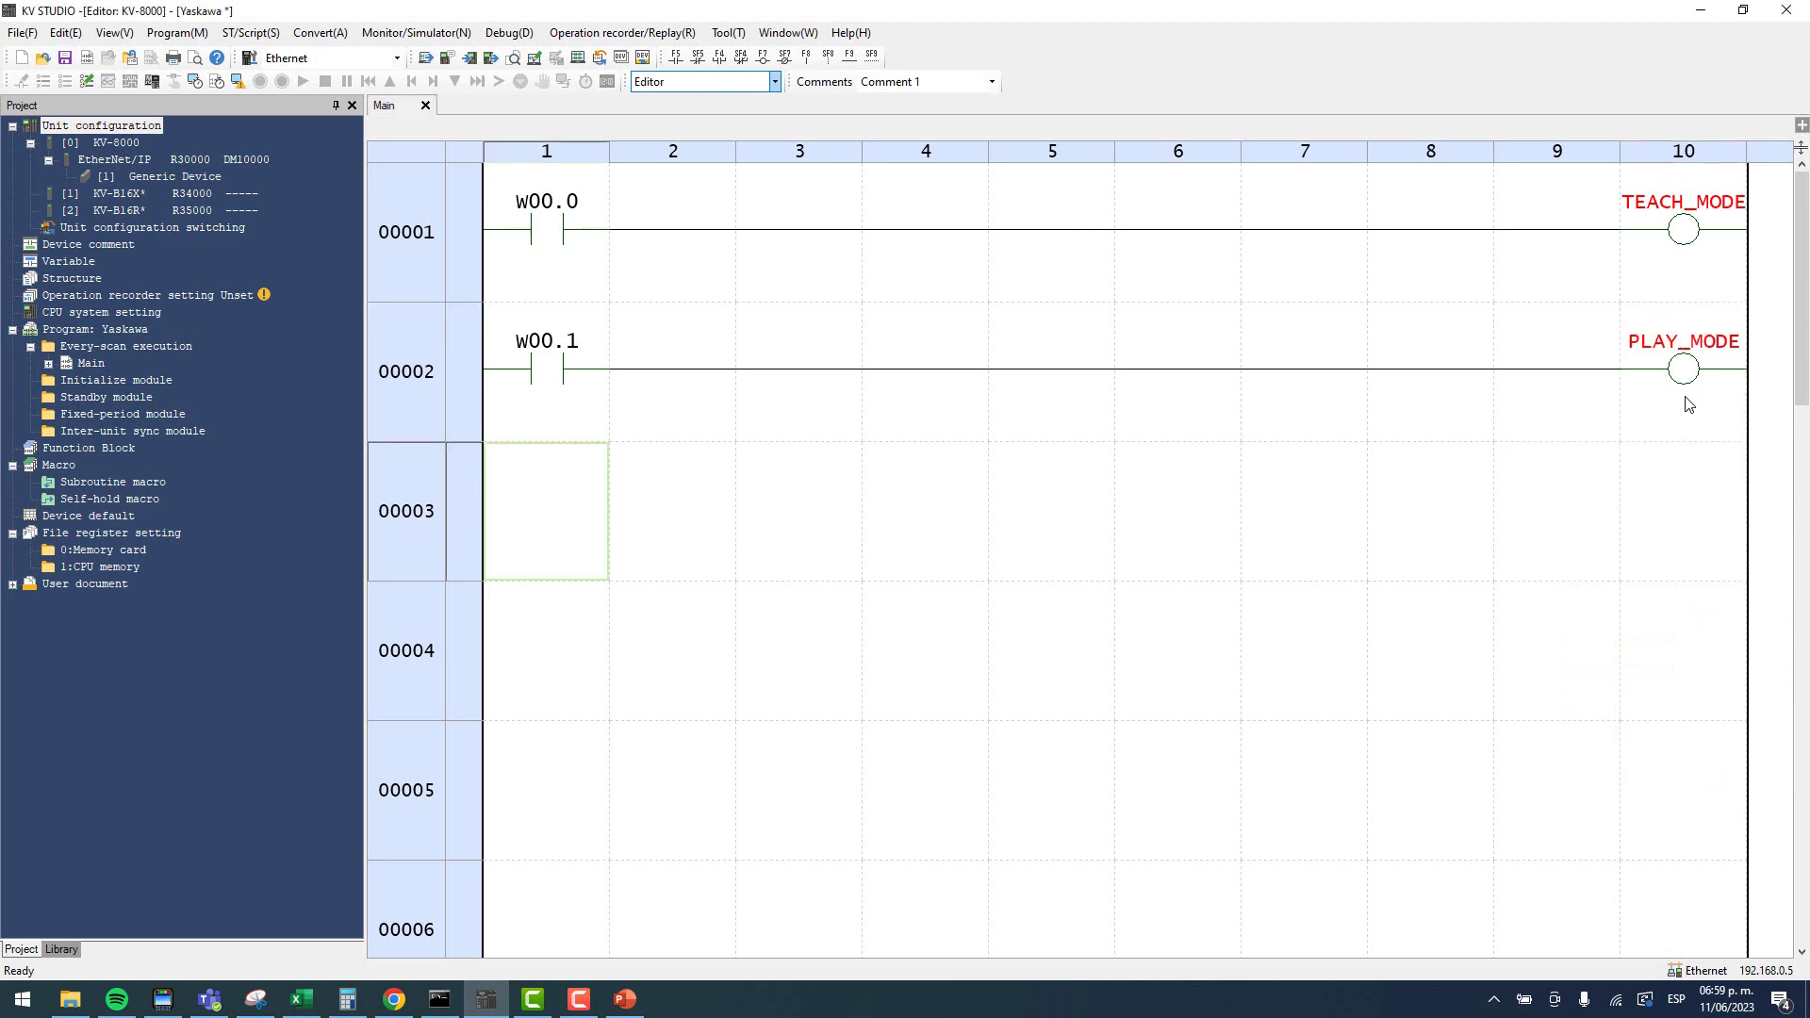
# Register the TEACH_MODE and PLAY_MODE coils as global variables.
pyautogui.rightClick(1715, 257)
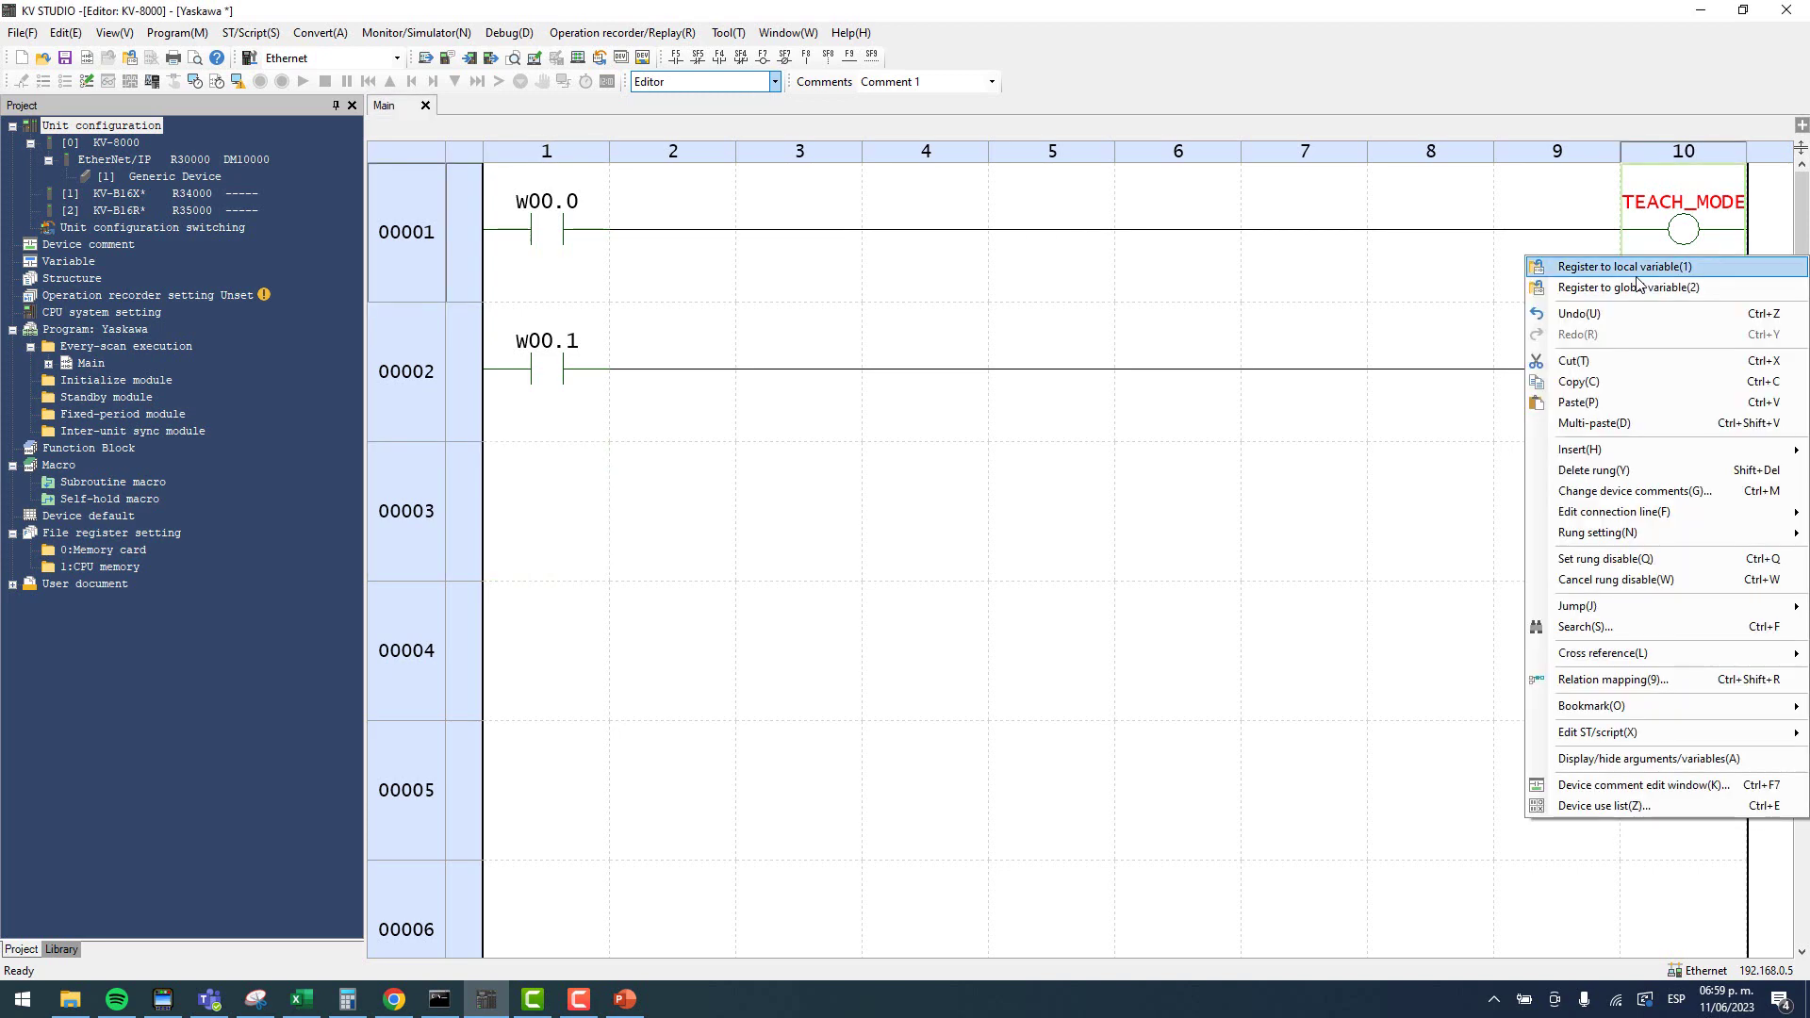
pyautogui.click(1631, 293)
pyautogui.rightClick(1645, 370)
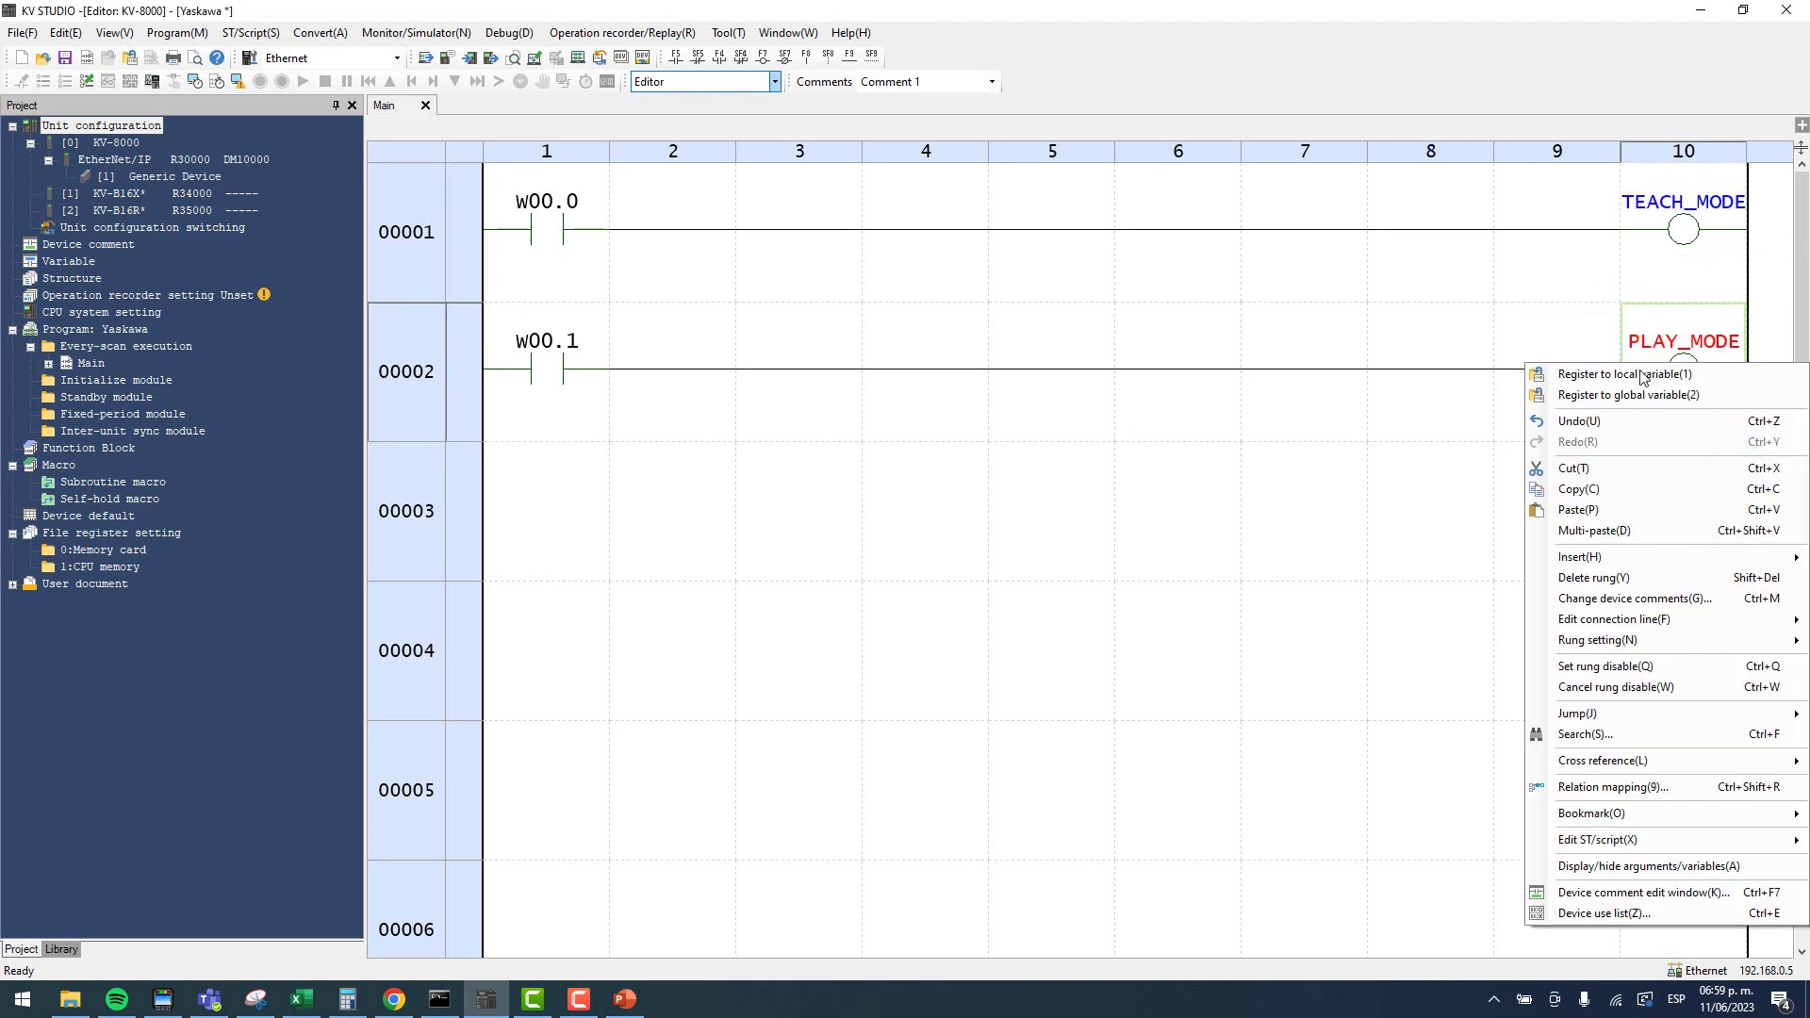
pyautogui.click(1581, 405)
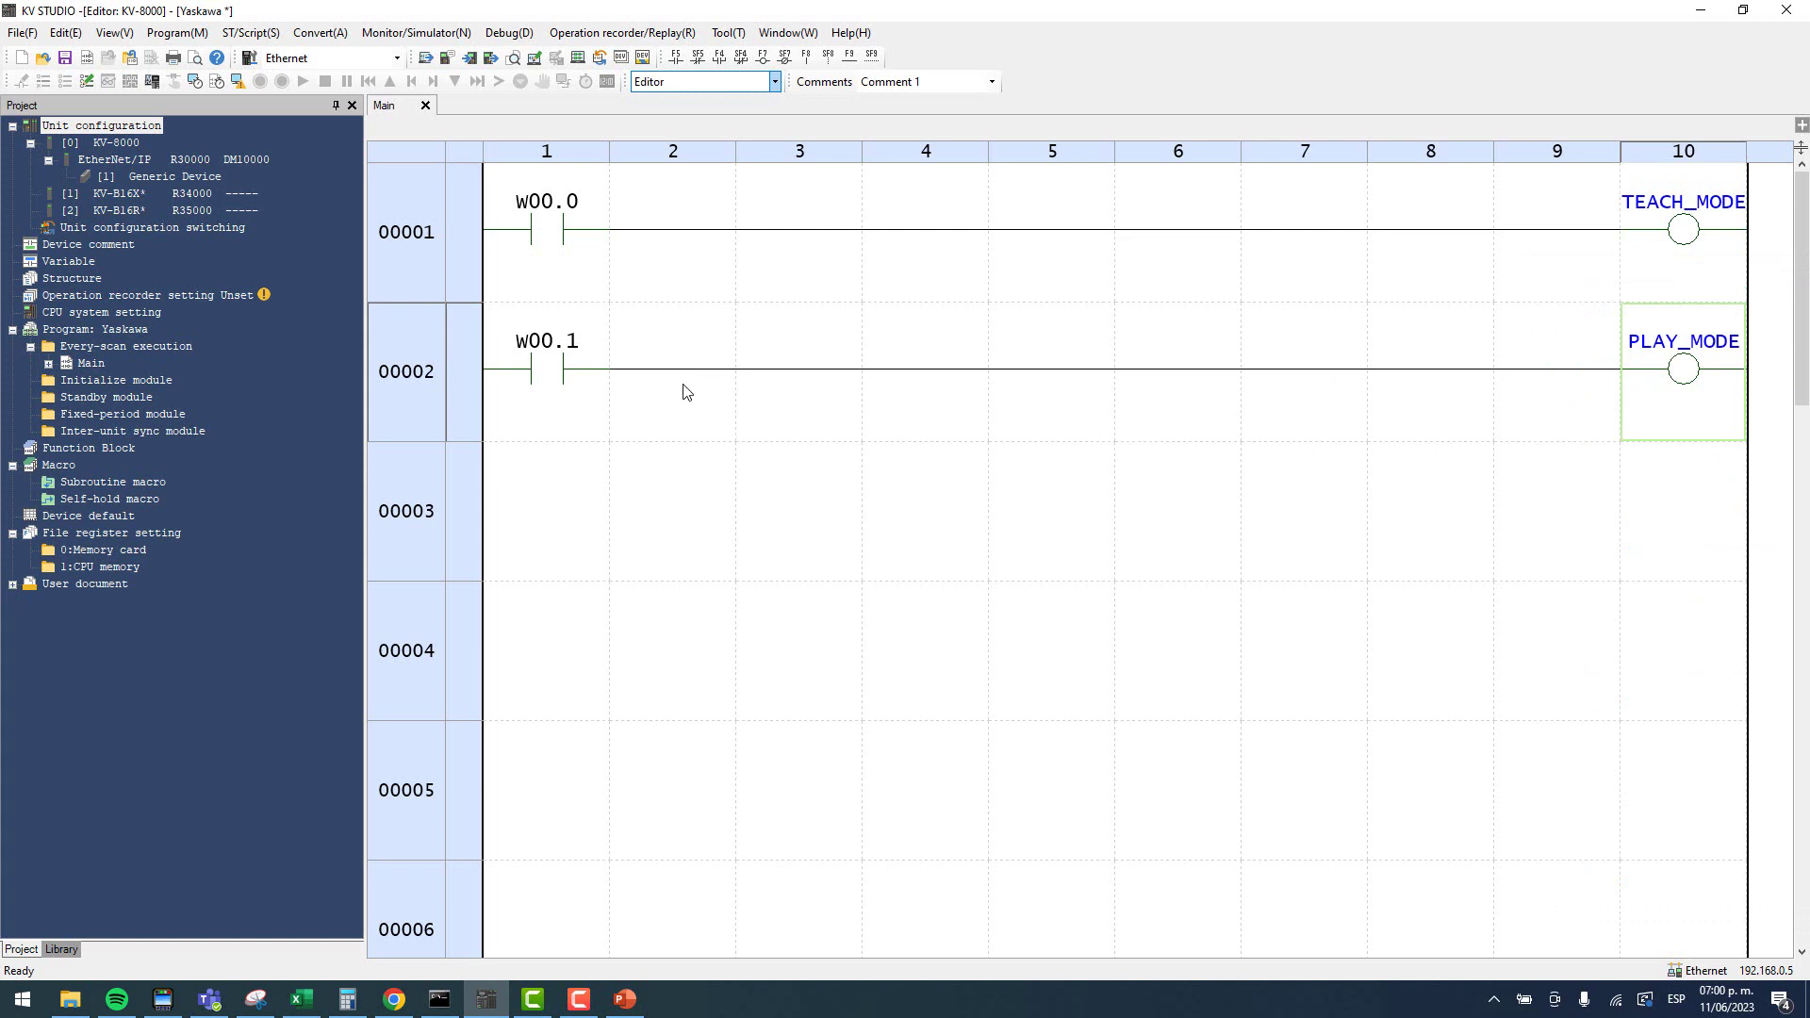
# Switch the editor to Monitor mode and transfer the project to the KV-8000 in RUN mode.
pyautogui.click(691, 83)
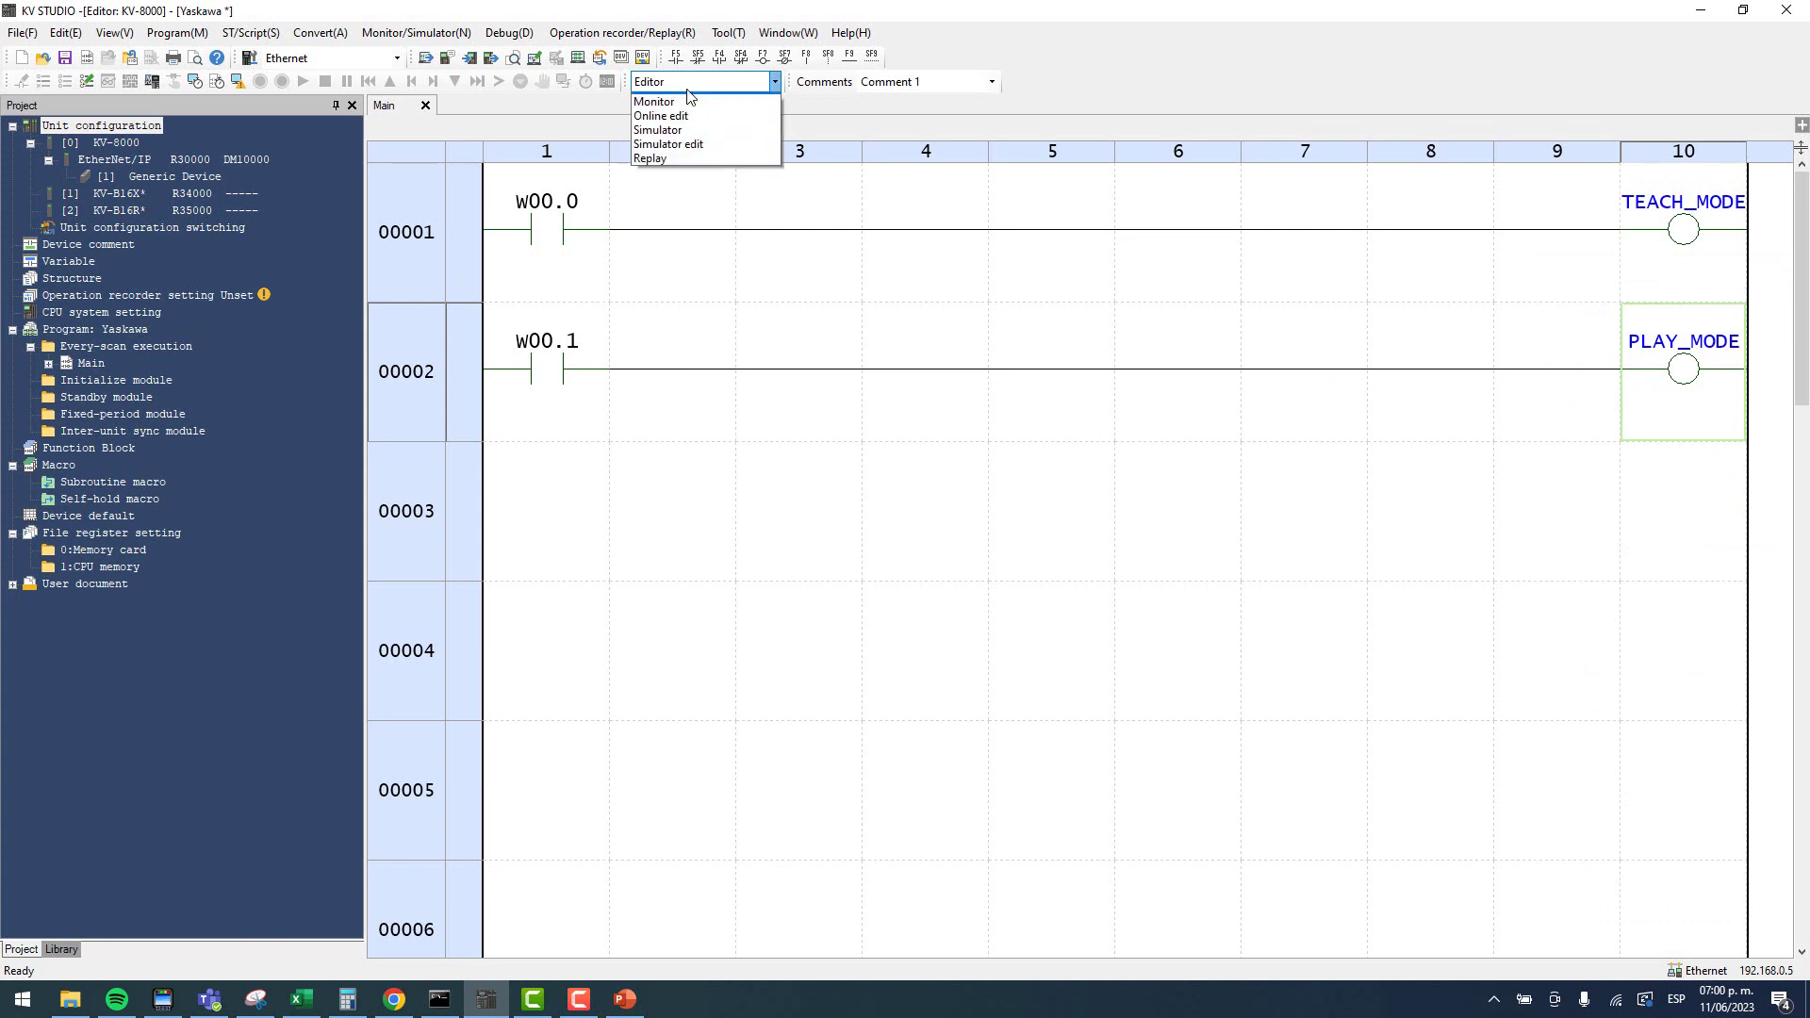
pyautogui.click(694, 111)
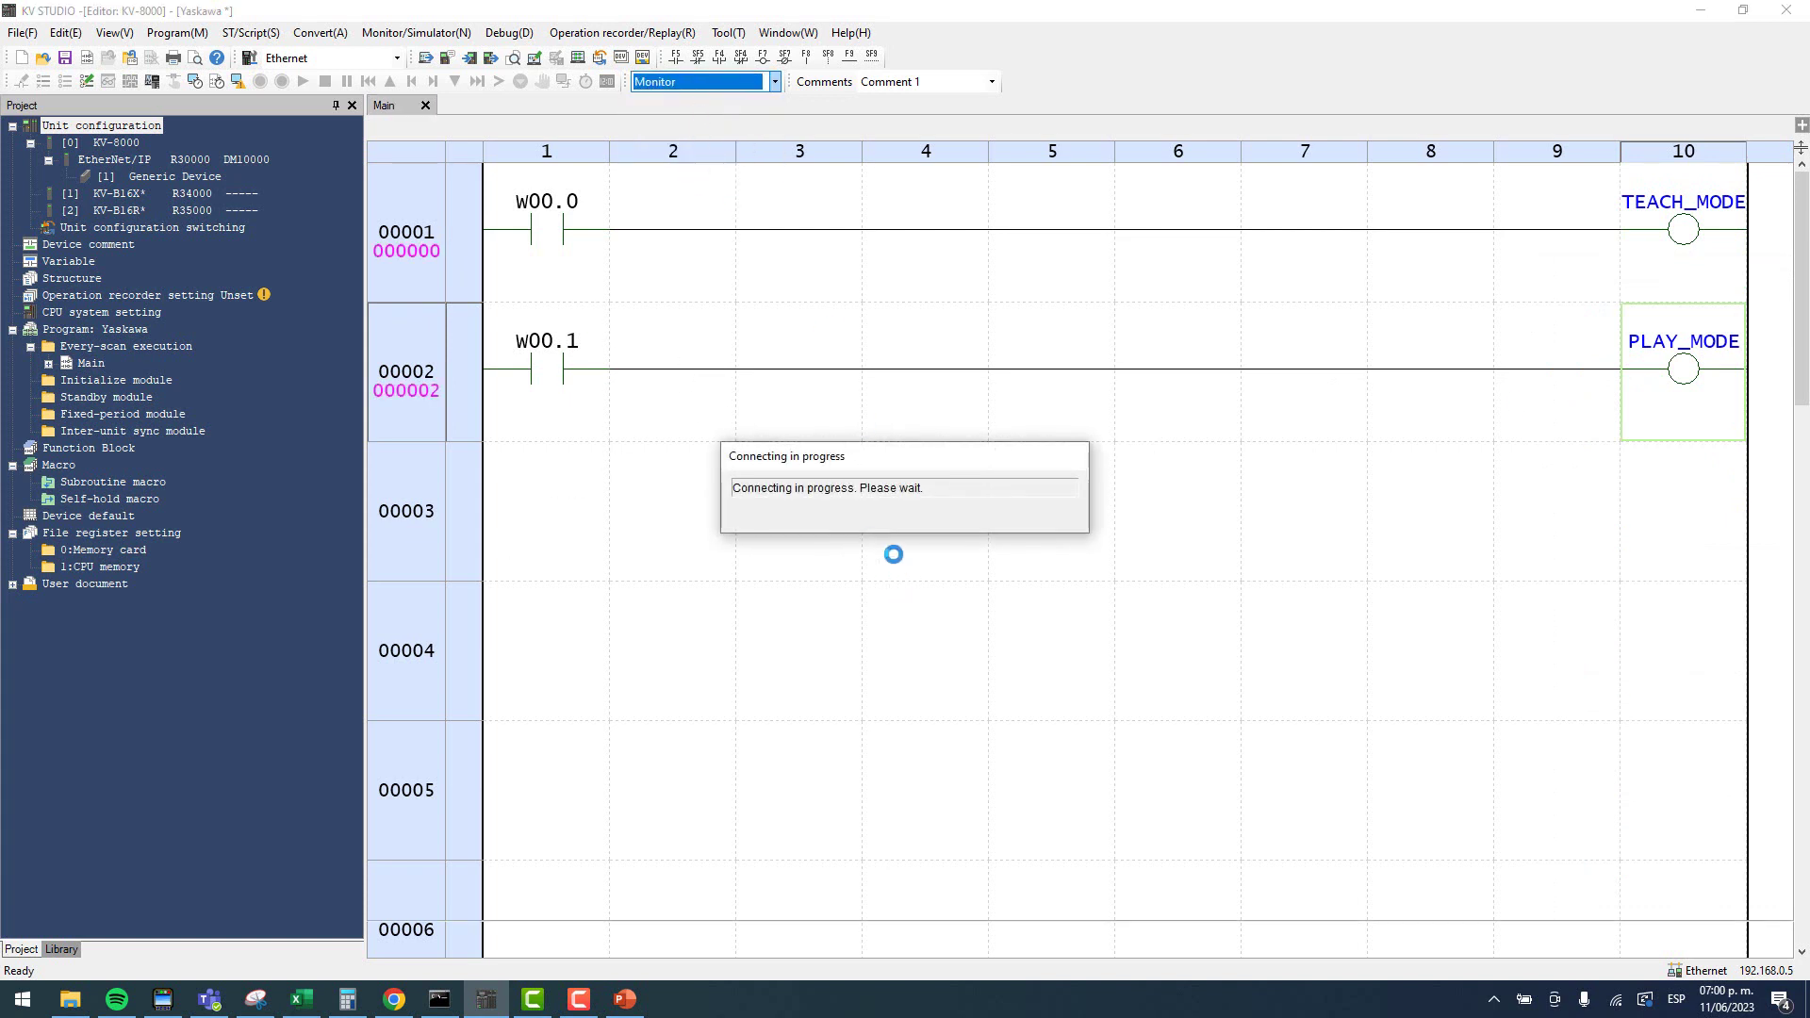
pyautogui.click(920, 517)
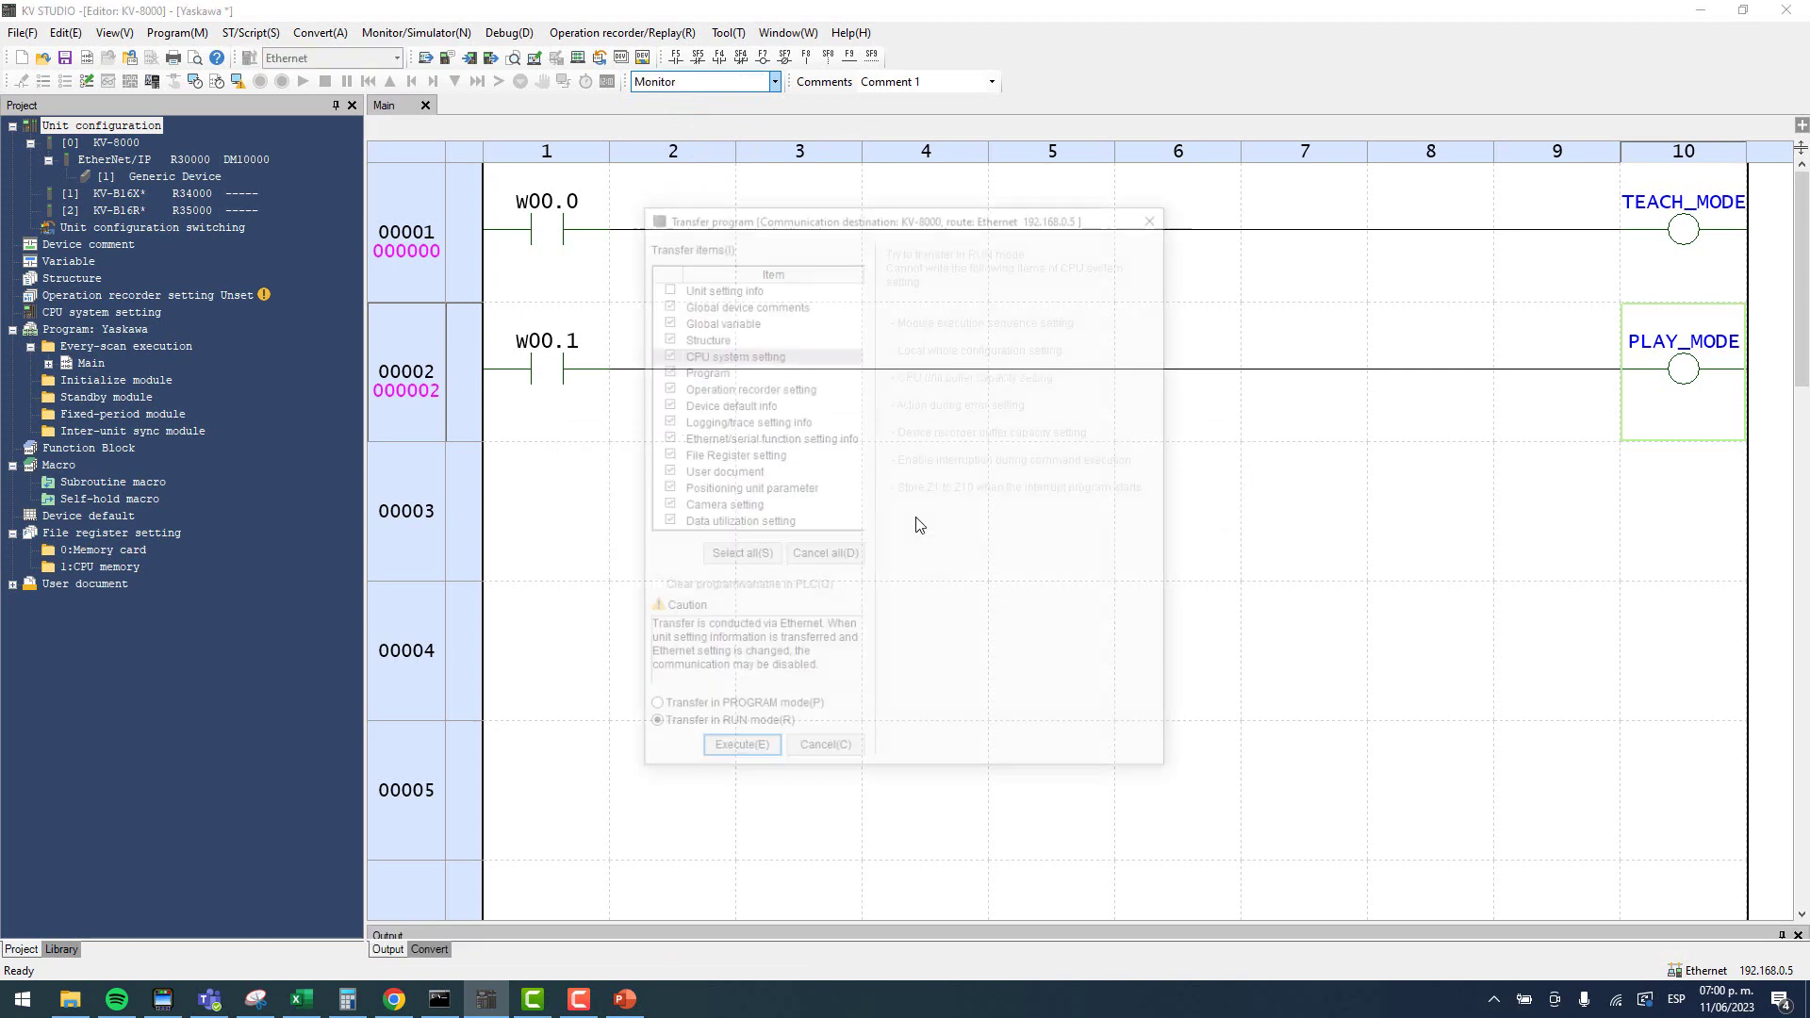
pyautogui.click(738, 564)
pyautogui.click(737, 753)
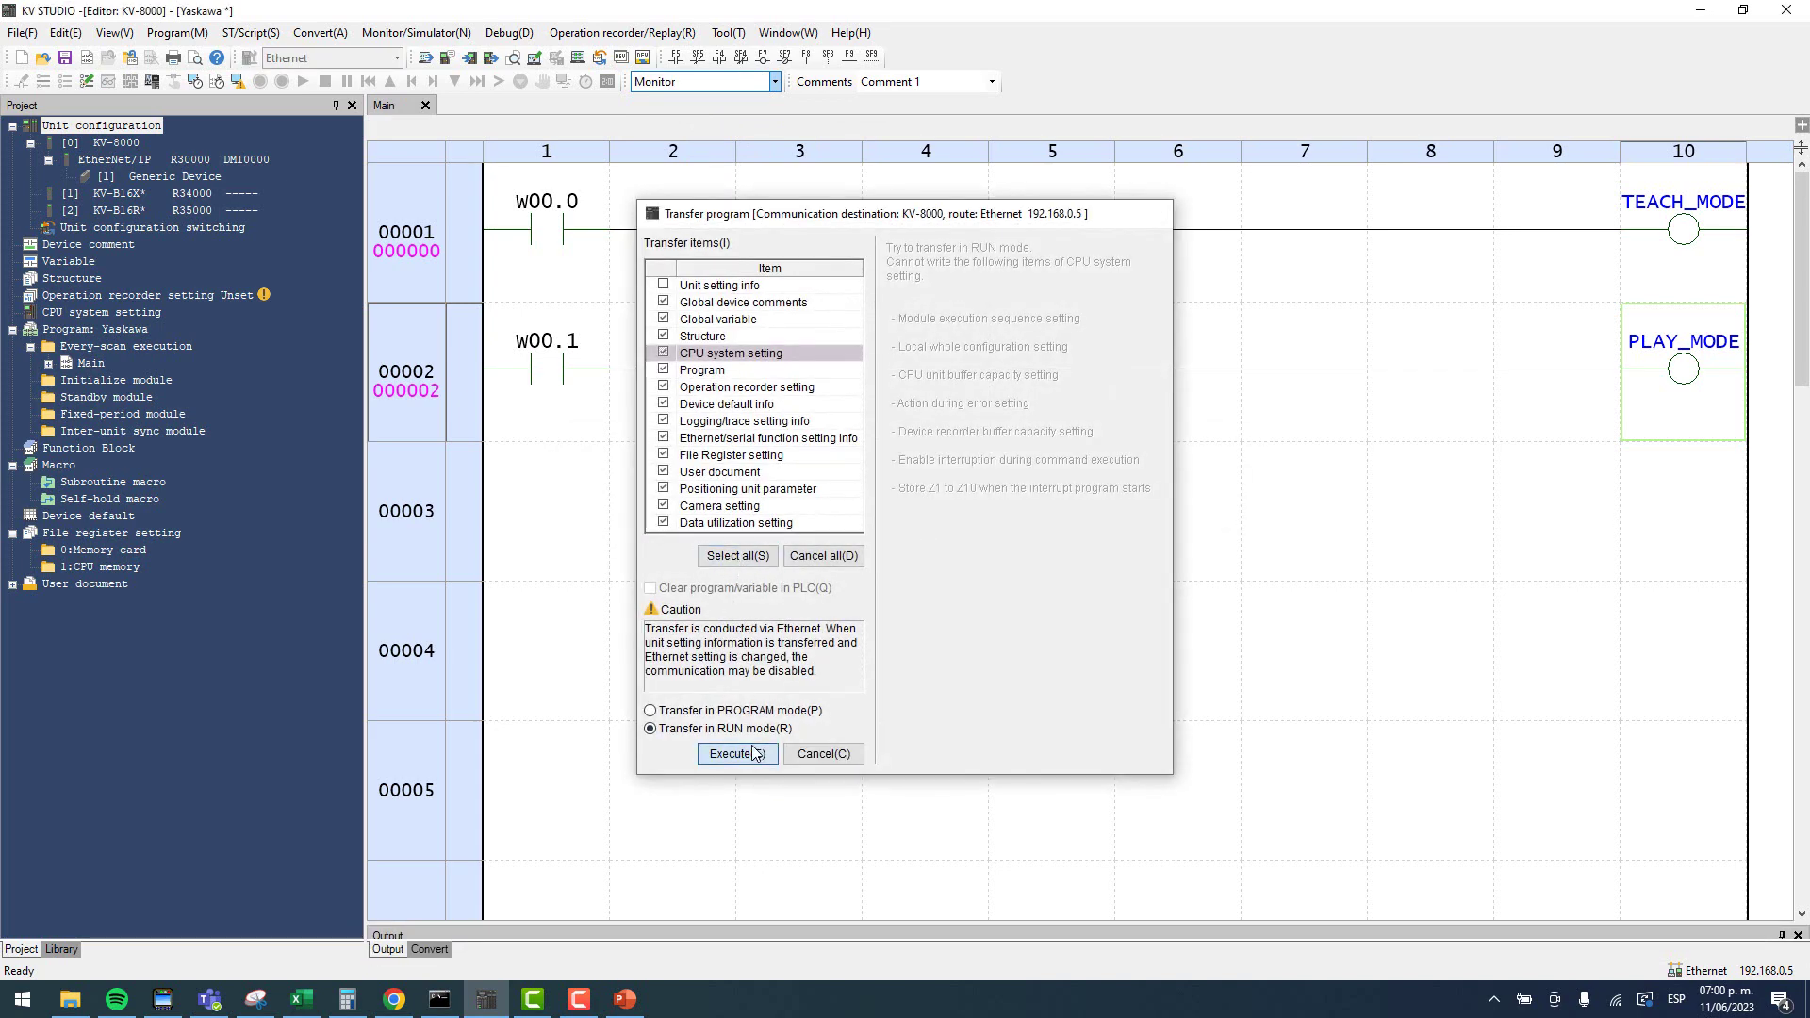
pyautogui.click(905, 567)
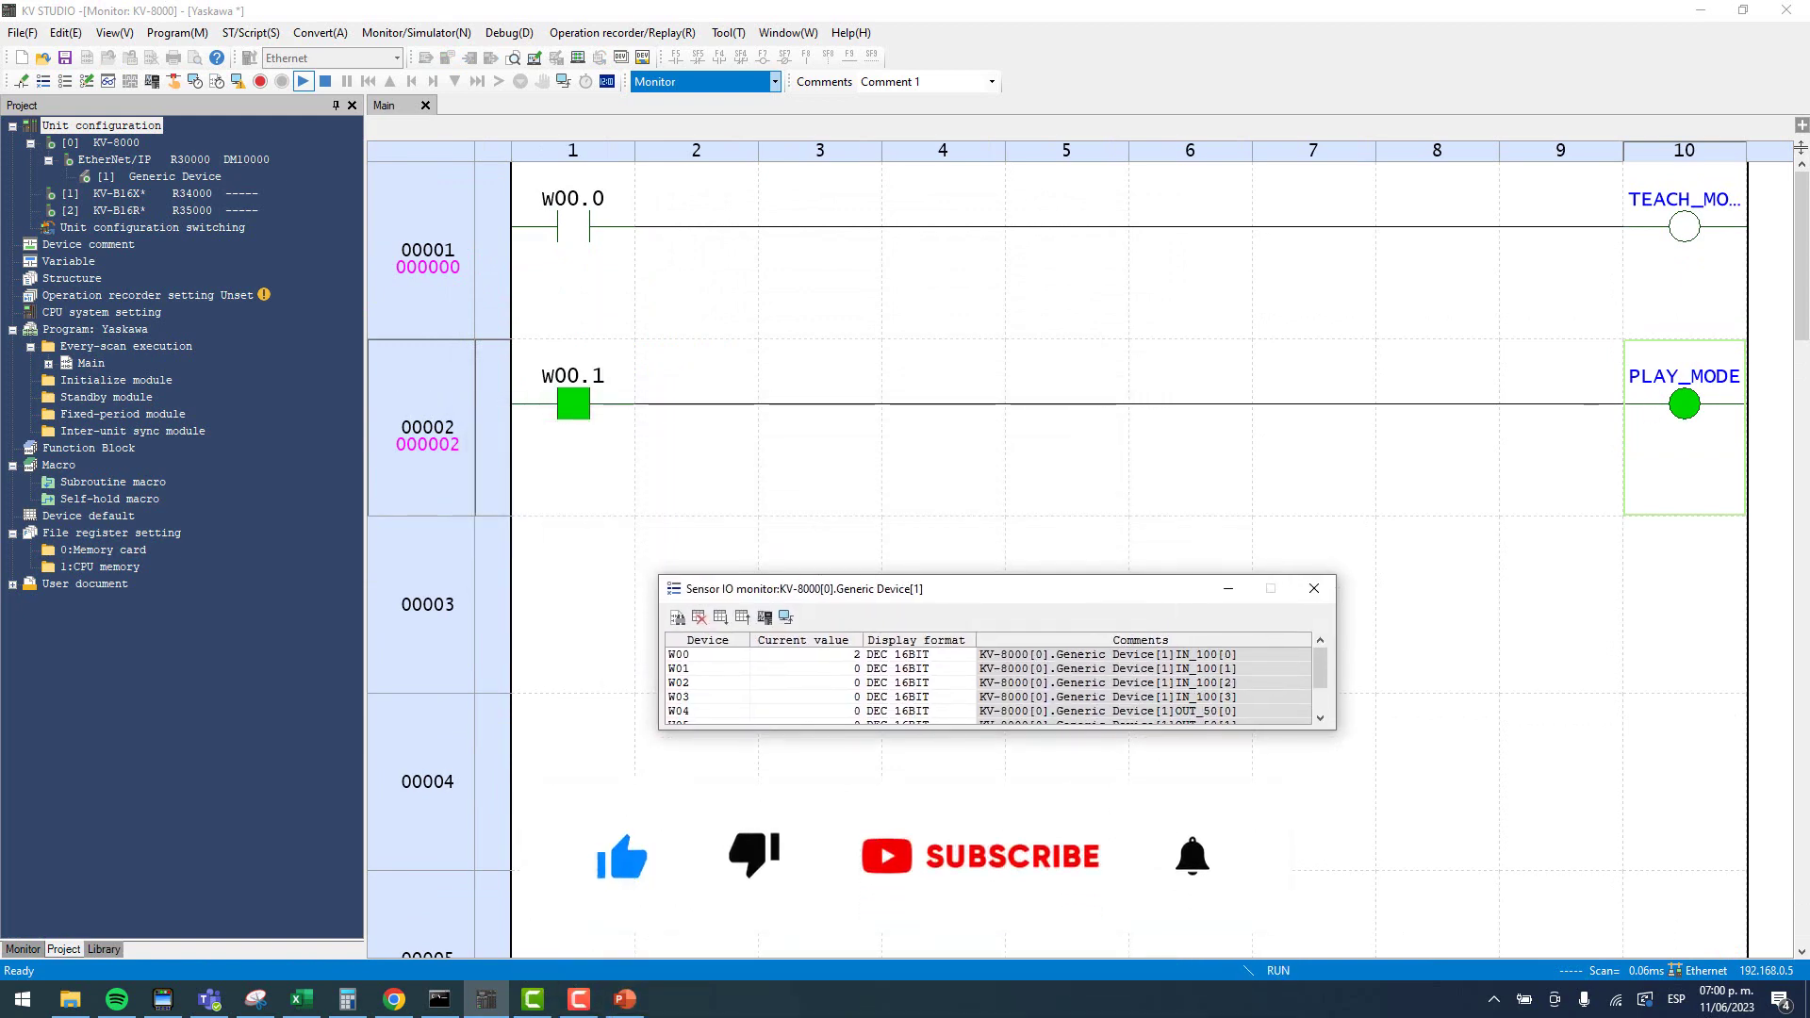
# Bring up the YRC1000 pendant beside the ladder and alternate the robot between TEACH and PLAY modes to test both coils, finishing in PLAY.
pyautogui.click(162, 999)
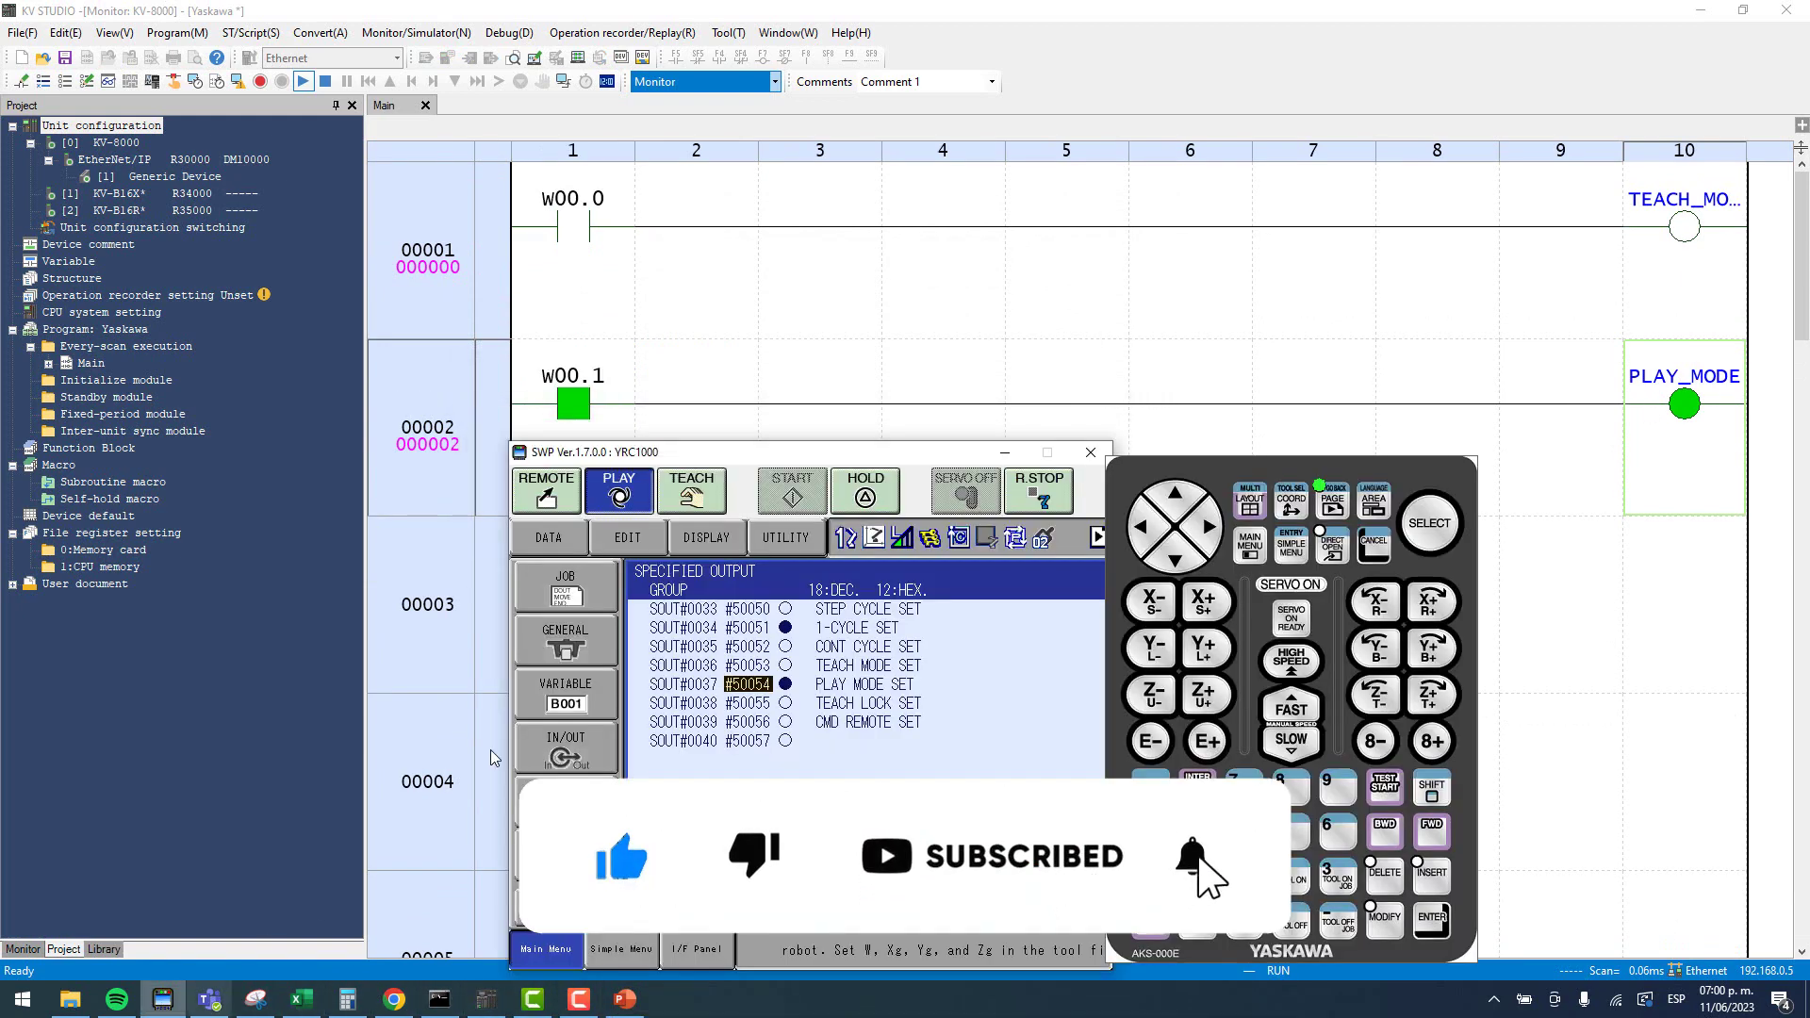
pyautogui.moveTo(1216, 462); pyautogui.dragTo(1247, 467)
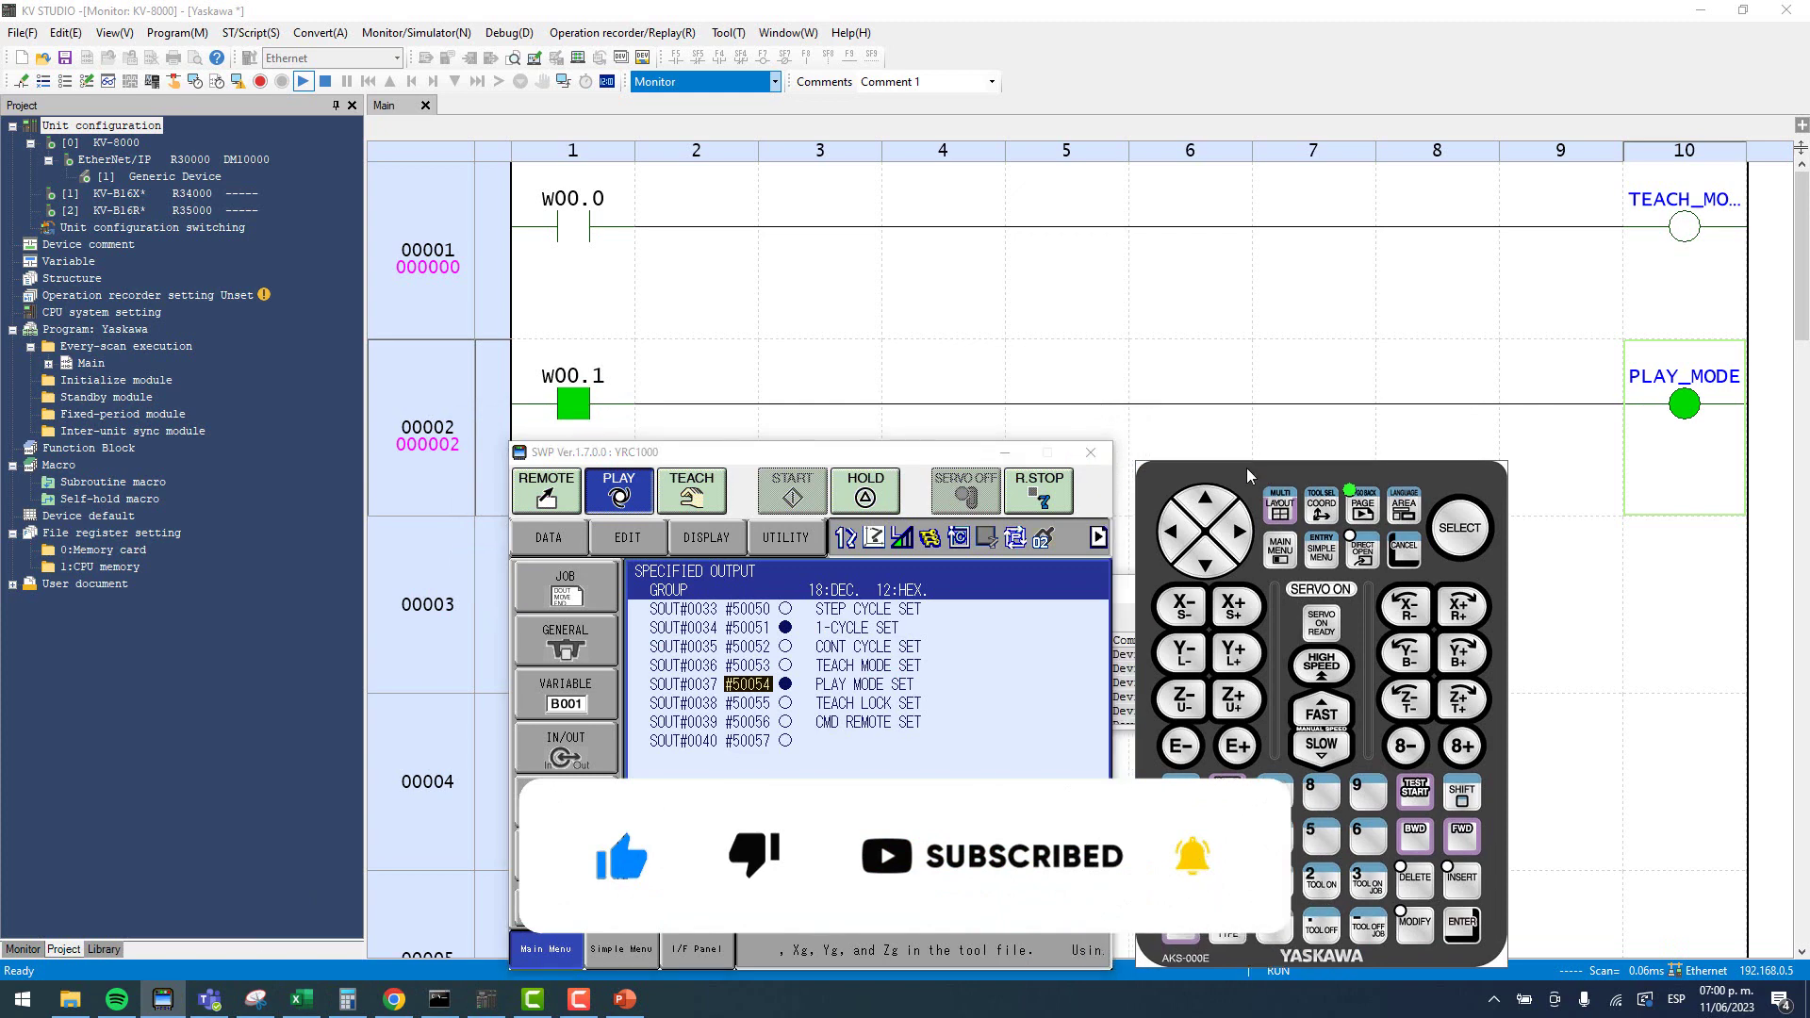
pyautogui.click(691, 490)
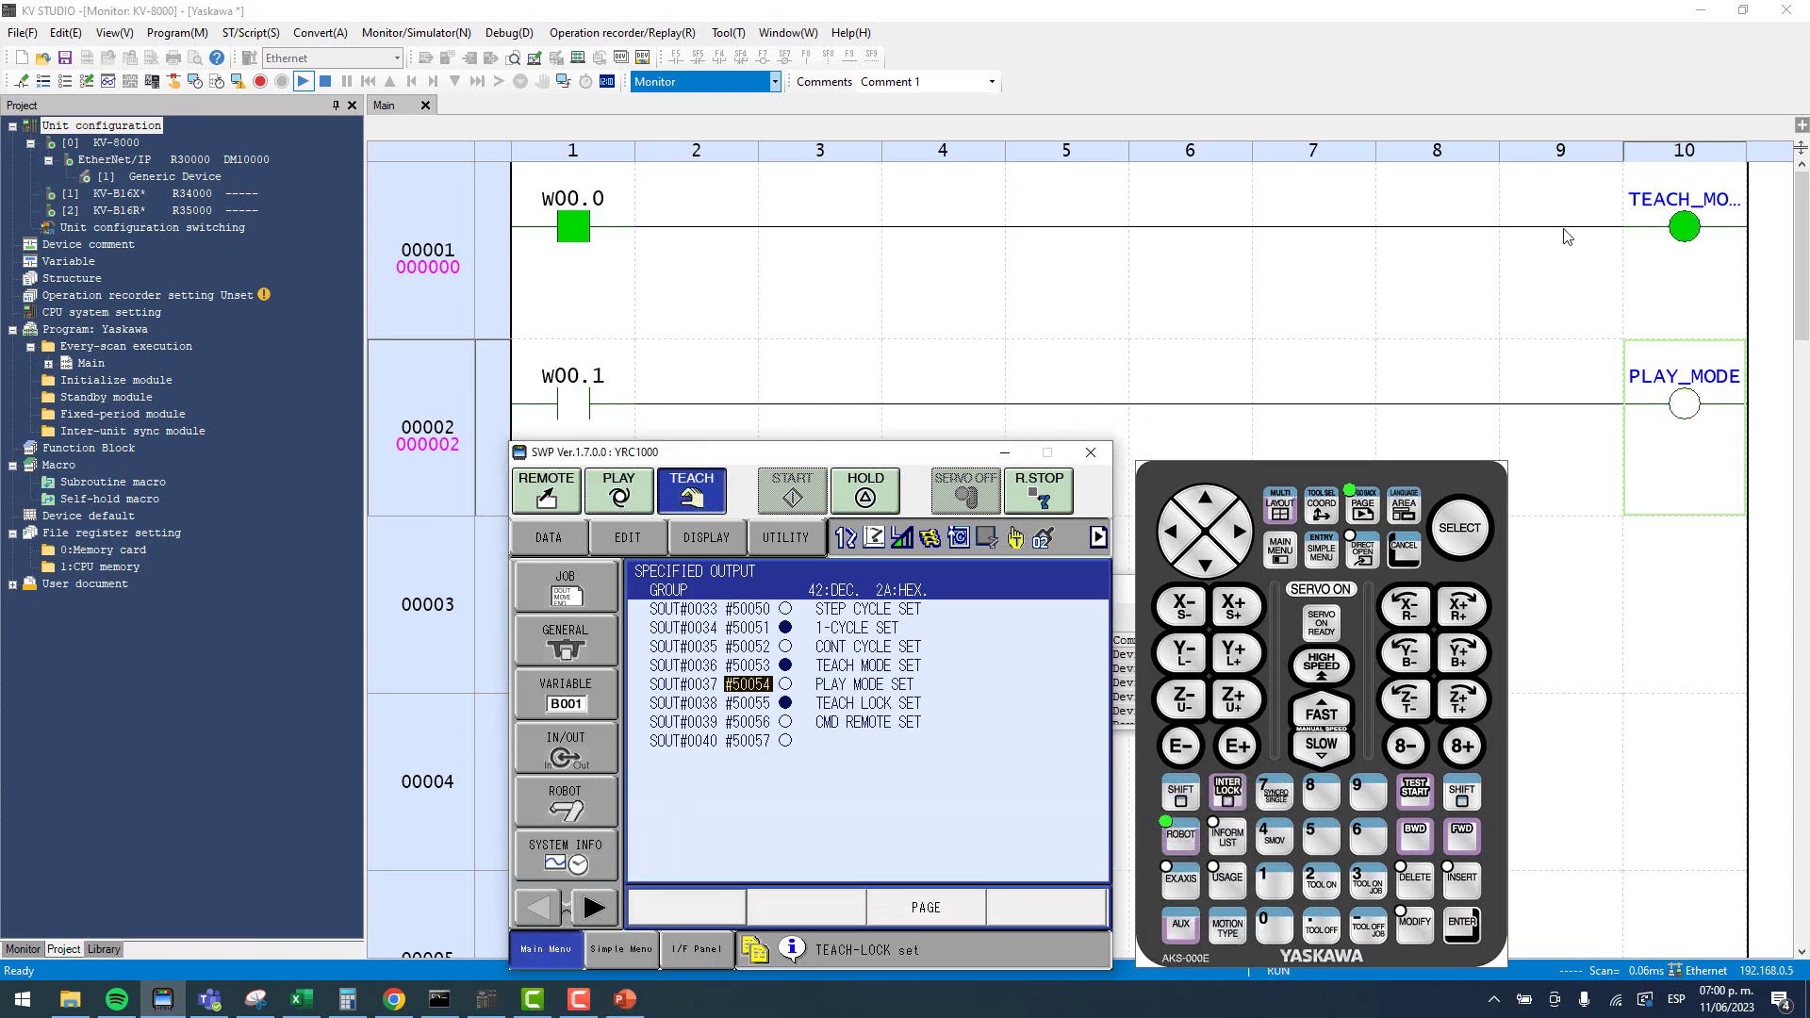
pyautogui.click(643, 501)
pyautogui.click(698, 502)
pyautogui.click(621, 501)
pyautogui.click(693, 495)
pyautogui.click(620, 495)
pyautogui.click(693, 495)
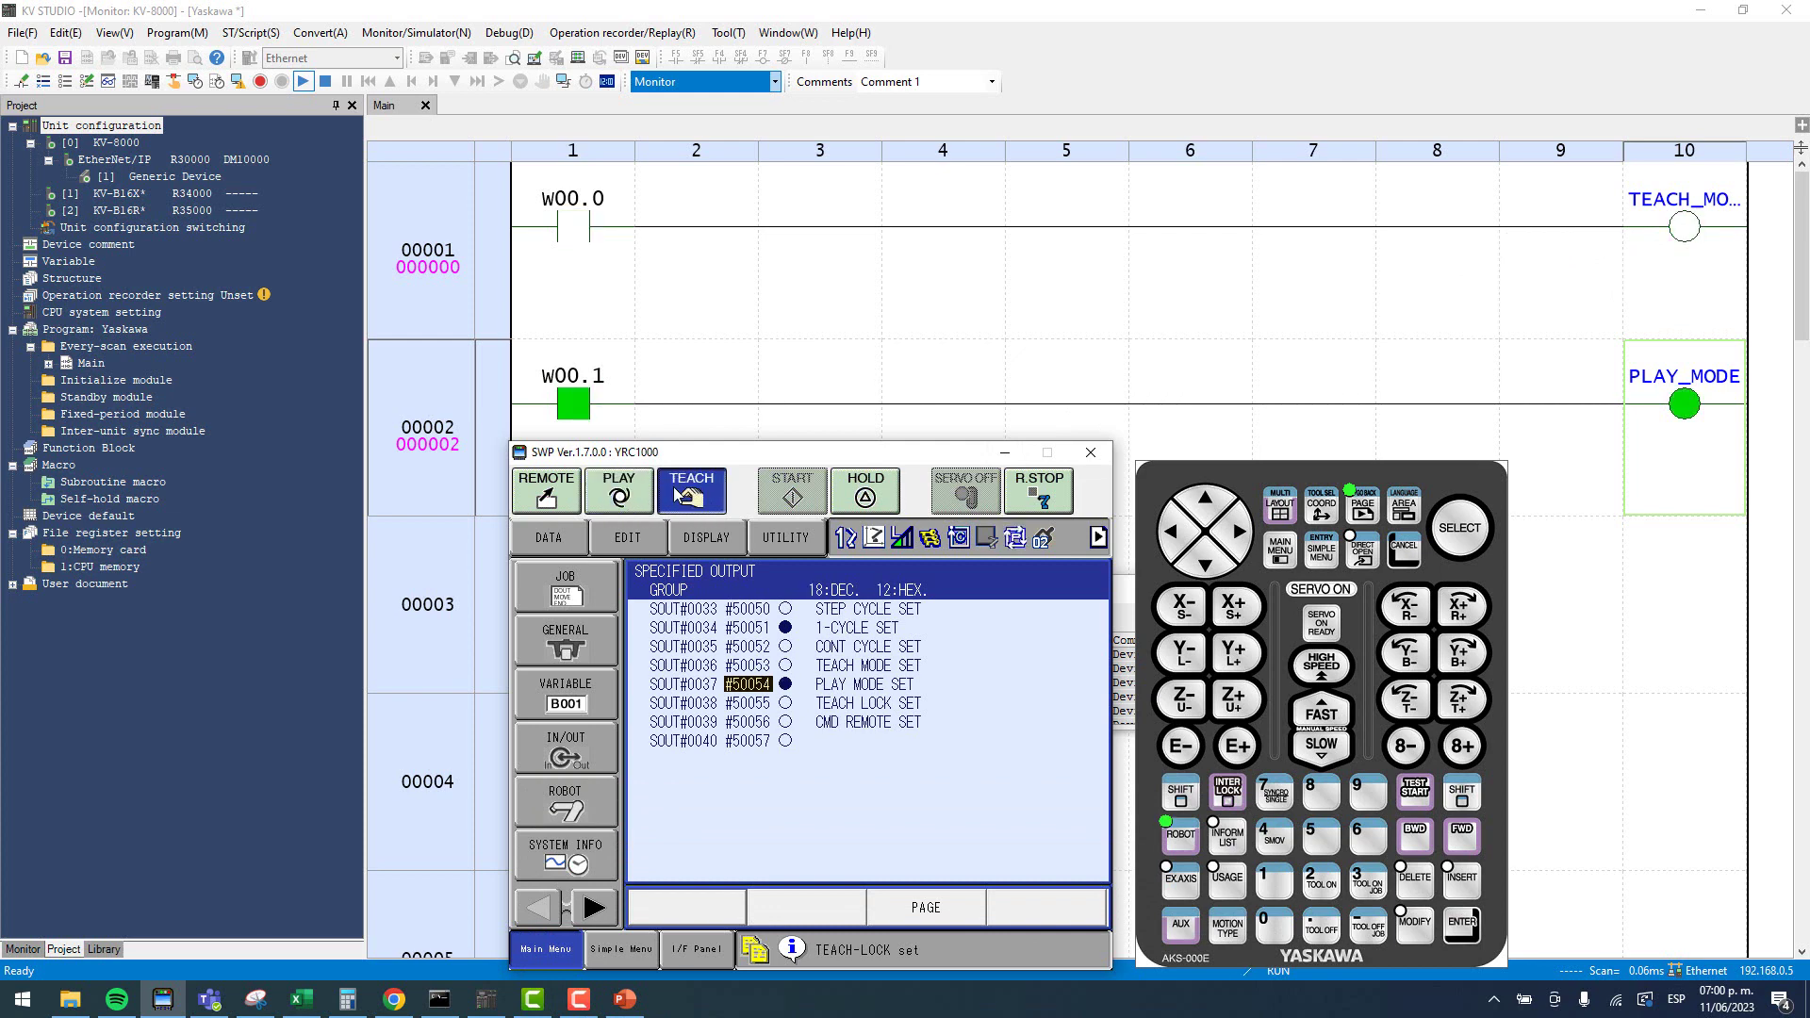
pyautogui.click(620, 495)
pyautogui.click(693, 495)
pyautogui.click(621, 495)
pyautogui.click(693, 495)
pyautogui.click(621, 495)
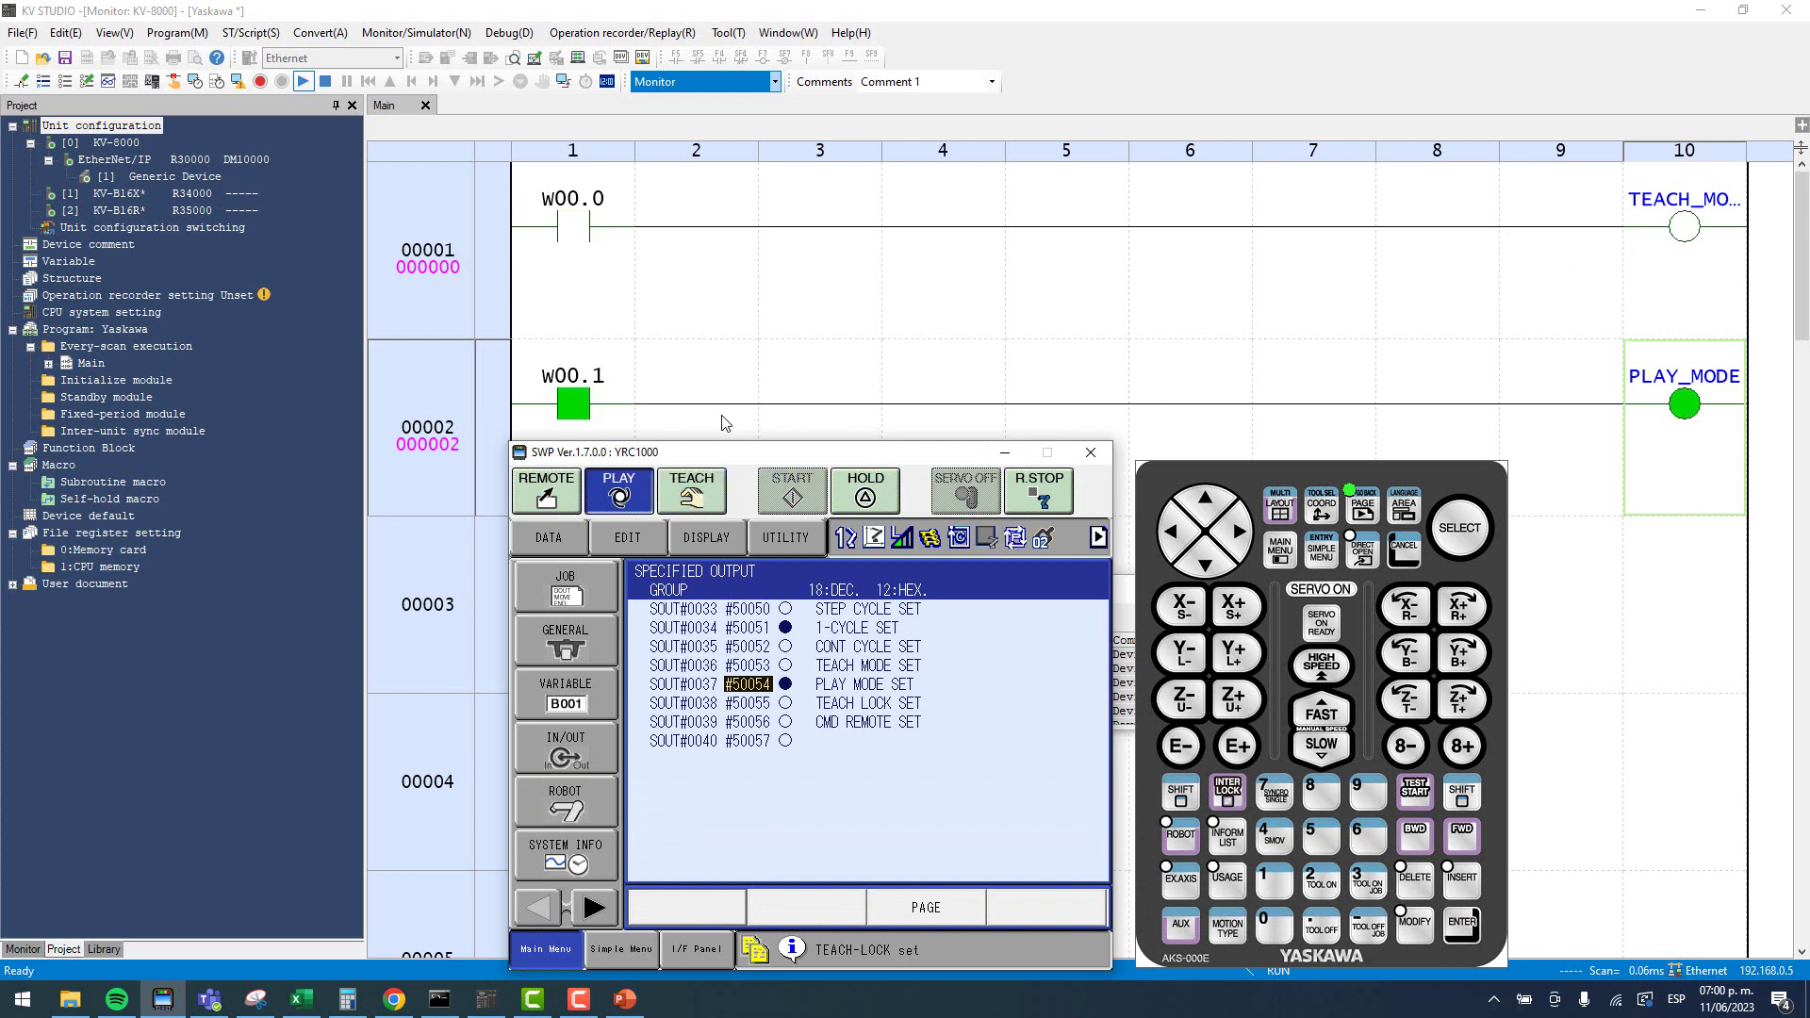
pyautogui.click(1004, 454)
pyautogui.click(1236, 415)
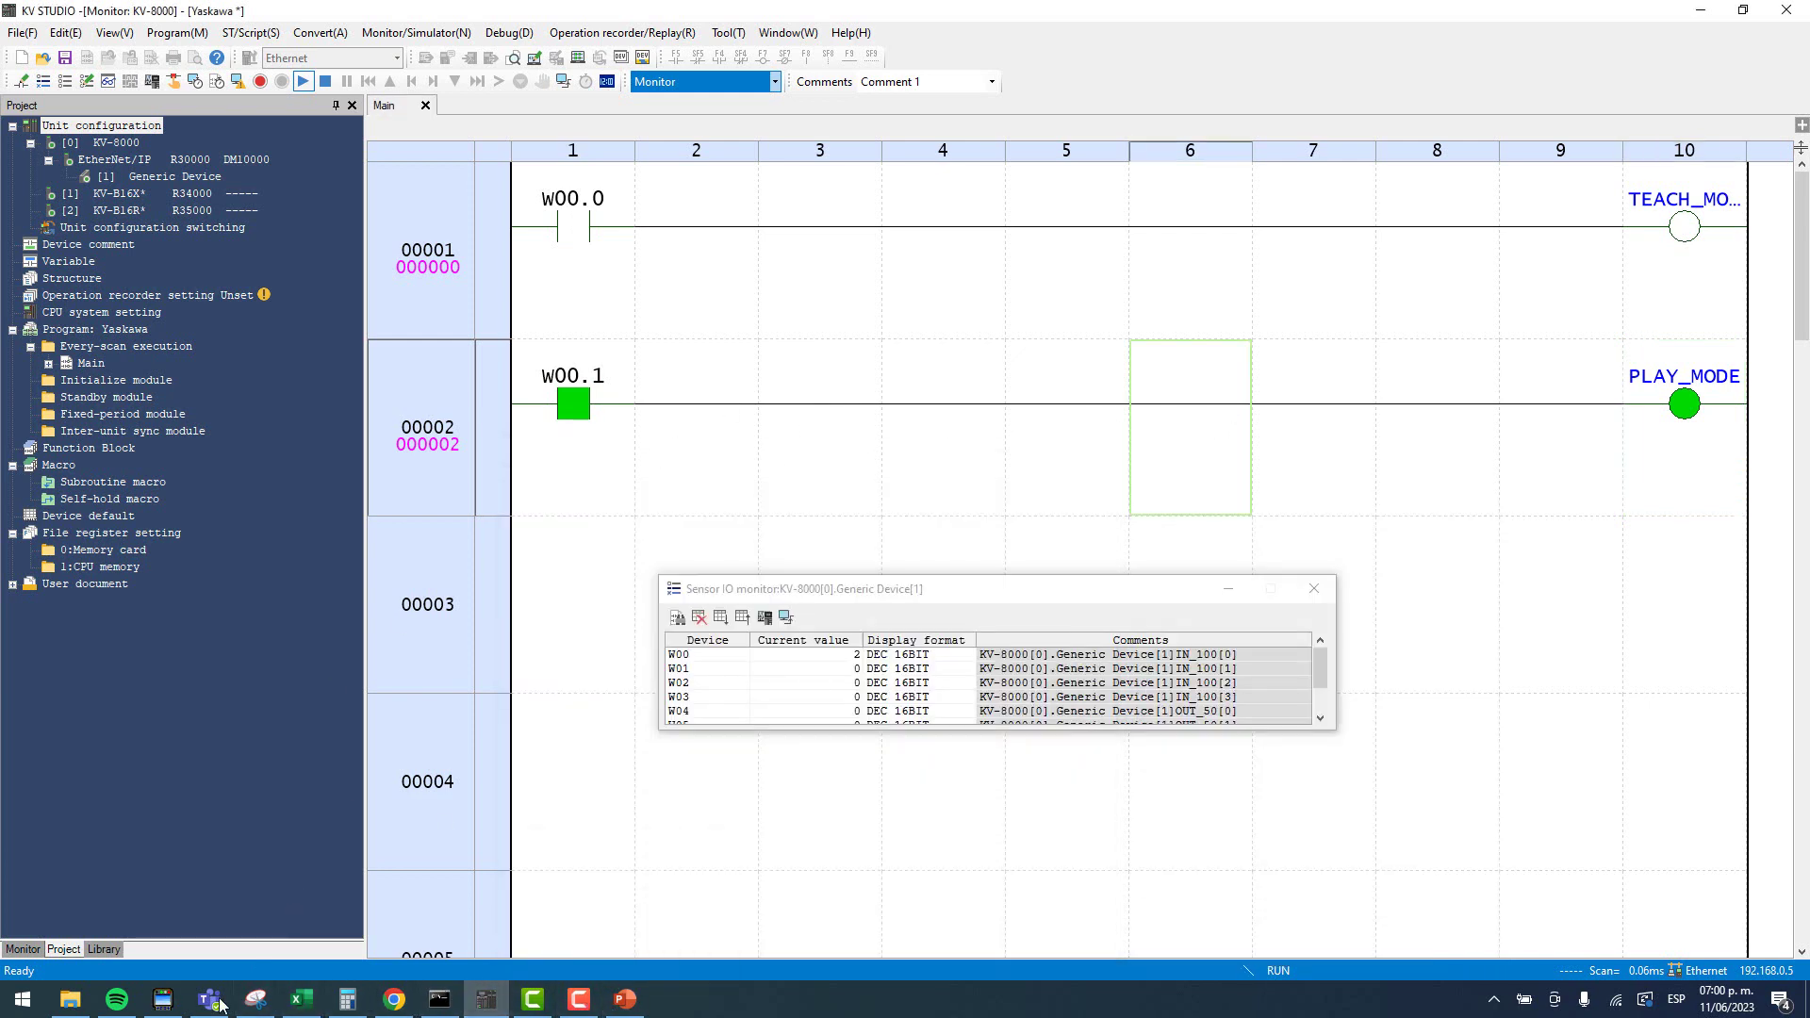
# Open the ladder editor on the YRC1000 pendant and find the rung linking #50053 to #30070 near the end of the user ladder.
pyautogui.click(162, 1000)
pyautogui.click(566, 749)
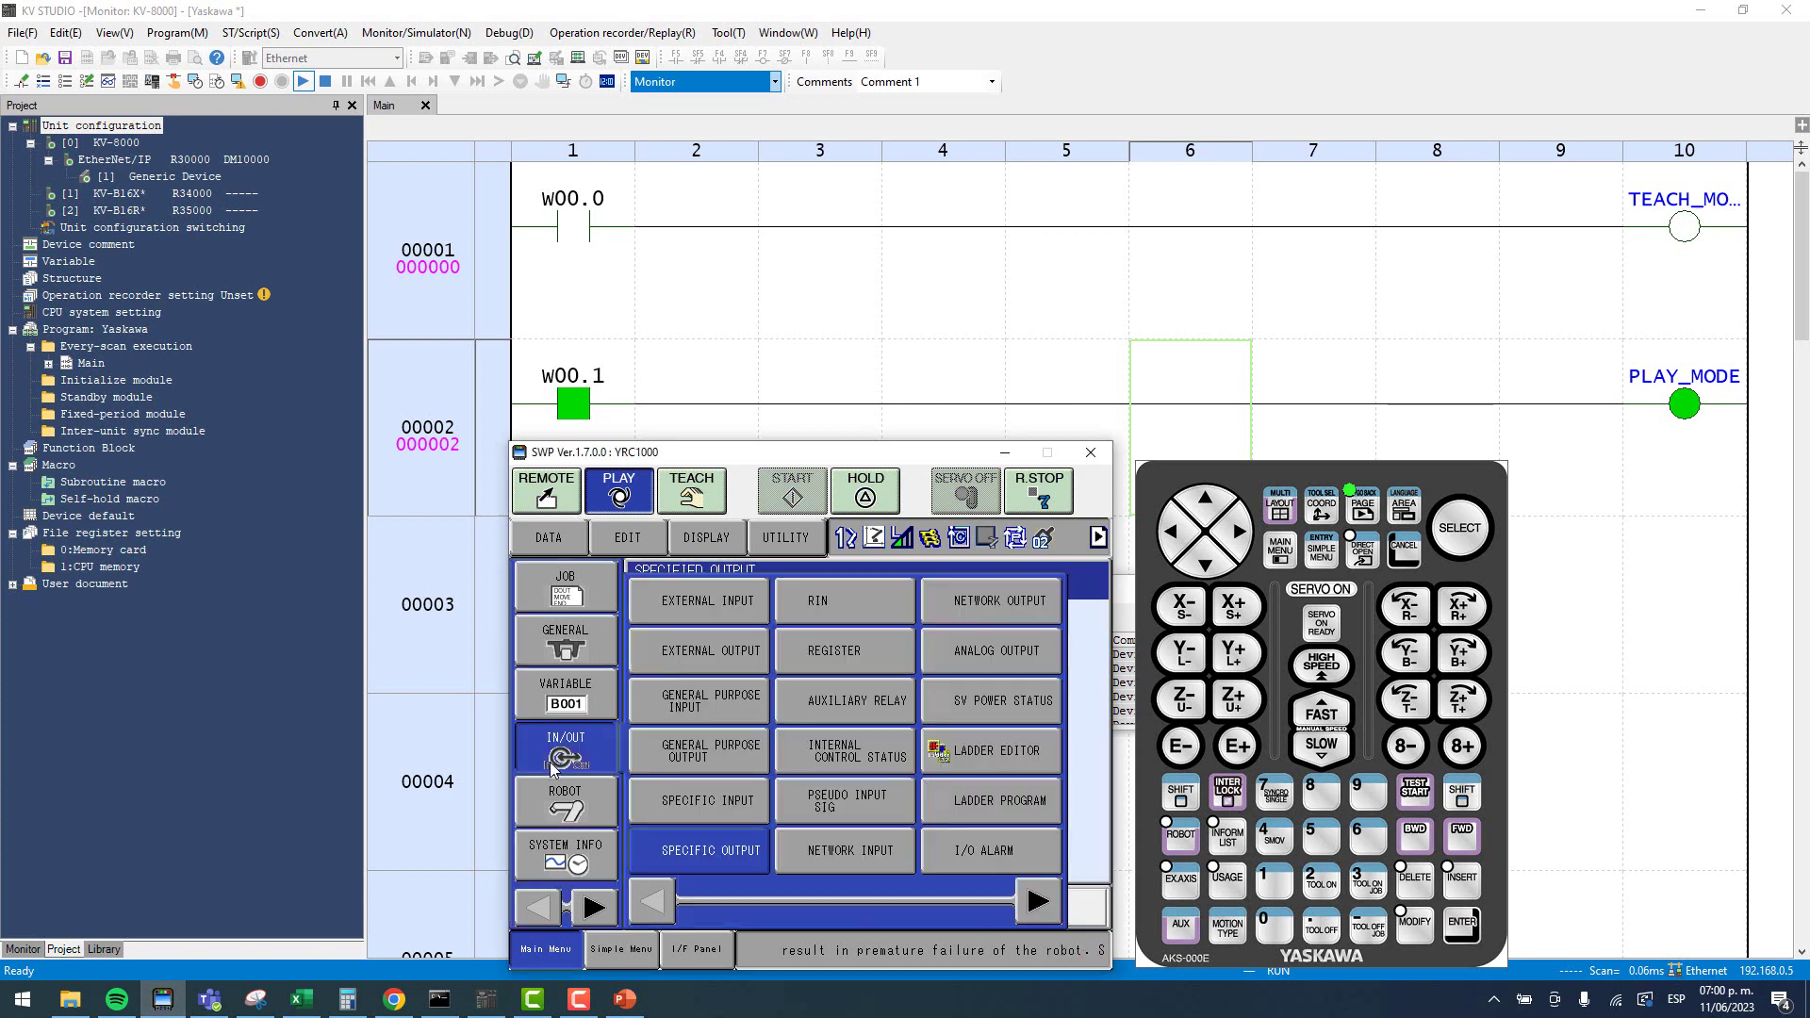
pyautogui.click(1002, 755)
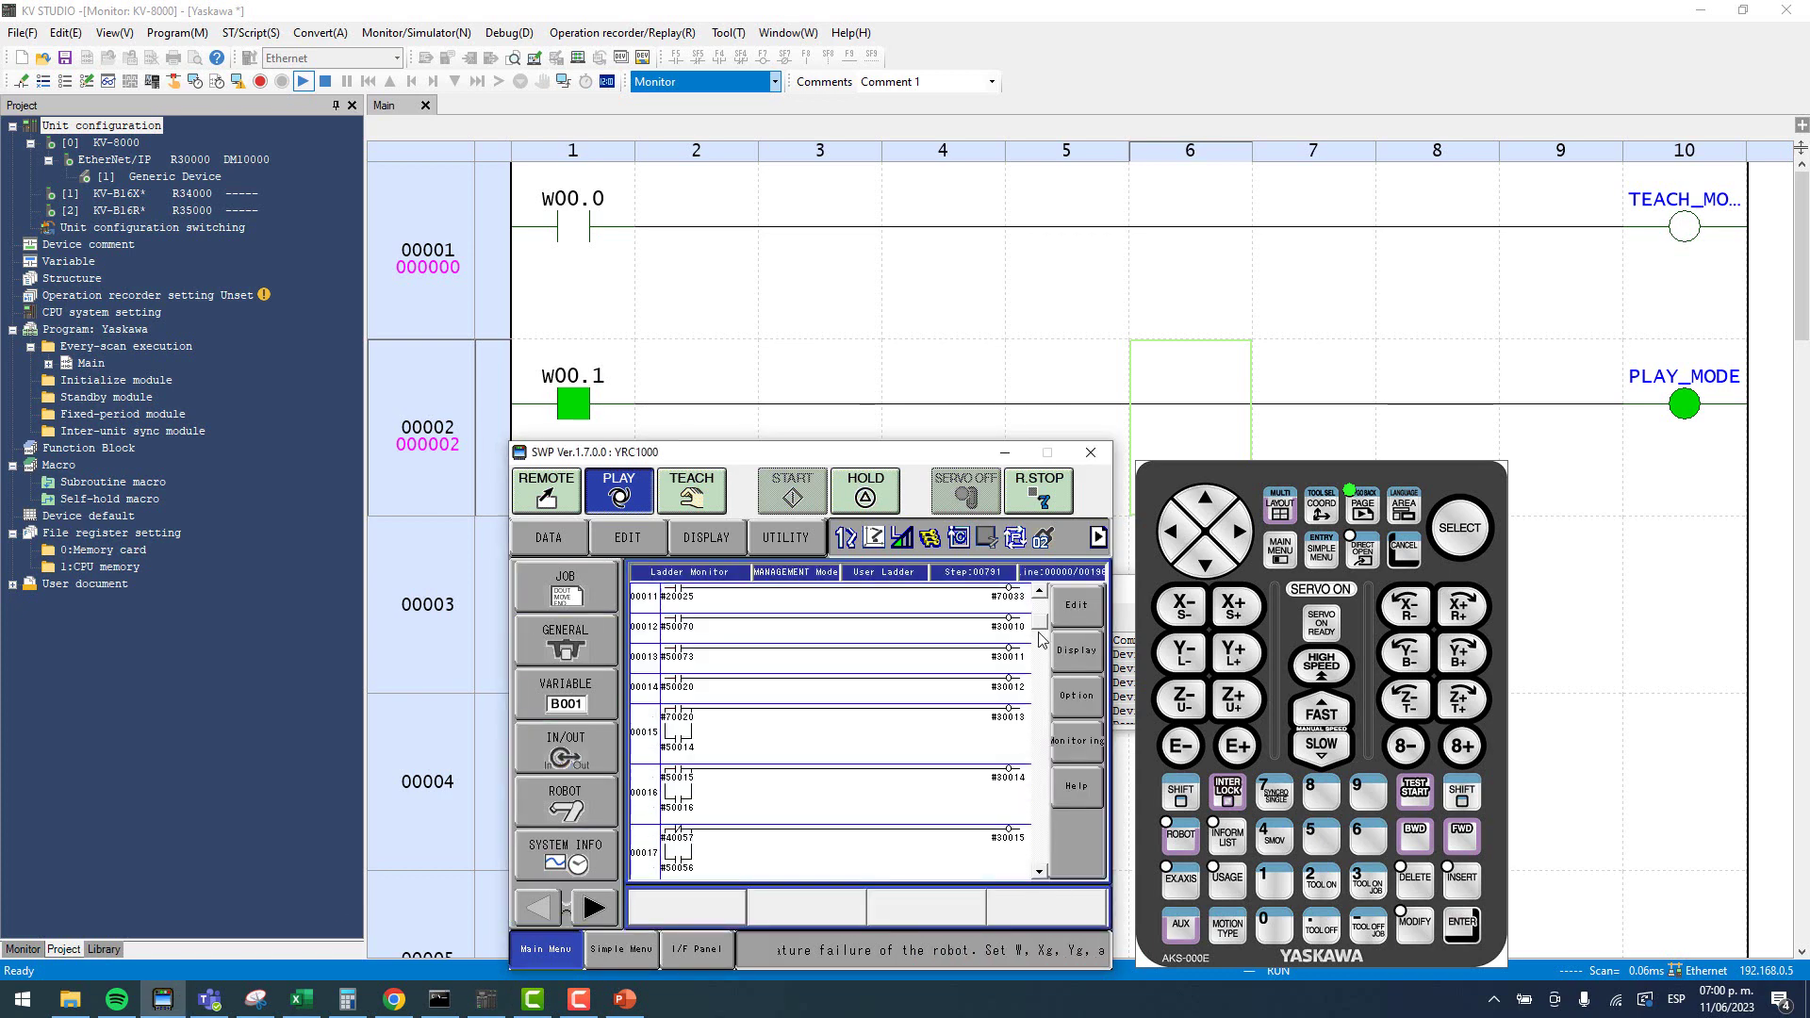
pyautogui.moveTo(1040, 614); pyautogui.dragTo(1036, 848)
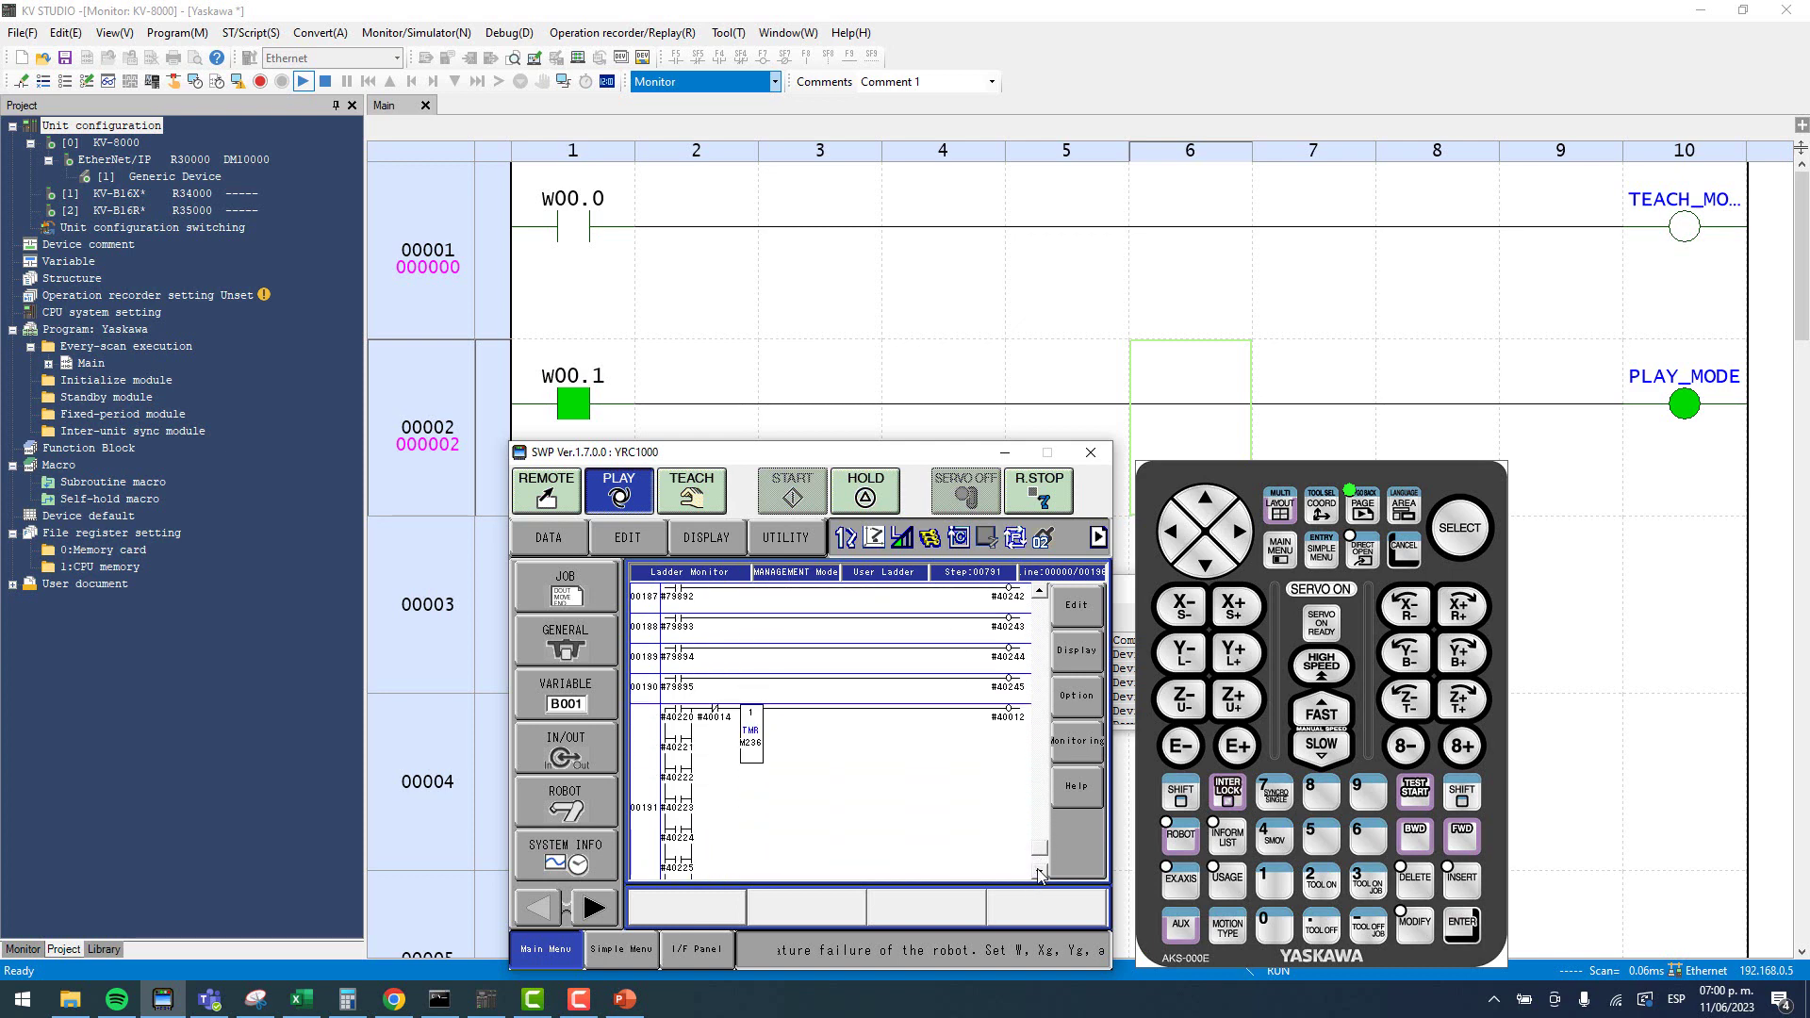
pyautogui.click(1039, 875)
pyautogui.click(680, 671)
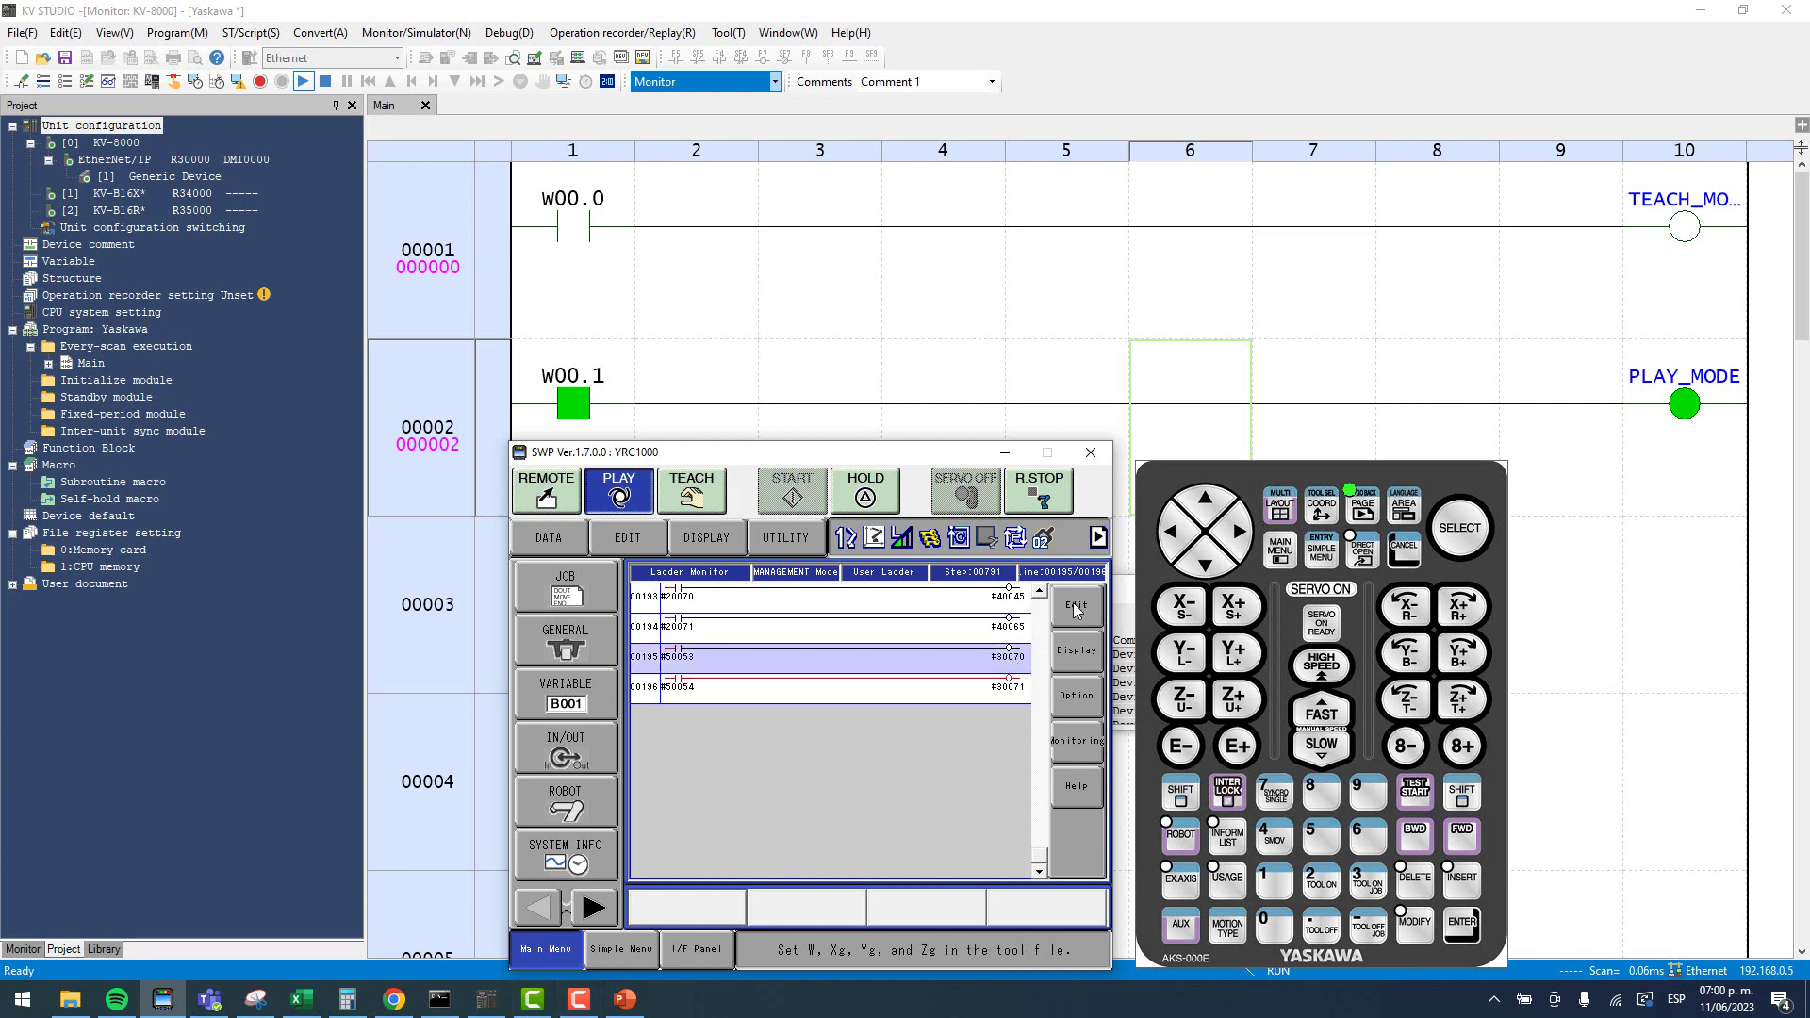
# Compare the robot's #50053 and #50054 rungs with contacts W00.0 and W00.1 in the KV STUDIO ladder.
pyautogui.click(582, 237)
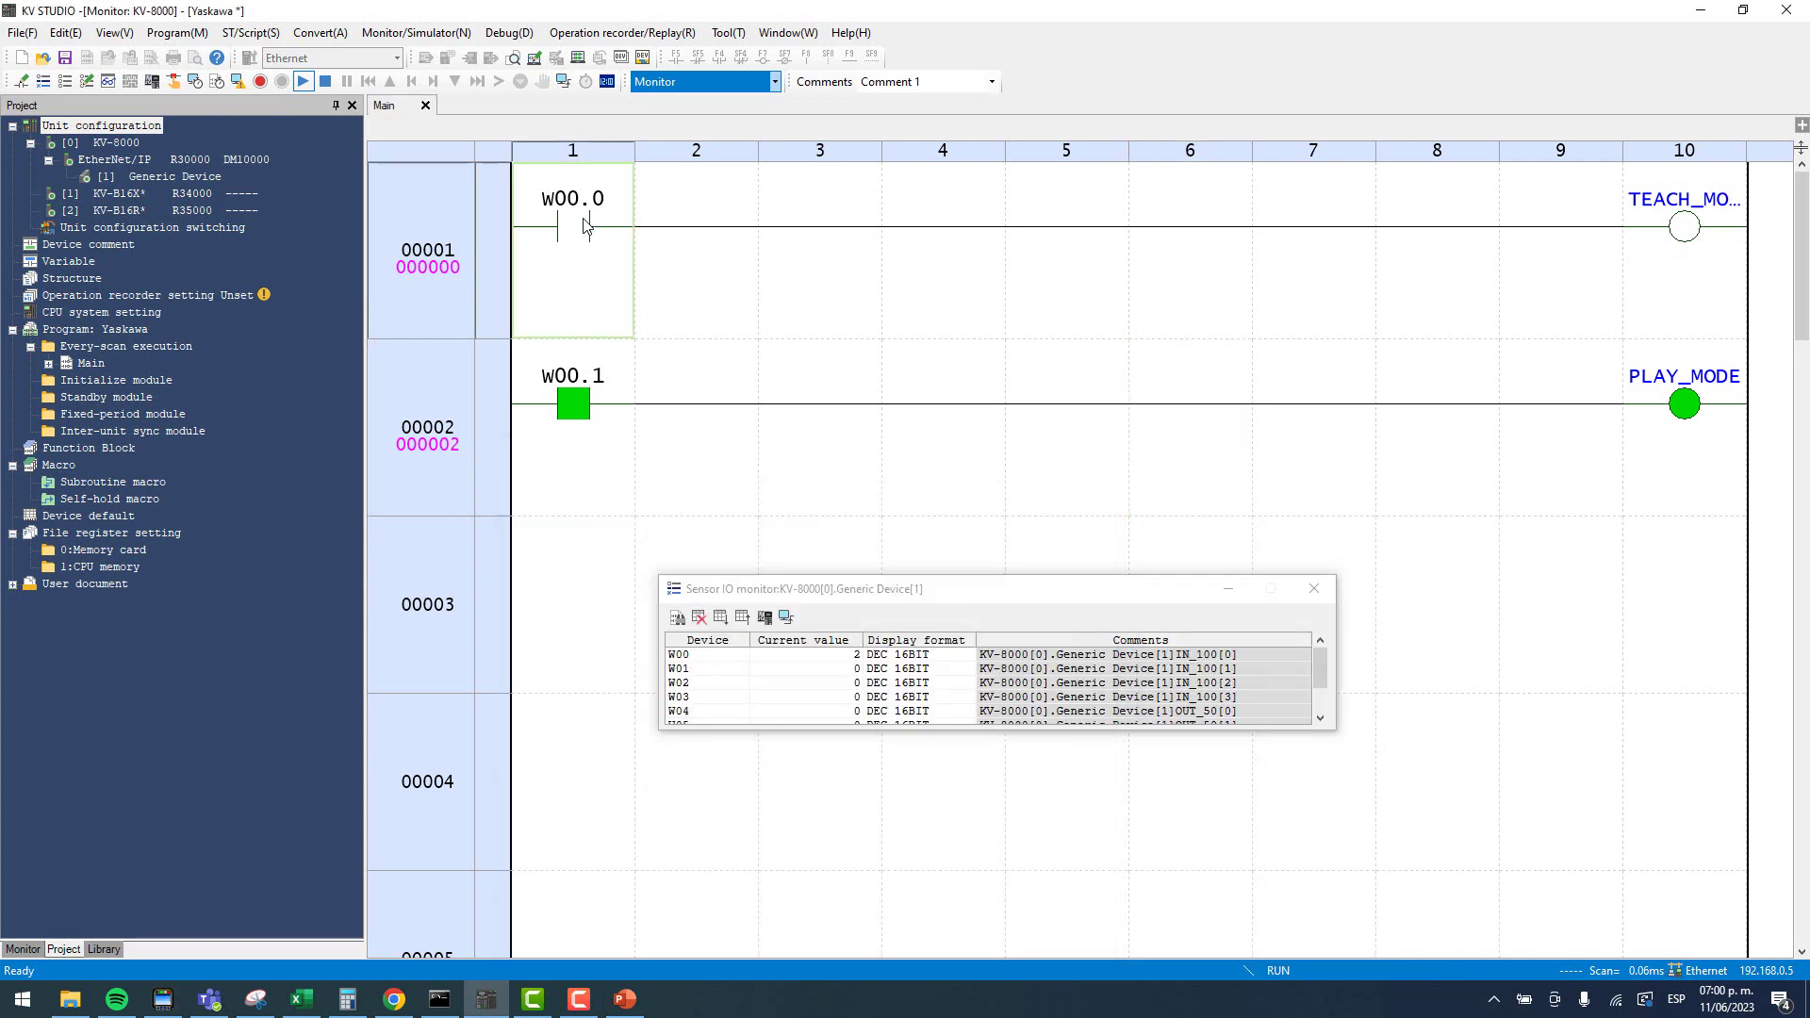
pyautogui.hotkey('alt', 'Tab')
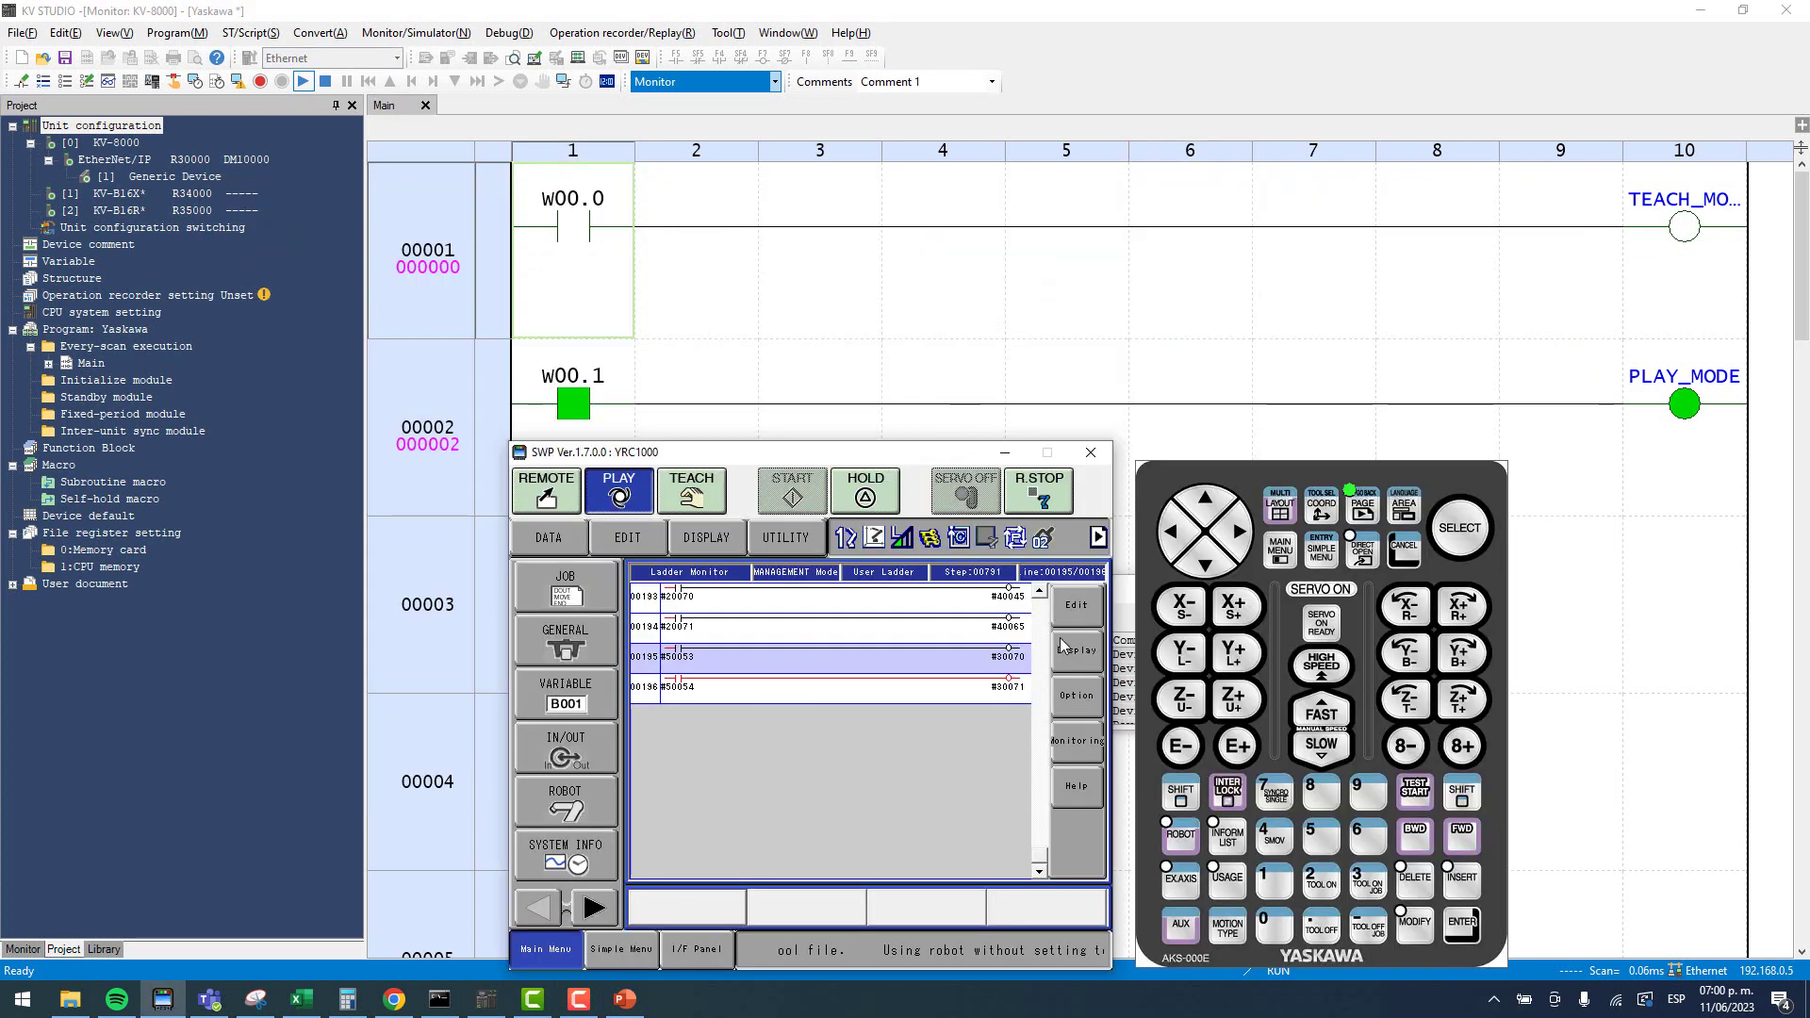
pyautogui.click(581, 404)
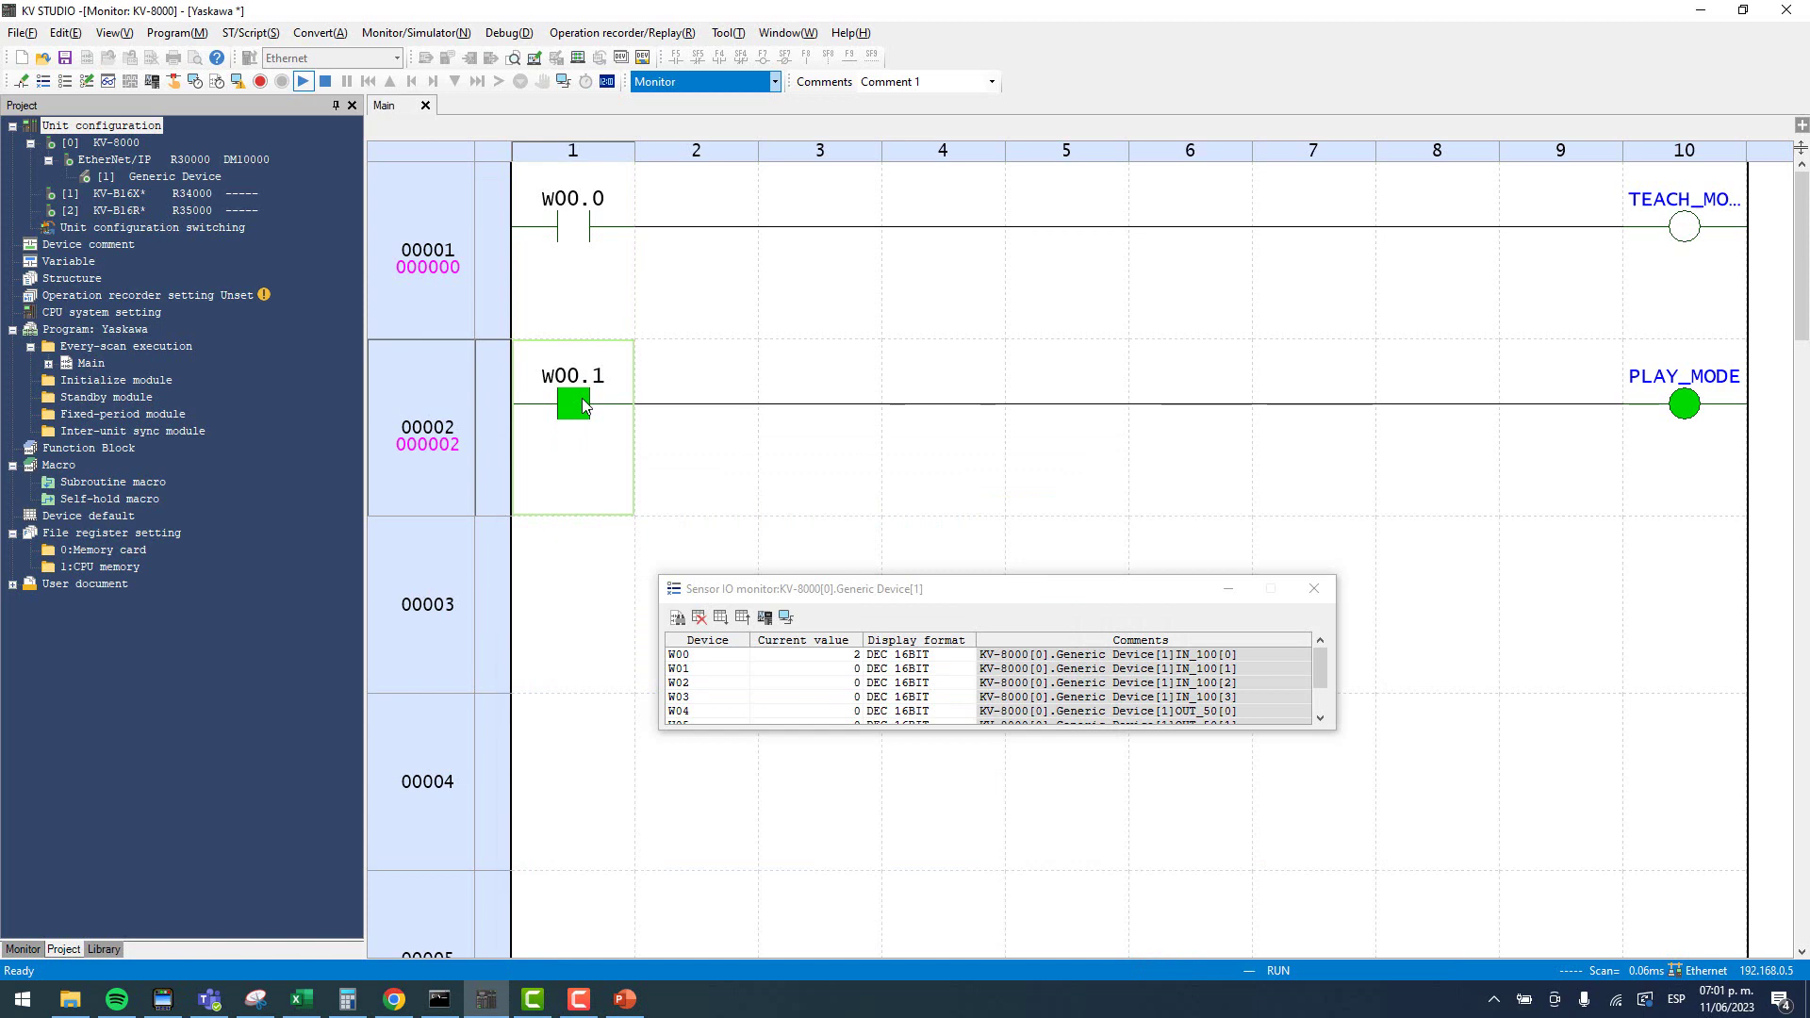
pyautogui.hotkey('alt', 'Tab')
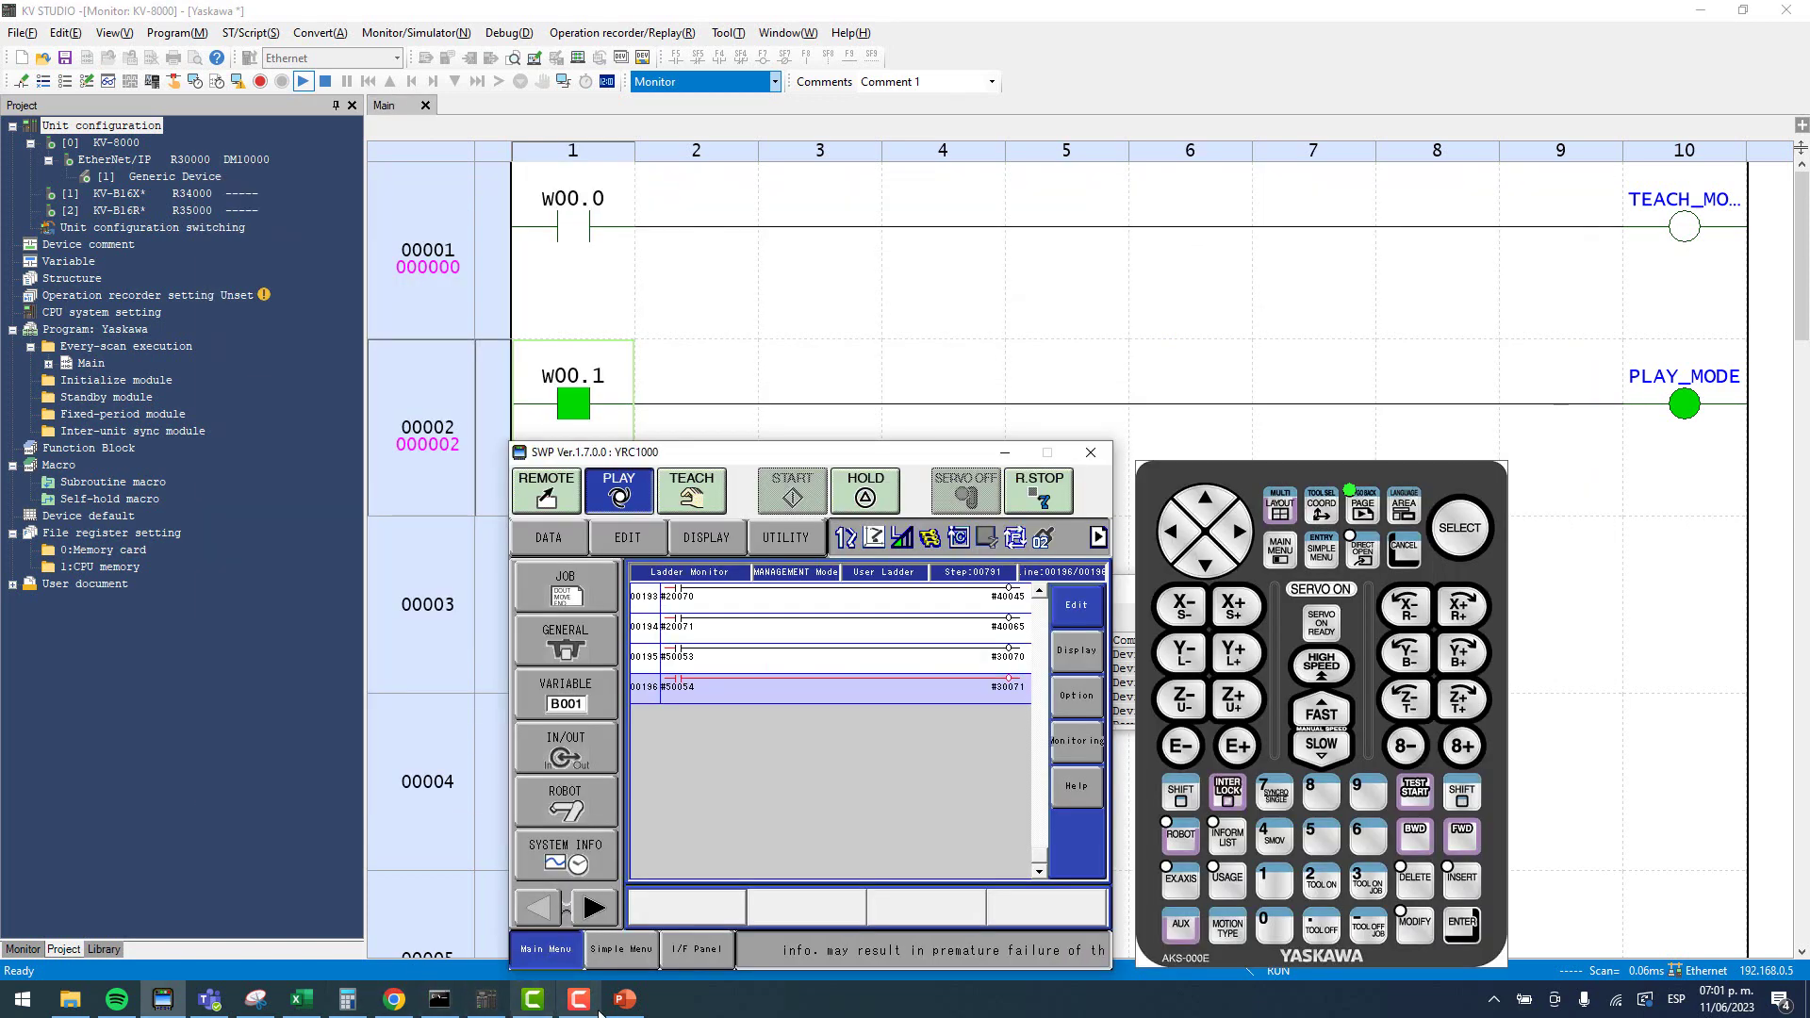
# Switch to PowerPoint and review the Objetivo slide's points about Servo On/Off and the teach and play outputs.
pyautogui.click(623, 988)
pyautogui.click(172, 479)
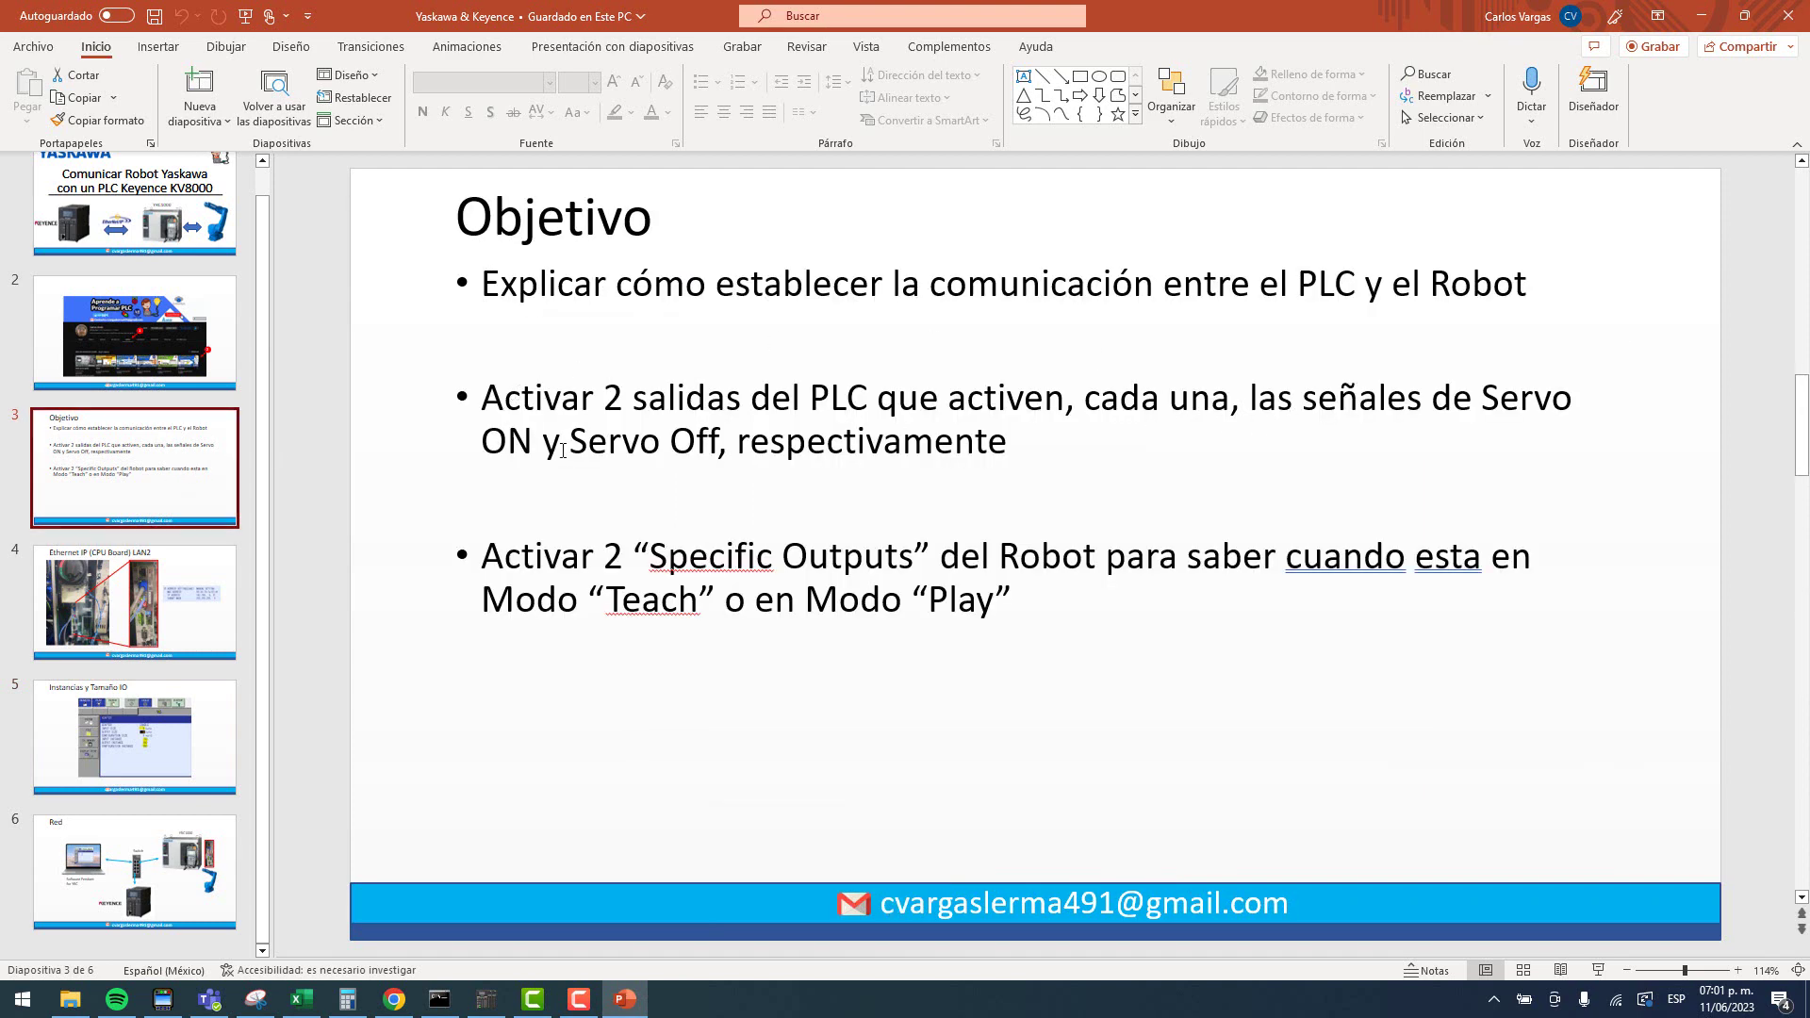
pyautogui.click(1702, 15)
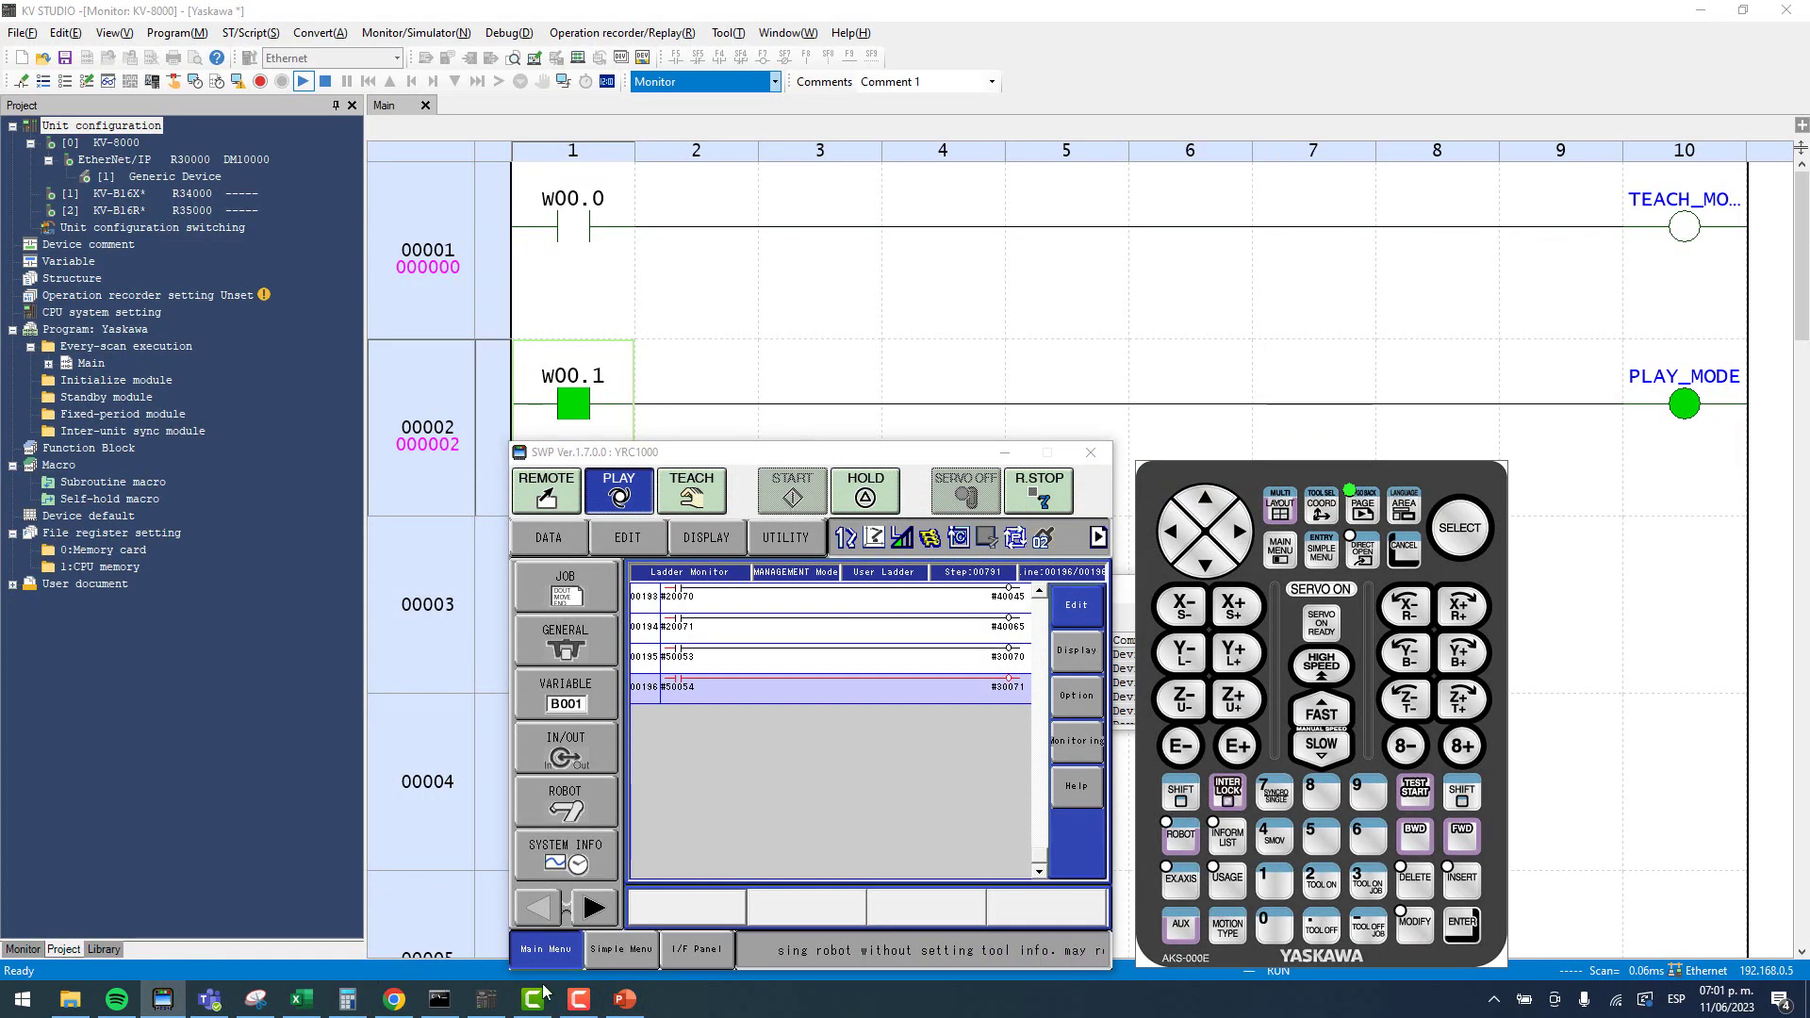
# In Excel, enter W00.0 and W00.1 in cells D2 and D3 of the PLC Outputs sheet.
pyautogui.click(295, 1002)
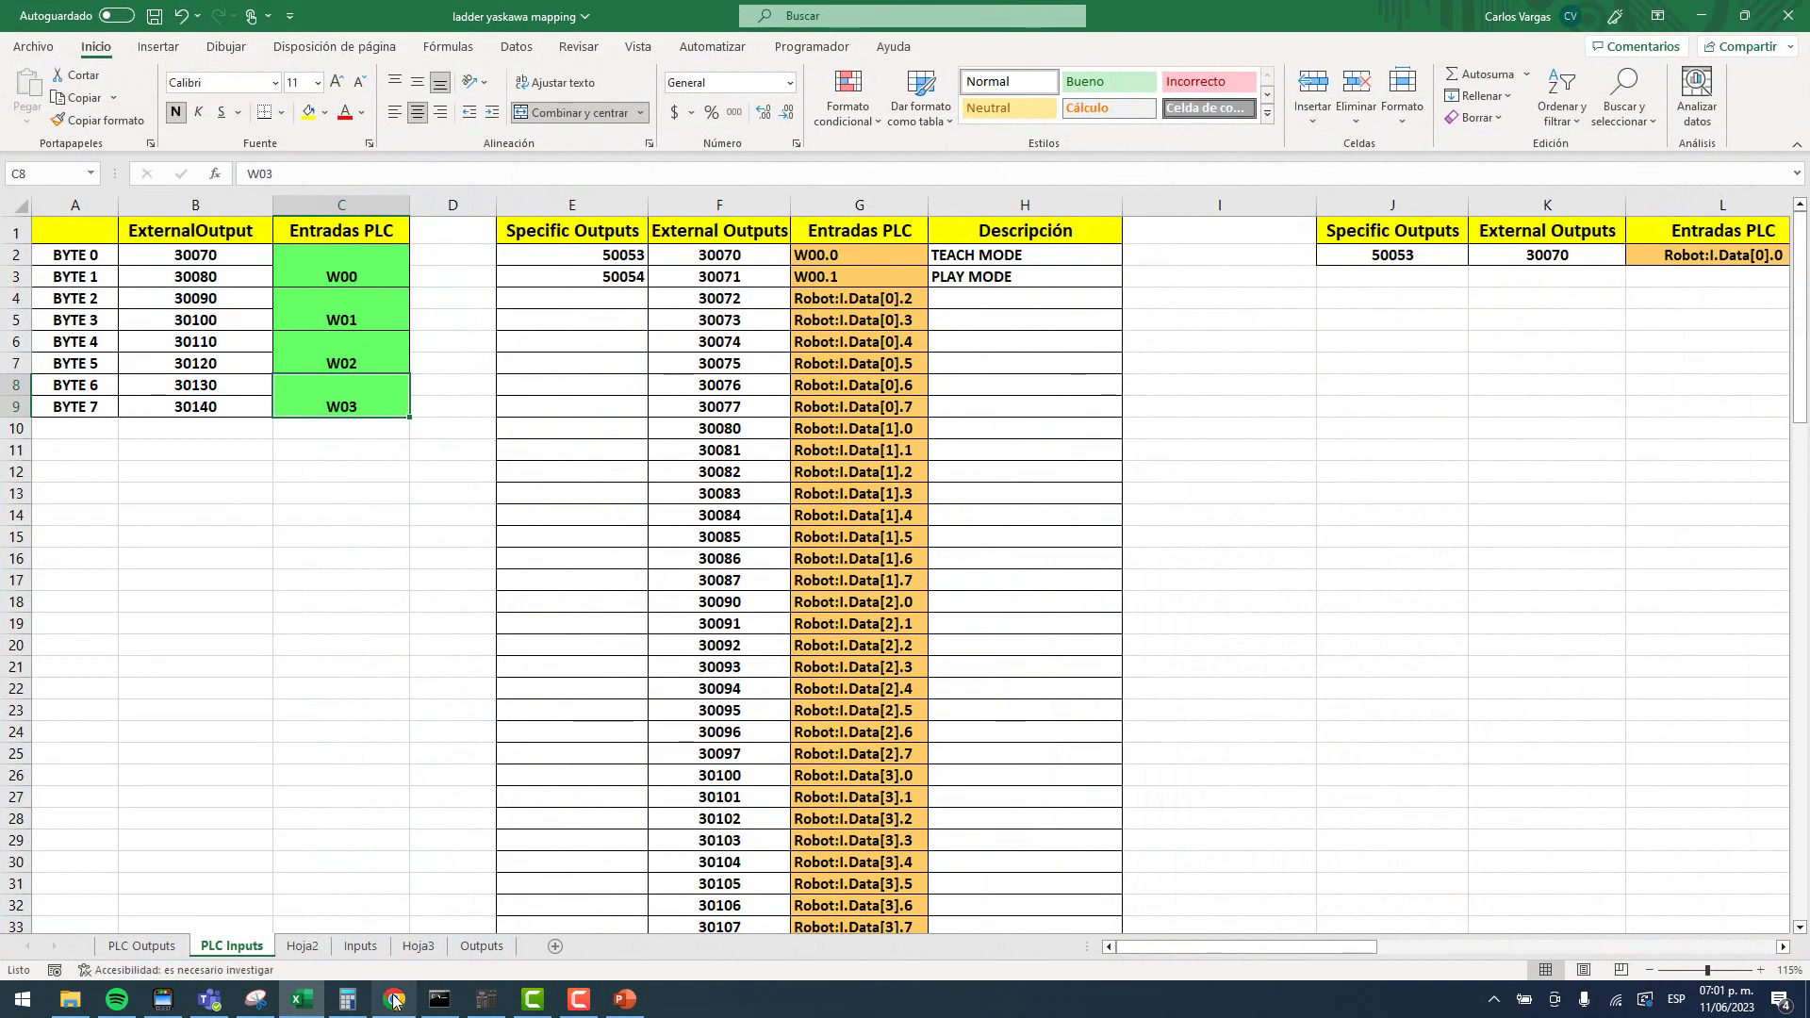
pyautogui.click(173, 946)
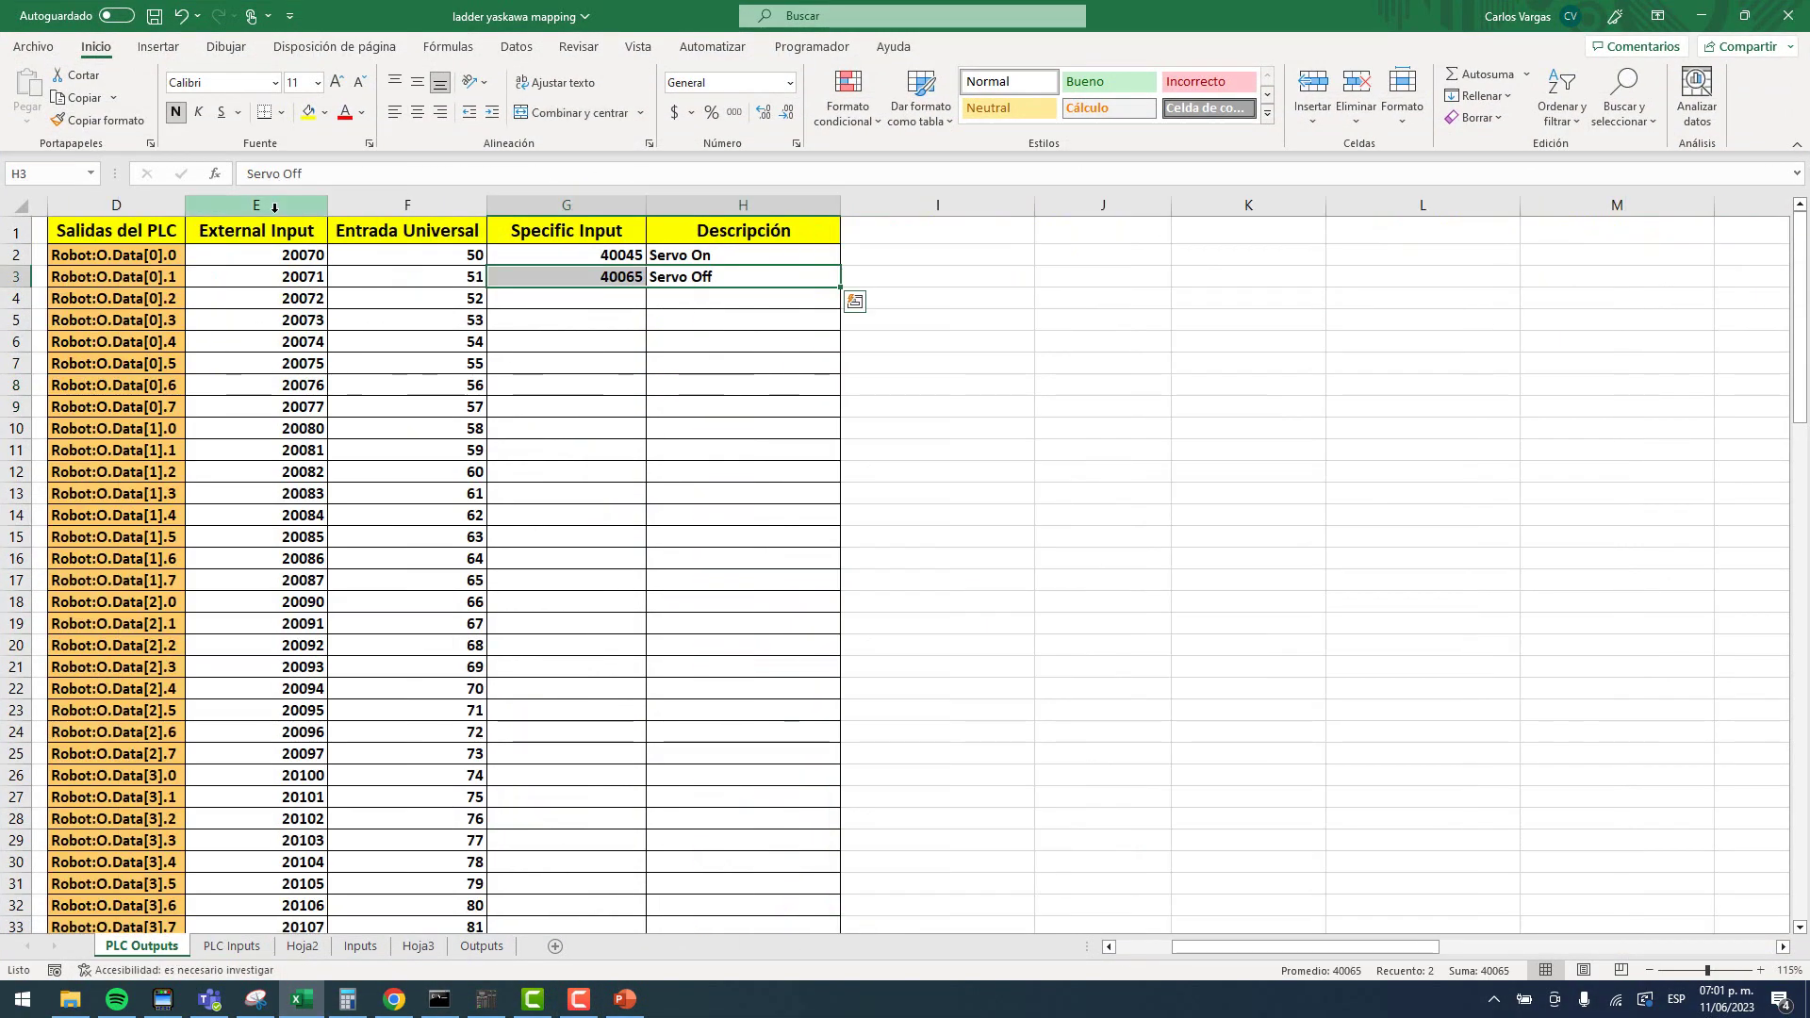
pyautogui.click(144, 256)
pyautogui.write('W')
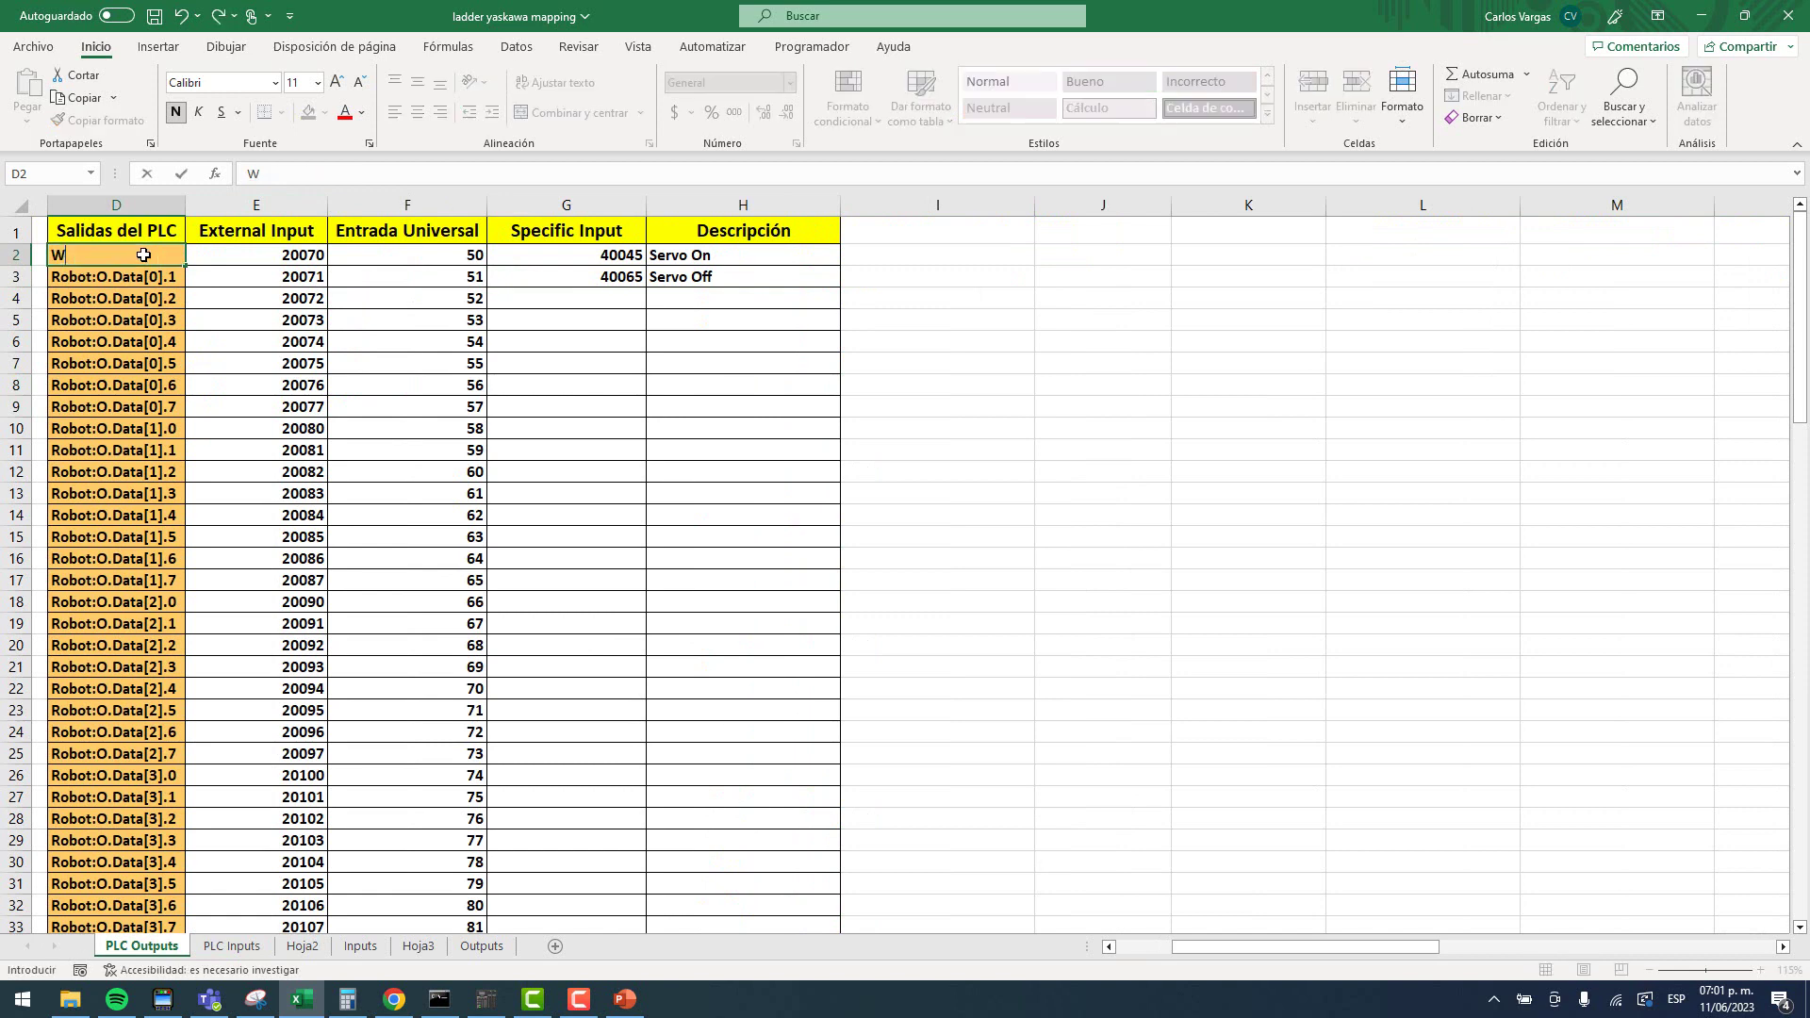
pyautogui.write('00.0')
pyautogui.press('Return')
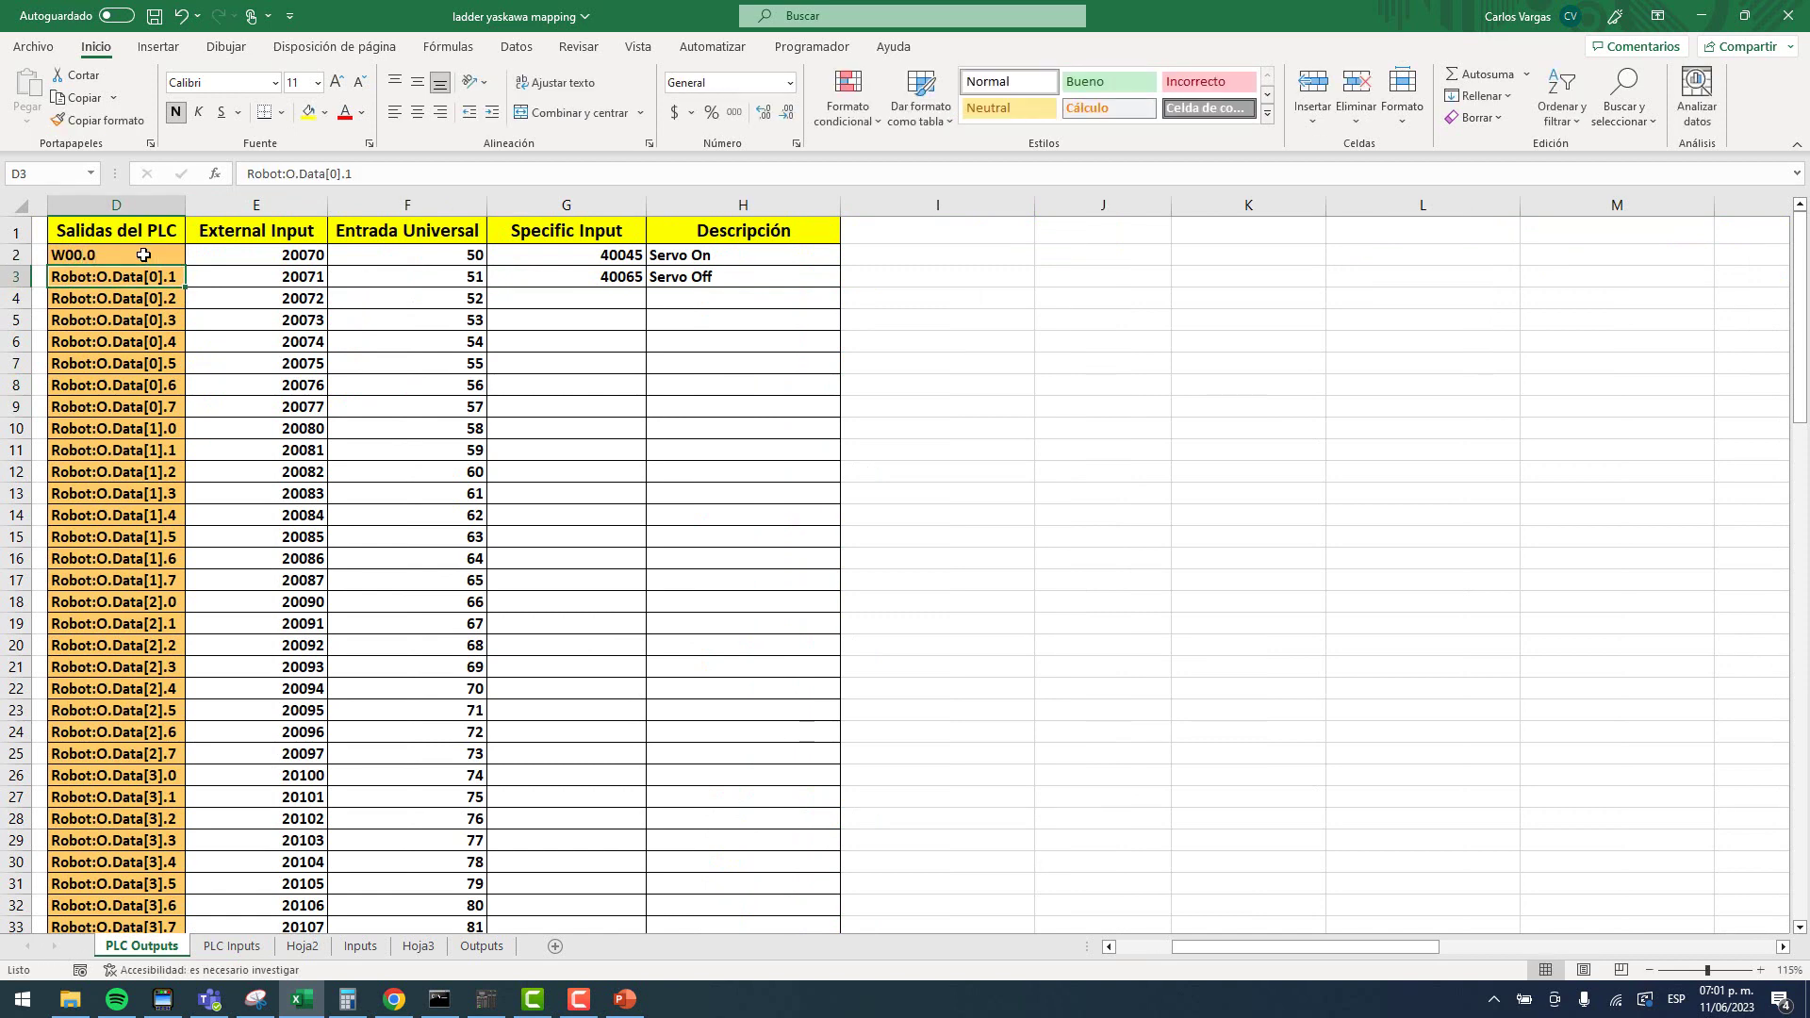
pyautogui.write('W')
pyautogui.write('00.1')
pyautogui.press('Return')
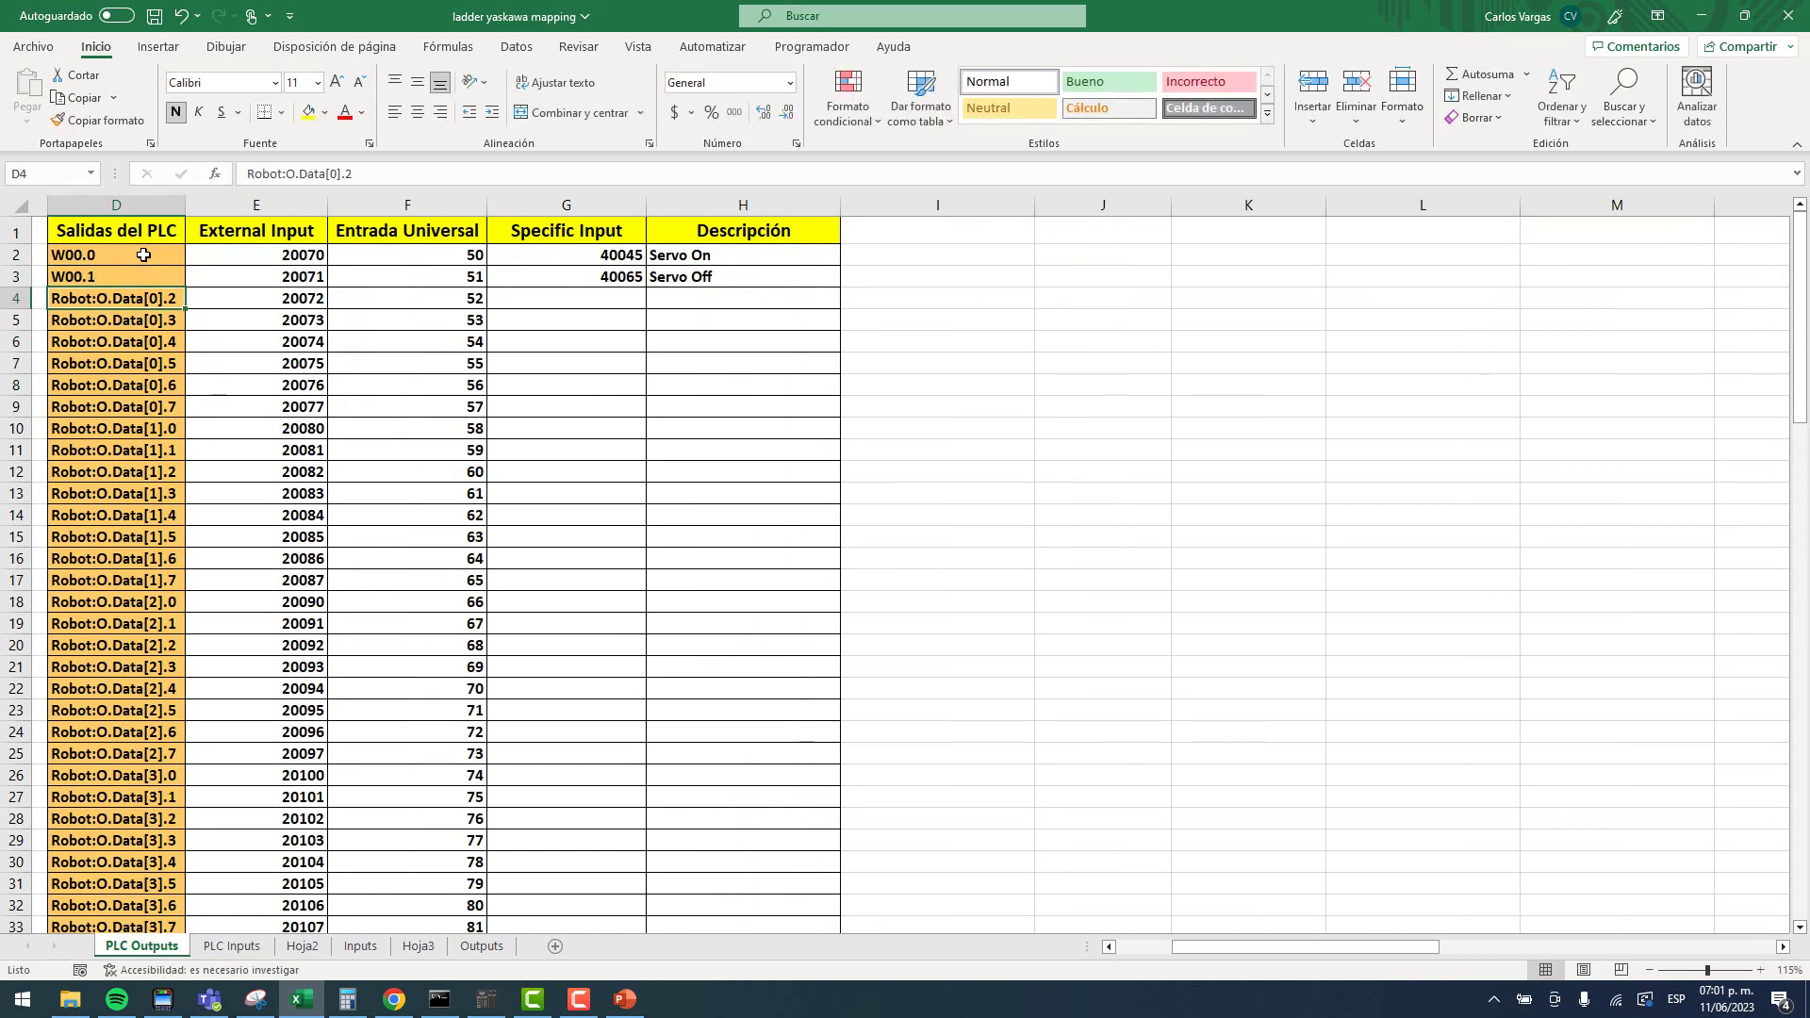
# Fill the Salidas del PLC series from D2:D3 down to D11, ending at W00.9.
pyautogui.moveTo(161, 255); pyautogui.dragTo(169, 452)
pyautogui.click(184, 287)
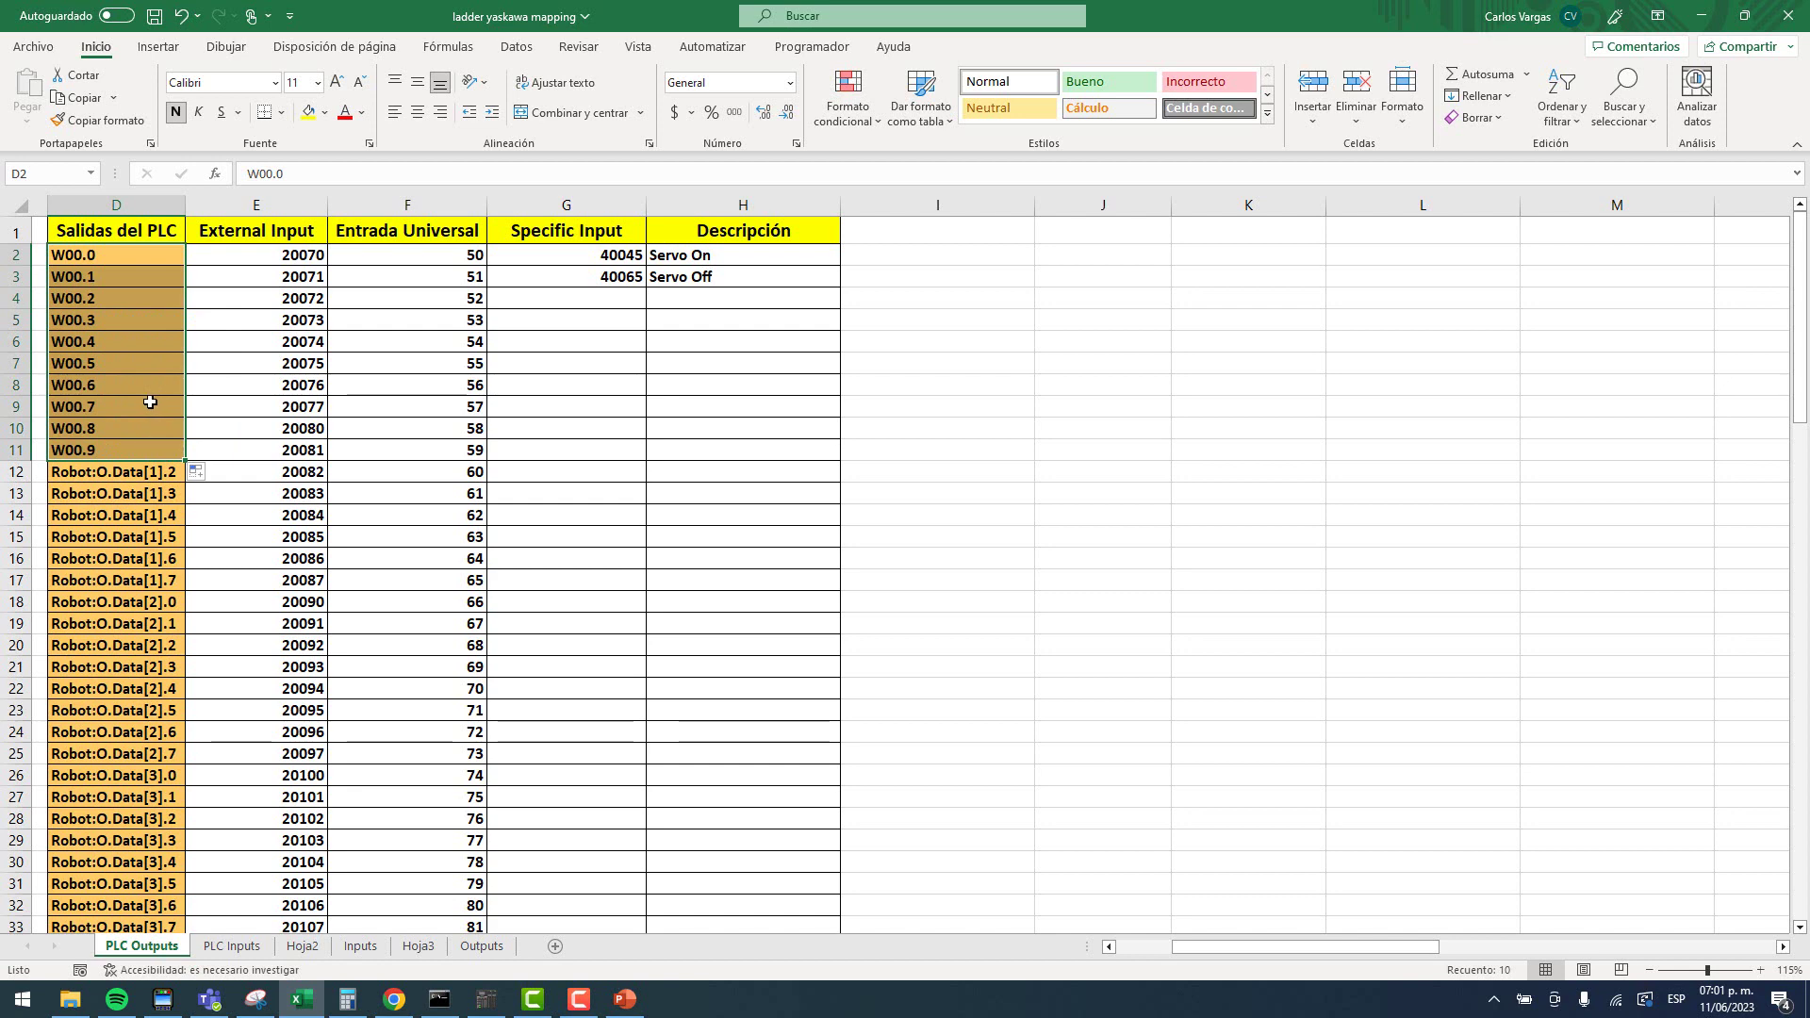
pyautogui.click(1052, 393)
# Review the Servo On and Servo Off rows, from their PLC outputs and external inputs across to their descriptions.
pyautogui.moveTo(85, 257); pyautogui.dragTo(712, 277)
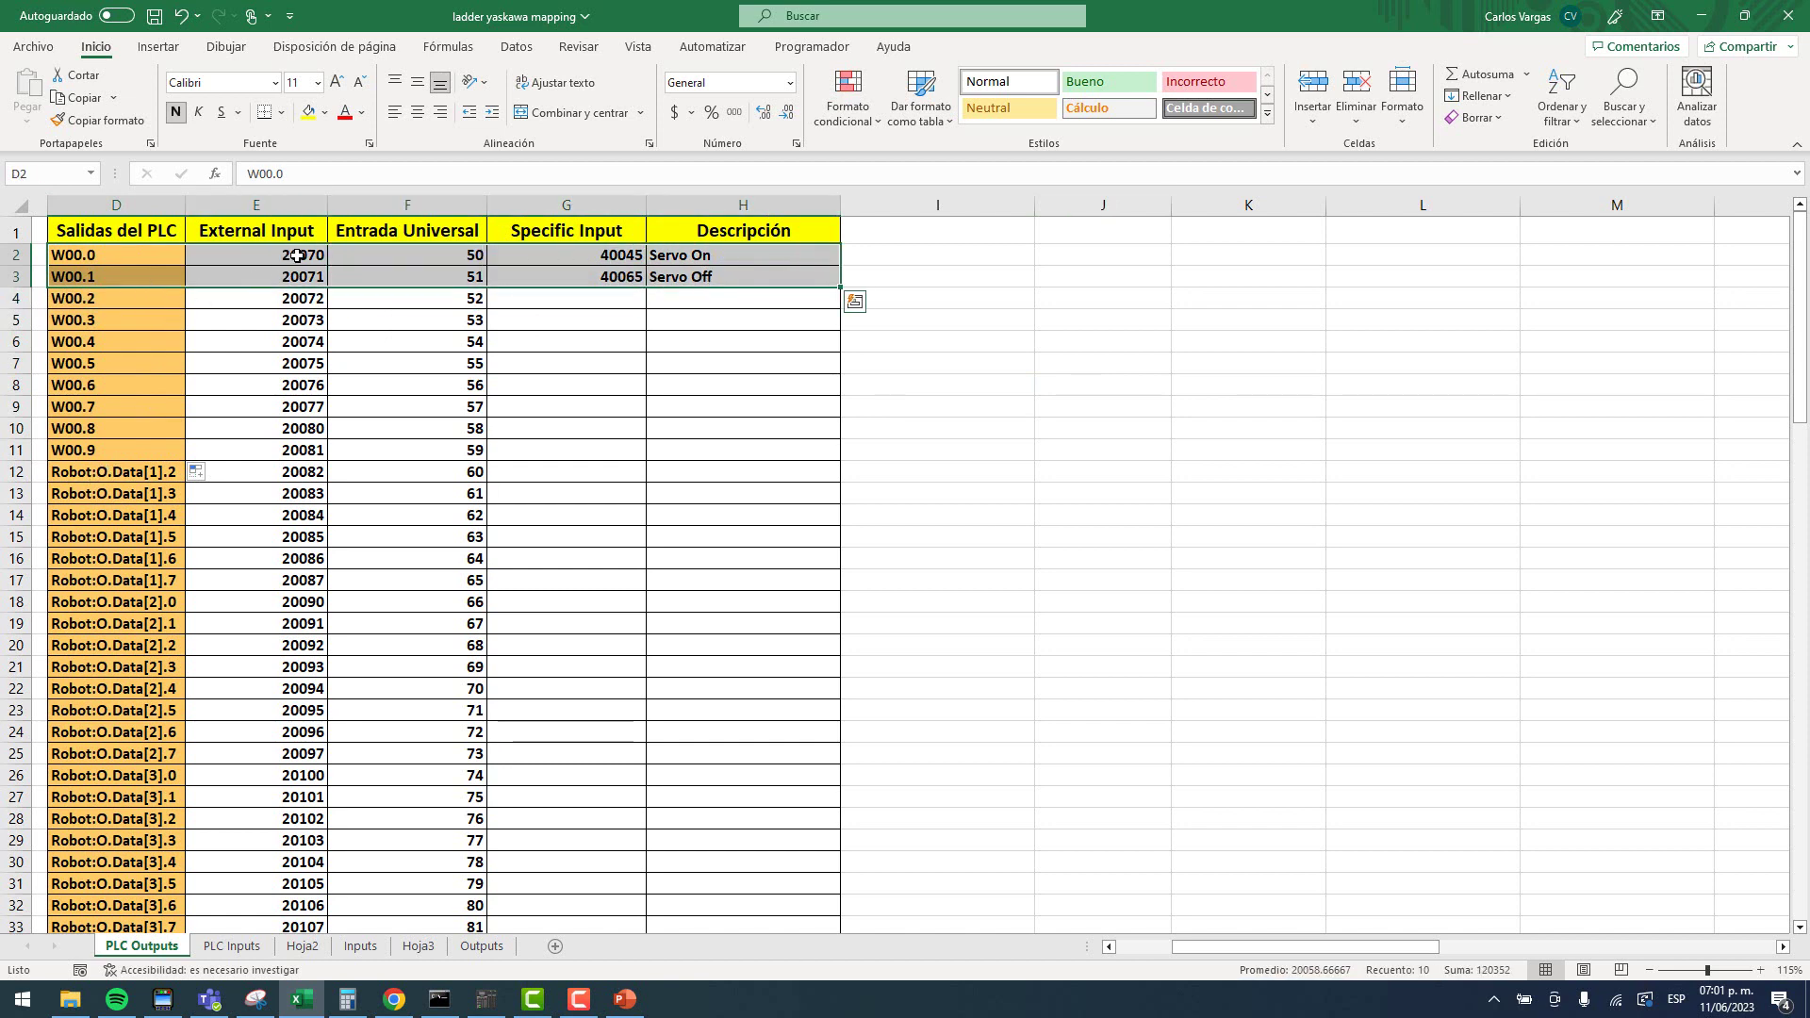
pyautogui.click(112, 257)
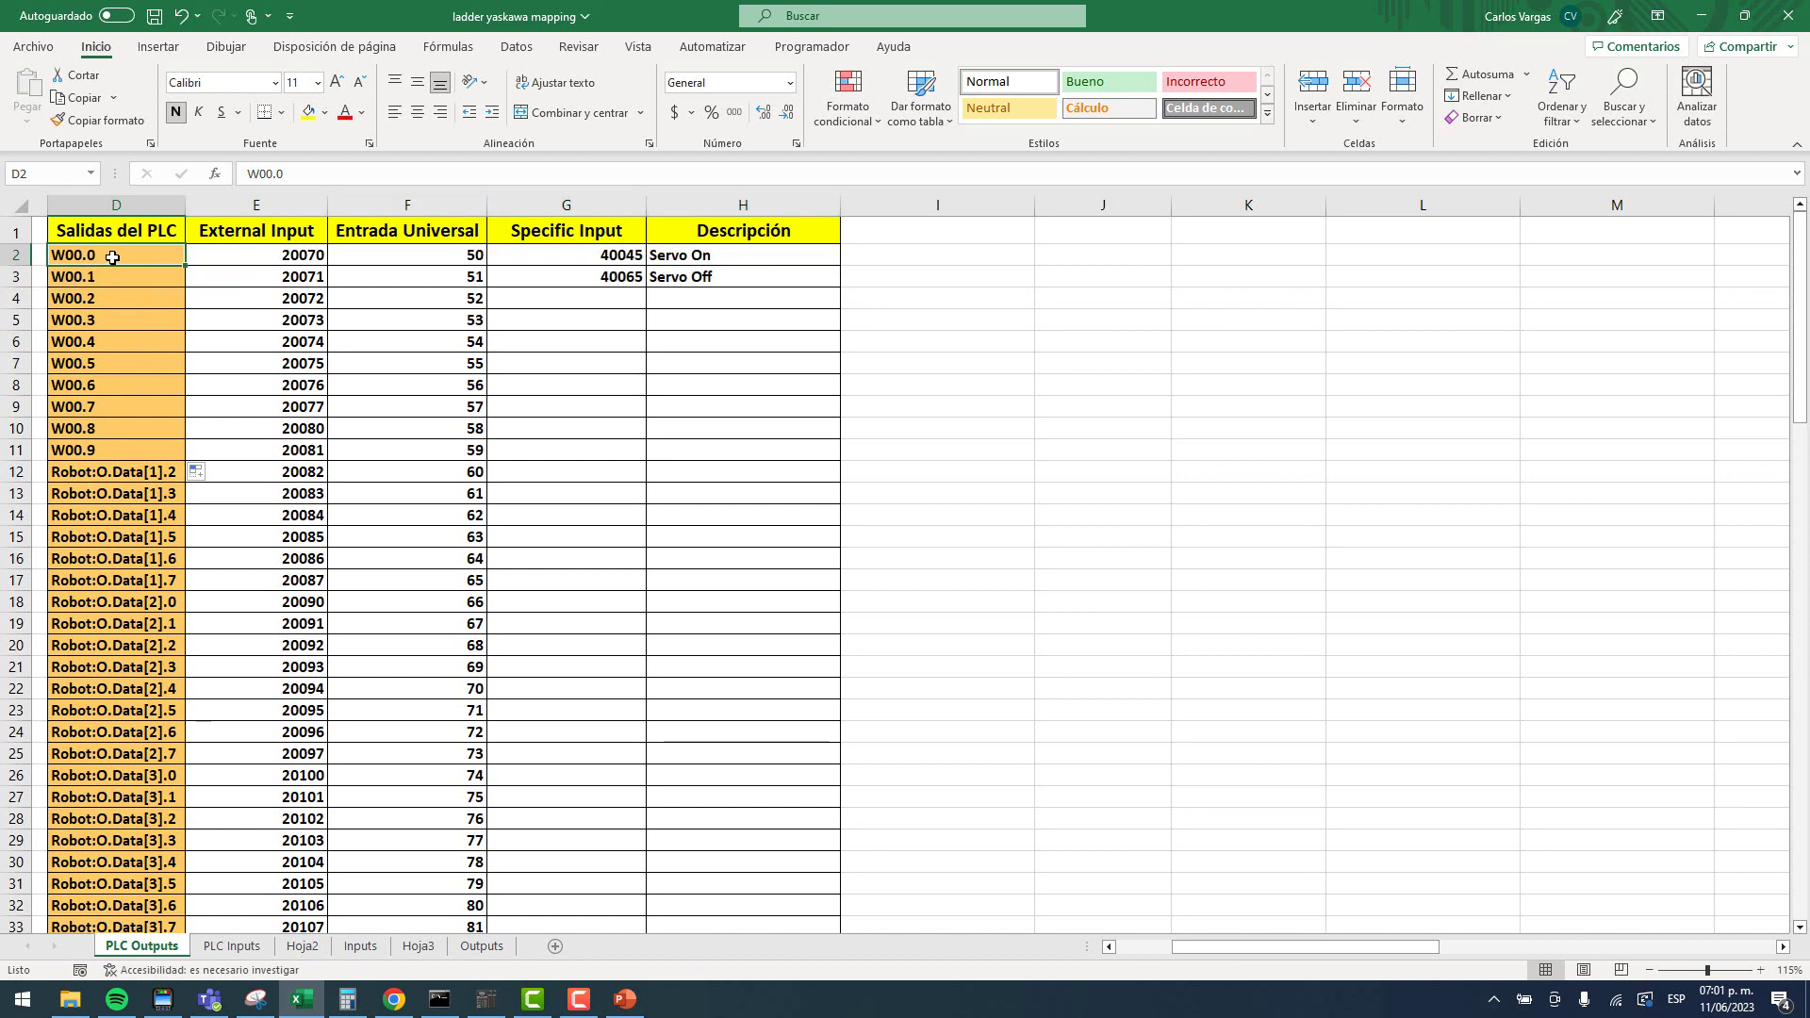
pyautogui.click(300, 253)
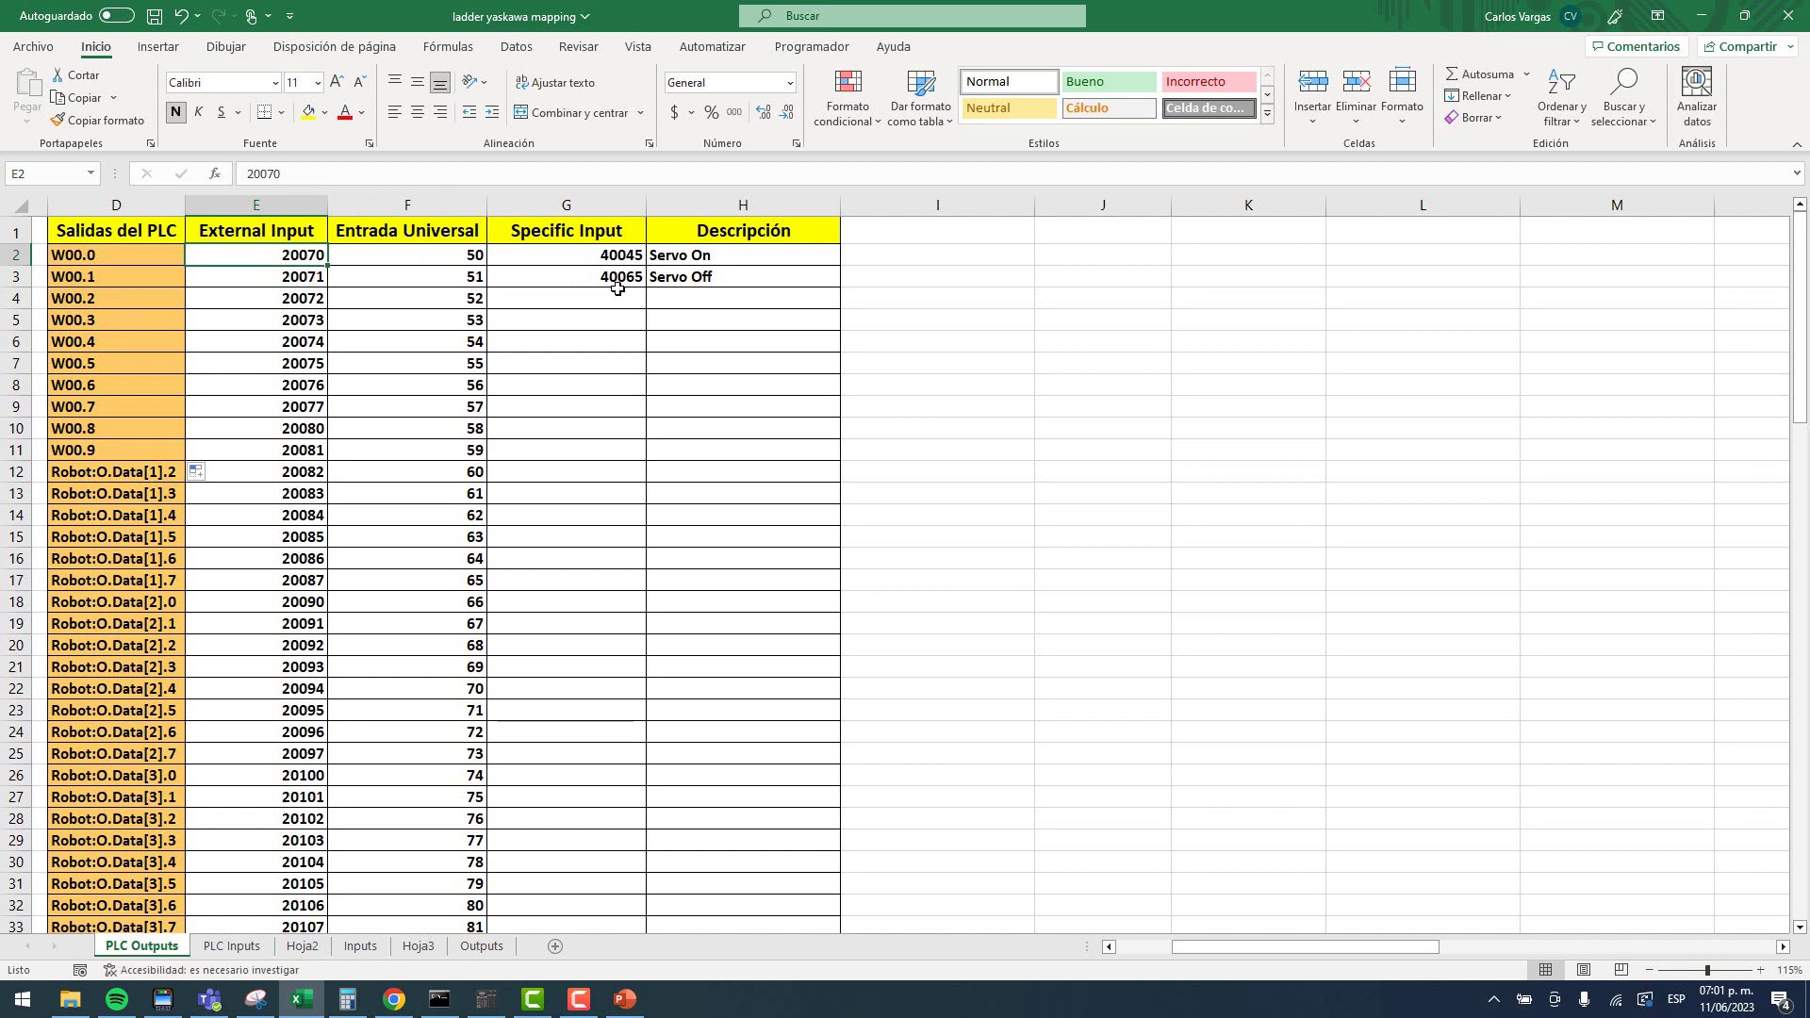
# Compare the pendant's #20070 to #40045 and #20071 to #40065 ladder rungs with the Servo On and Servo Off rows in Excel.
pyautogui.click(1699, 11)
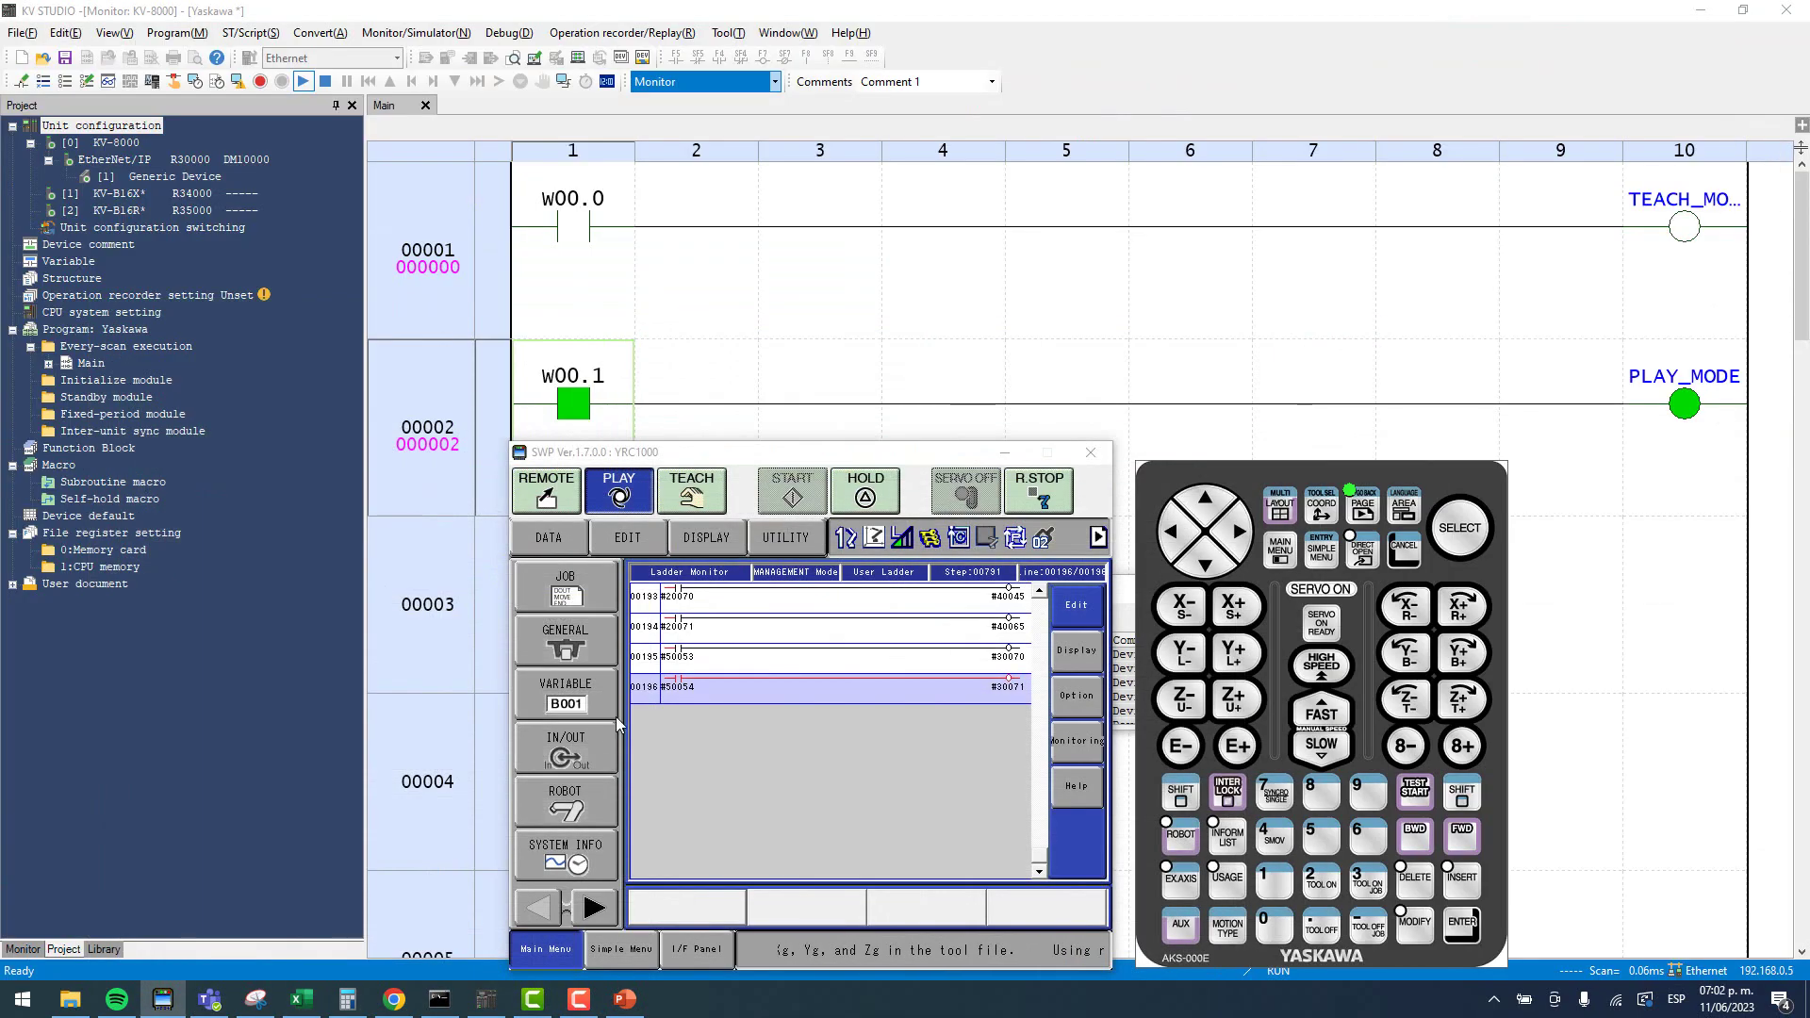
pyautogui.click(849, 627)
pyautogui.click(894, 605)
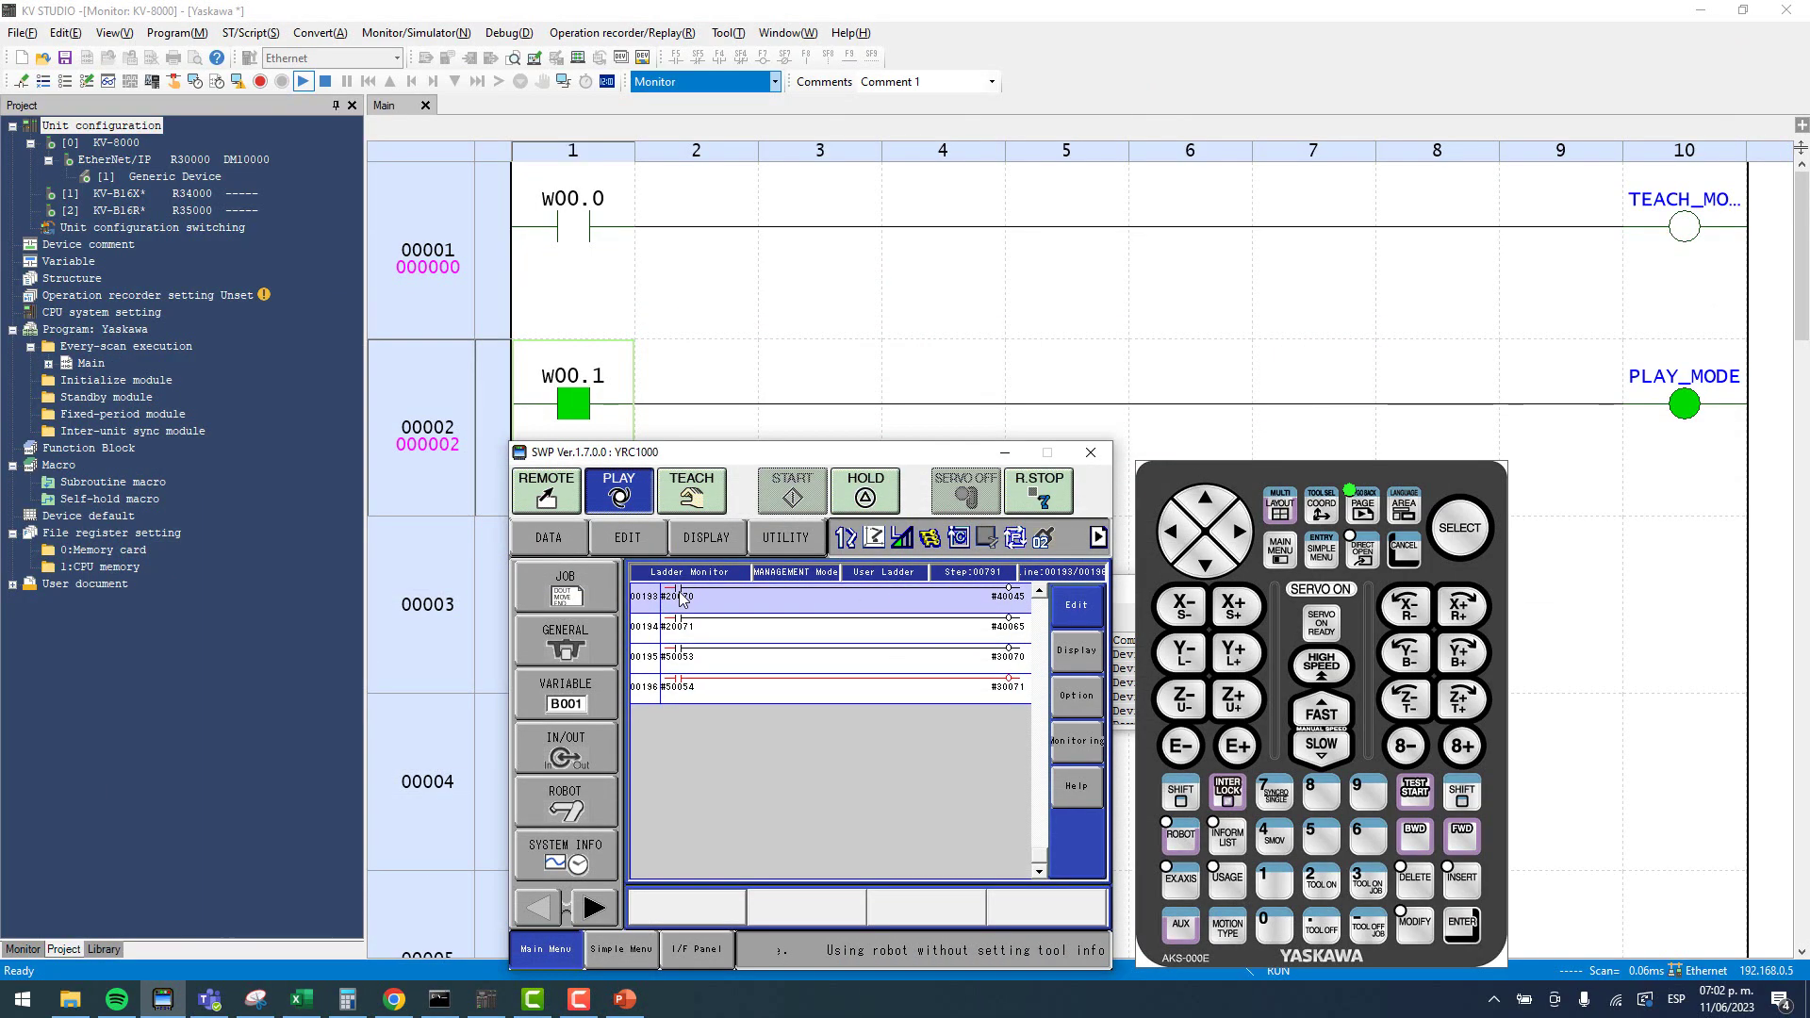
pyautogui.click(302, 998)
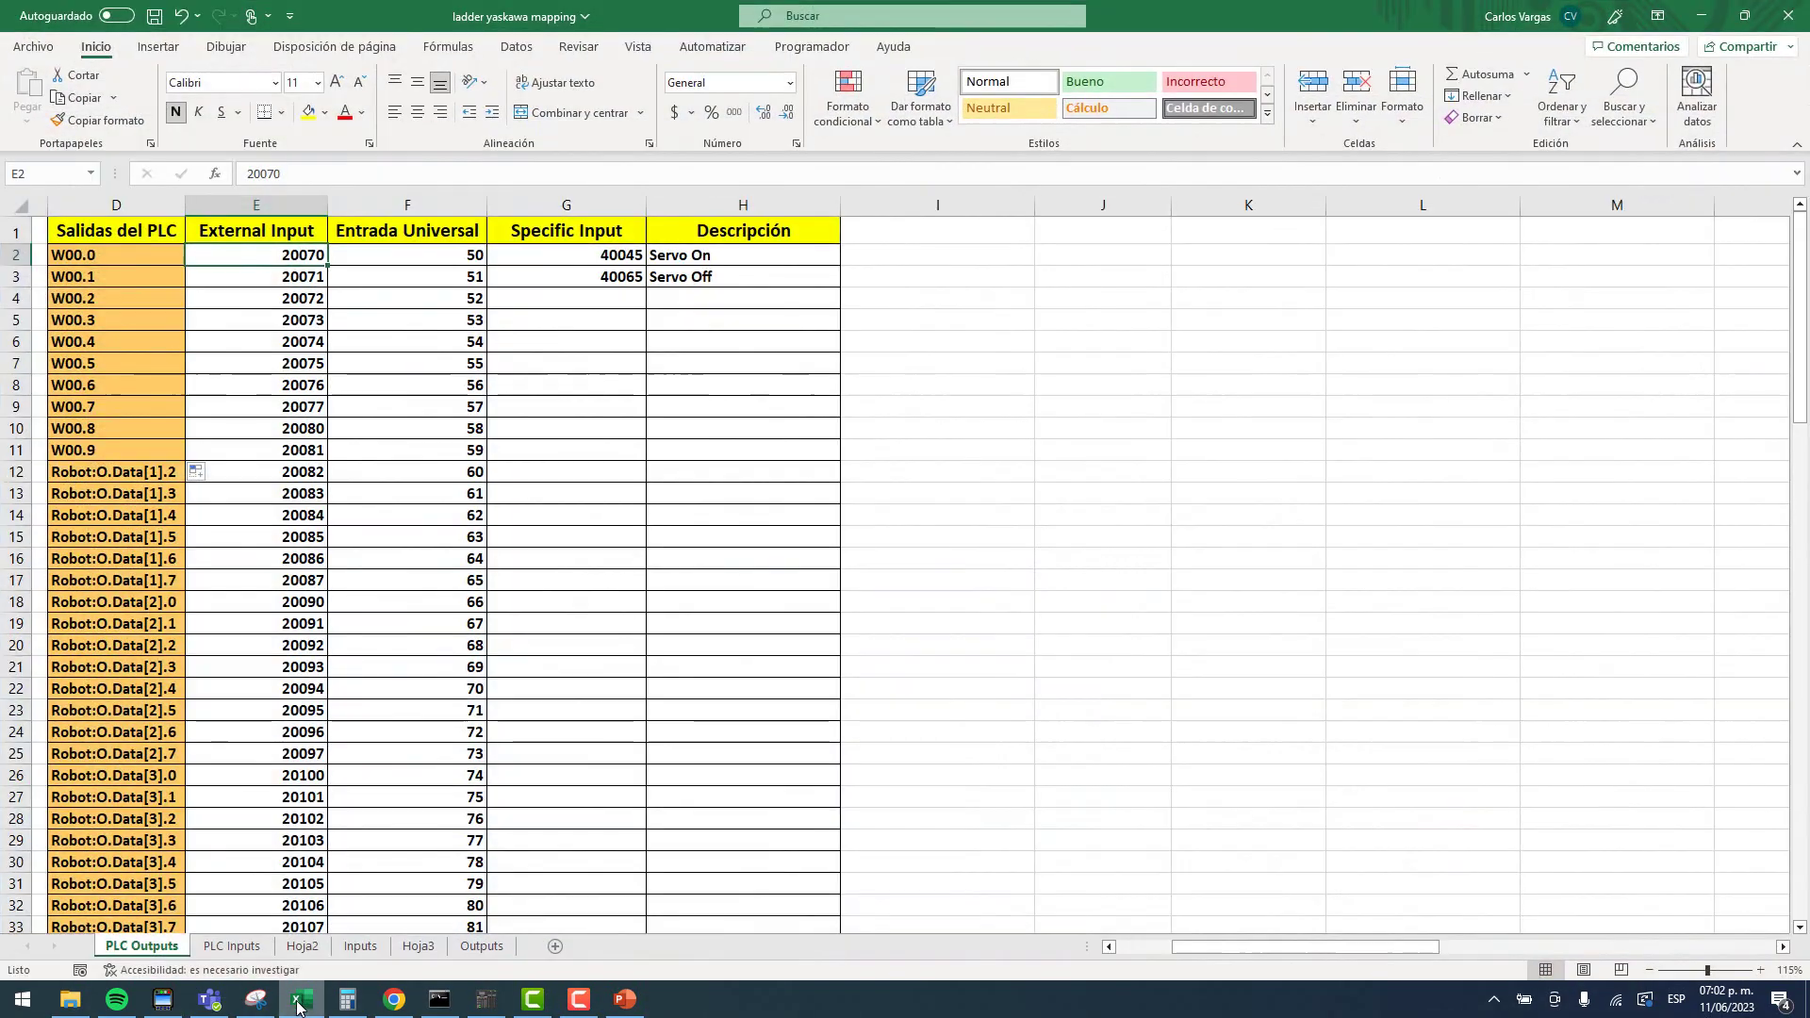
pyautogui.click(162, 998)
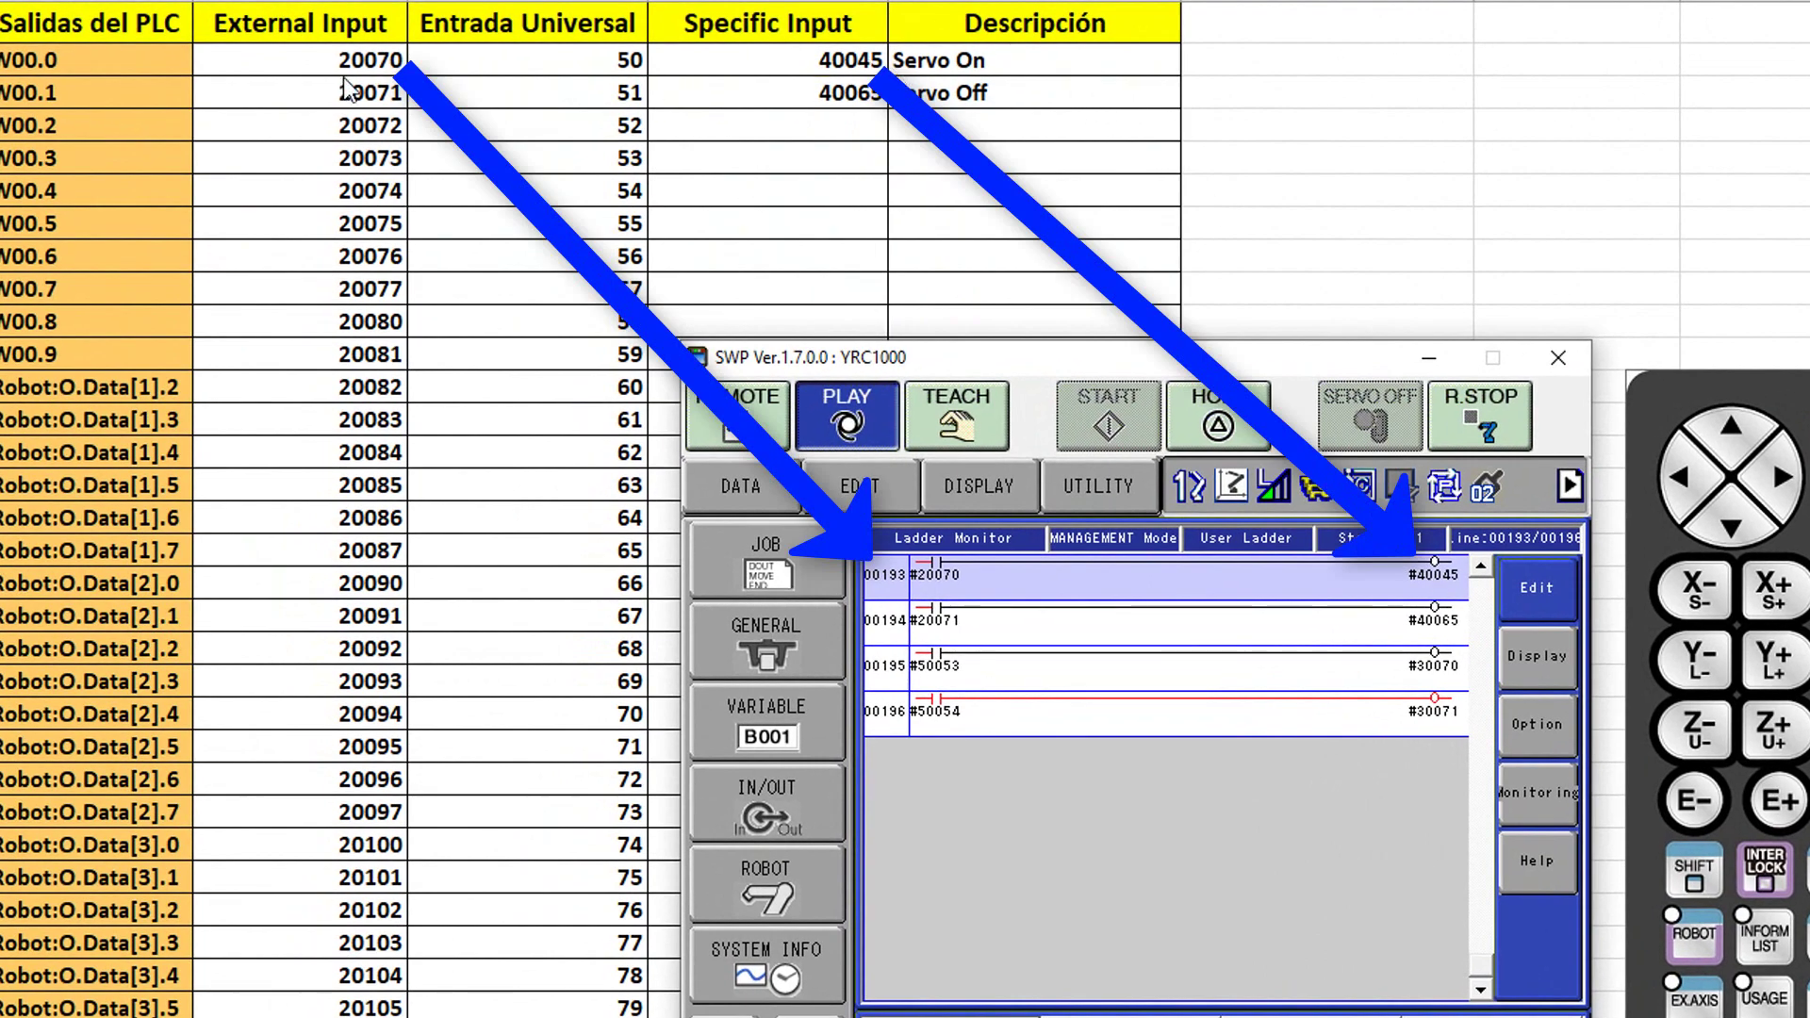
pyautogui.click(929, 634)
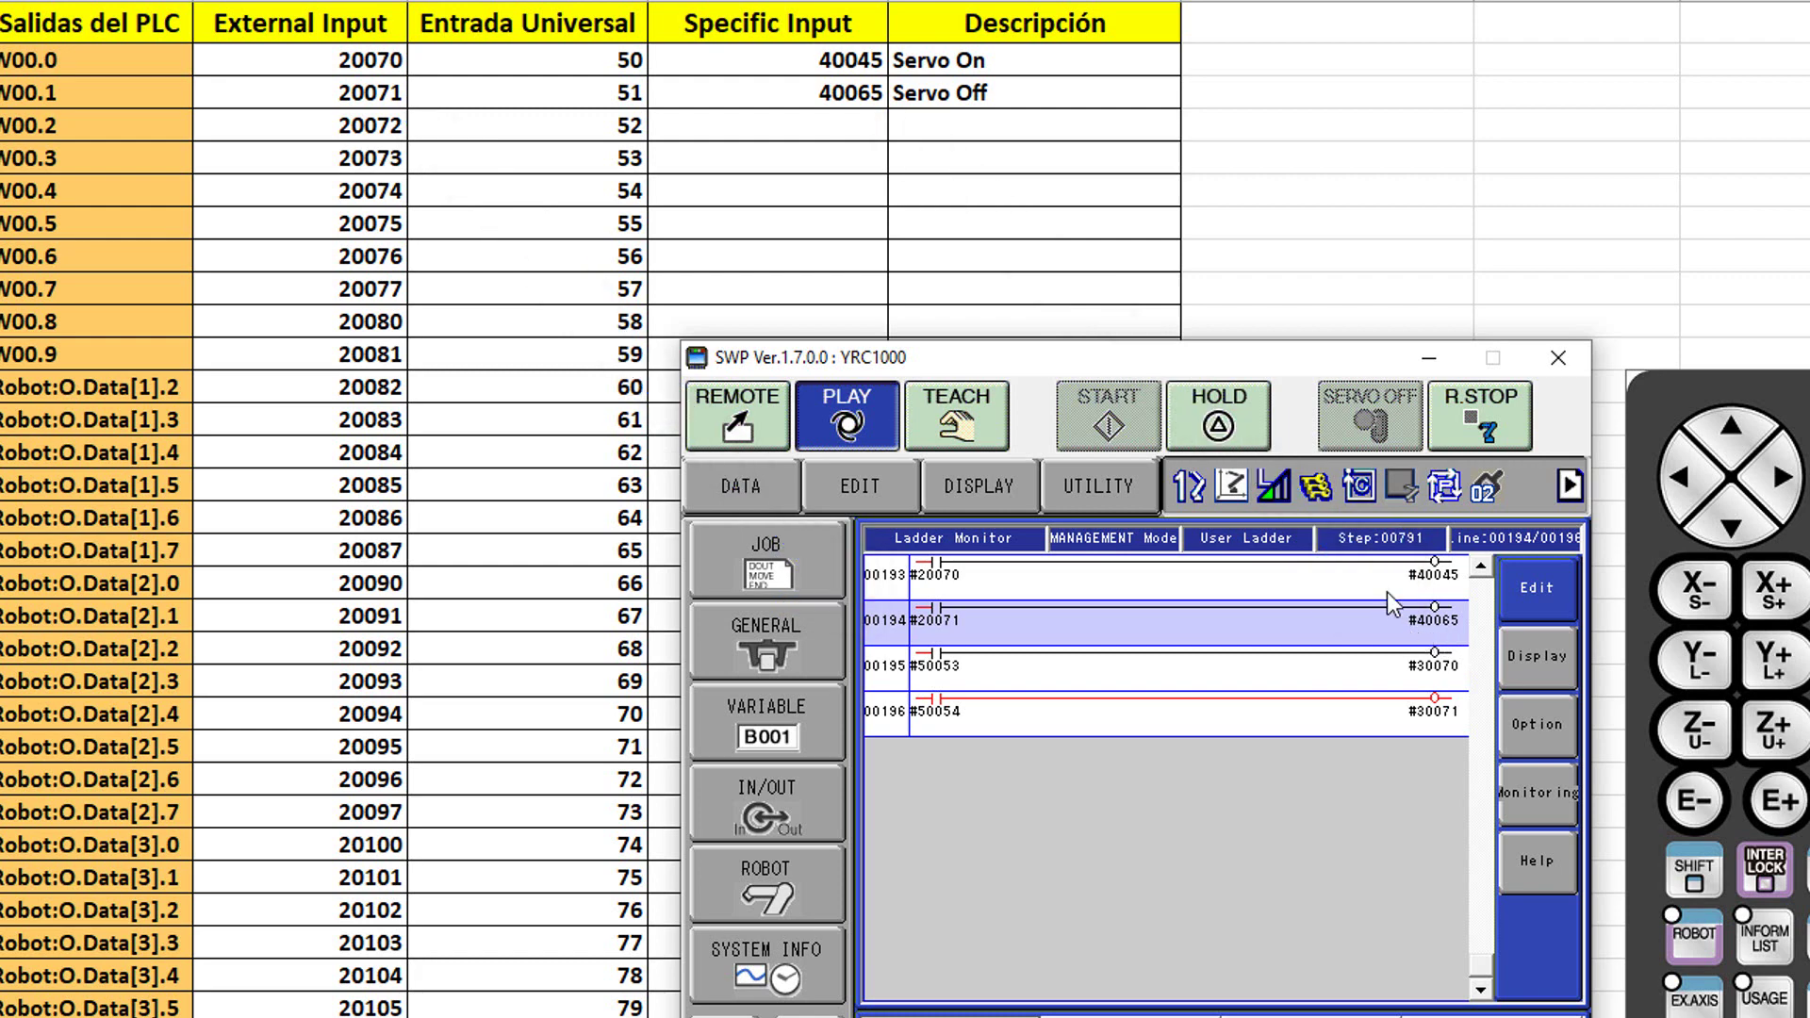
# Check the #40045 and #40065 ladder rungs against their signal names on the pendant's Specific Input list.
pyautogui.click(1434, 589)
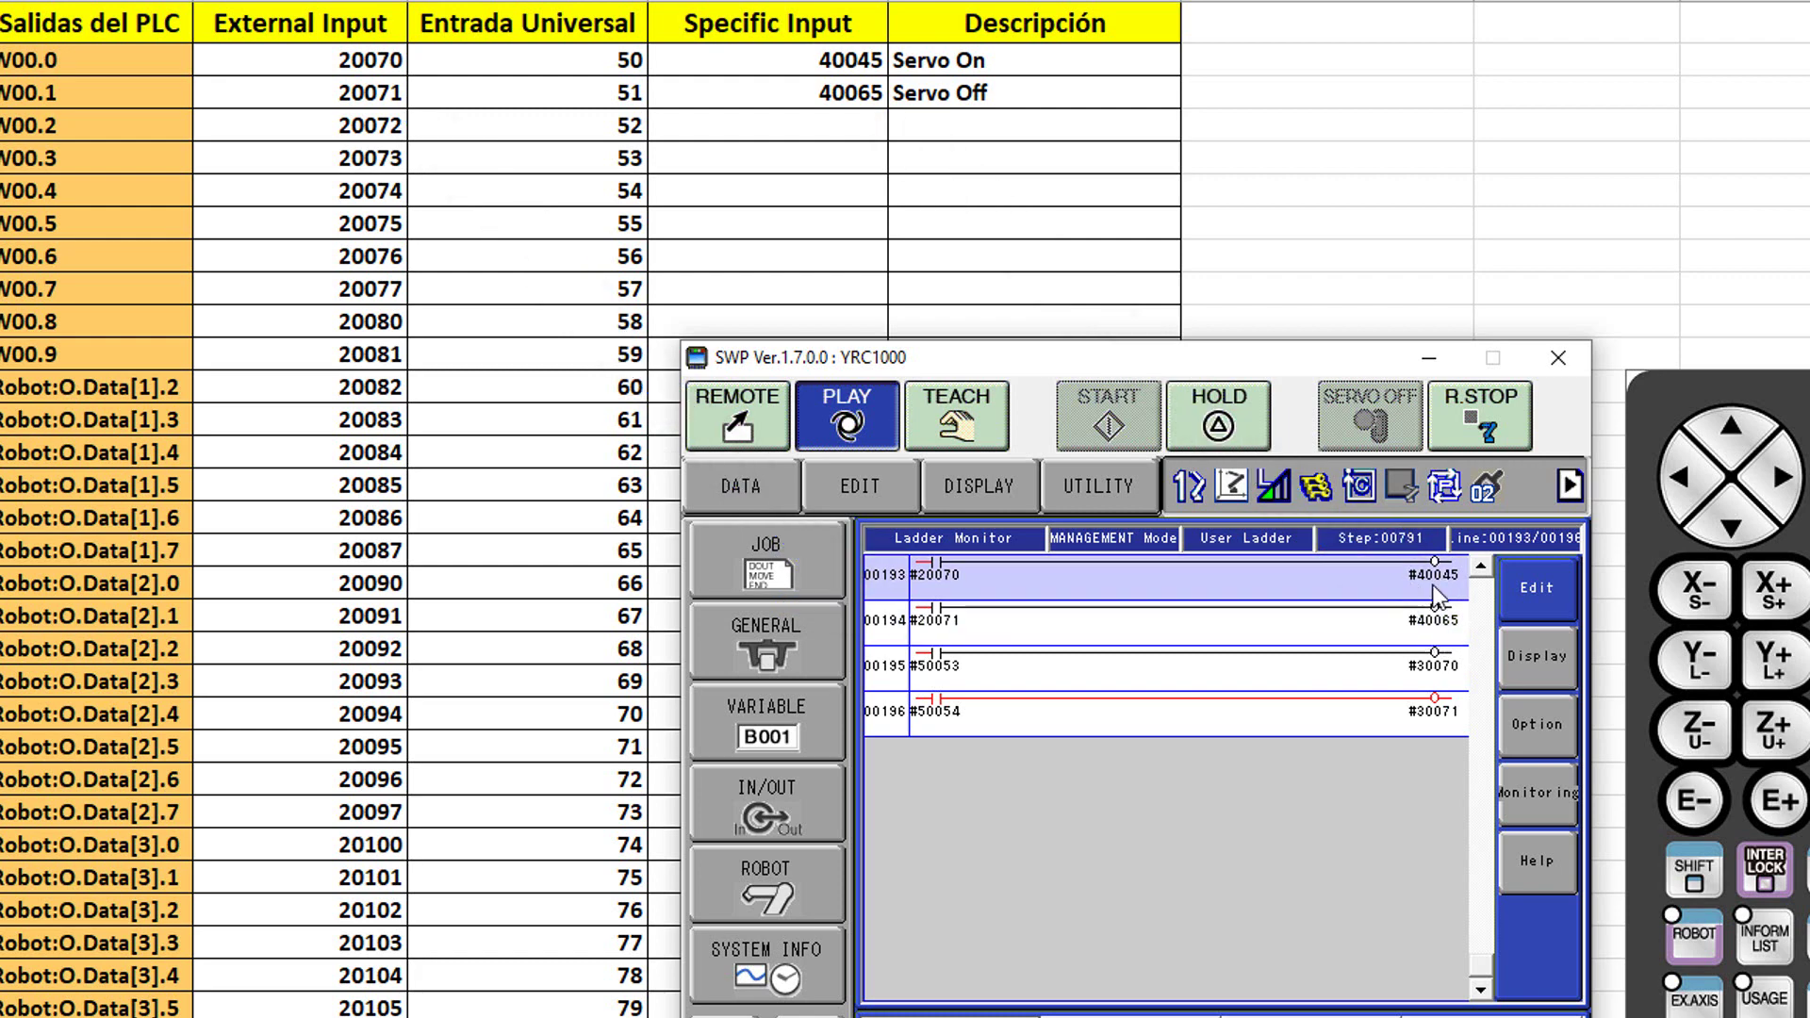
pyautogui.click(1438, 634)
pyautogui.click(770, 820)
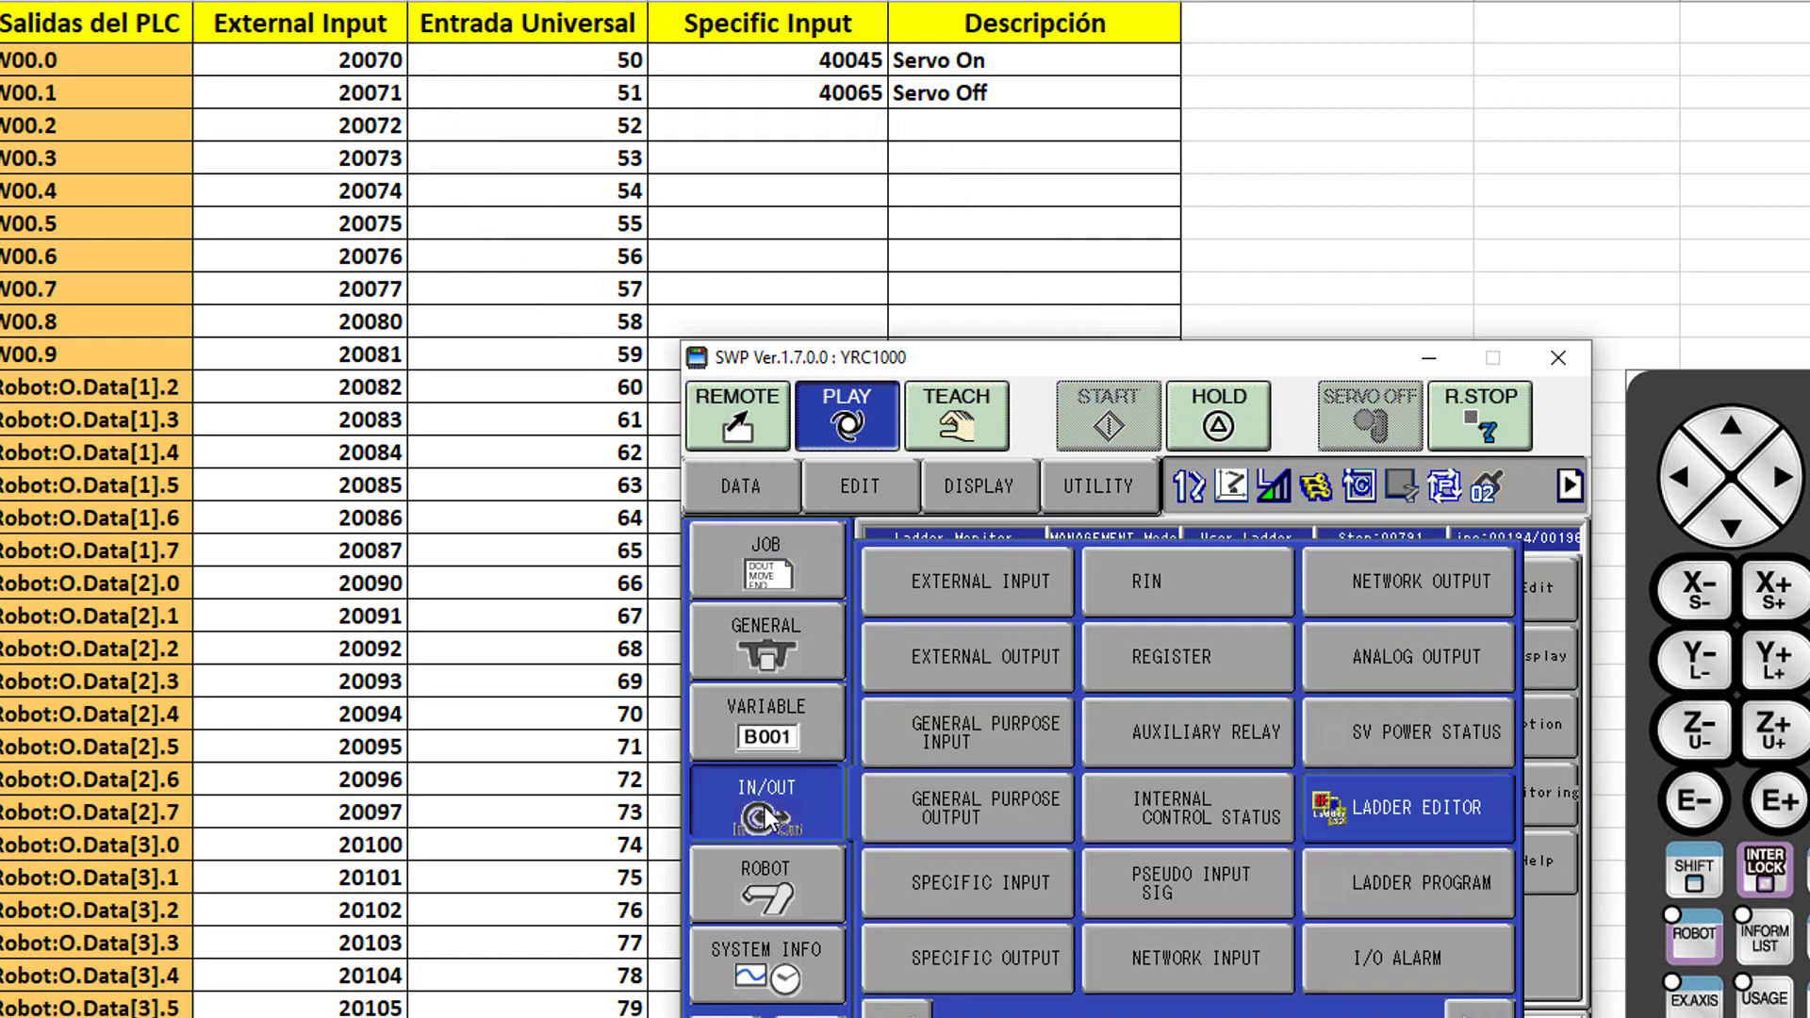
pyautogui.click(987, 884)
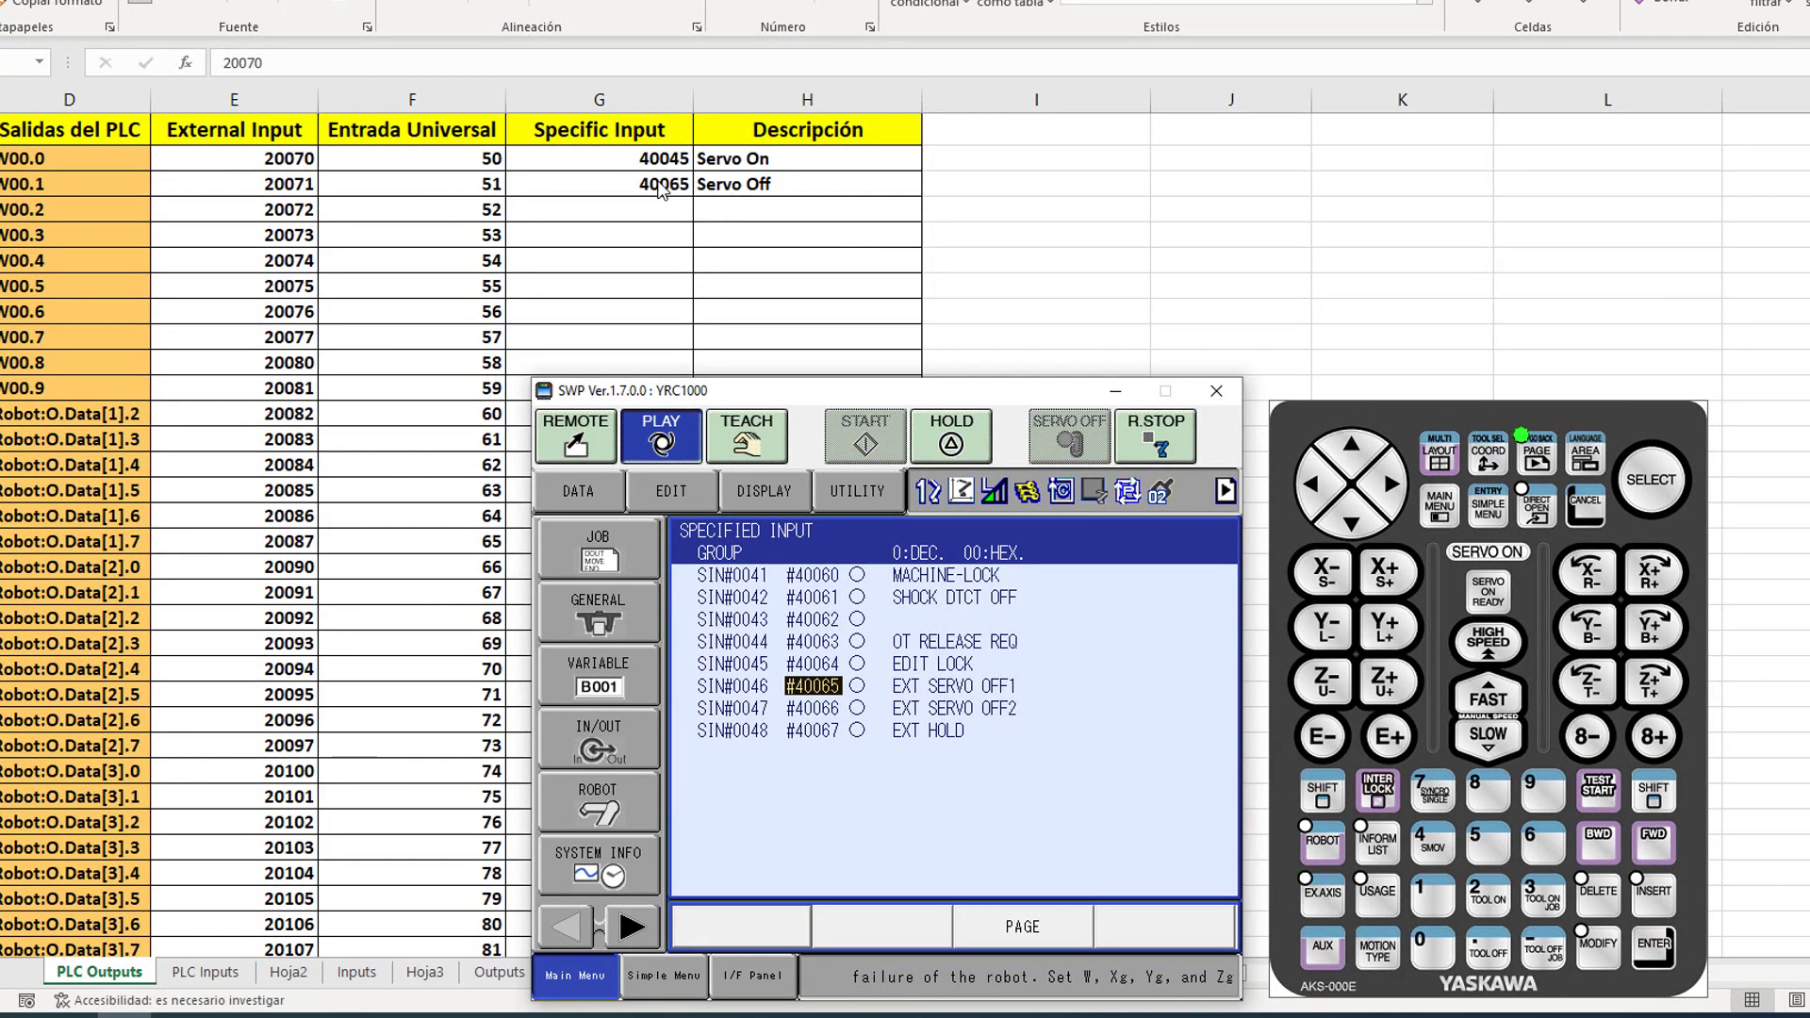
pyautogui.press('shift')
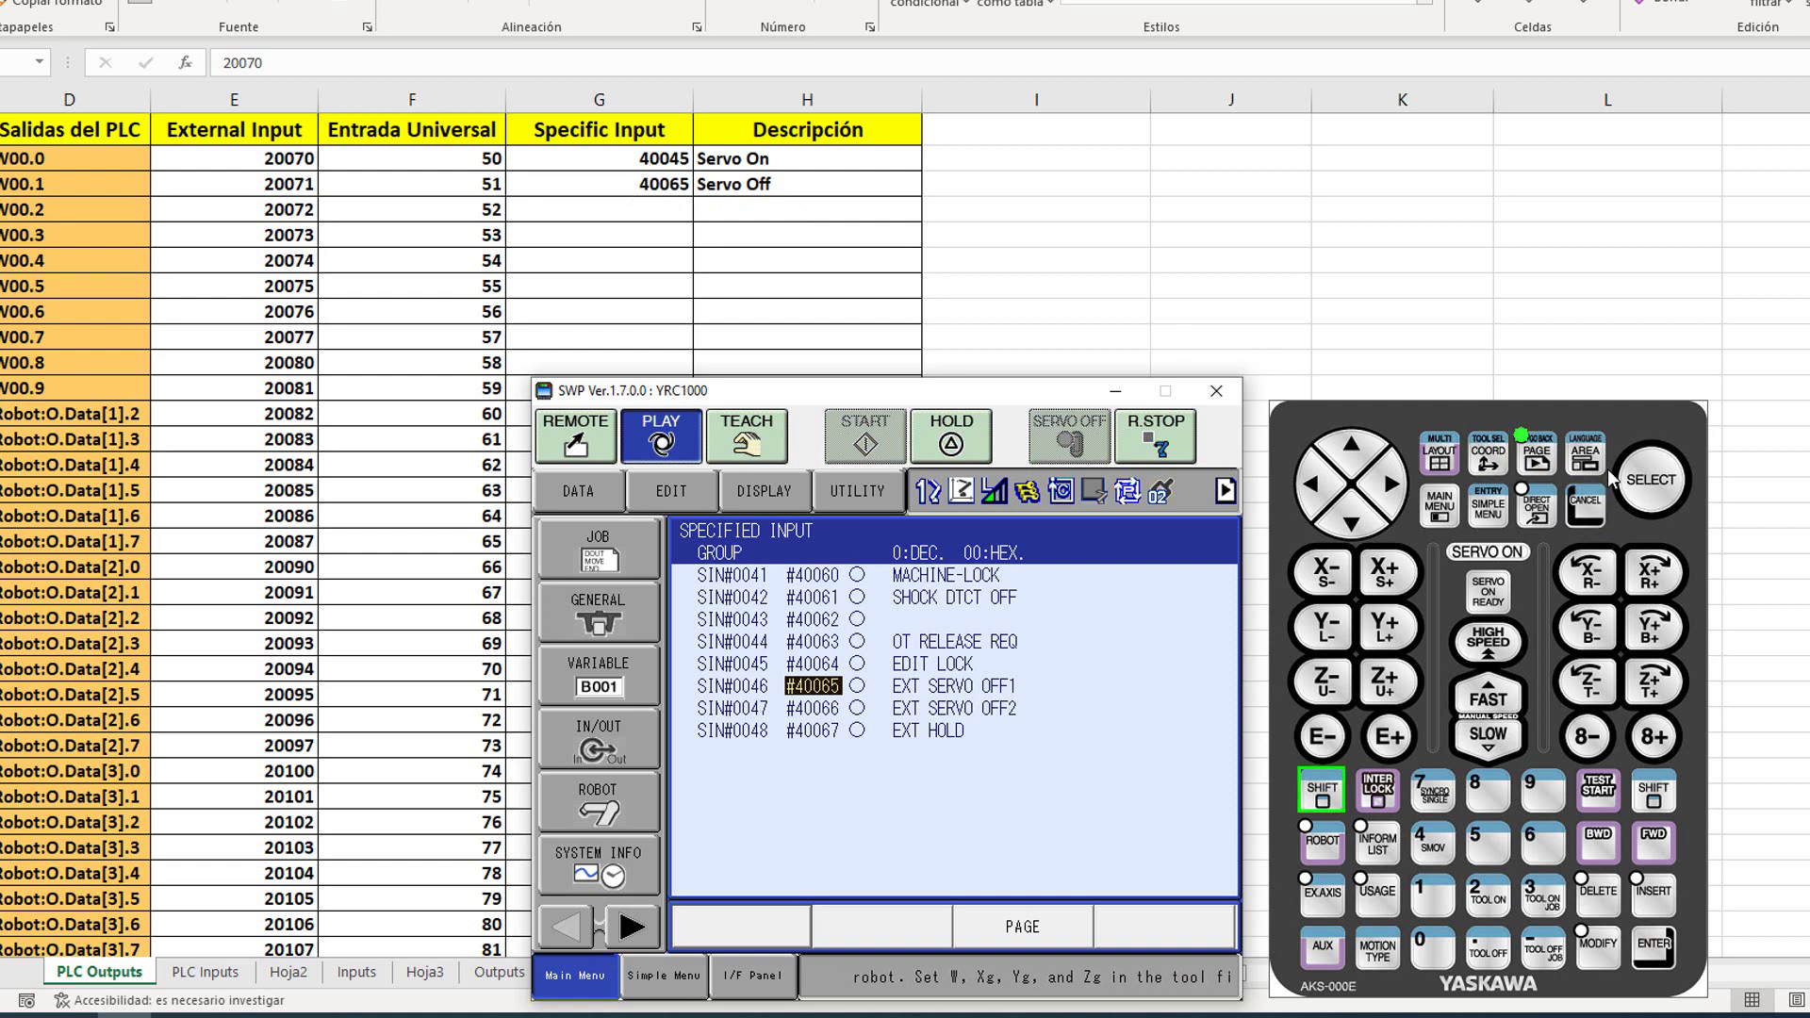
pyautogui.click(1544, 457)
pyautogui.click(1544, 457)
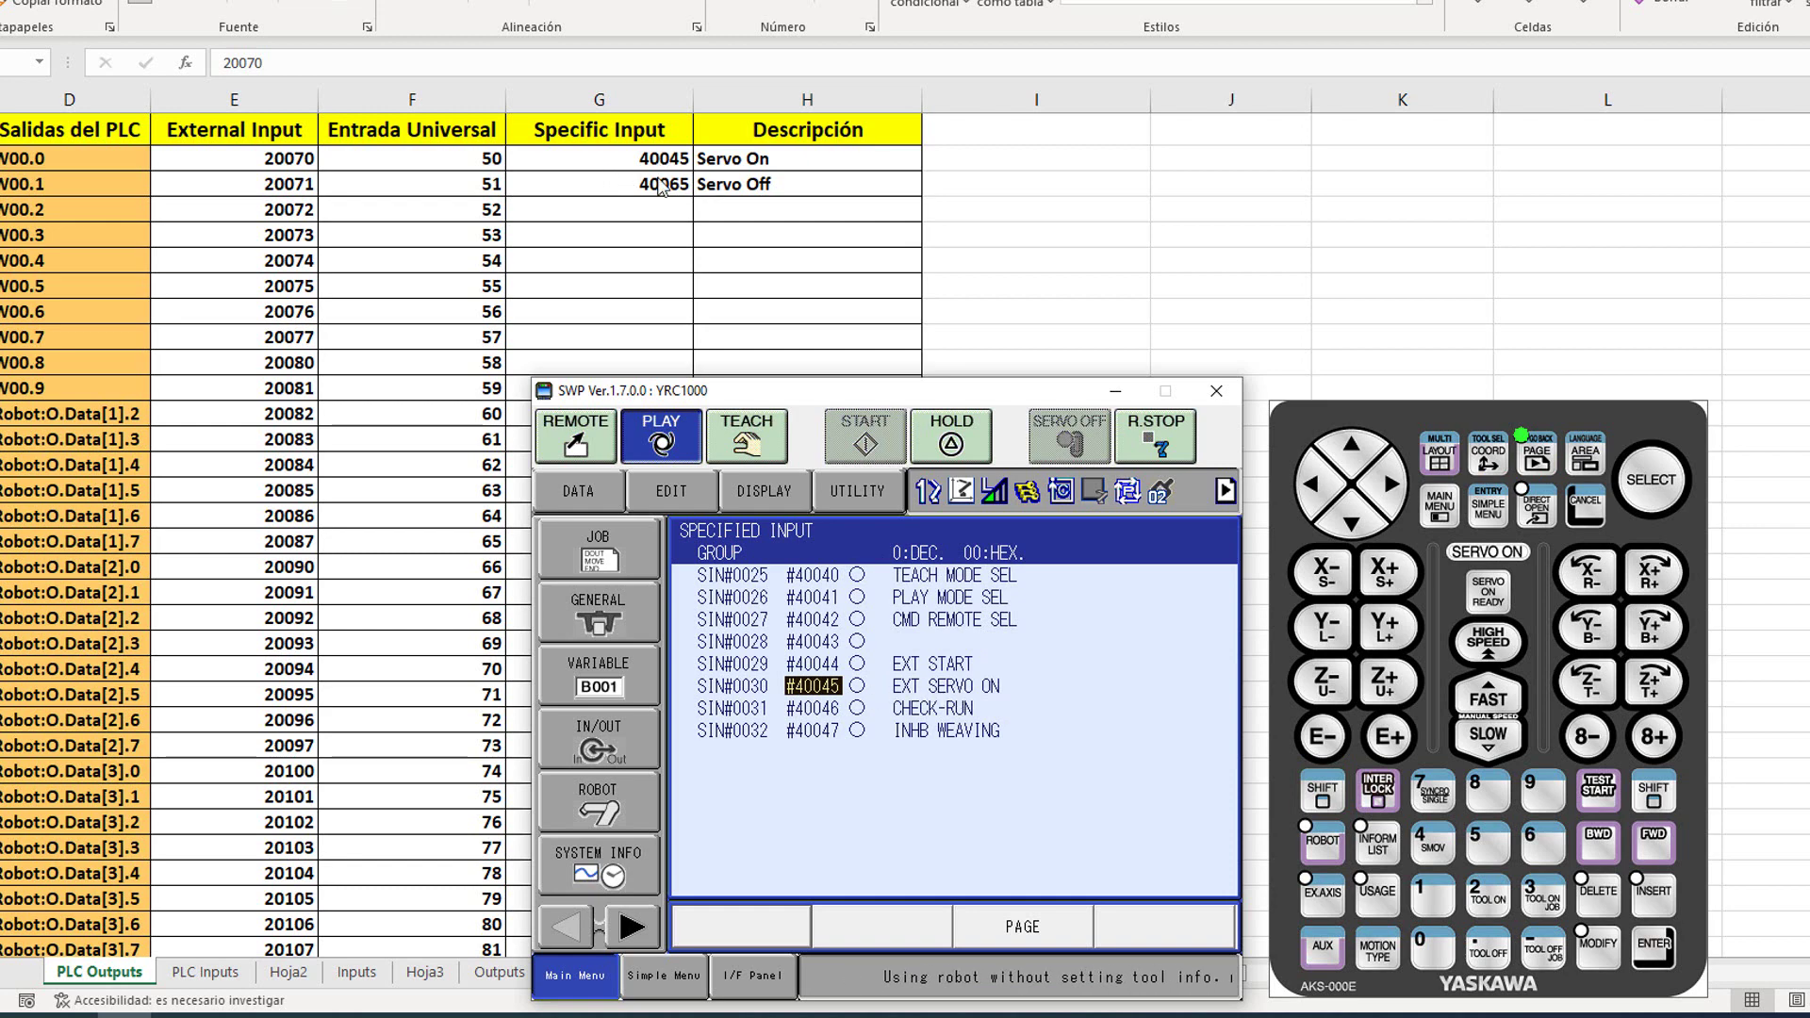
# Return to the pendant's ladder editor and review the #20070 and #20071 rungs.
pyautogui.click(598, 740)
pyautogui.click(1114, 764)
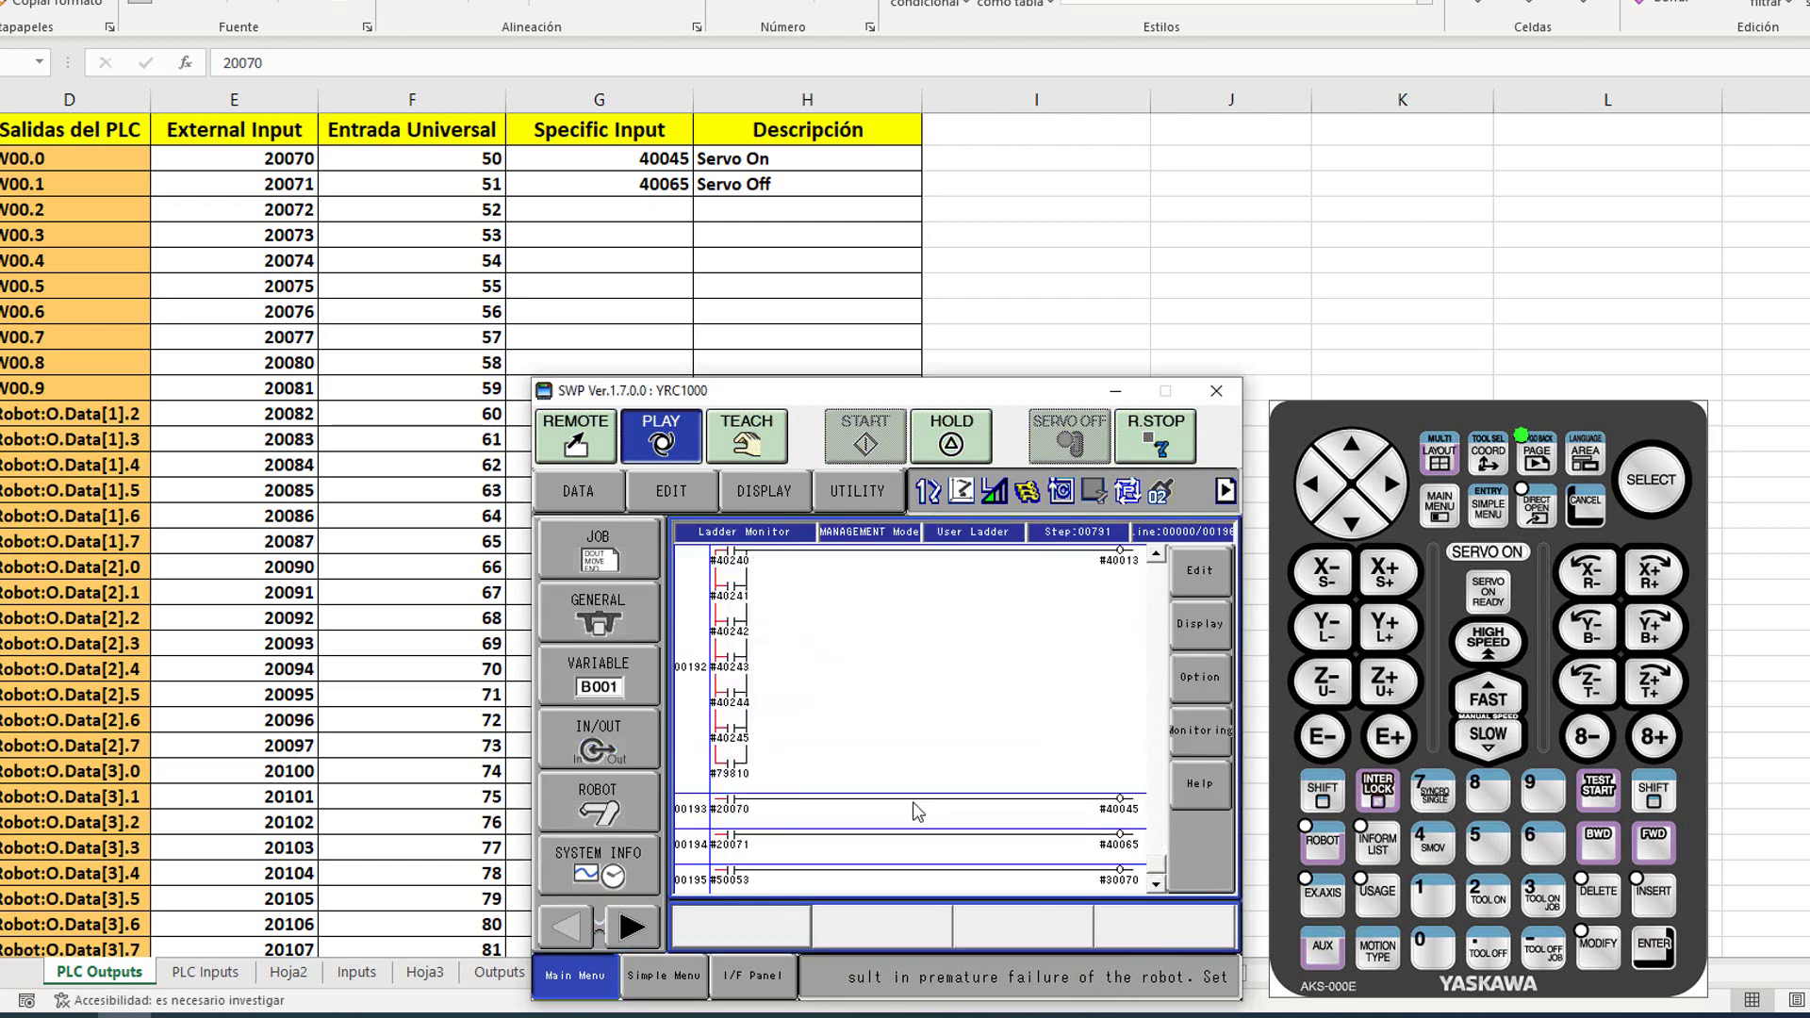
pyautogui.click(778, 840)
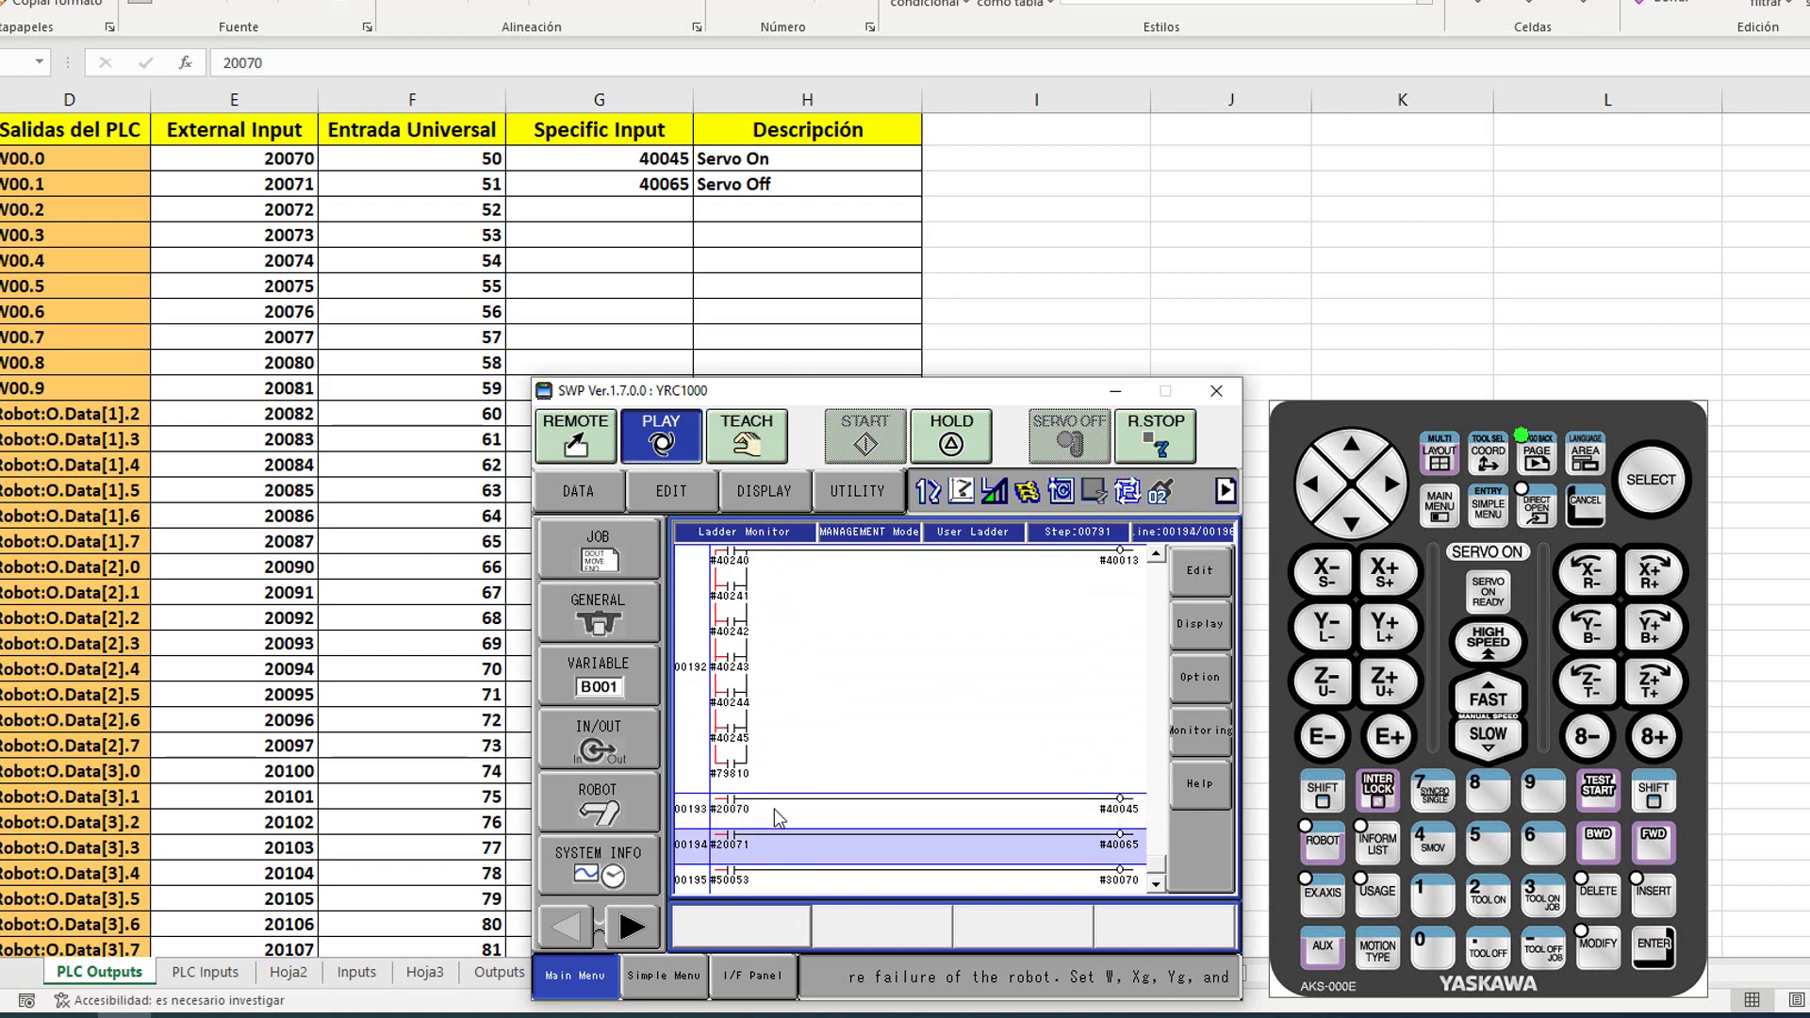
pyautogui.click(775, 815)
pyautogui.click(765, 849)
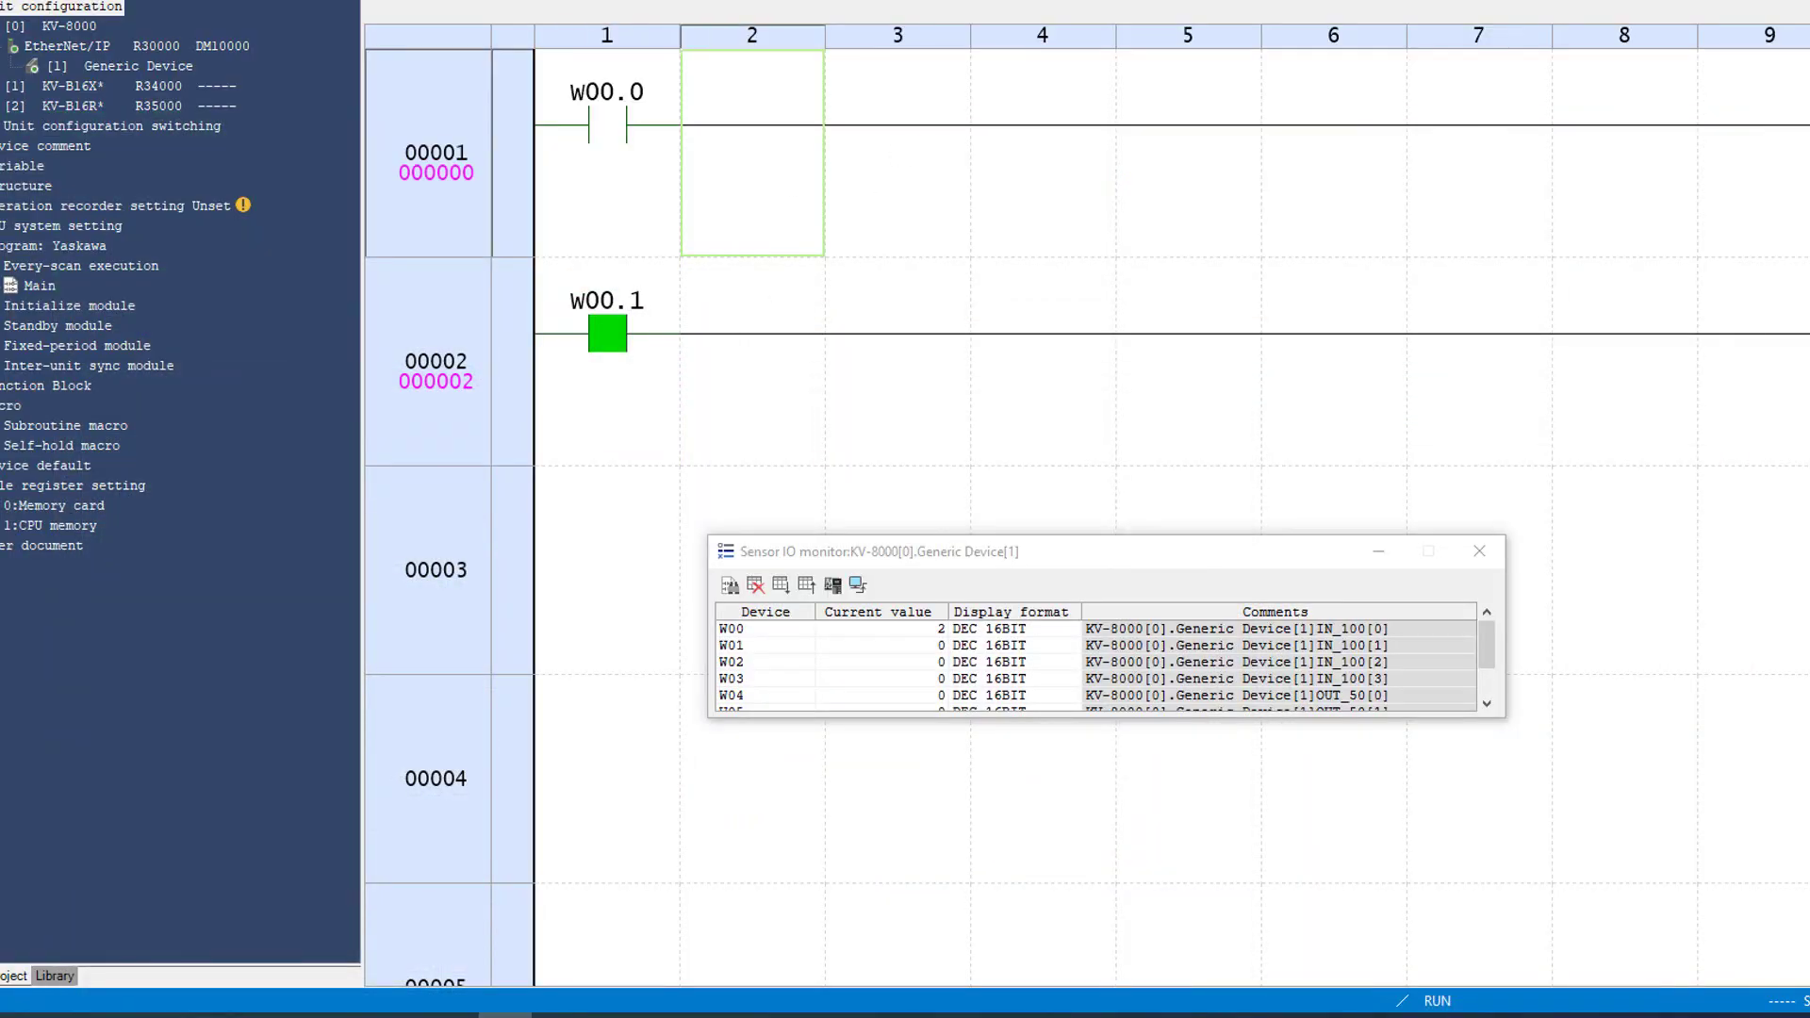
# In KV STUDIO, switch to Editor mode and add a SERVO_ON contact at the start of rung 3.
pyautogui.click(764, 2)
pyautogui.click(717, 4)
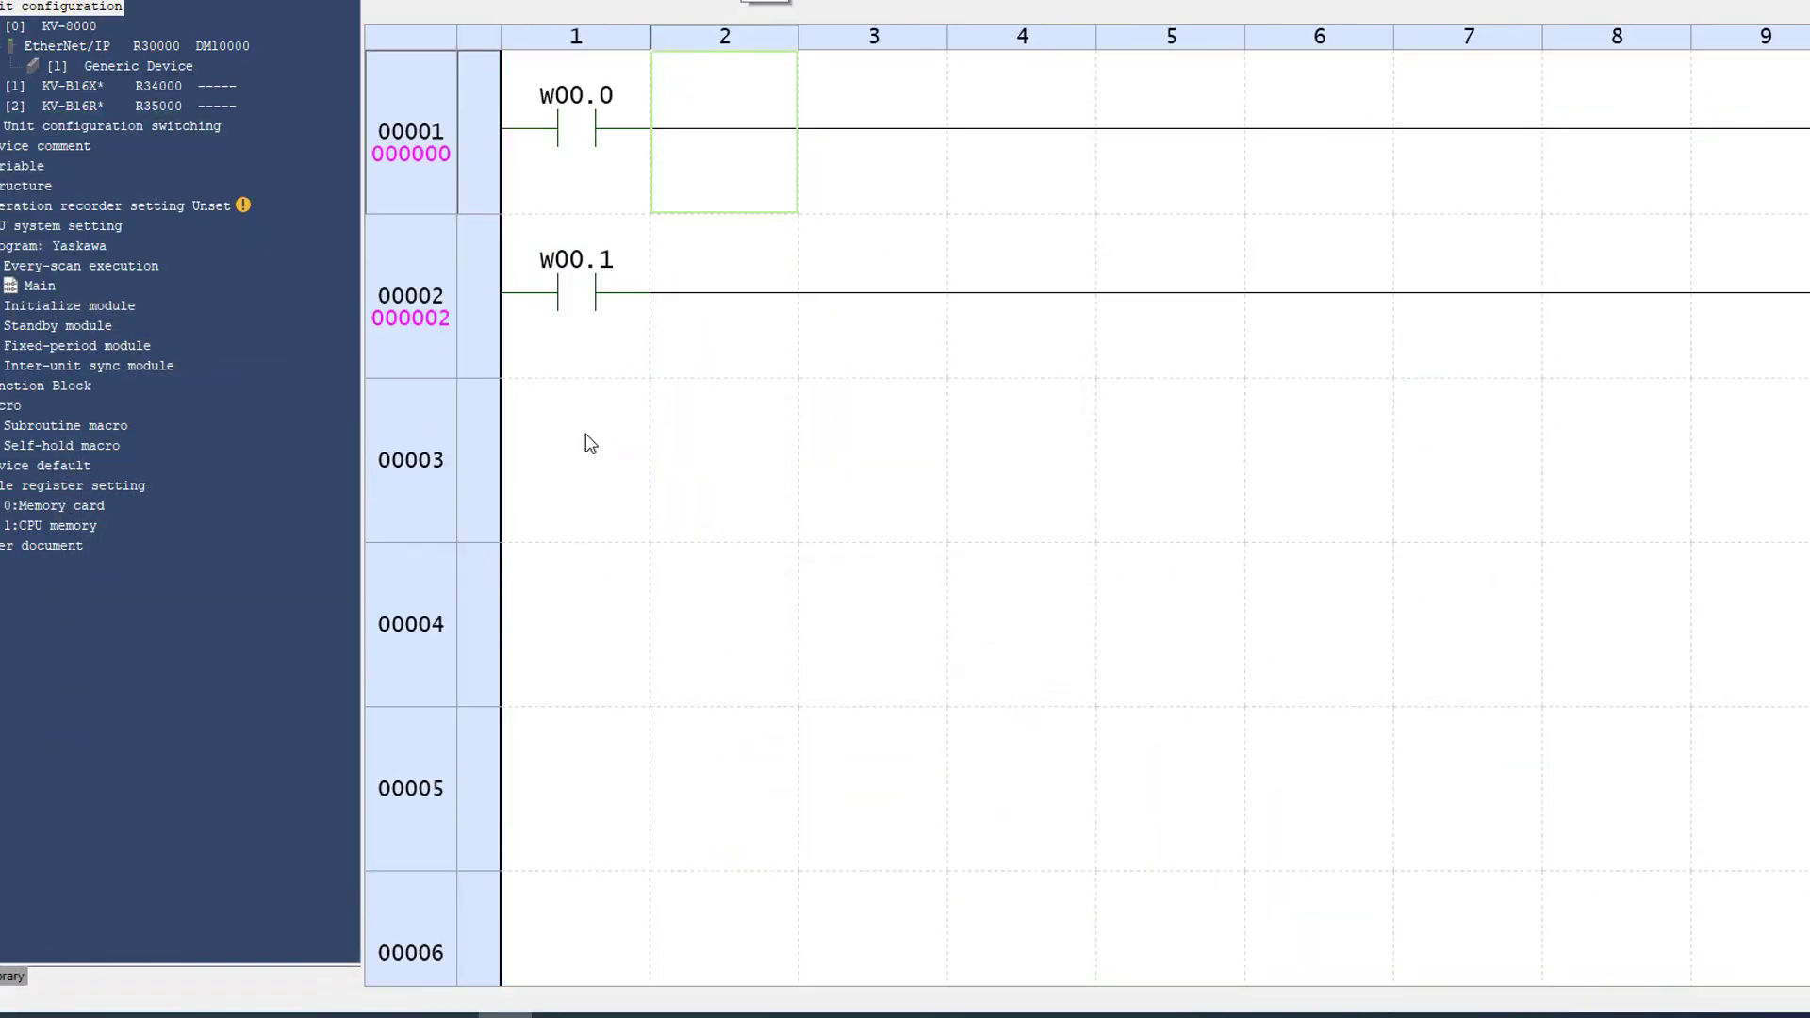
pyautogui.click(582, 471)
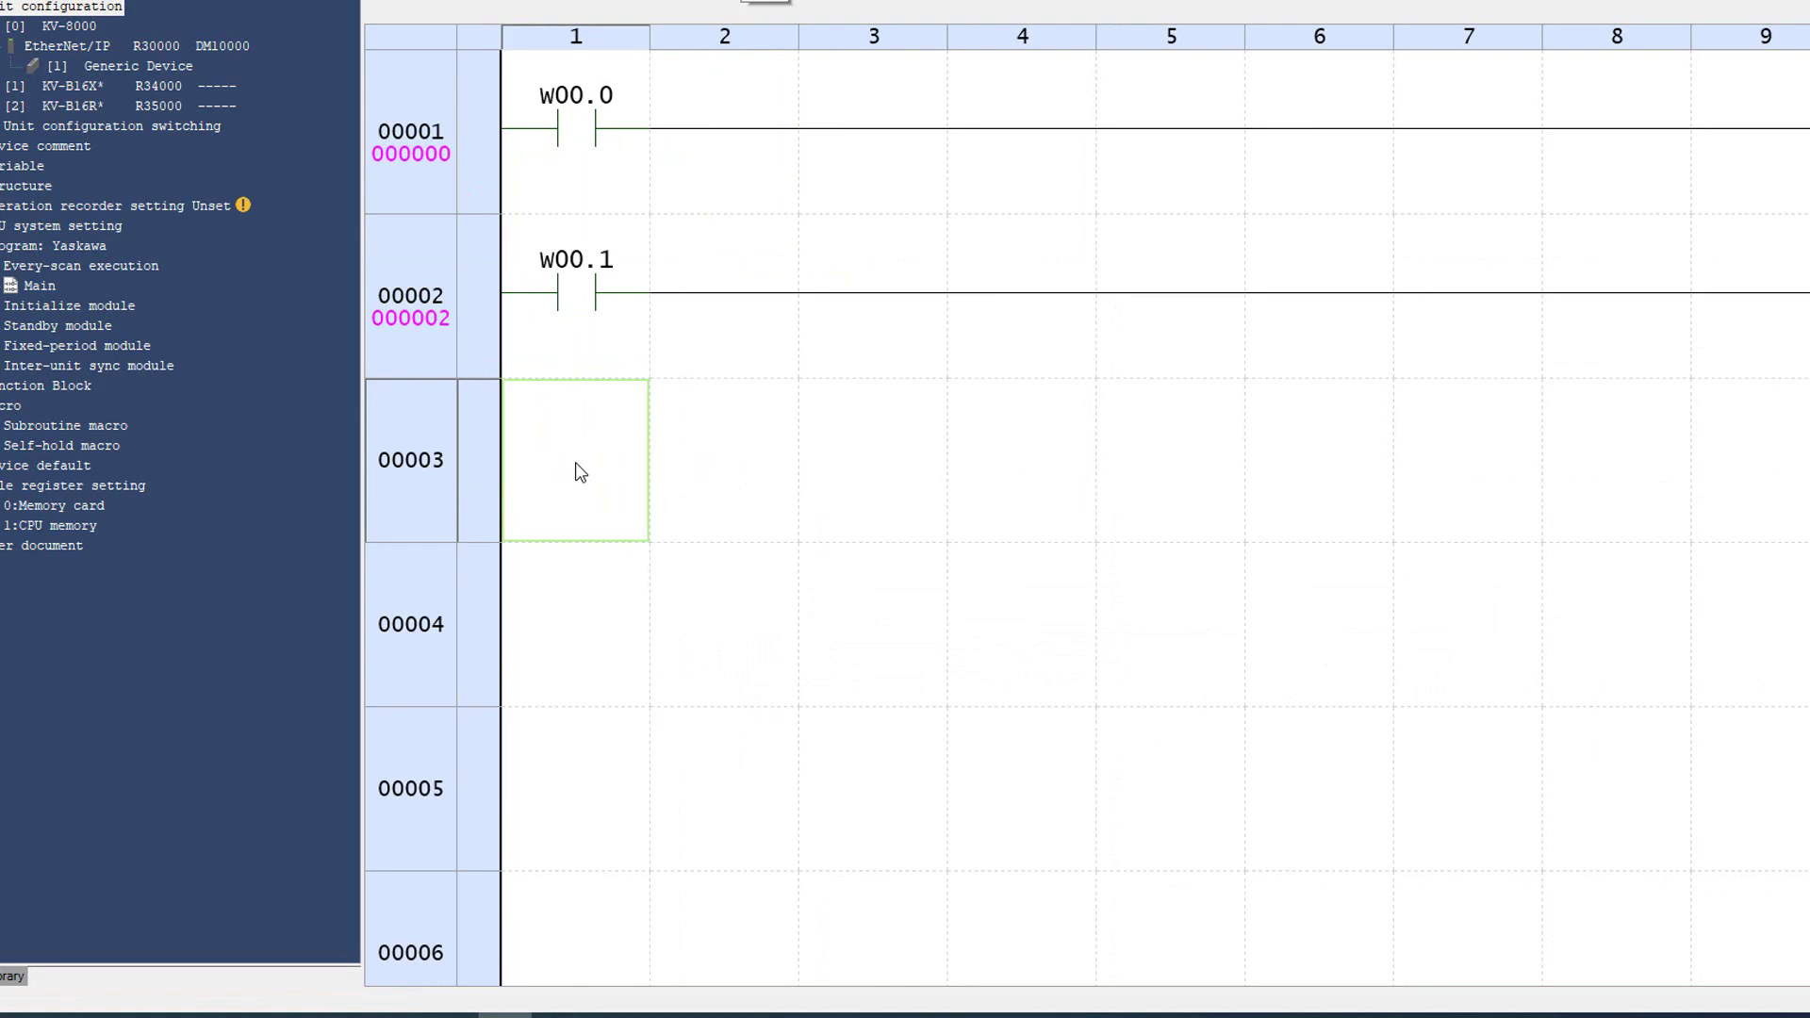
pyautogui.write('LD')
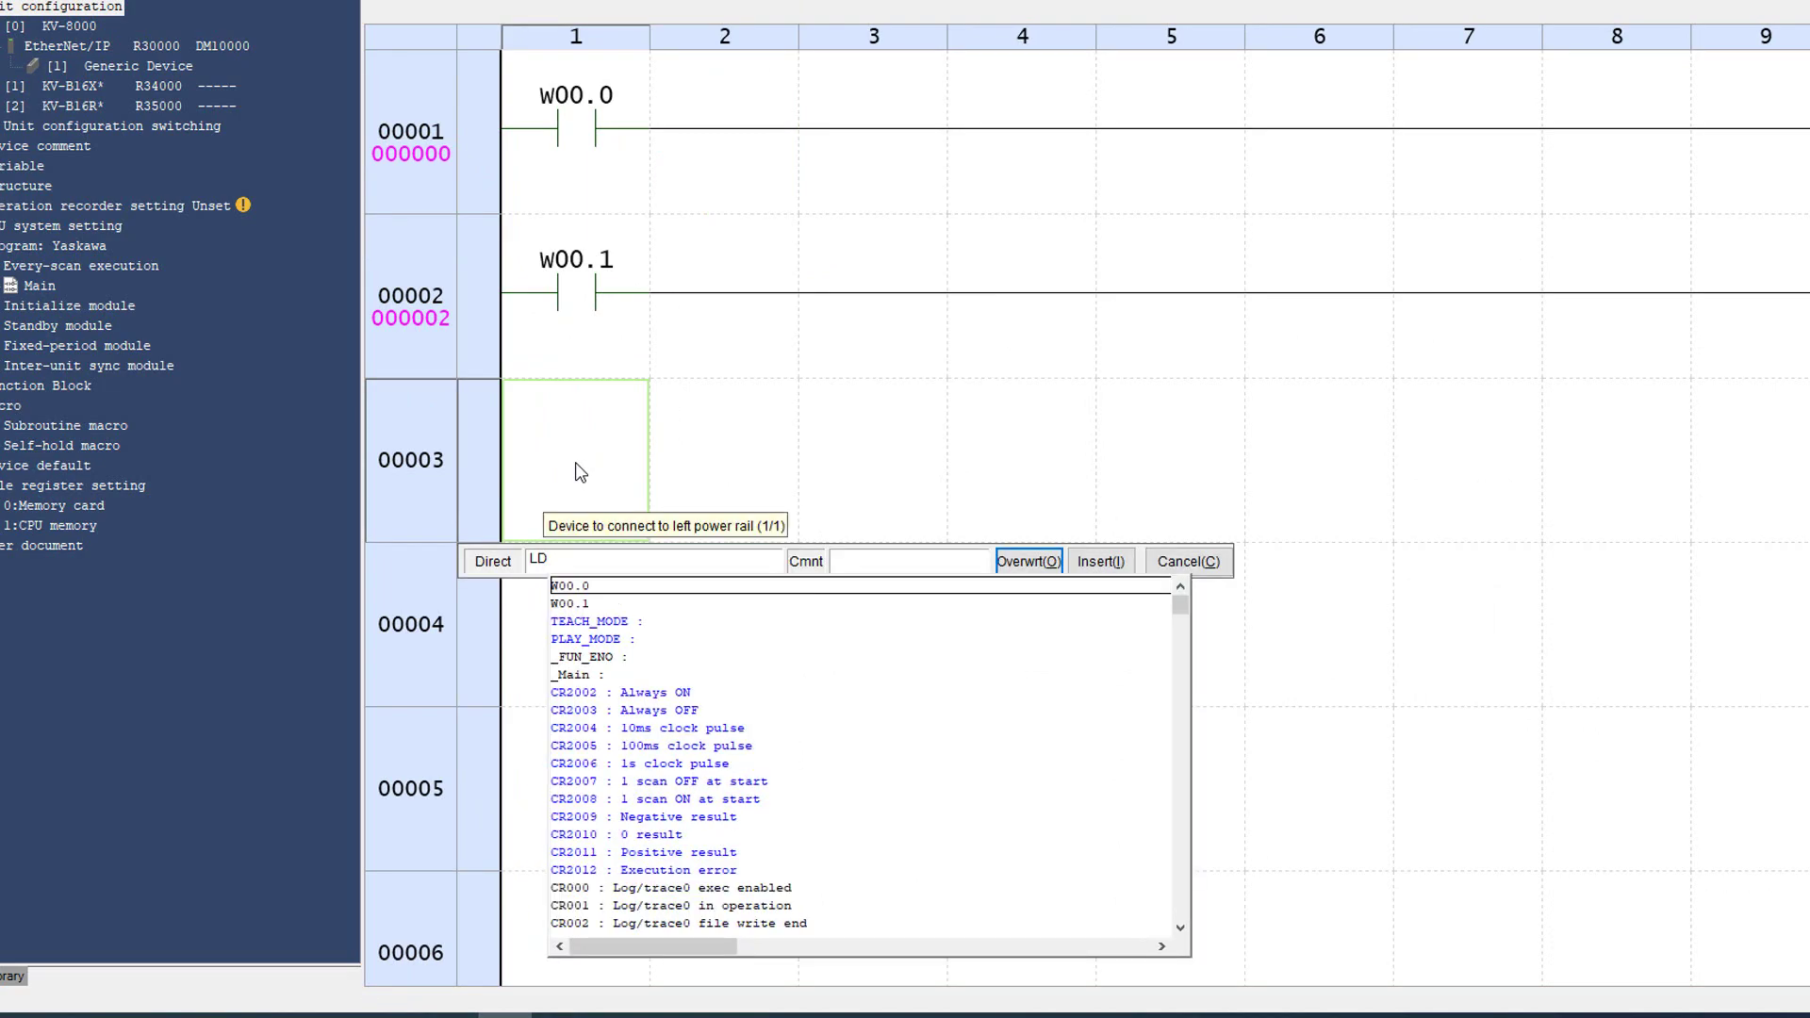
pyautogui.write(' SERVO_')
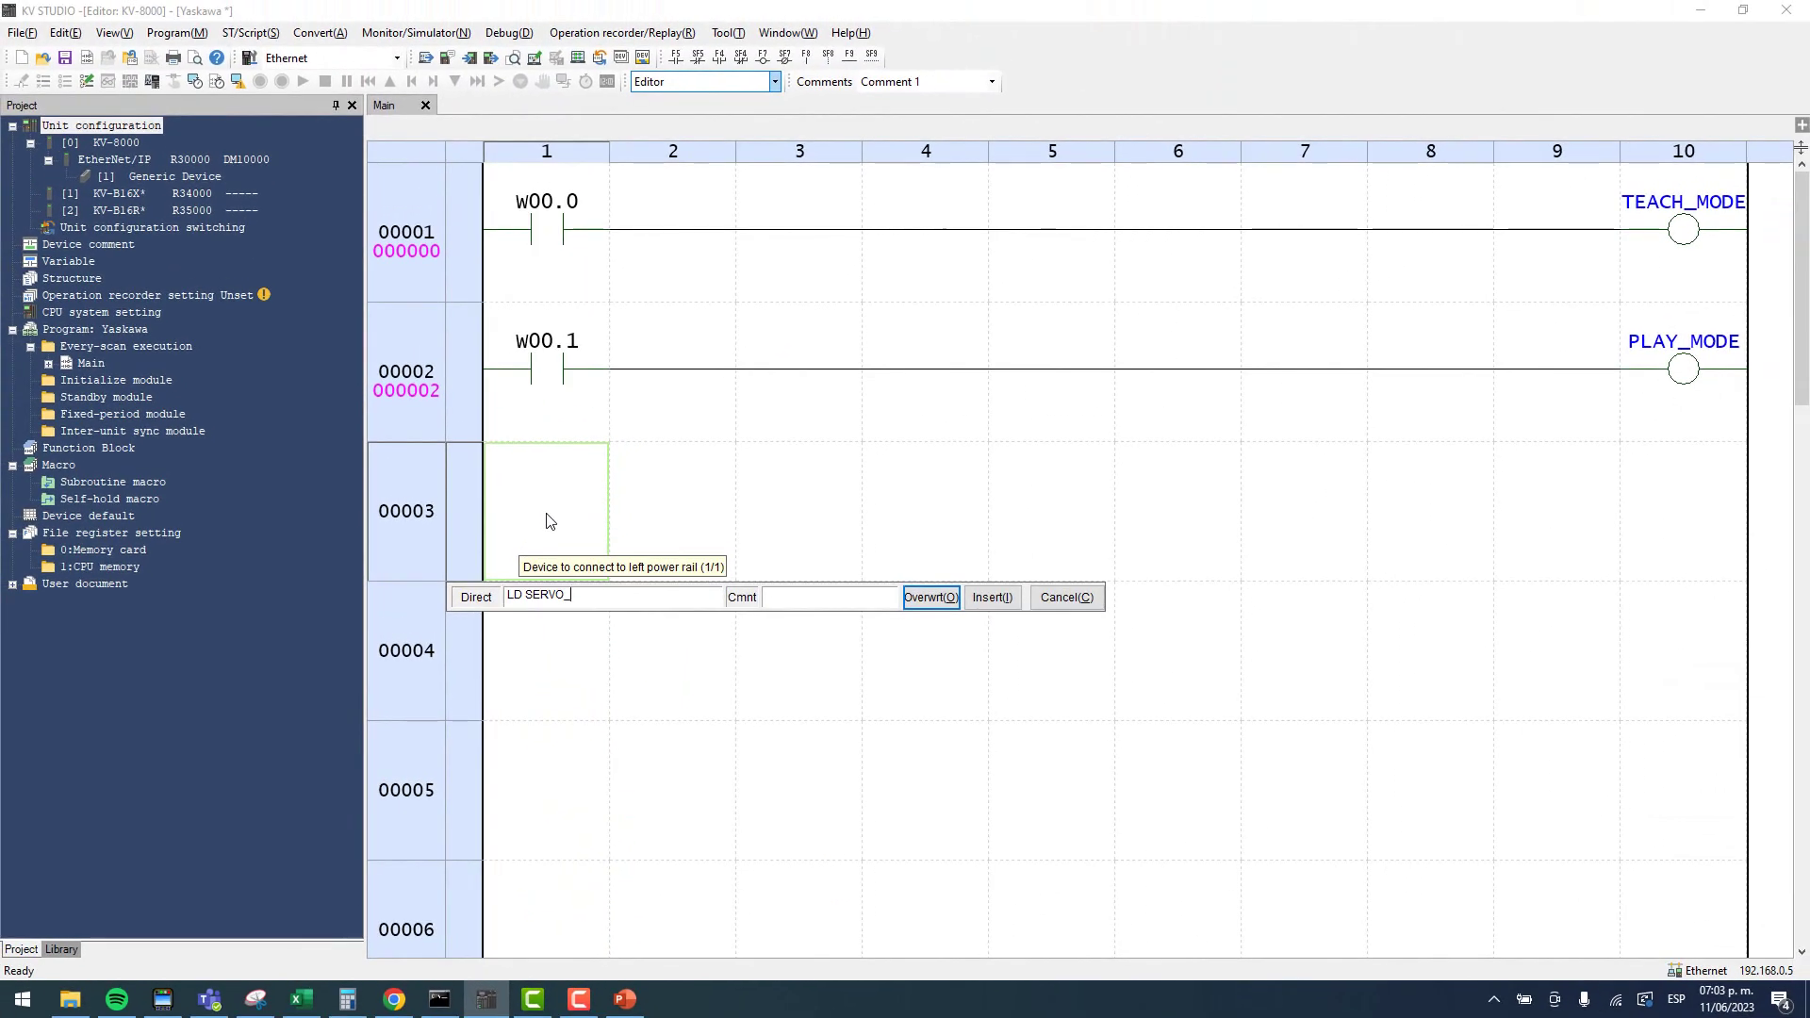
pyautogui.write('ON')
pyautogui.press('Return')
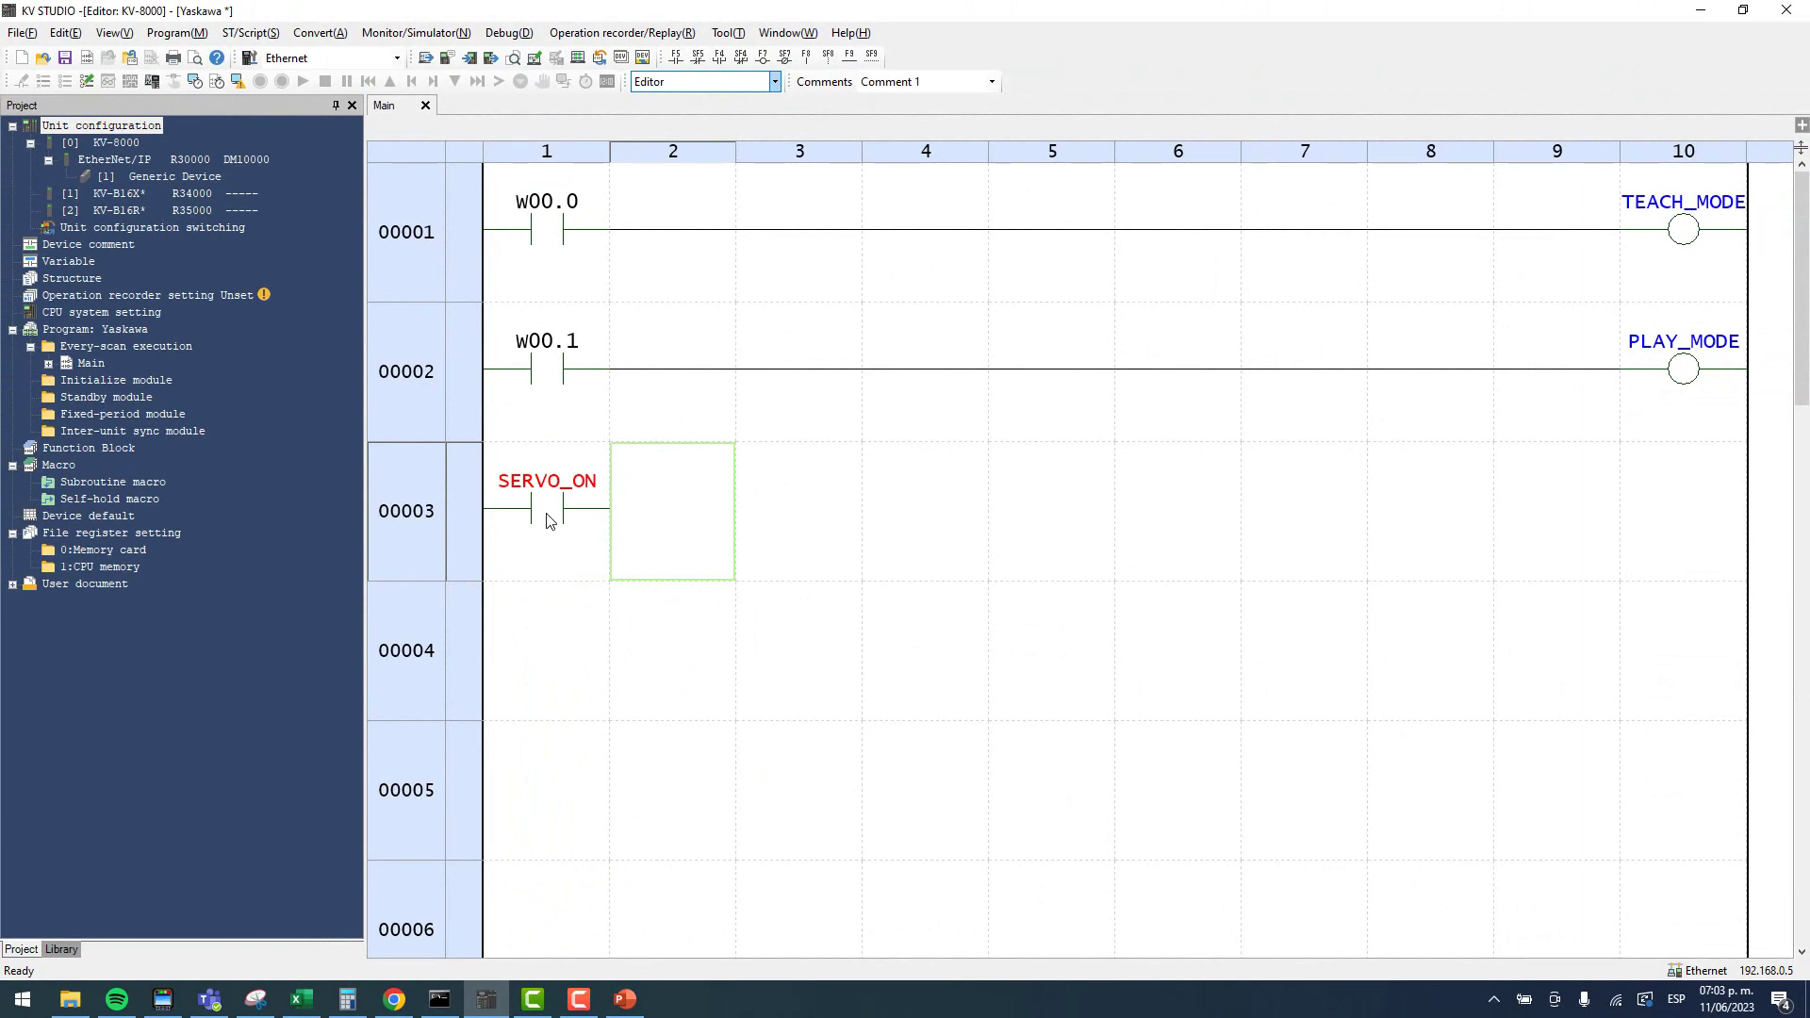
pyautogui.write('OUT')
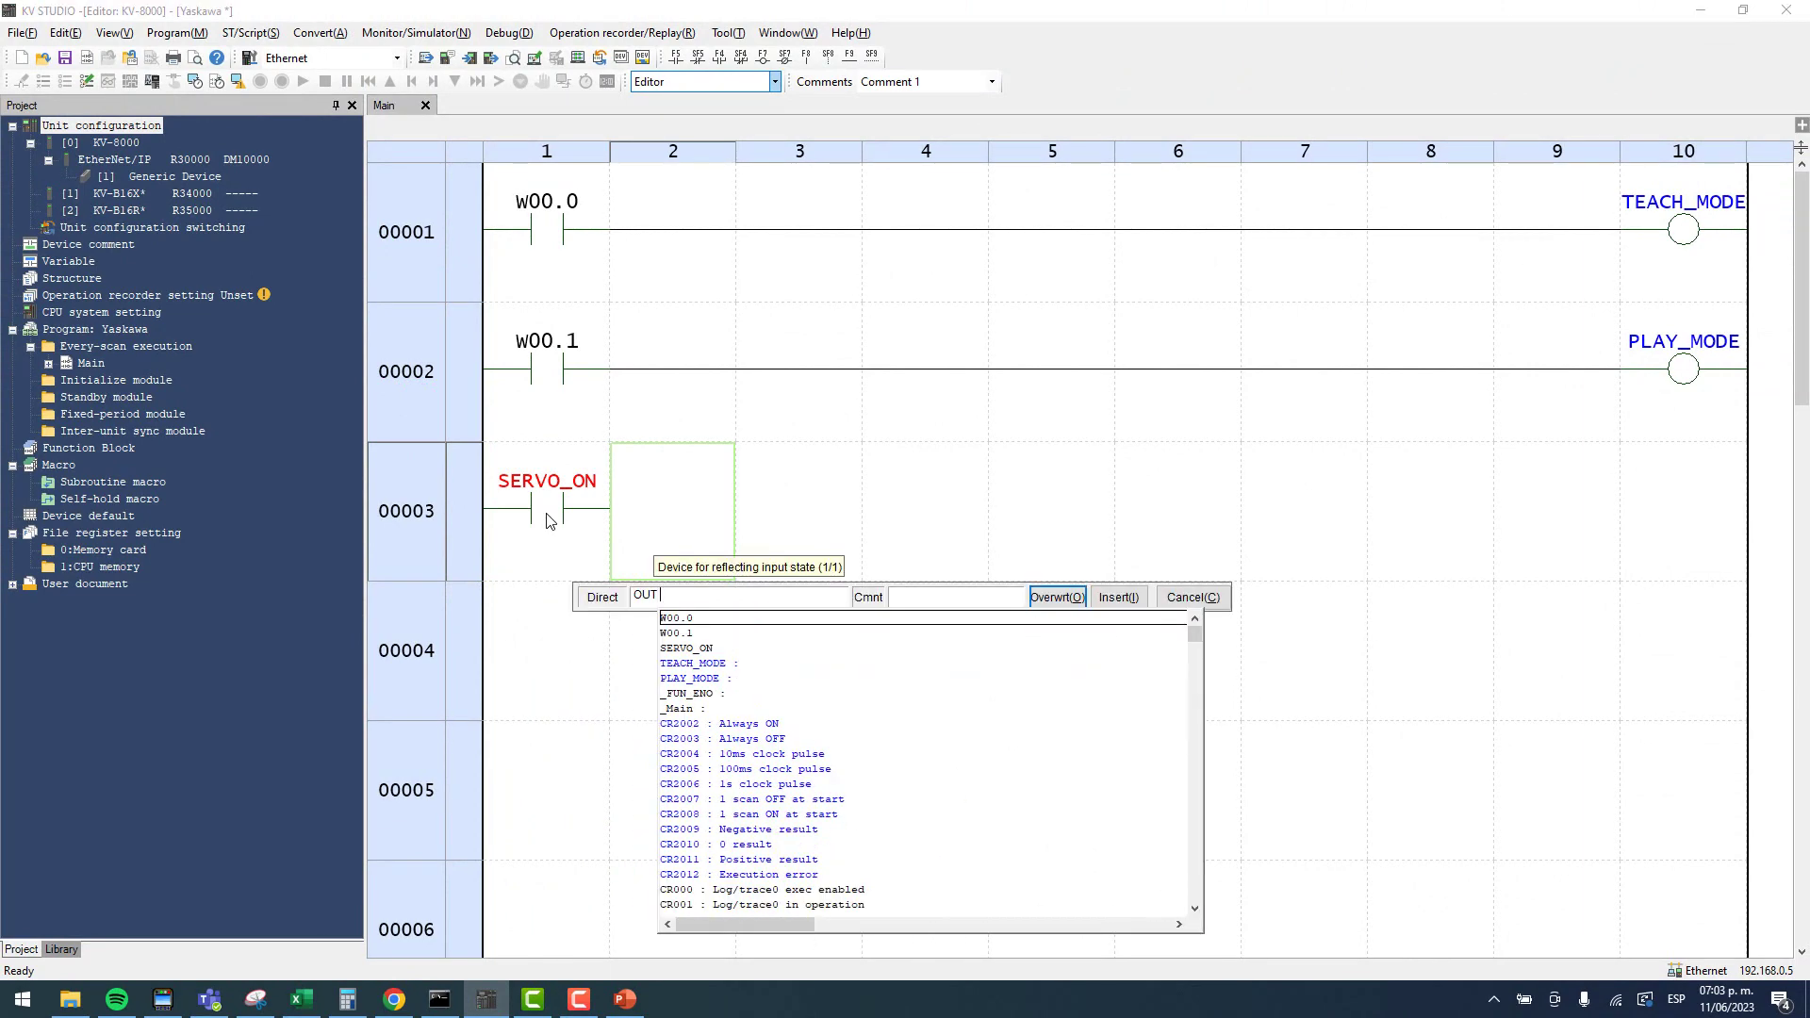
pyautogui.press('Down')
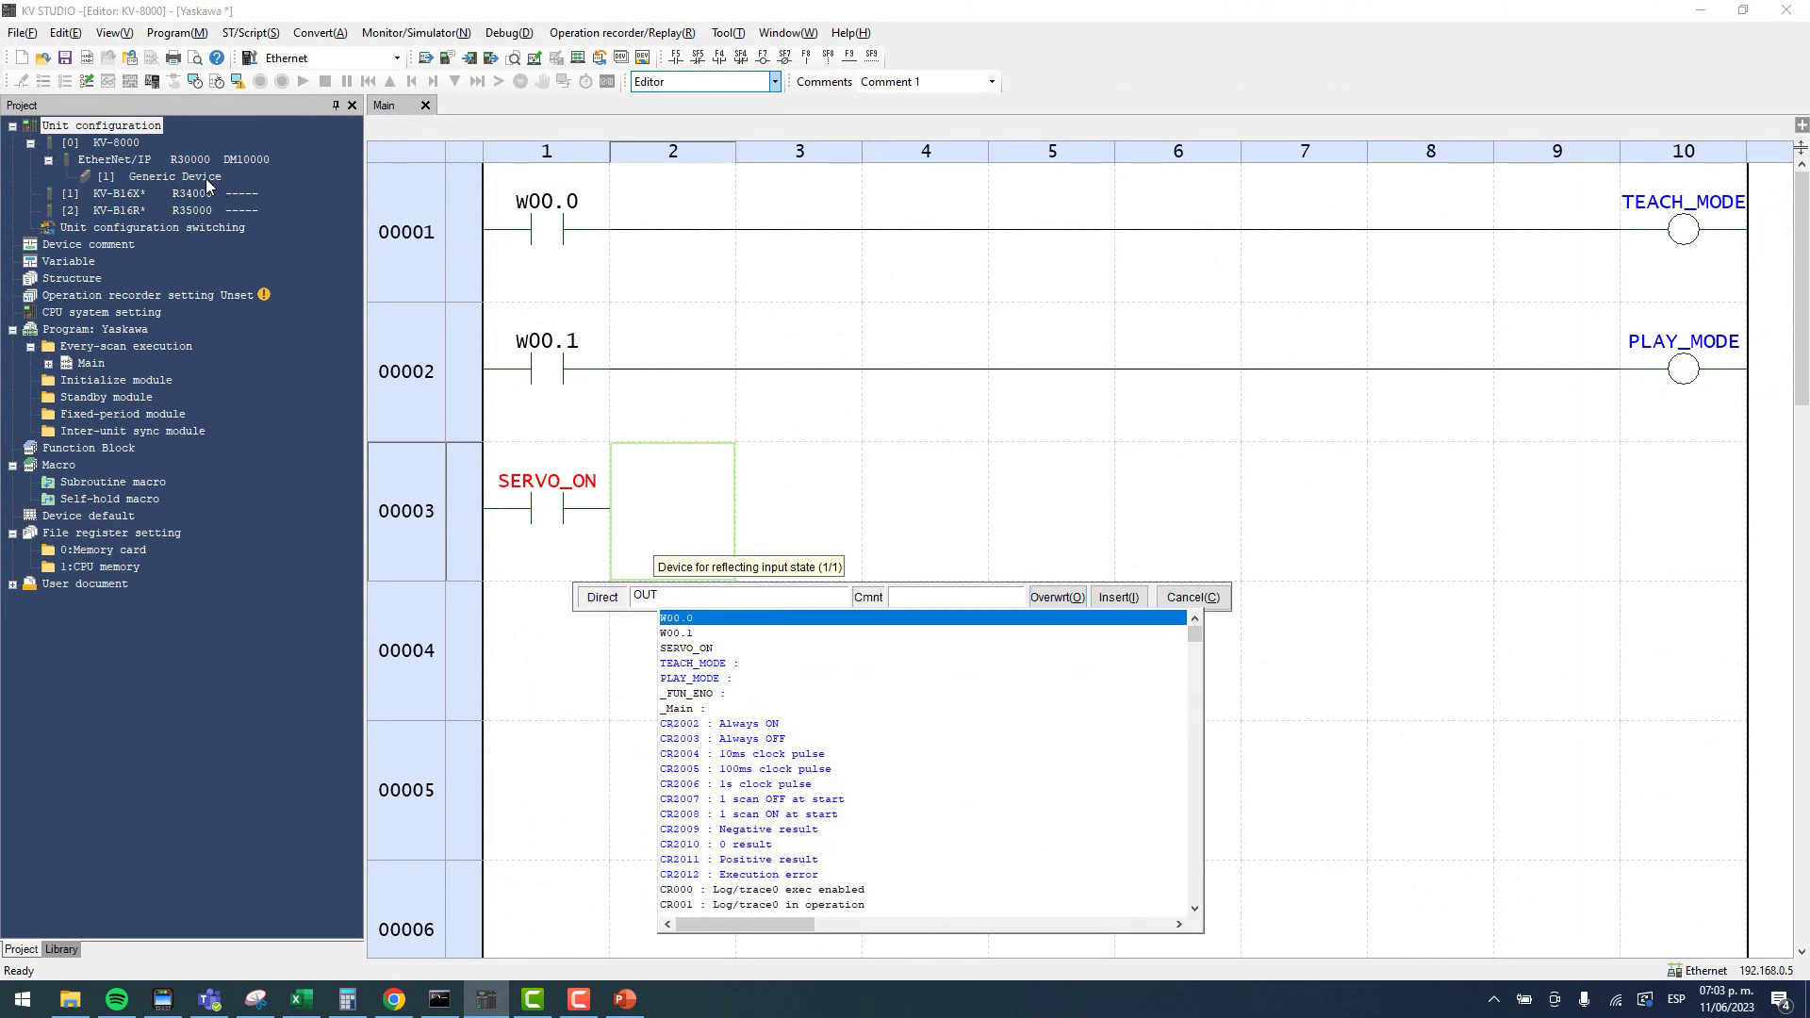
pyautogui.press('Escape')
# Check the word devices assigned to OUT_50 in the Generic Device's EtherNet/IP settings.
pyautogui.doubleClick(205, 178)
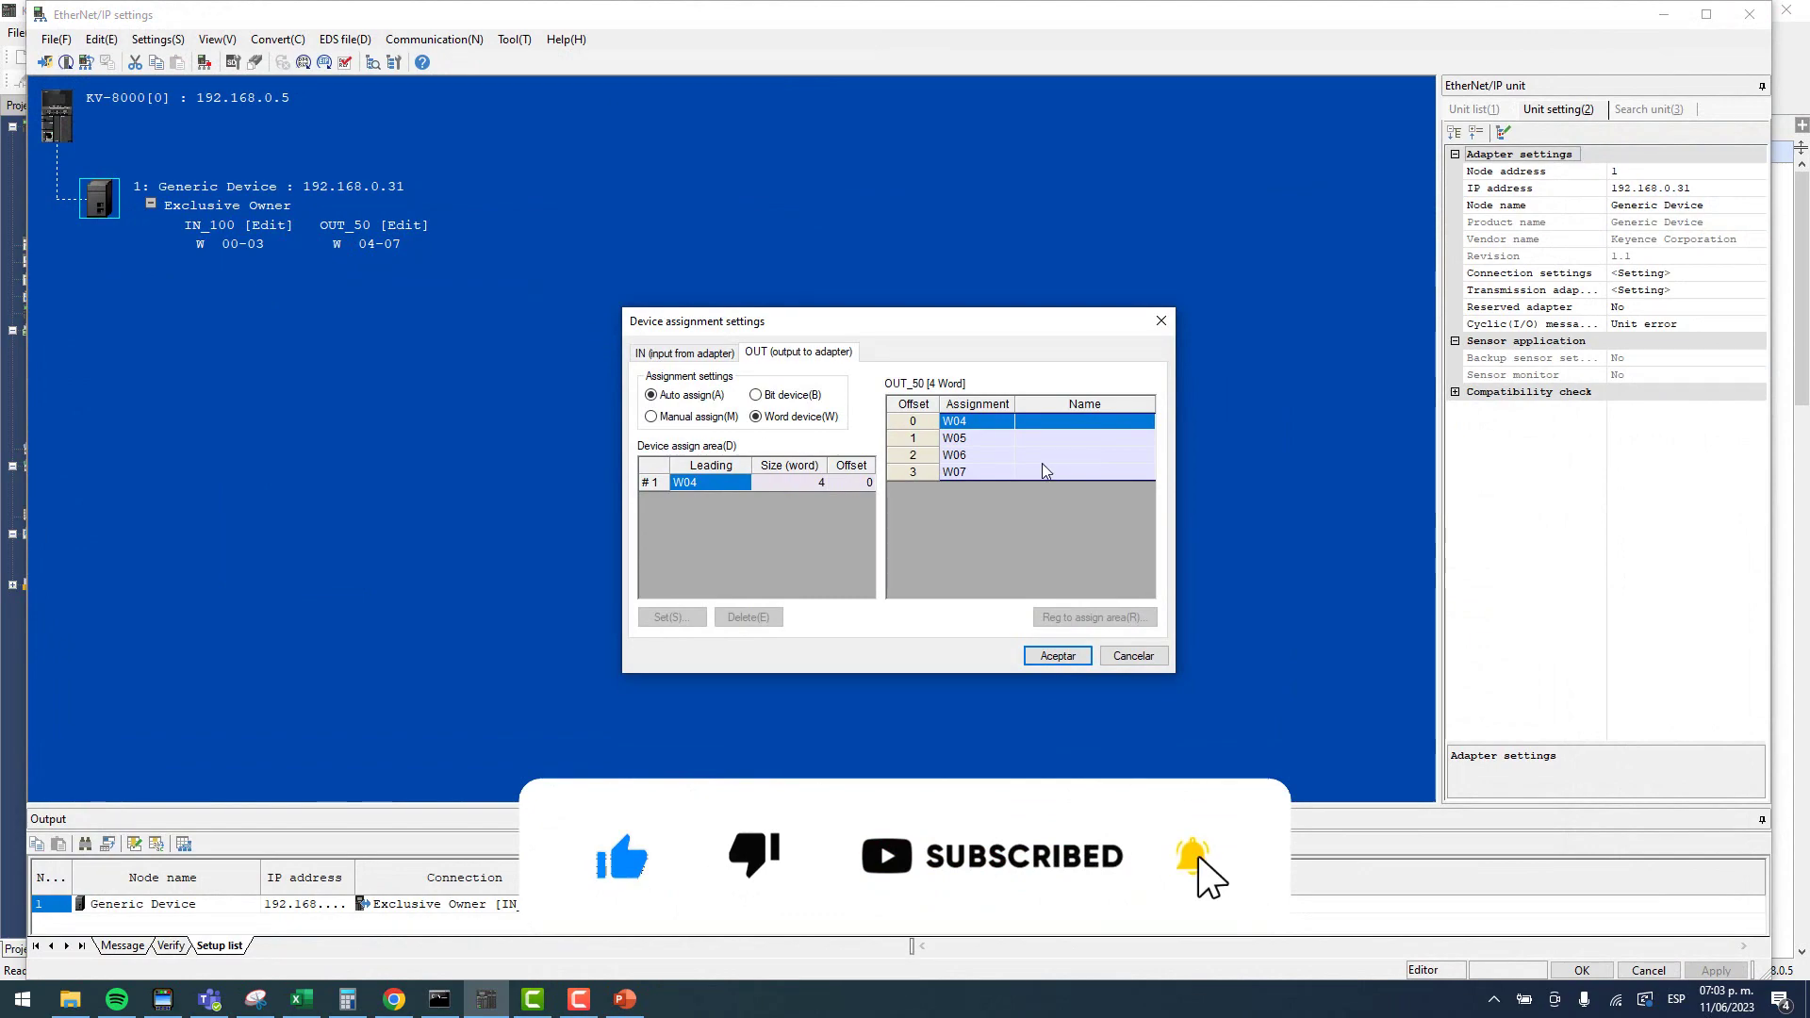
pyautogui.click(1161, 321)
pyautogui.click(1749, 14)
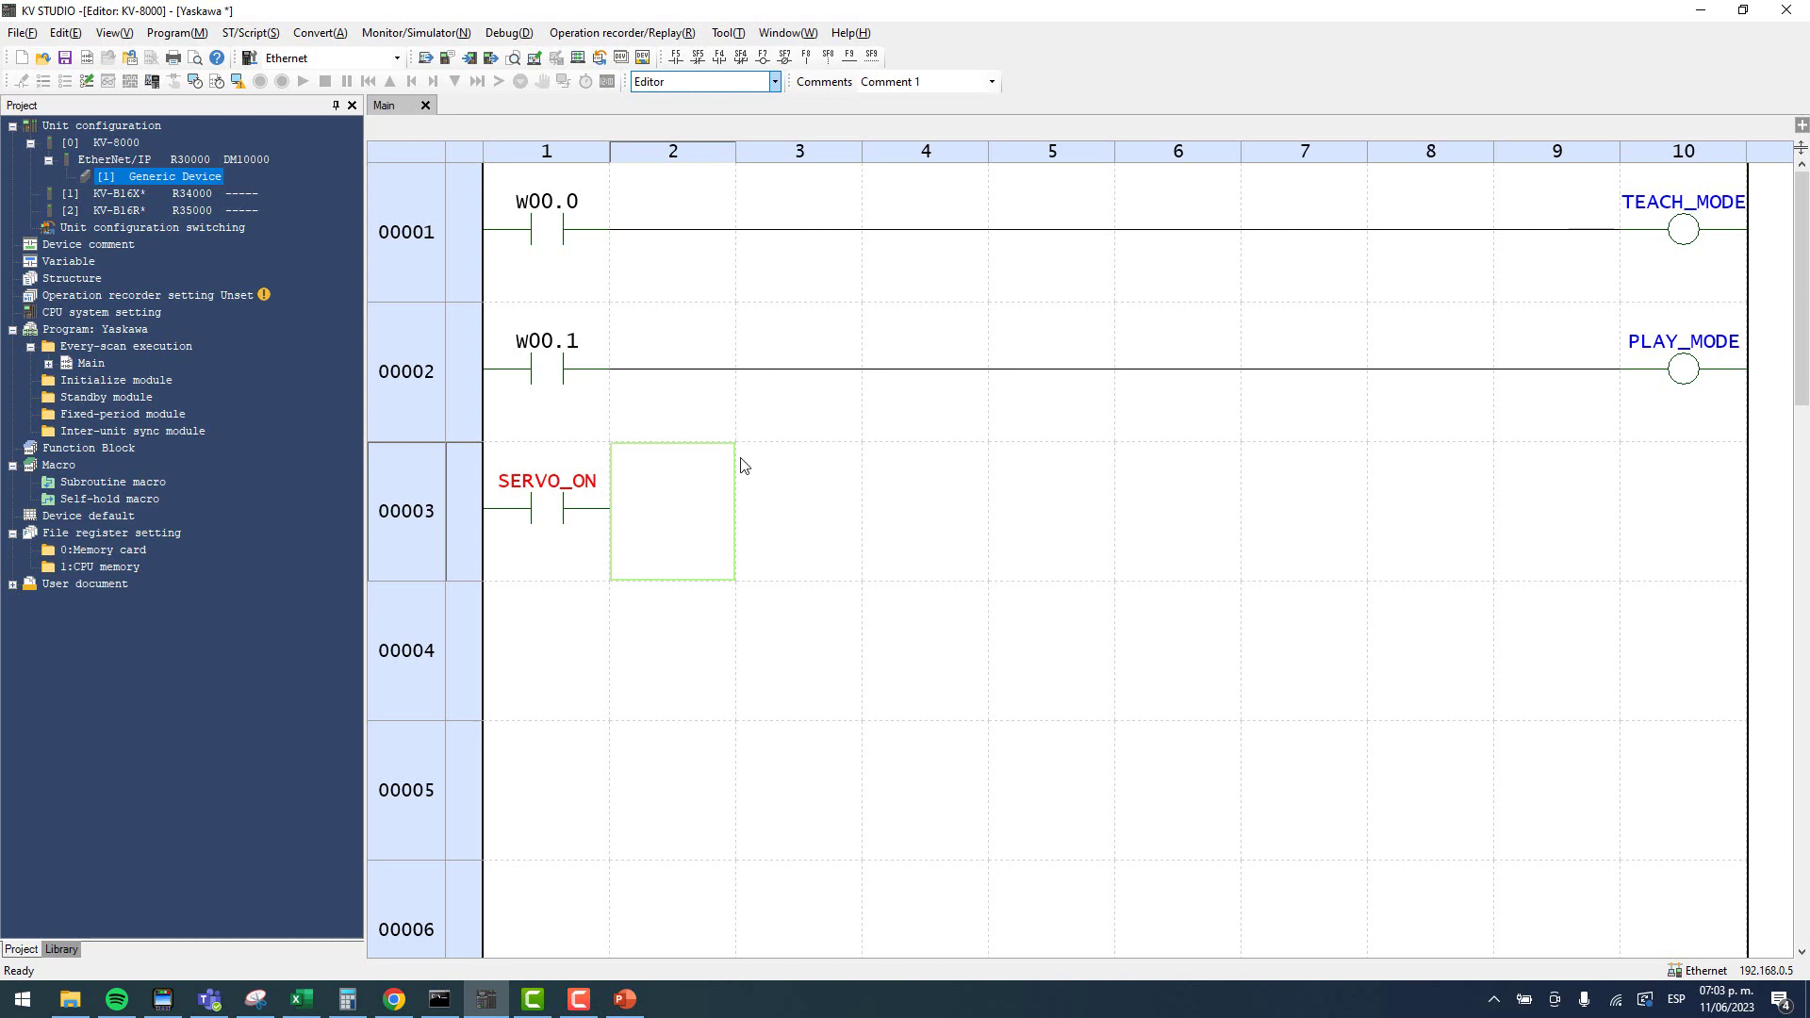
# Add an output coil W04.0 to the SERVO_ON rung.
pyautogui.click(685, 486)
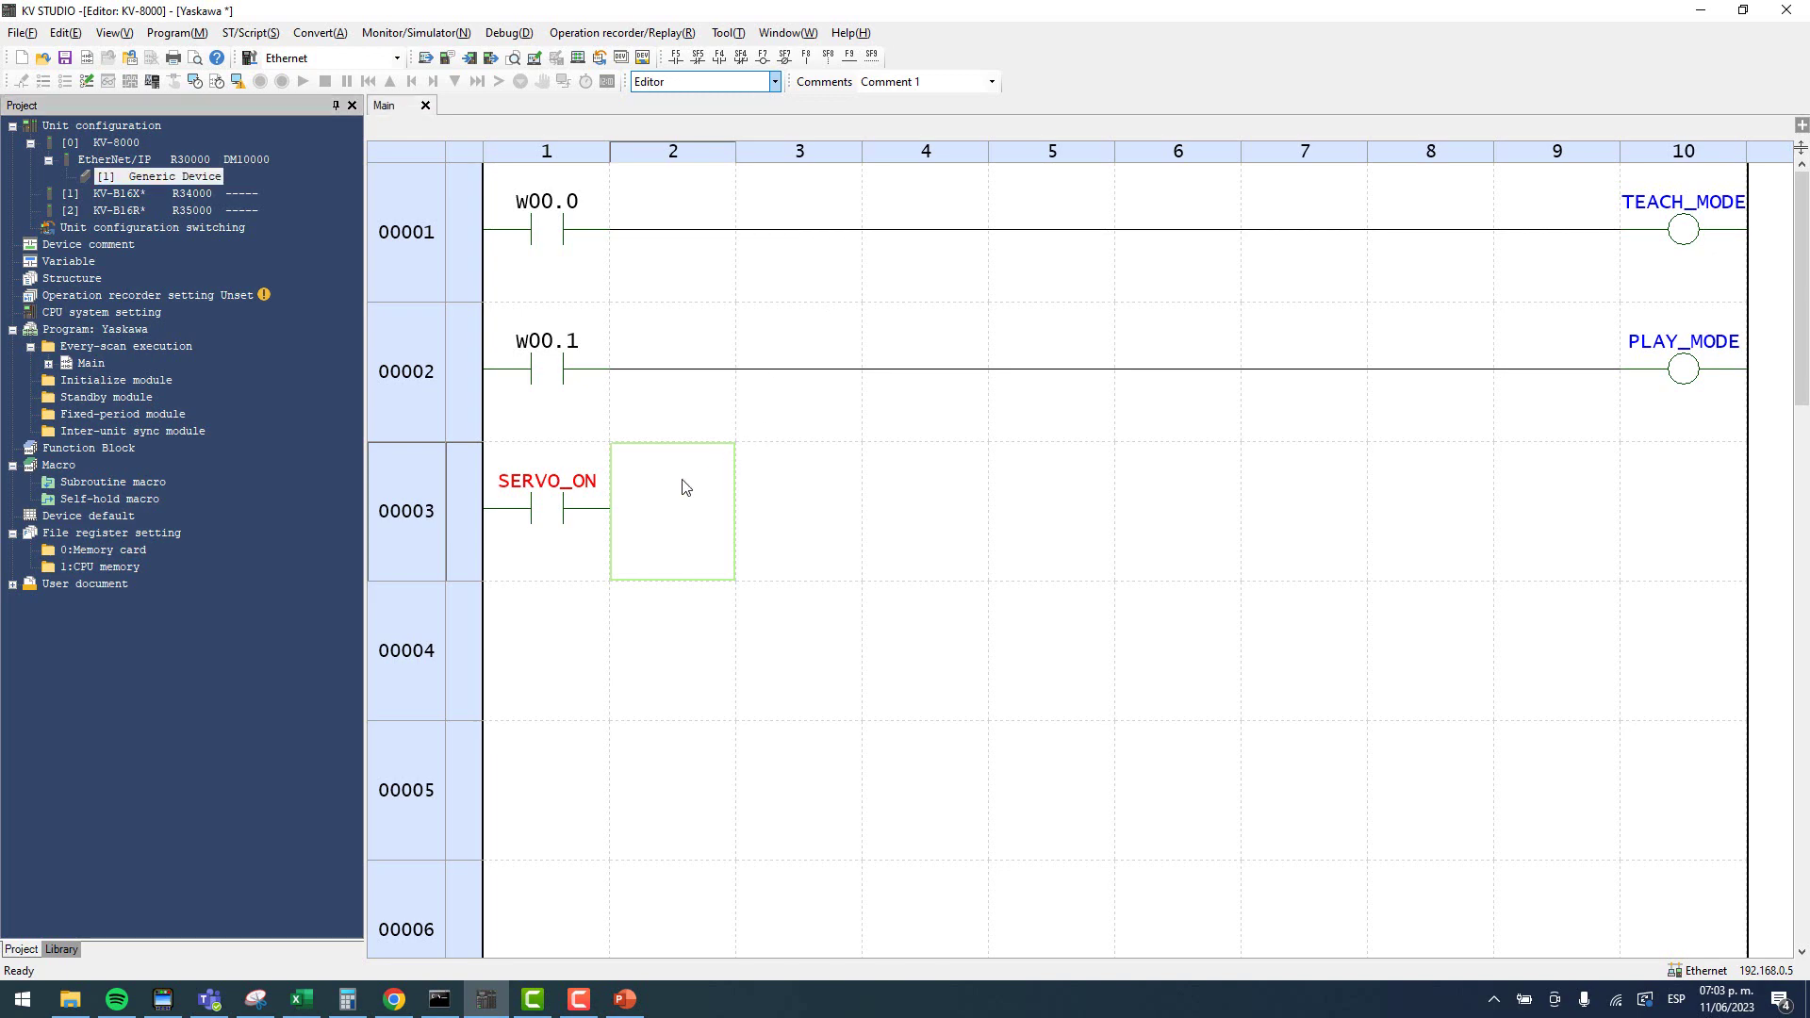
pyautogui.write('OUT W04.0')
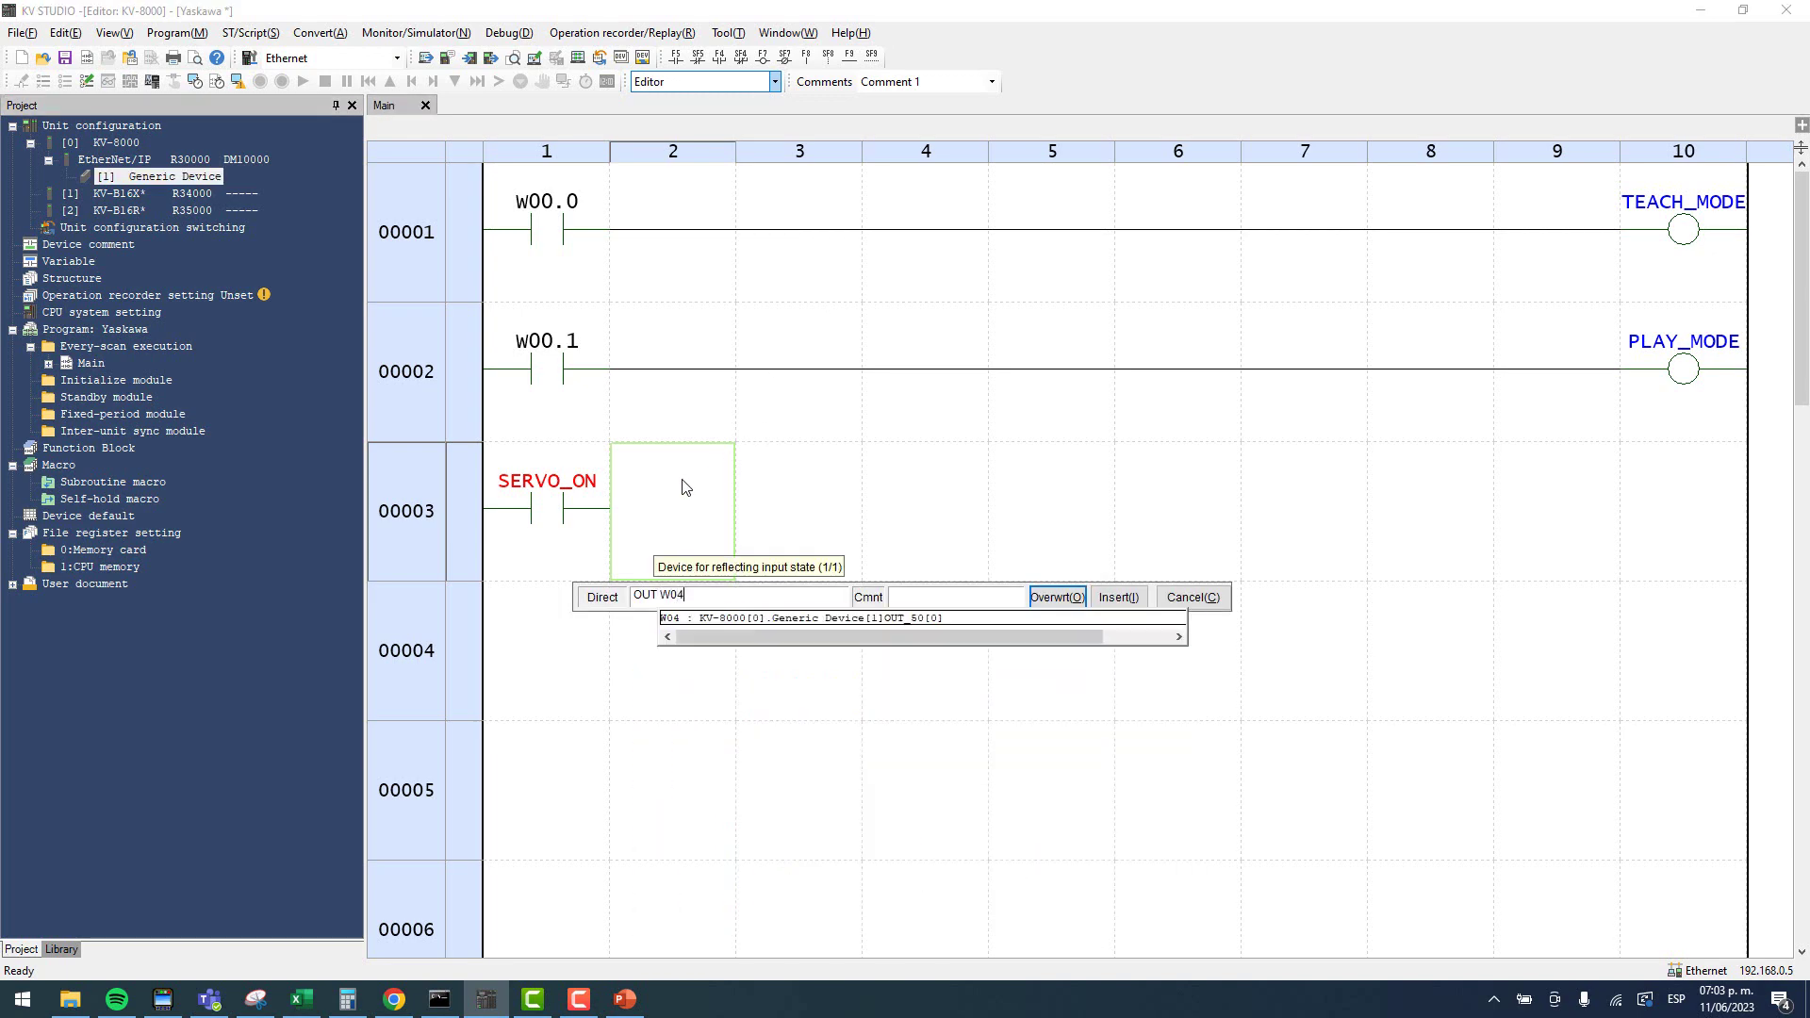
pyautogui.press('Return')
# Copy the complete SERVO_ON rung into rung 4.
pyautogui.moveTo(691, 518); pyautogui.dragTo(1642, 516)
pyautogui.click(578, 651)
pyautogui.hotkey('ctrl', 'v')
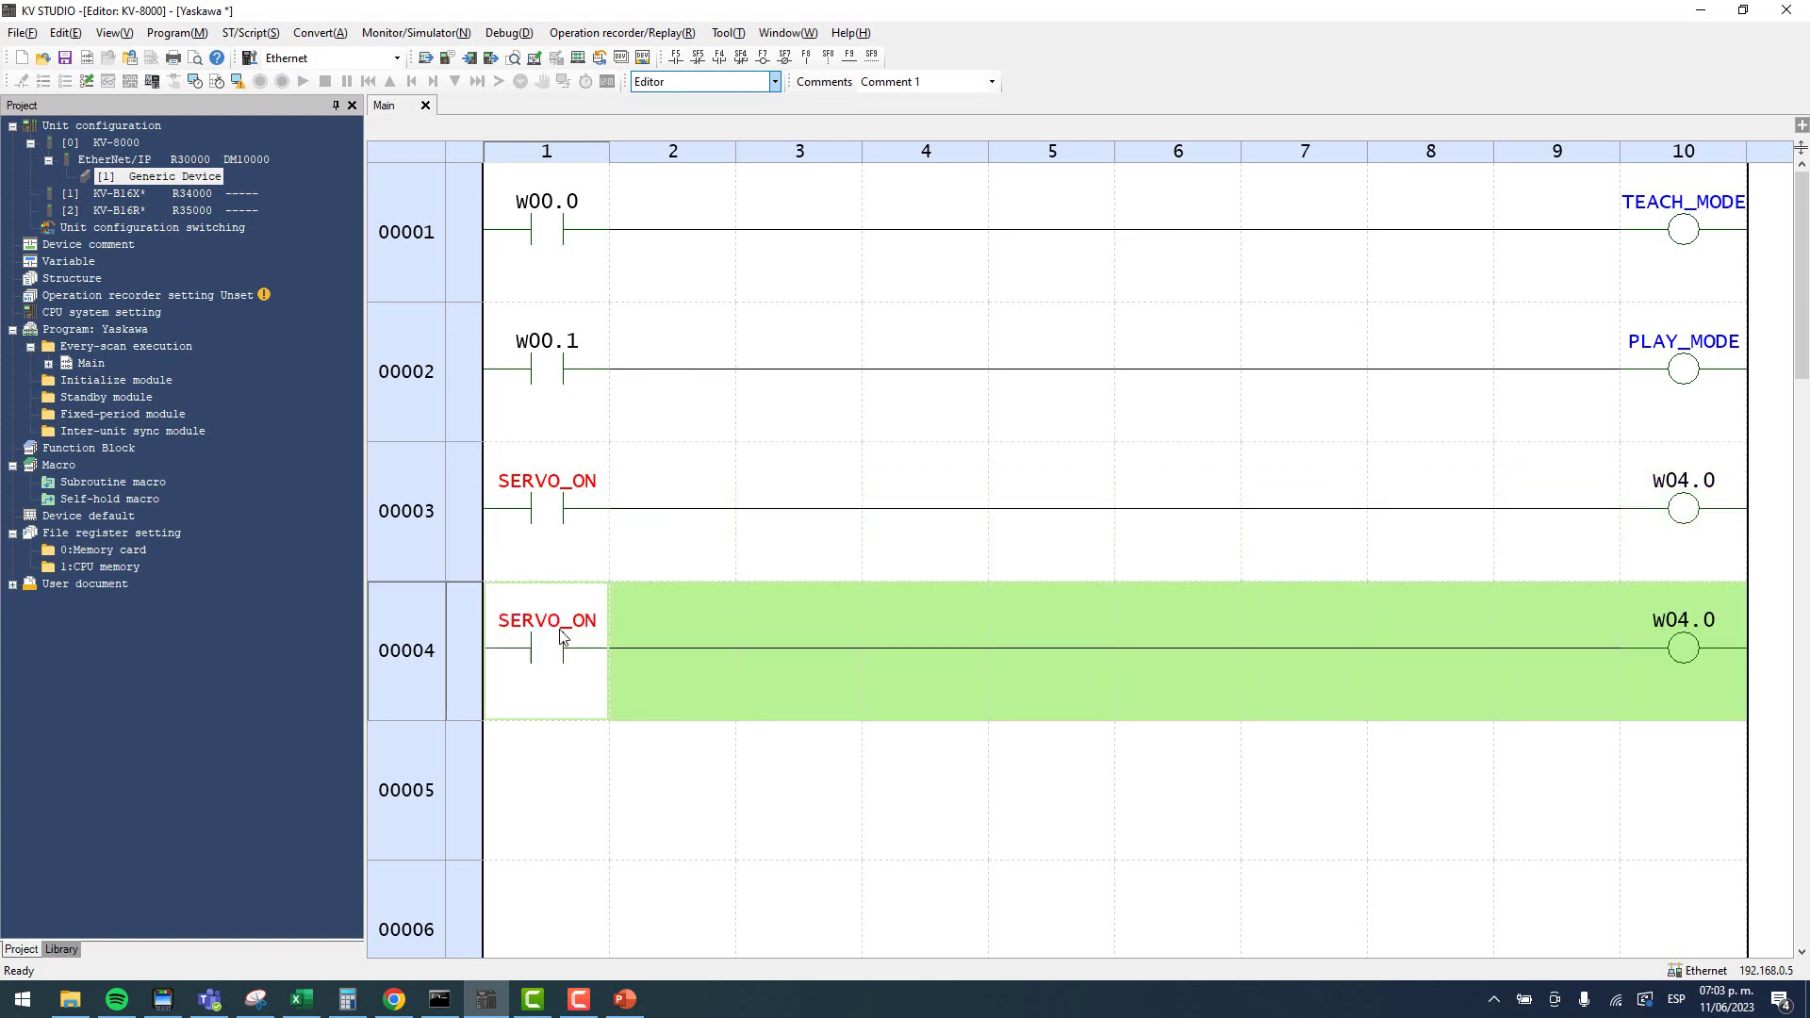
# Change rung 4's contact to SERVO_OFF and its output coil to W04.1.
pyautogui.doubleClick(561, 638)
pyautogui.press('End')
pyautogui.press('BackSpace')
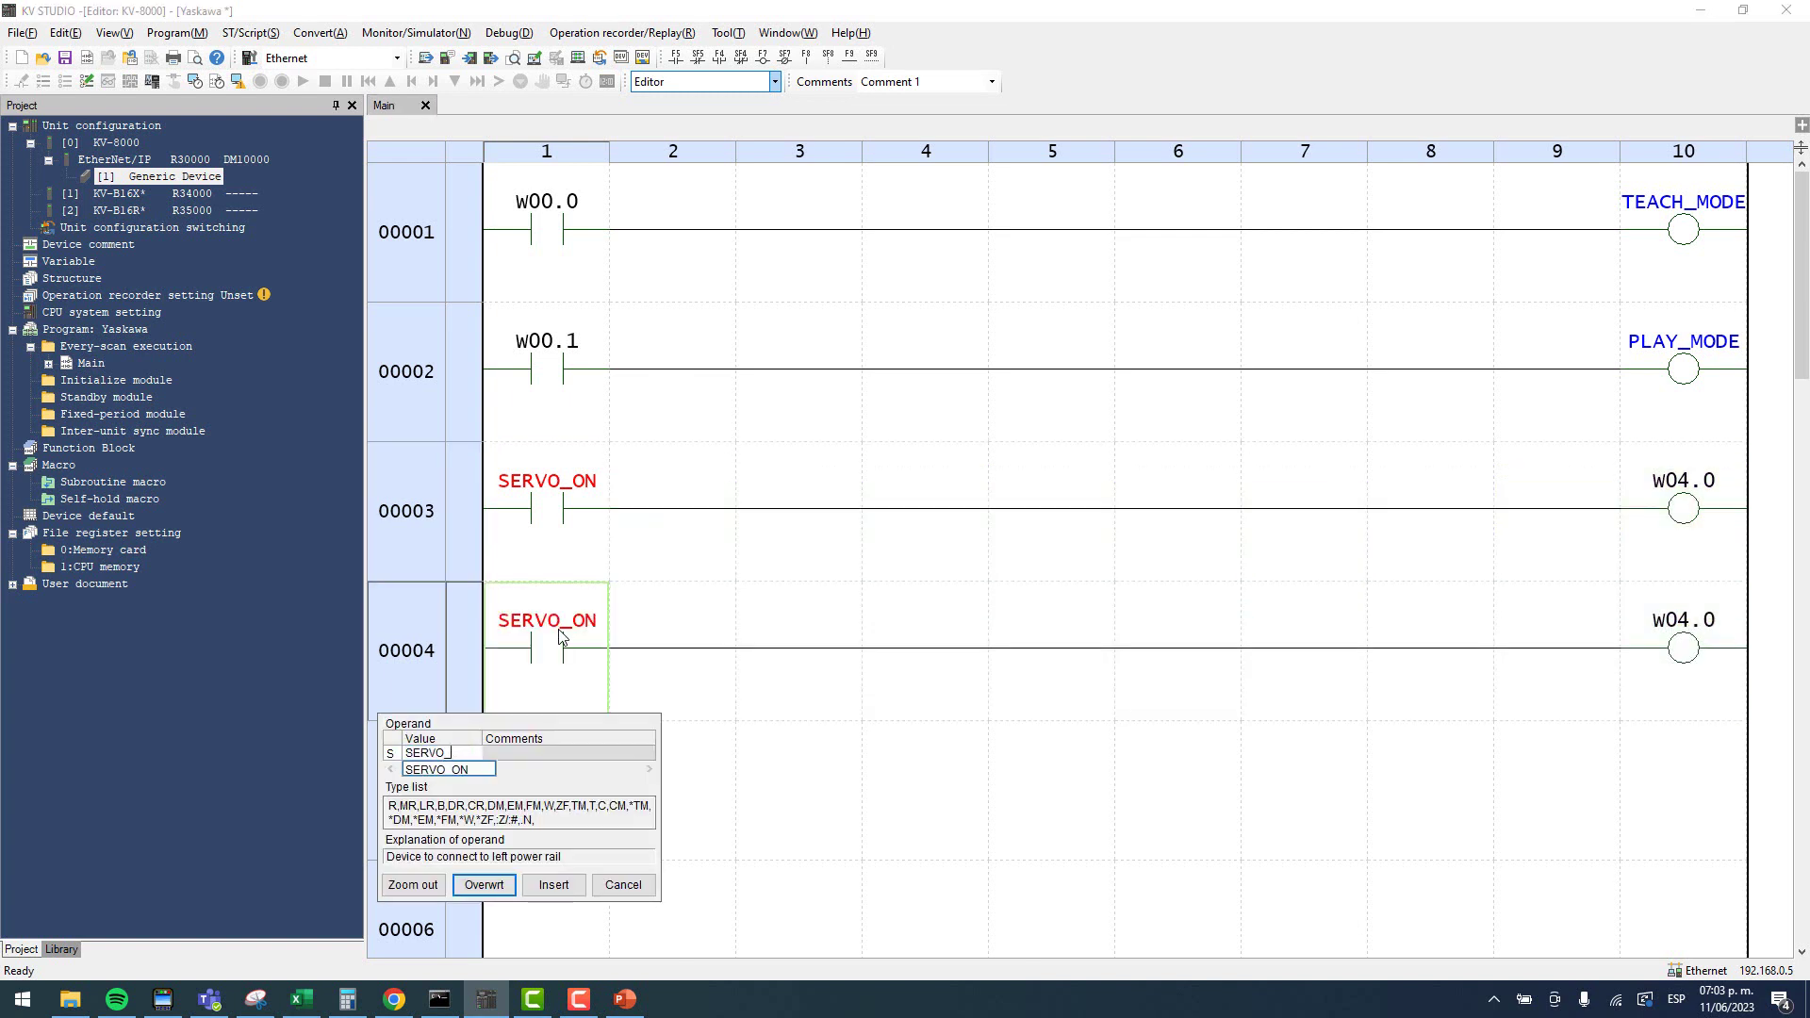
pyautogui.write('OFF')
pyautogui.press('Return')
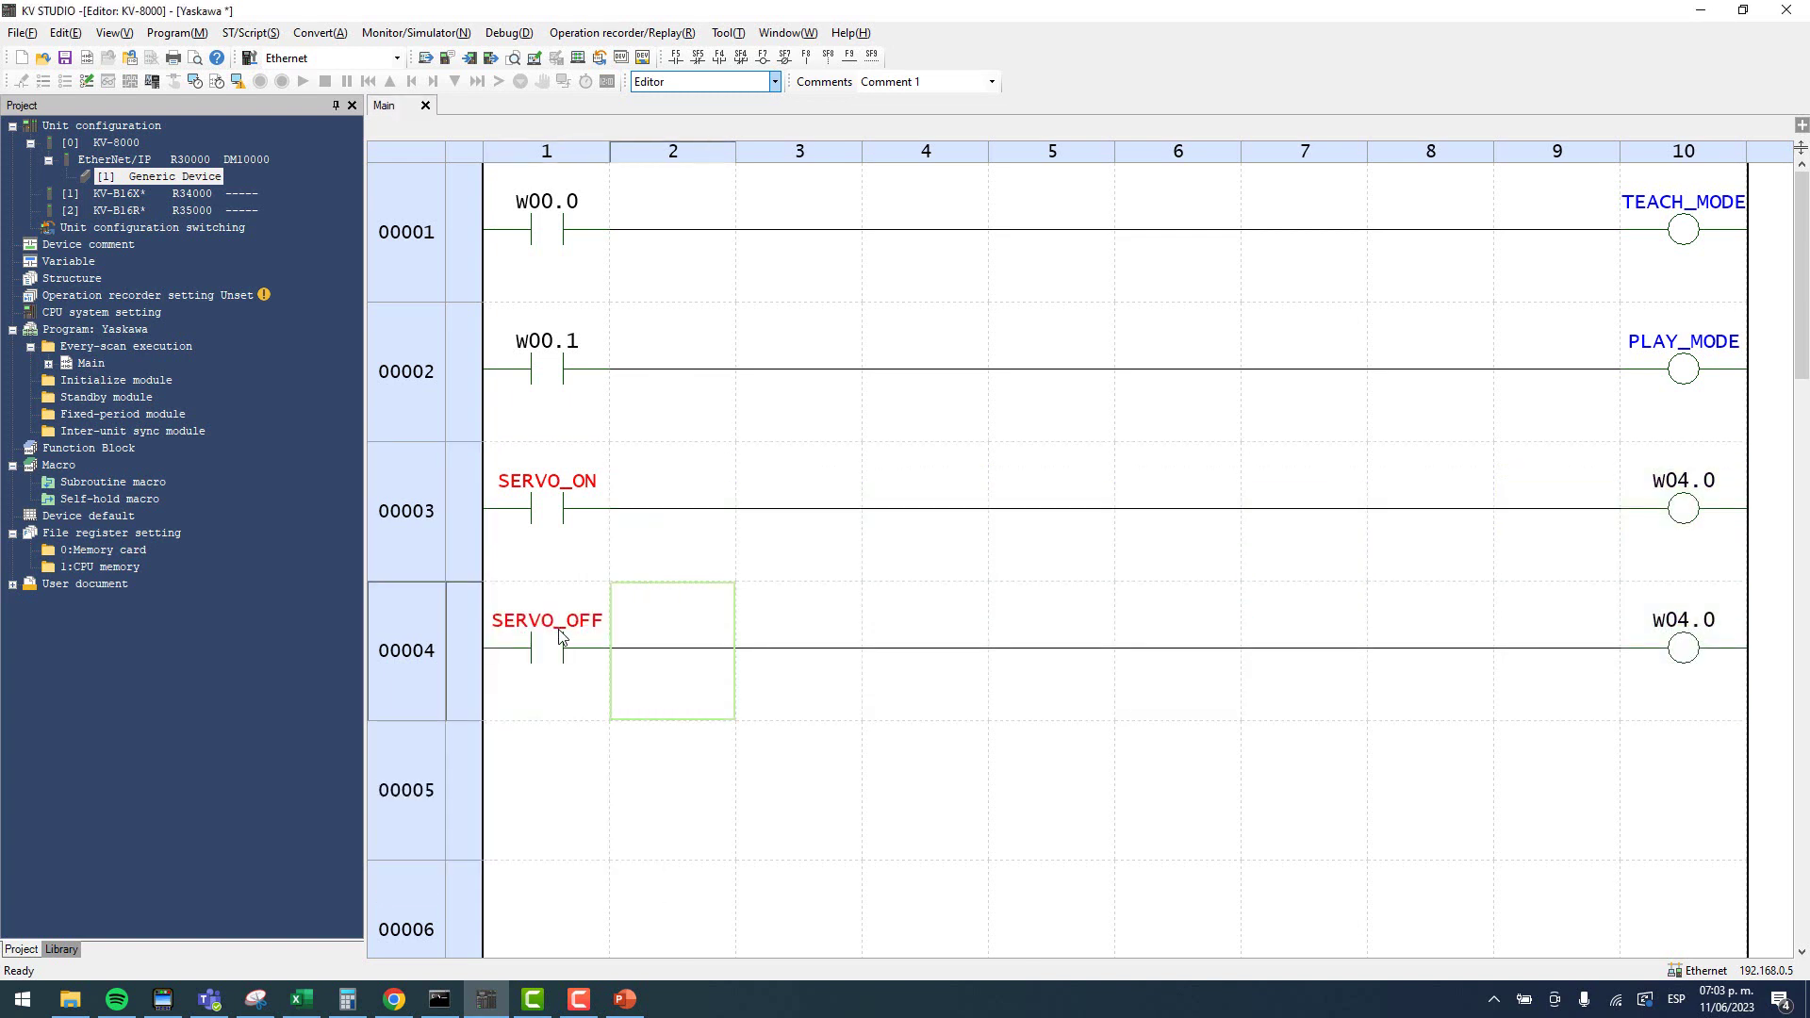
pyautogui.doubleClick(1693, 648)
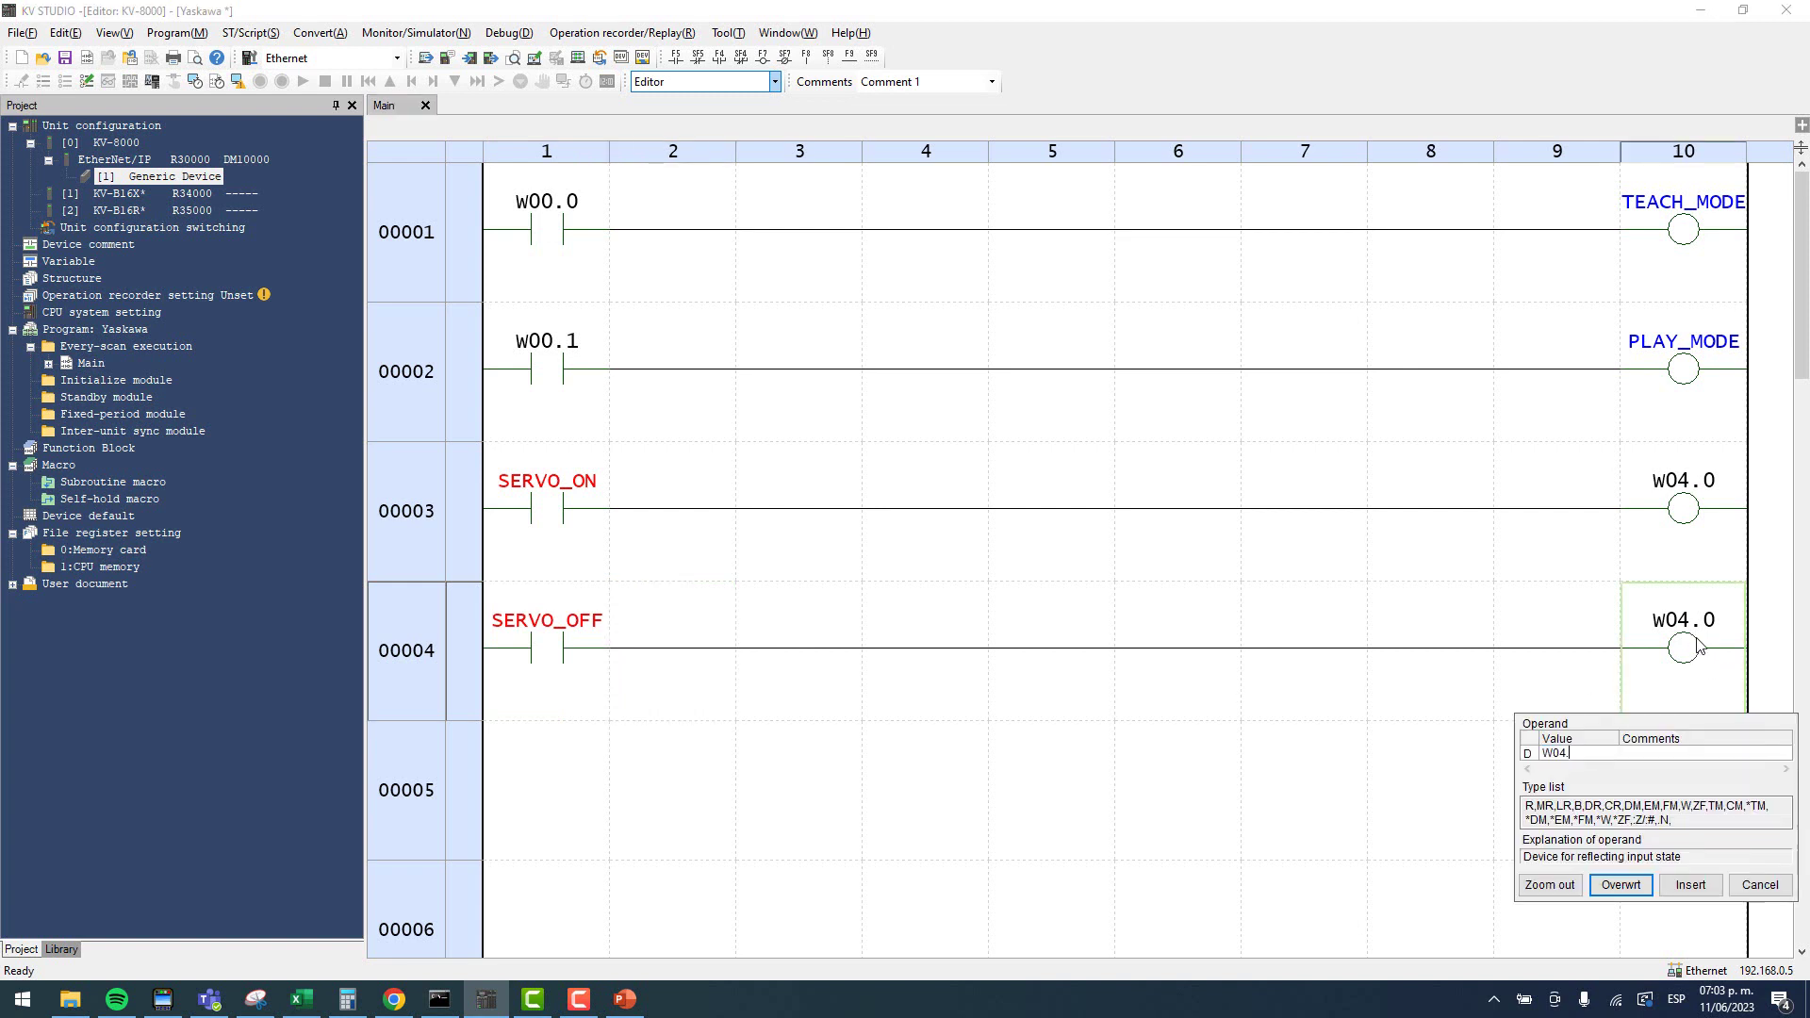
pyautogui.write('1')
pyautogui.press('Return')
# Register SERVO_ON and SERVO_OFF as global variables.
pyautogui.rightClick(557, 514)
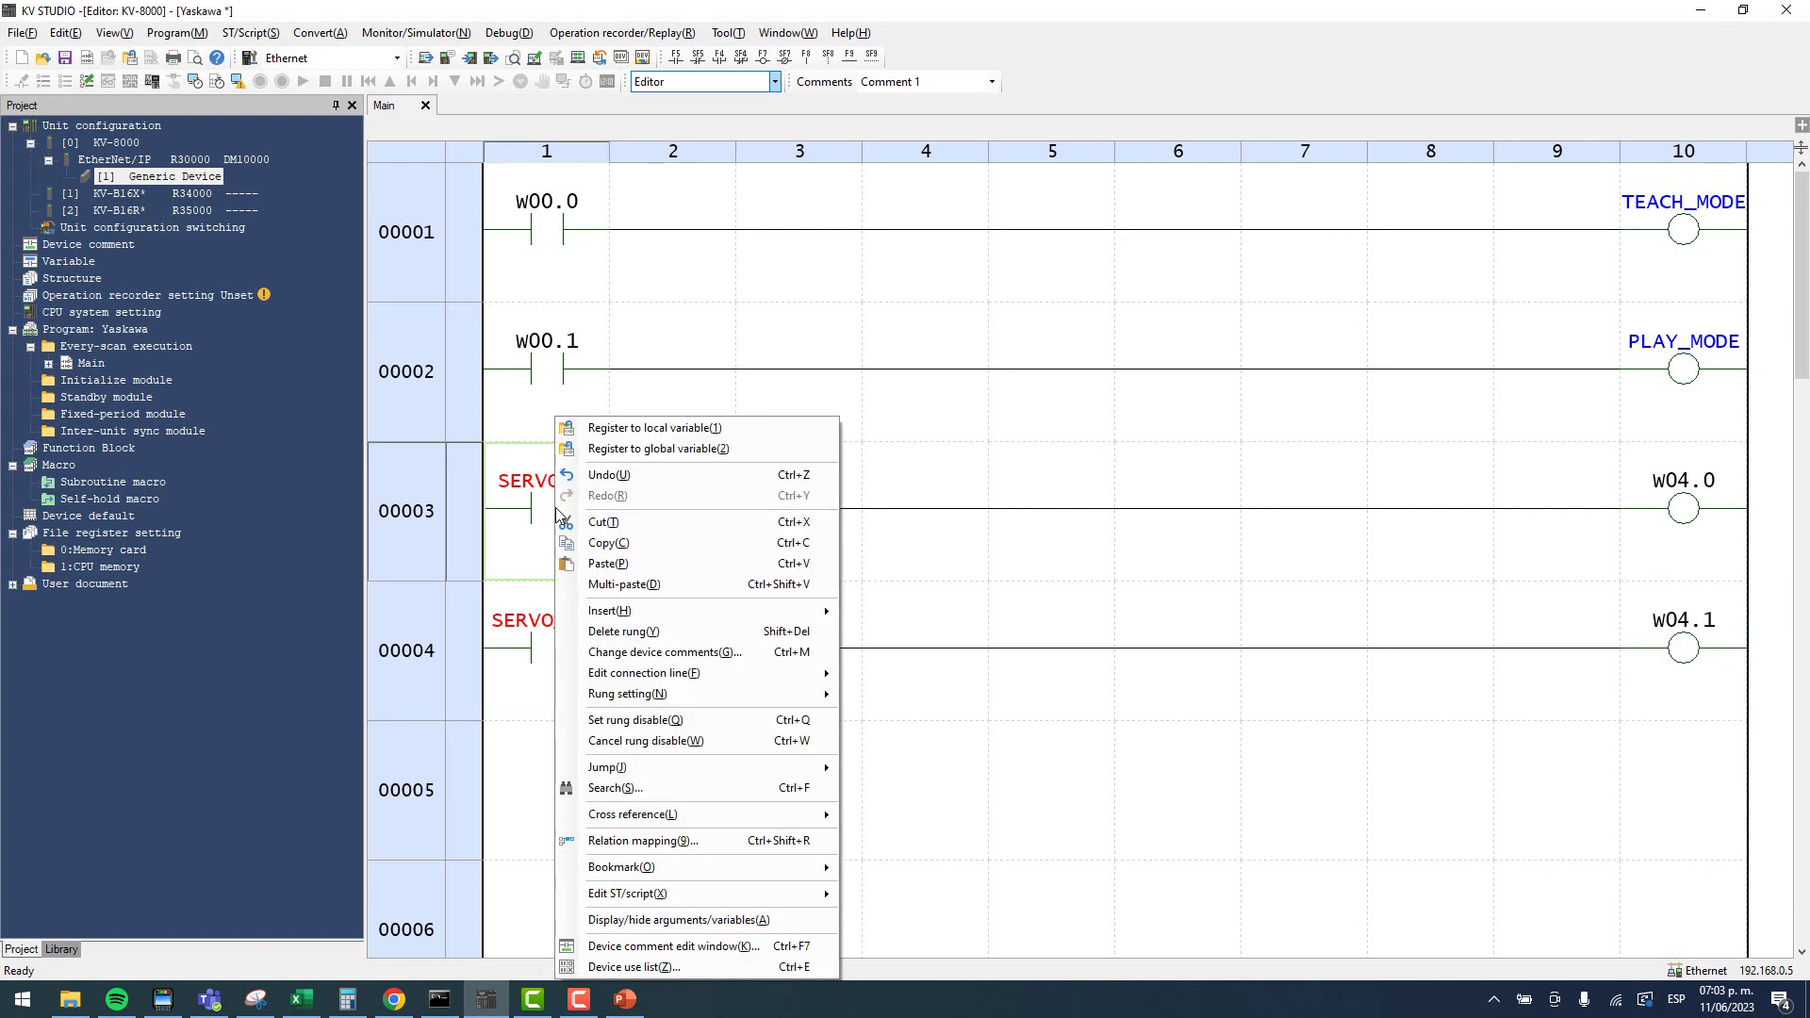
pyautogui.click(670, 457)
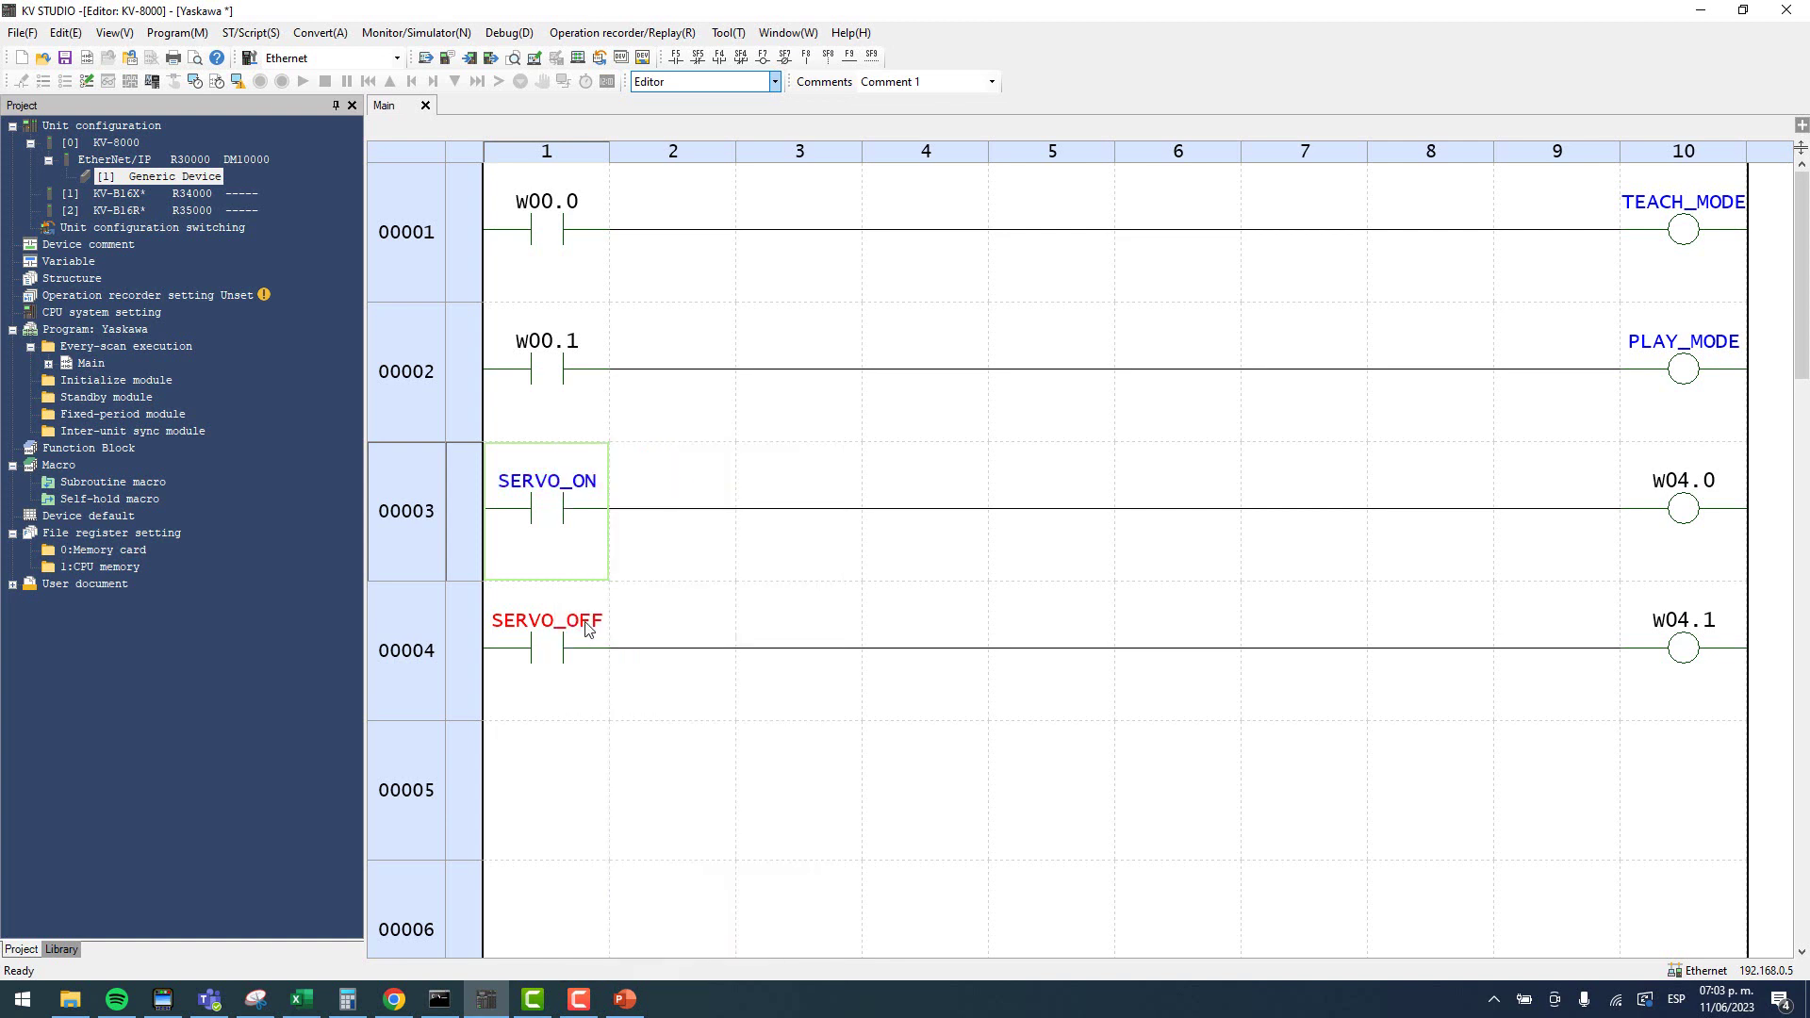
pyautogui.rightClick(540, 651)
pyautogui.click(650, 453)
pyautogui.click(728, 572)
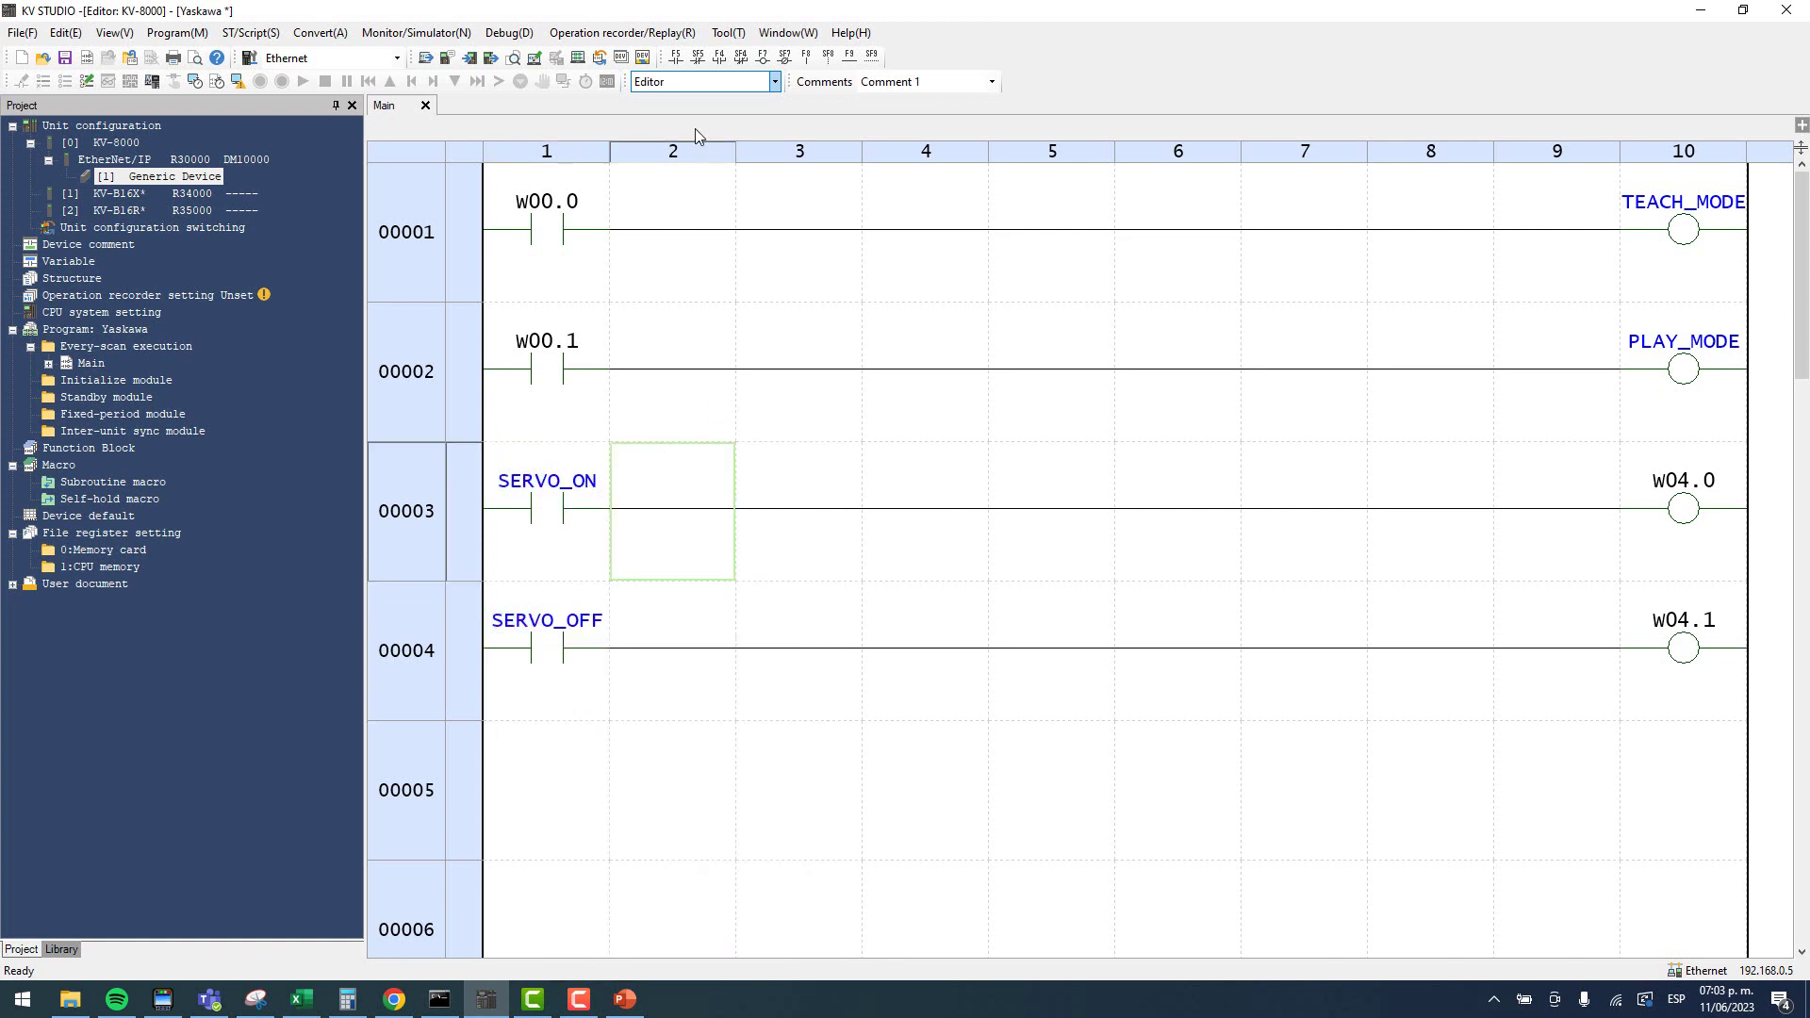
# Transfer the program to the PLC in RUN mode, overwriting the running program and forcing the global variable change, and start Monitor mode.
pyautogui.click(707, 83)
pyautogui.click(695, 117)
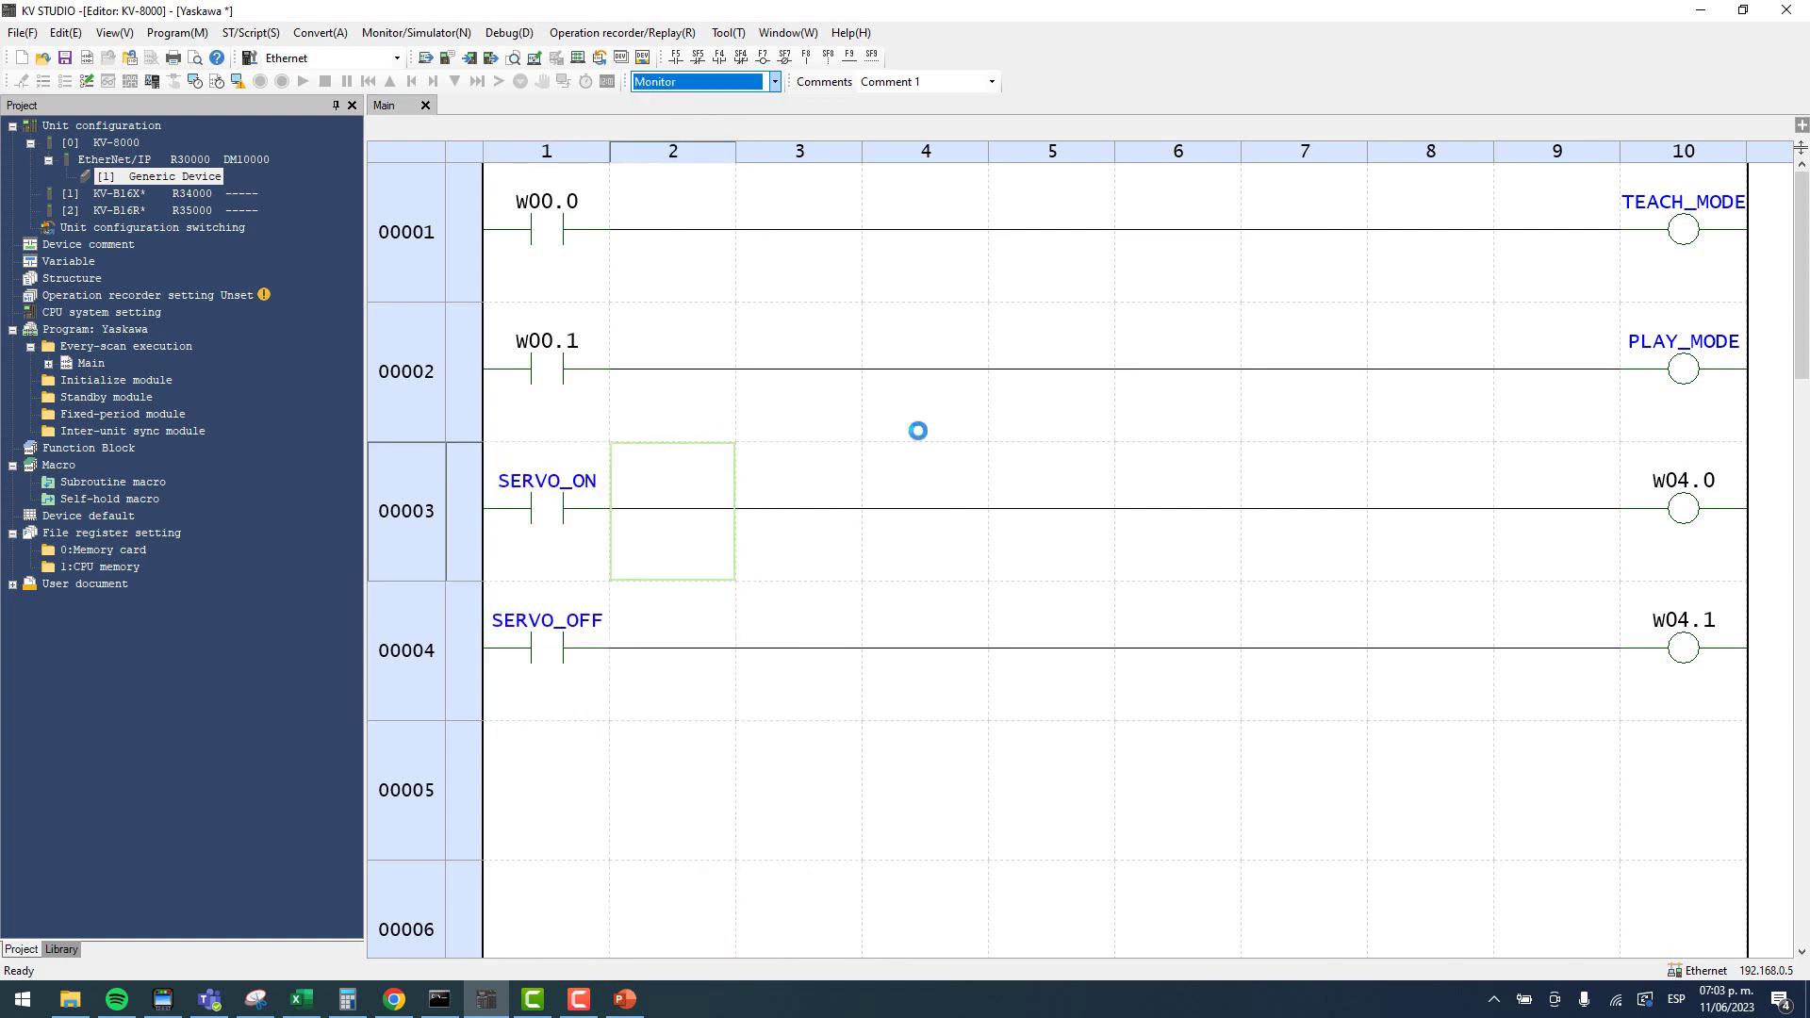
pyautogui.click(941, 517)
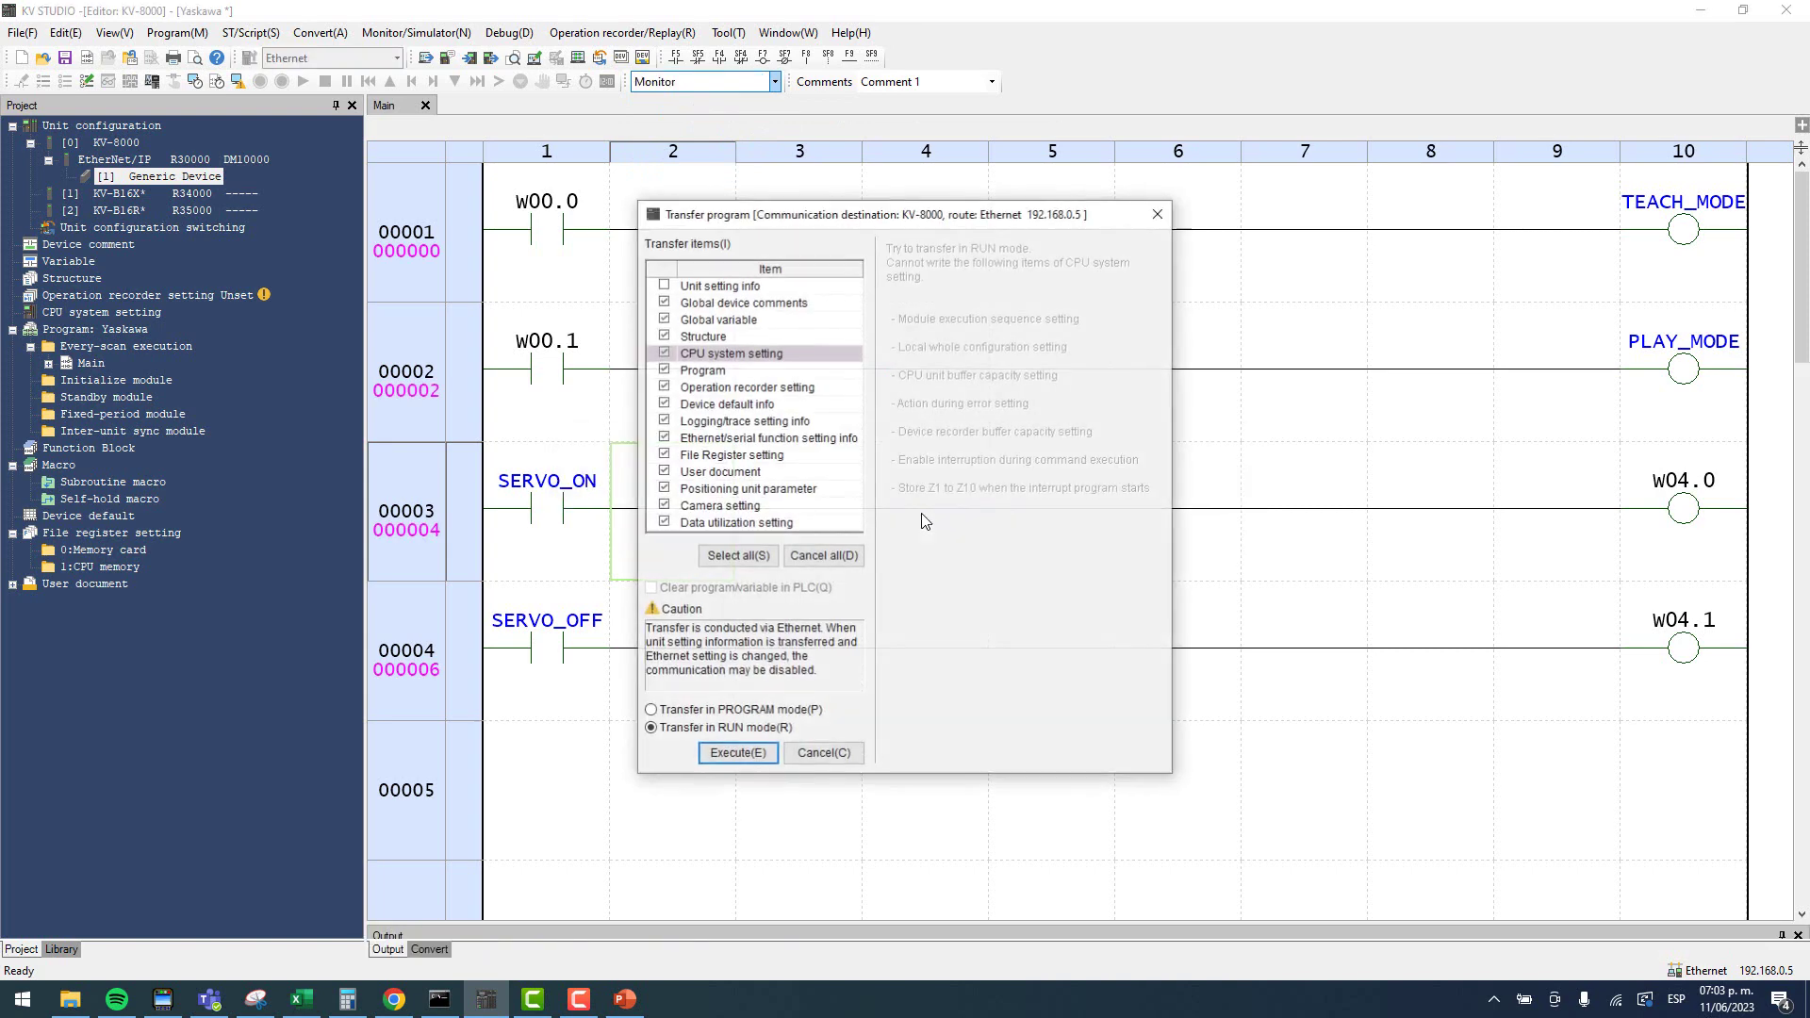
pyautogui.click(738, 754)
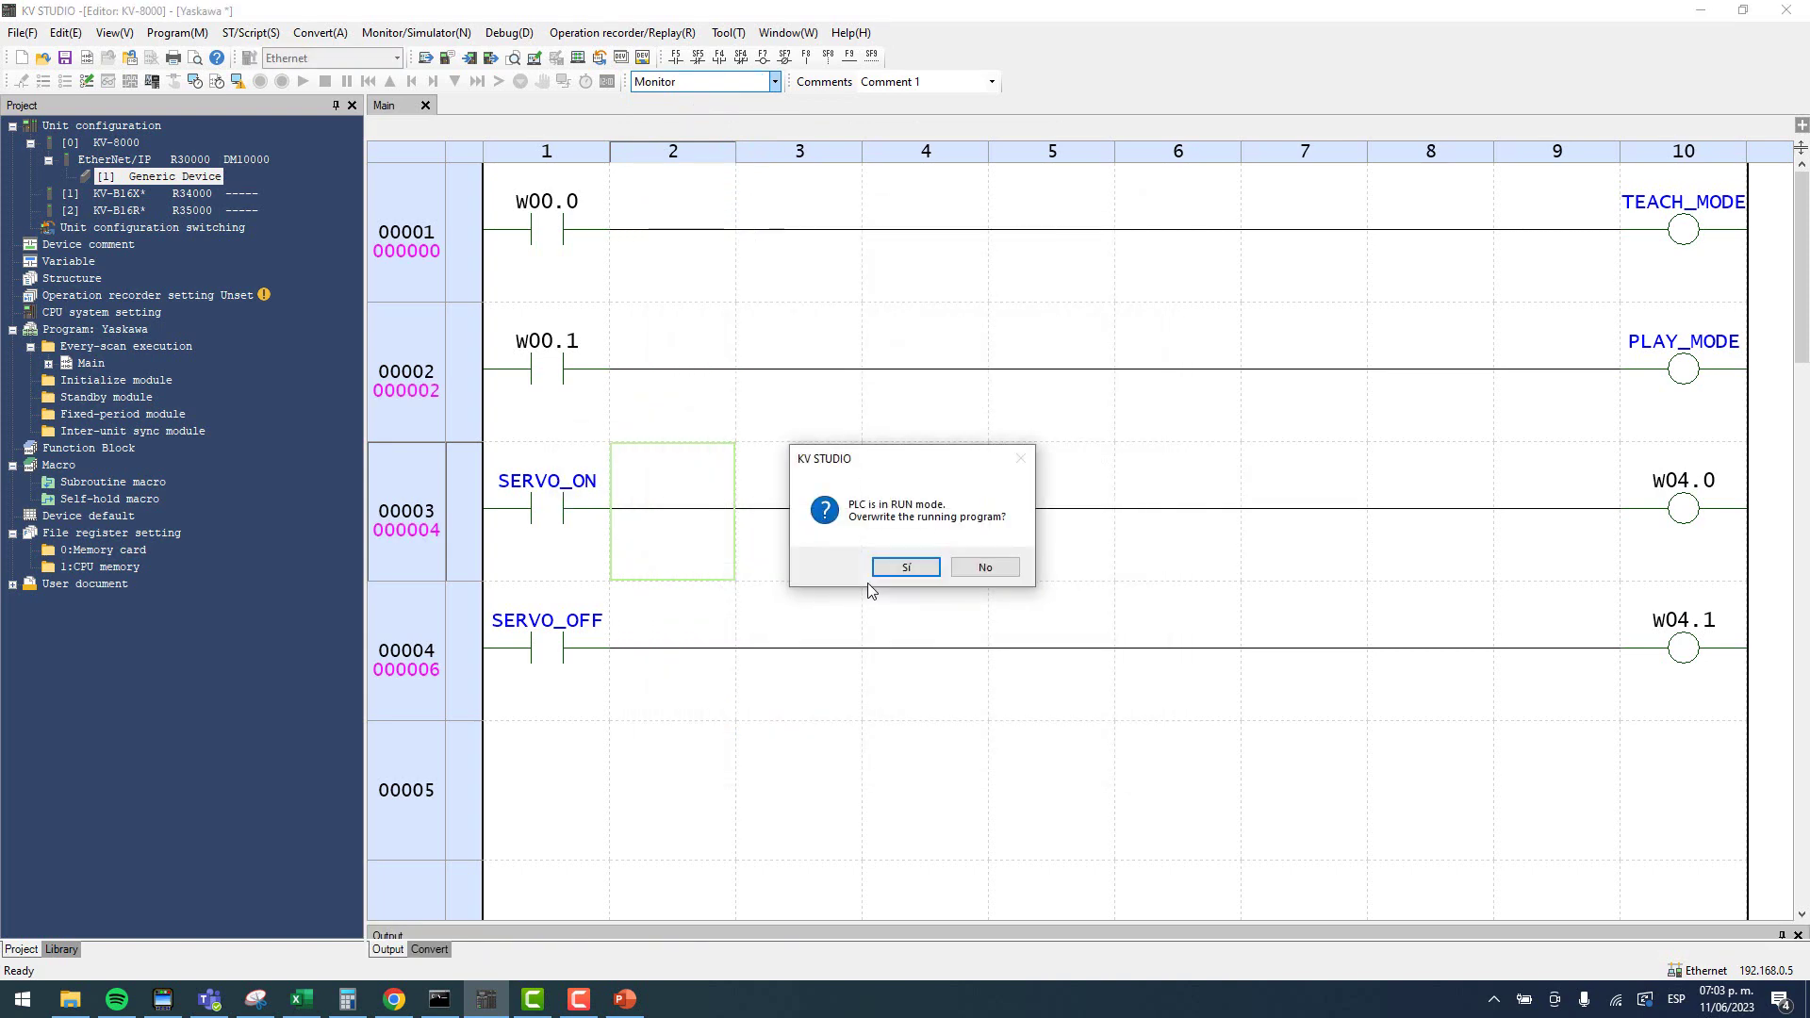
pyautogui.click(898, 577)
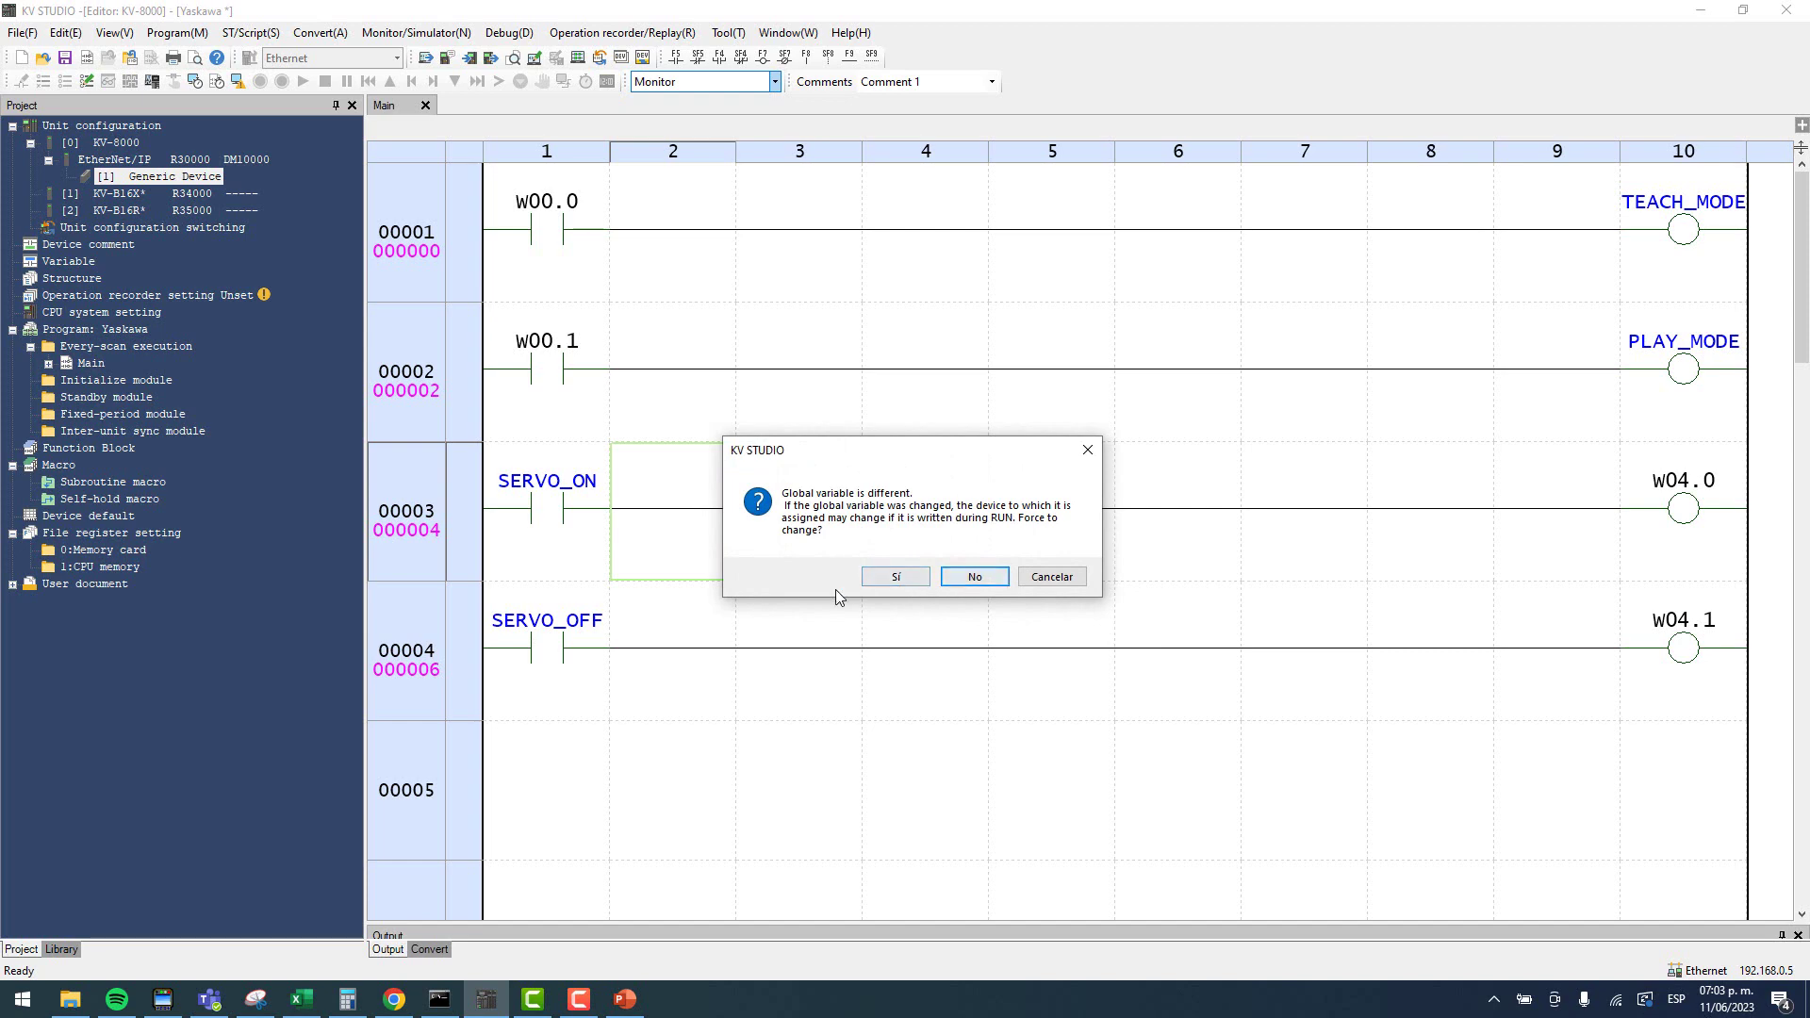
pyautogui.click(896, 577)
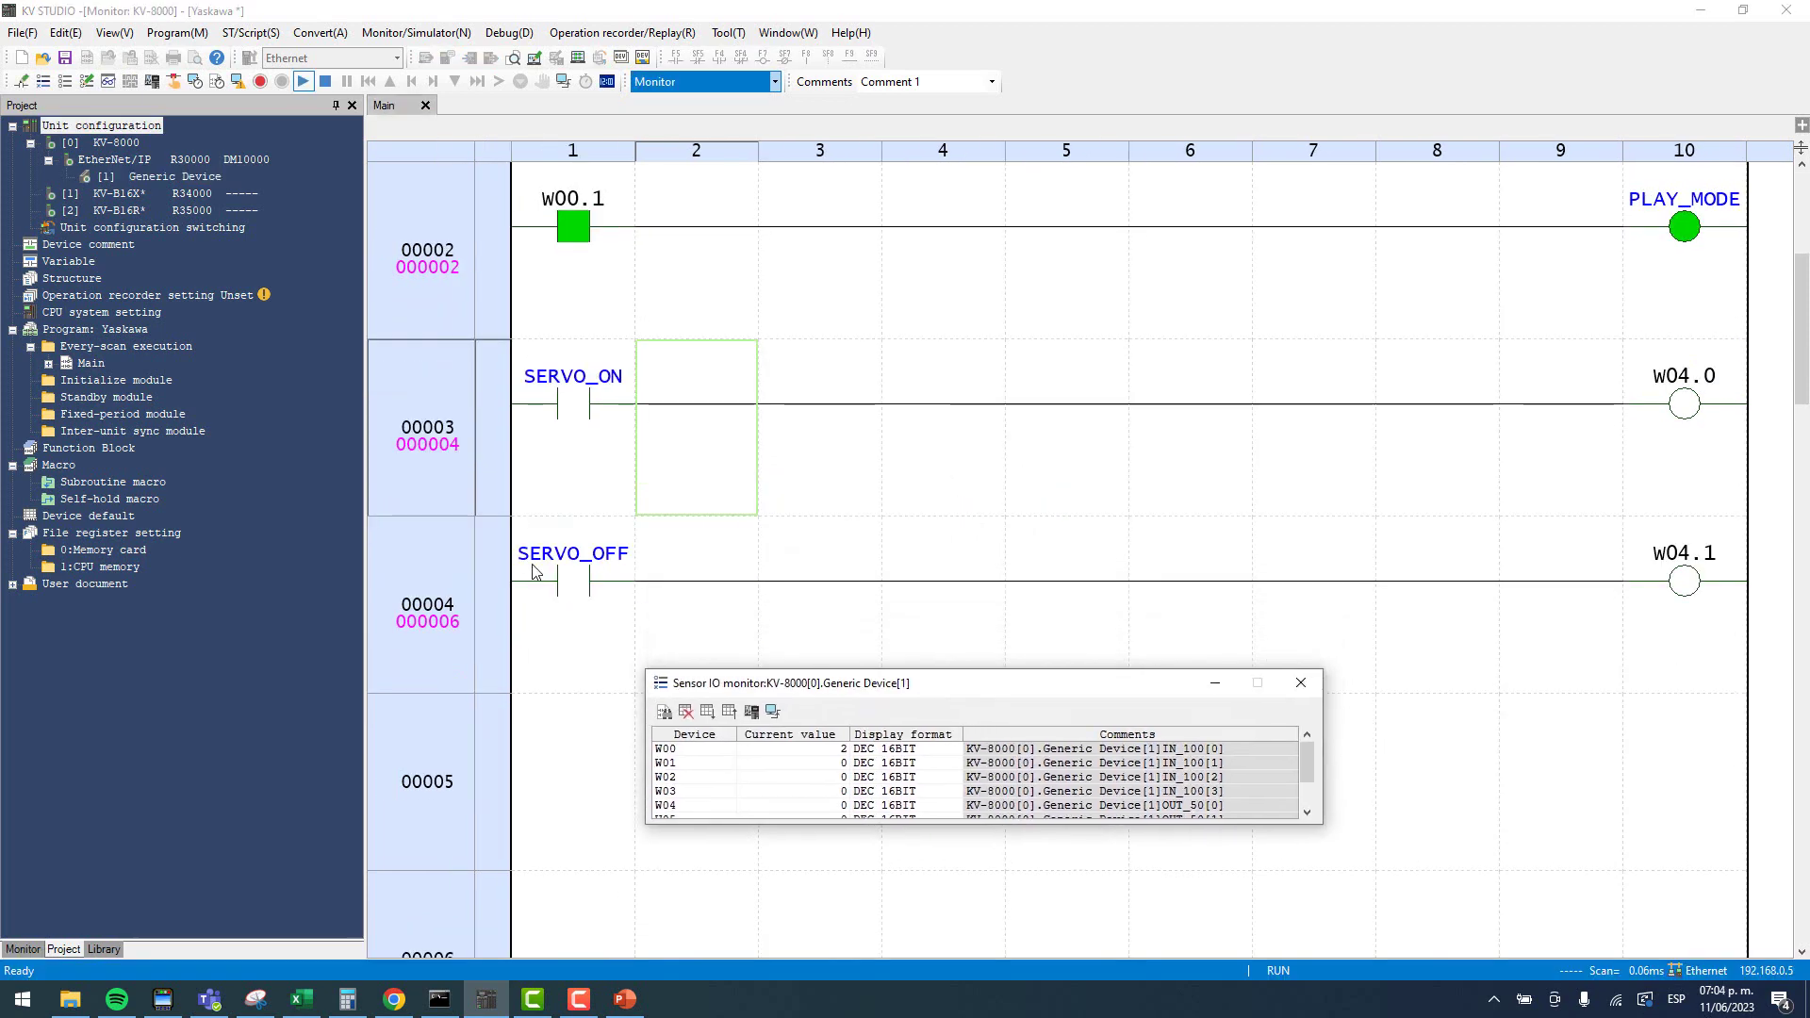
# Arrange the KV STUDIO monitor and the Excel PLC Outputs sheet side by side.
pyautogui.click(1175, 21)
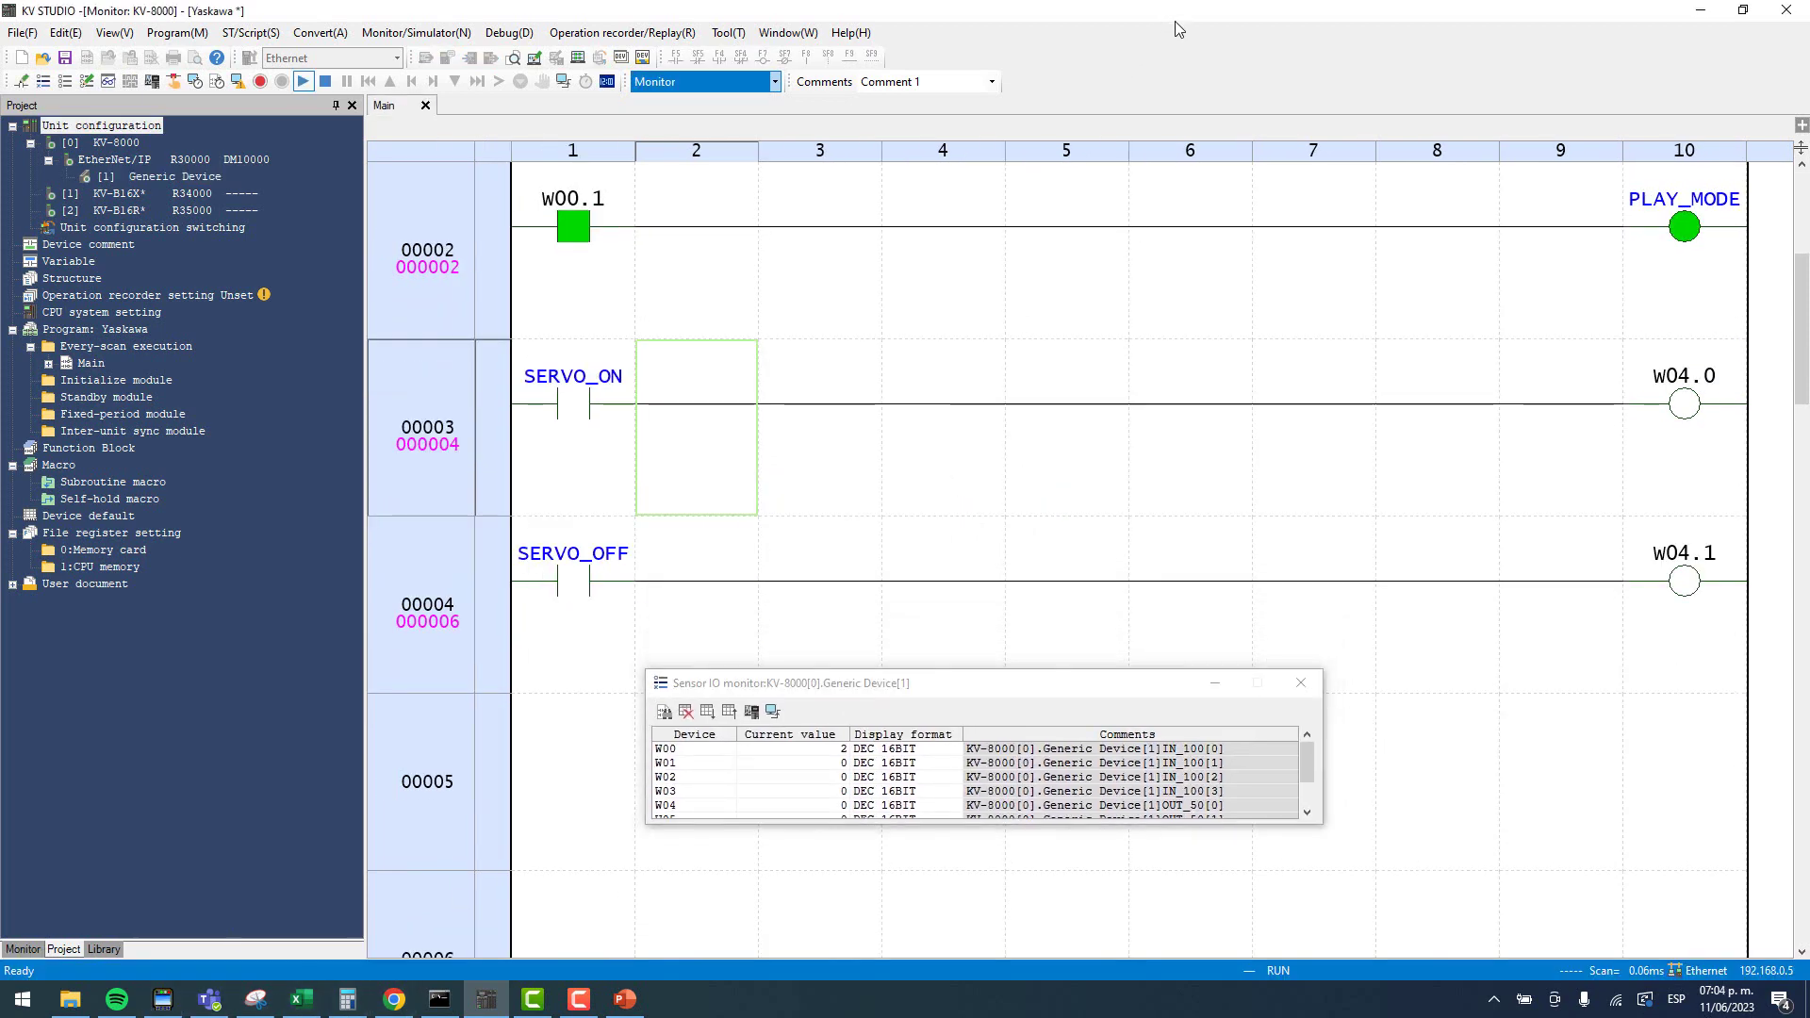
pyautogui.doubleClick(1174, 21)
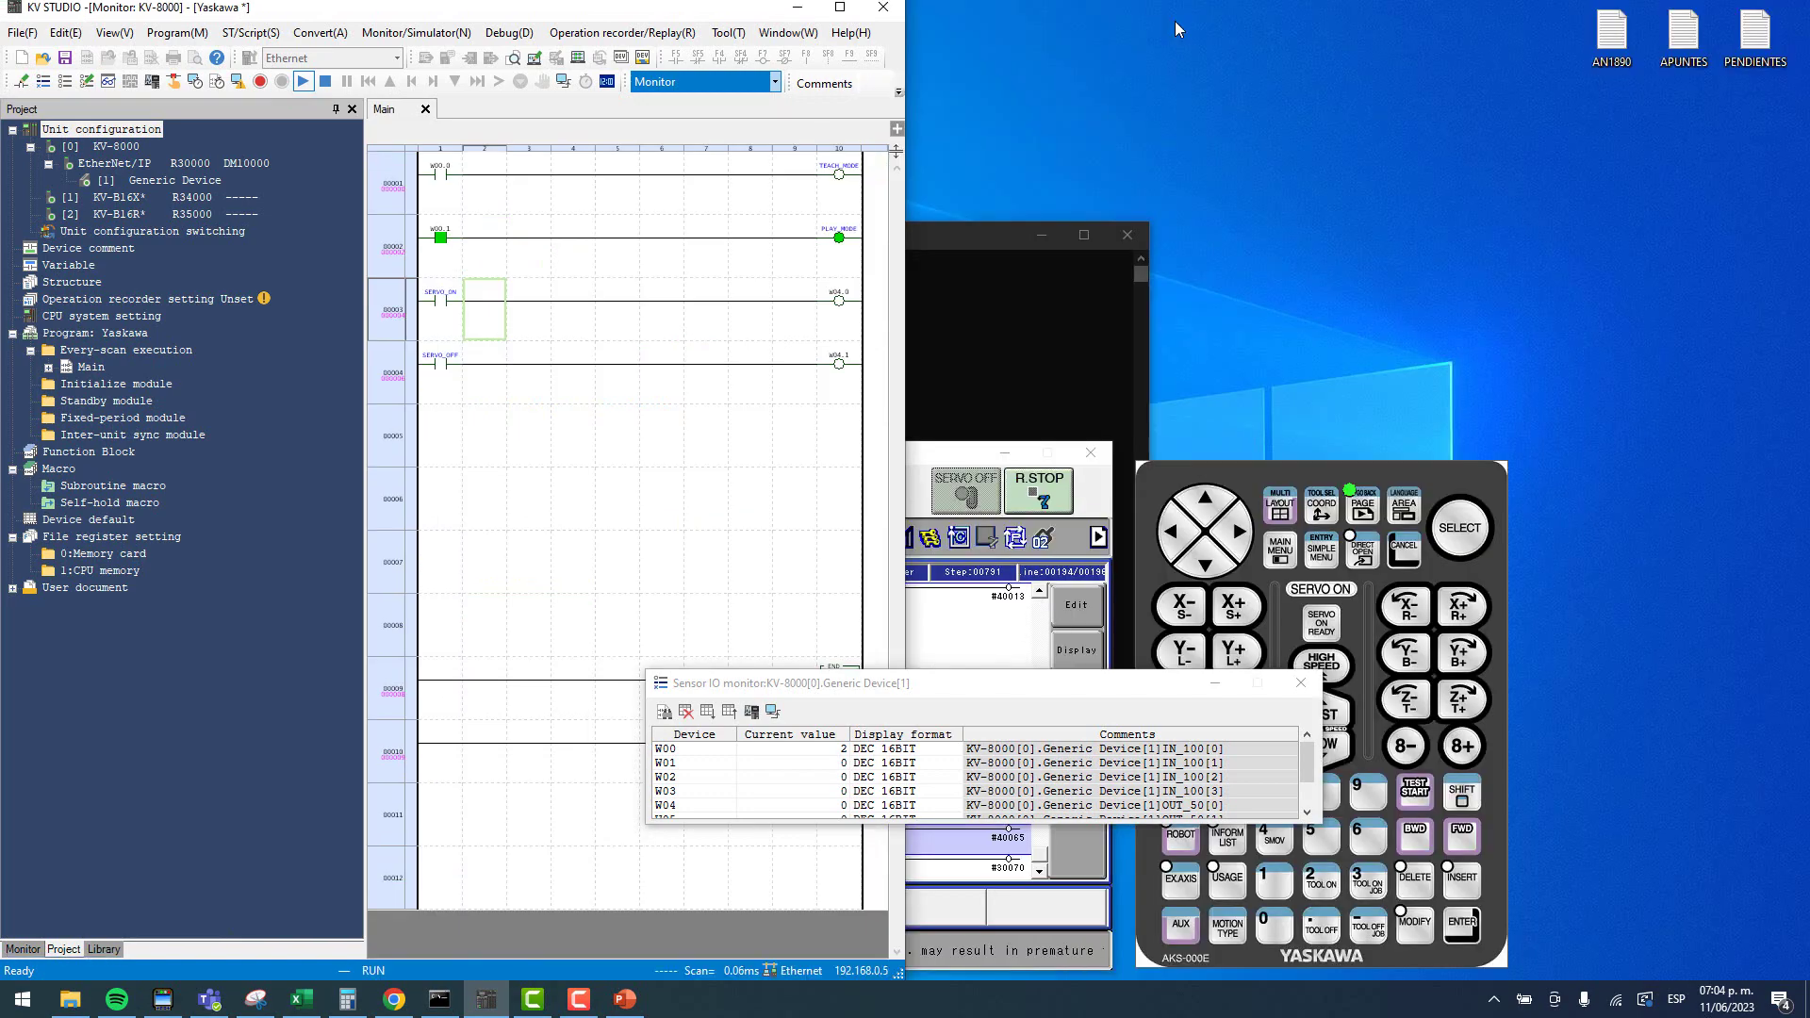
pyautogui.click(302, 998)
pyautogui.press('super+Right')
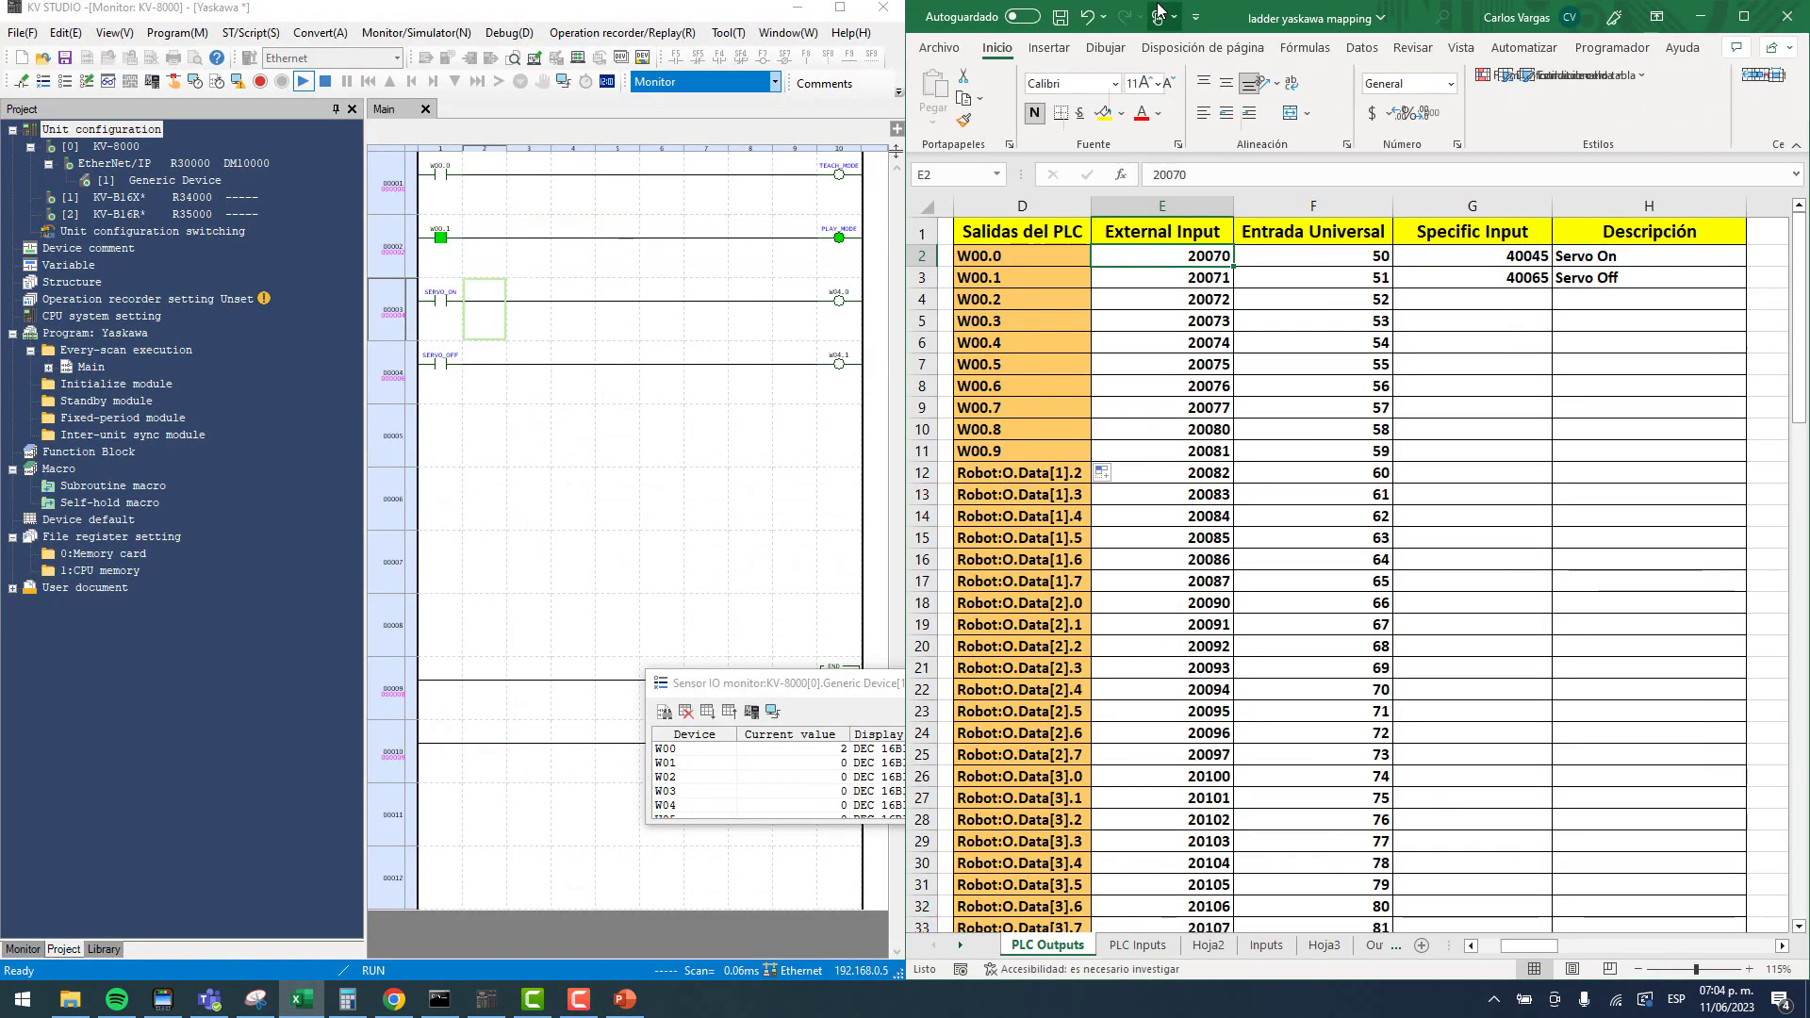